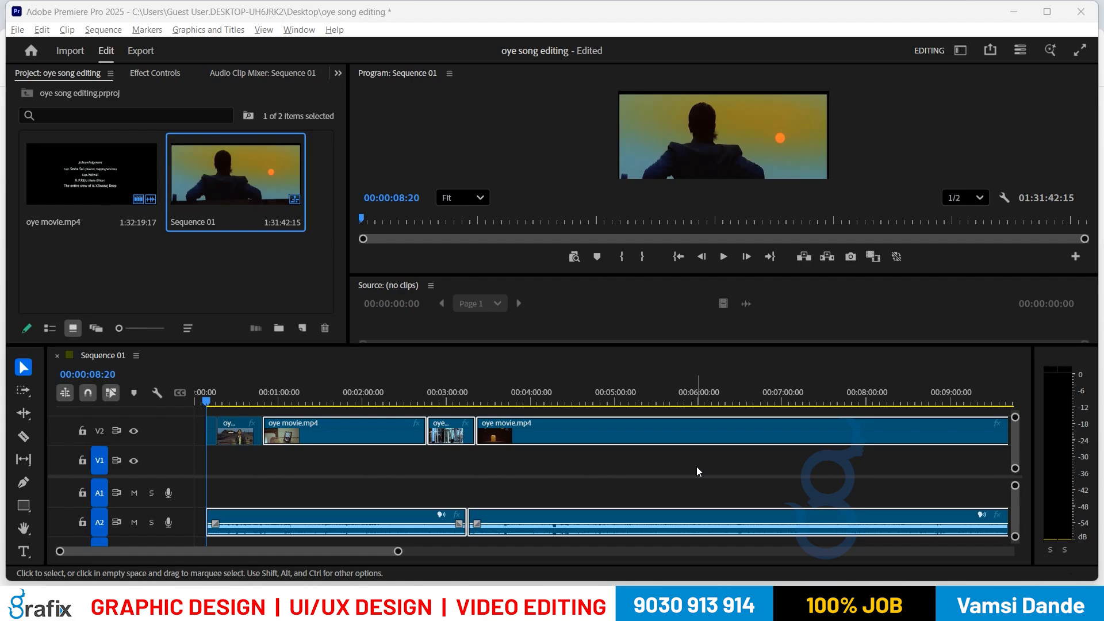
# Step: Park the playhead at 00:01:57:03 in Sequence 01 and open the Sequence menu
pyautogui.click(385, 397)
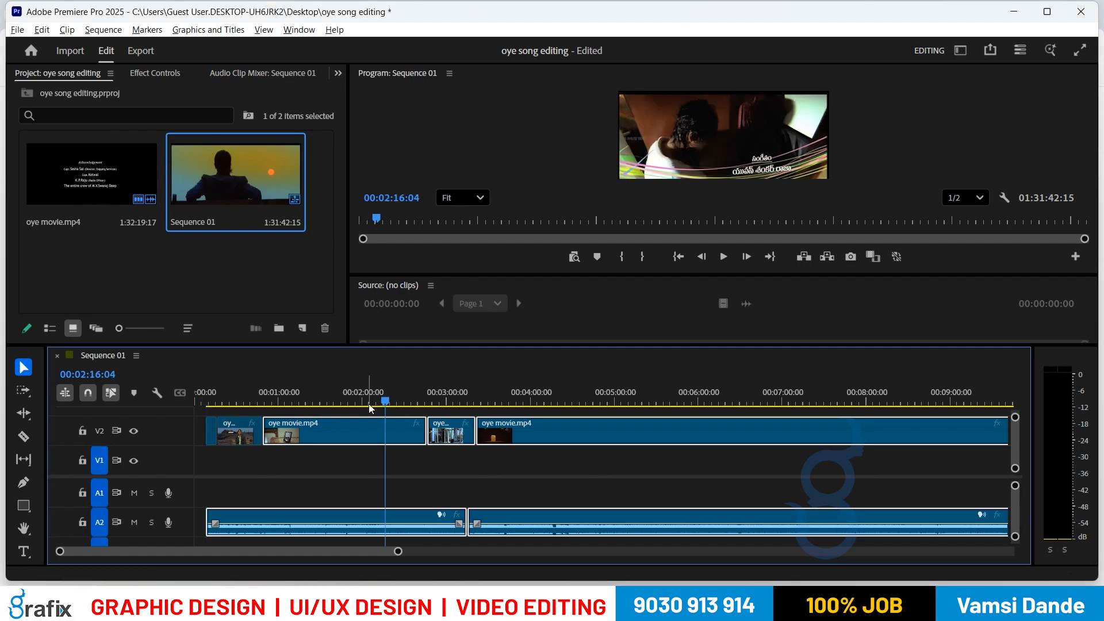
pyautogui.moveTo(368, 404); pyautogui.dragTo(358, 417)
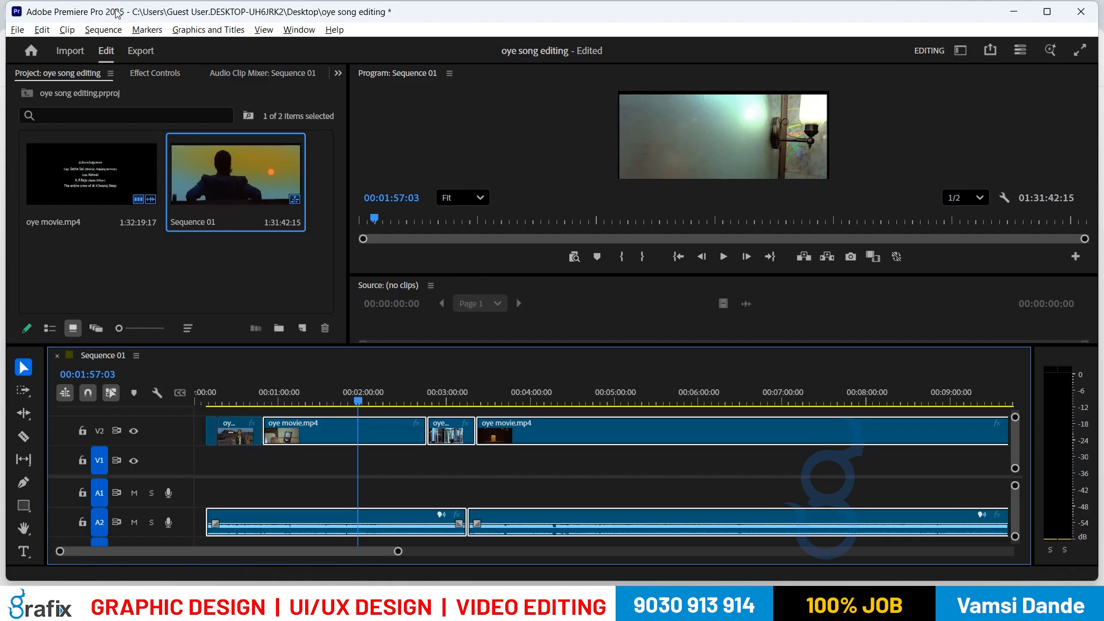
pyautogui.click(101, 31)
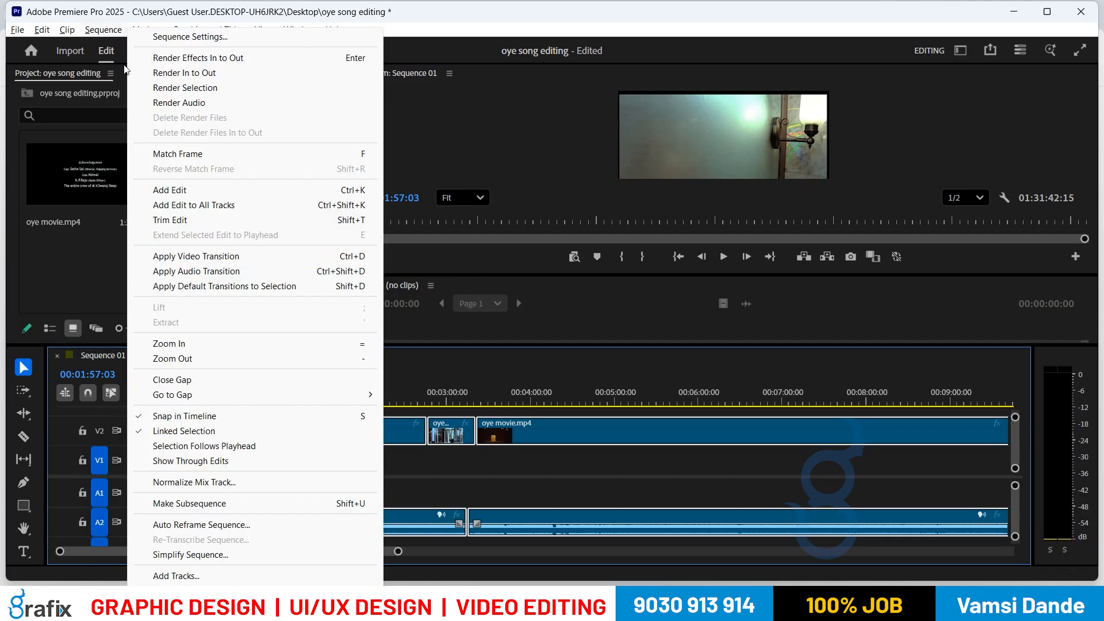
# Step: Add an edit to the V2 and A2 clips at 00:01:57:03, then deselect the clips
pyautogui.click(166, 190)
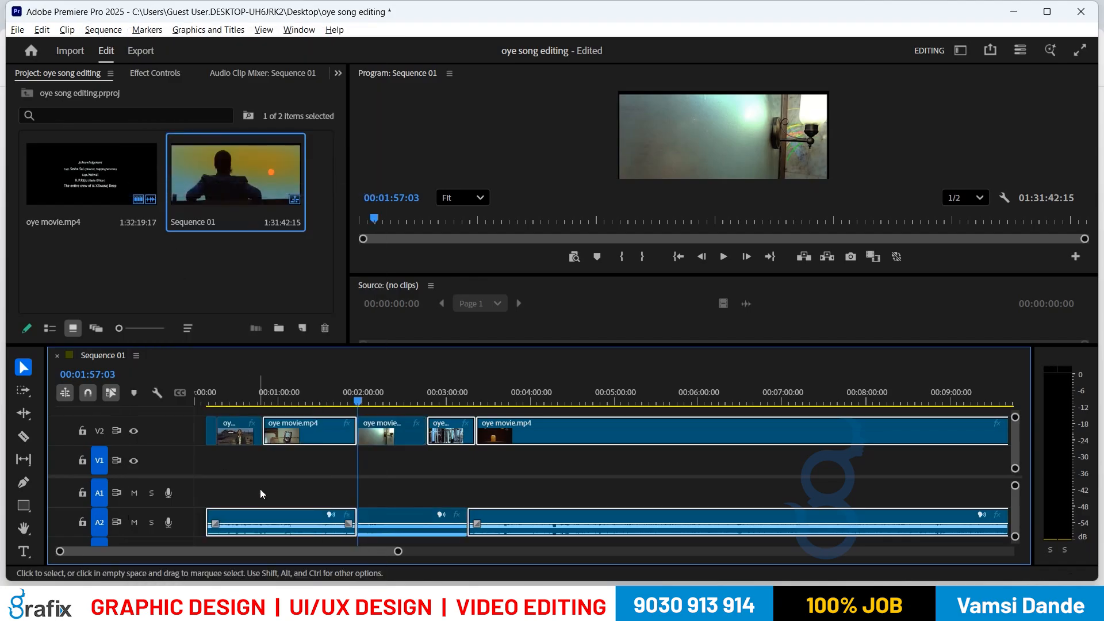
pyautogui.click(309, 402)
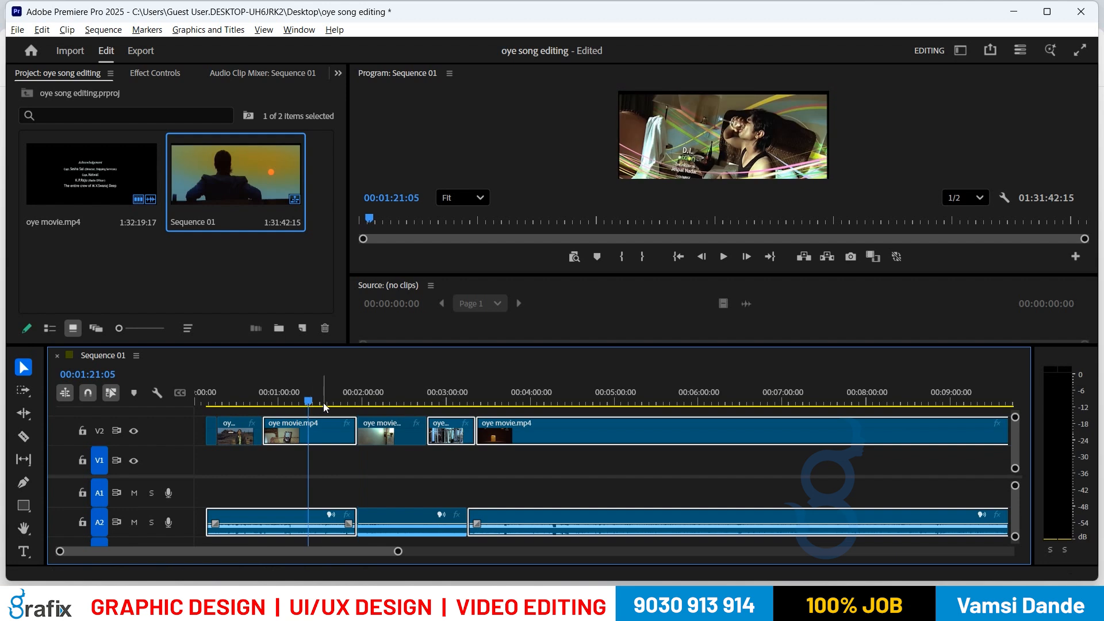
pyautogui.click(603, 402)
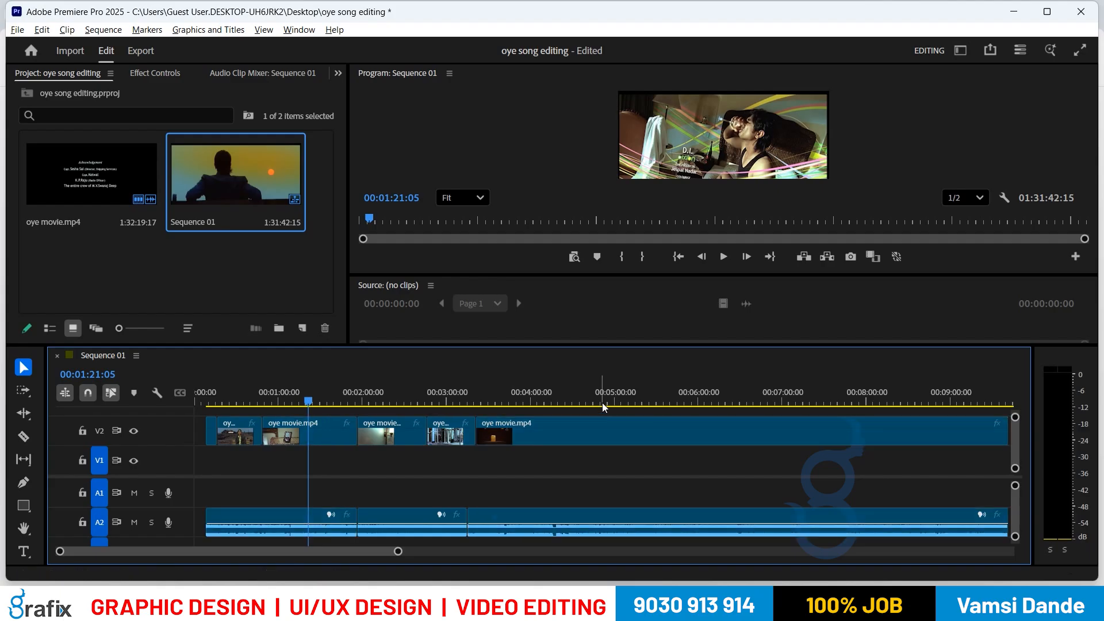
# Step: Cut the A2 audio at 00:04:51:23 with Ctrl+K, then inspect the A2 and V2 clips
pyautogui.hotkey('ctrl', 'k')
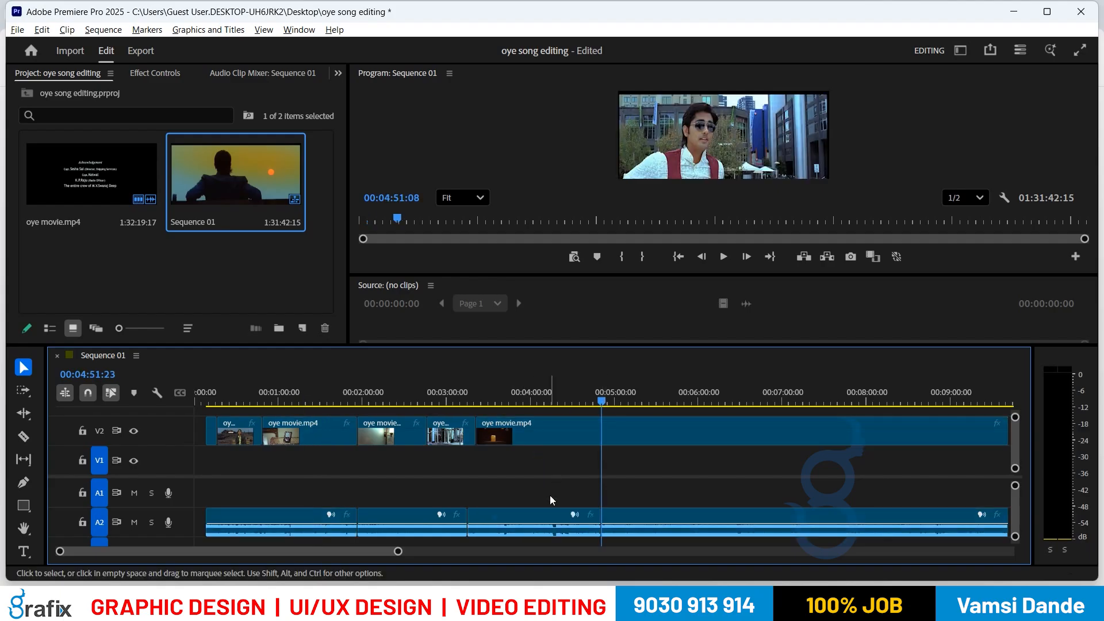
pyautogui.click(566, 526)
pyautogui.click(567, 433)
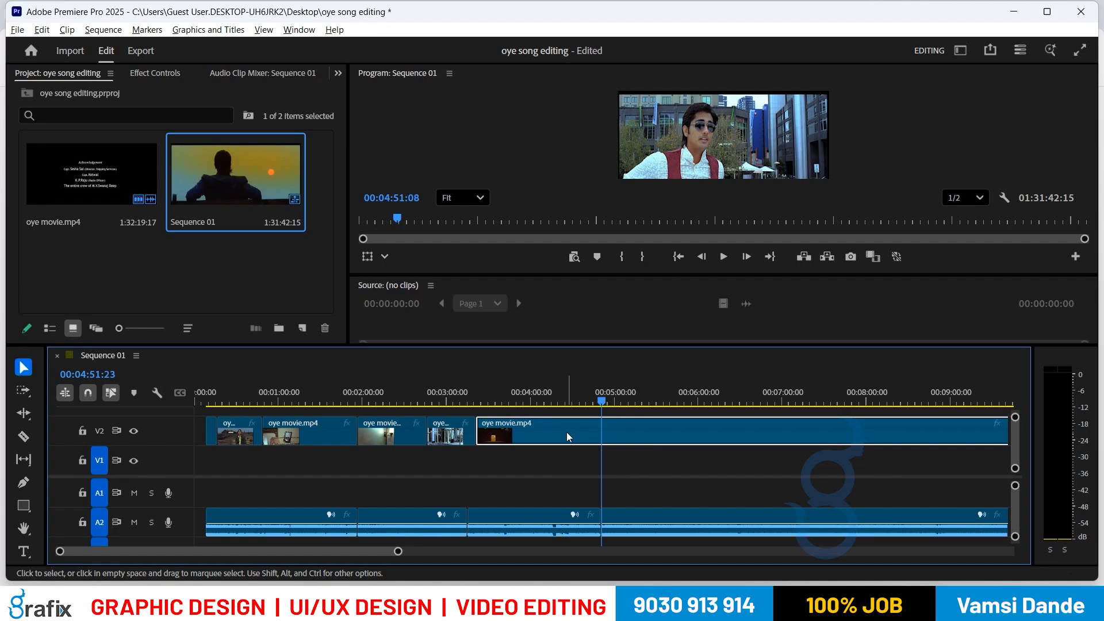
pyautogui.click(570, 464)
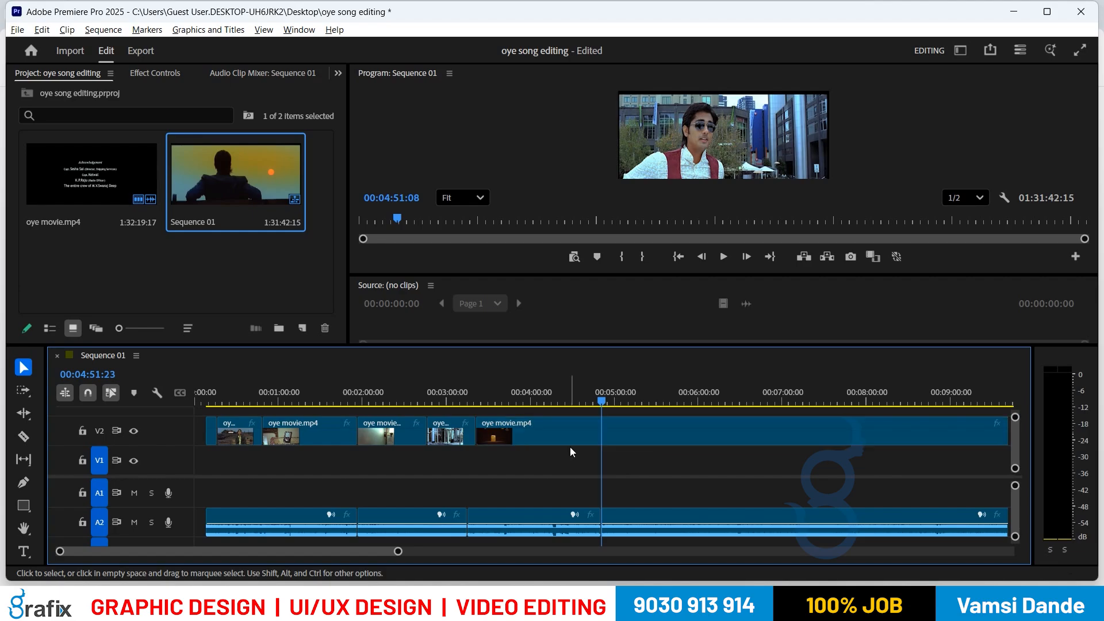
pyautogui.click(568, 436)
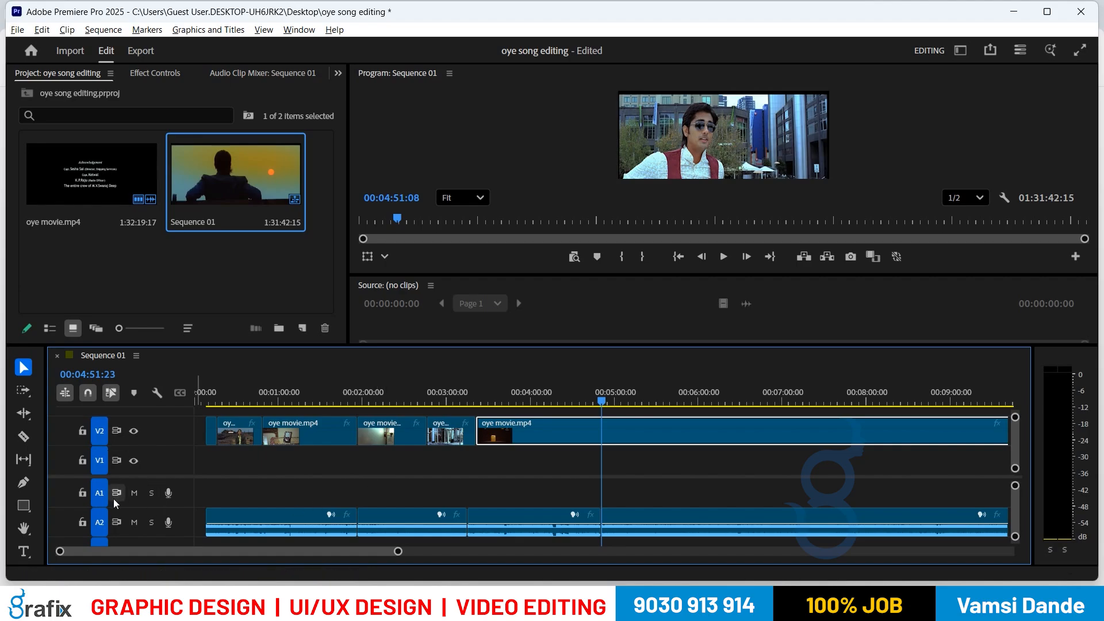
# Step: Split the last V2 clip at 00:05:55:14, then select and deselect the final A2 clip
pyautogui.click(693, 401)
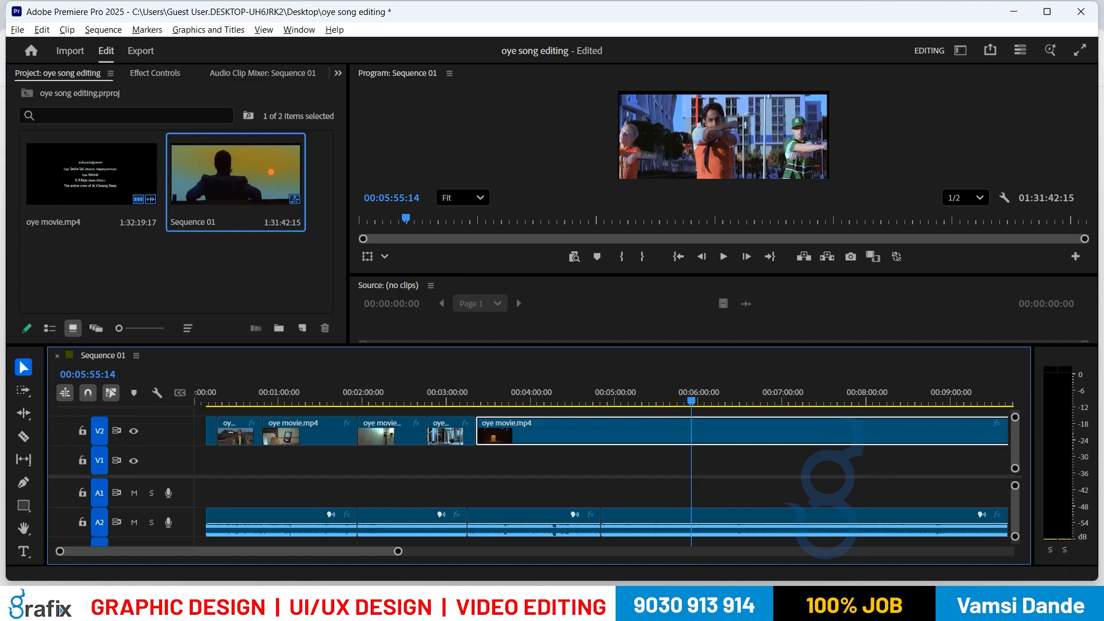
pyautogui.hotkey('ctrl', 'k')
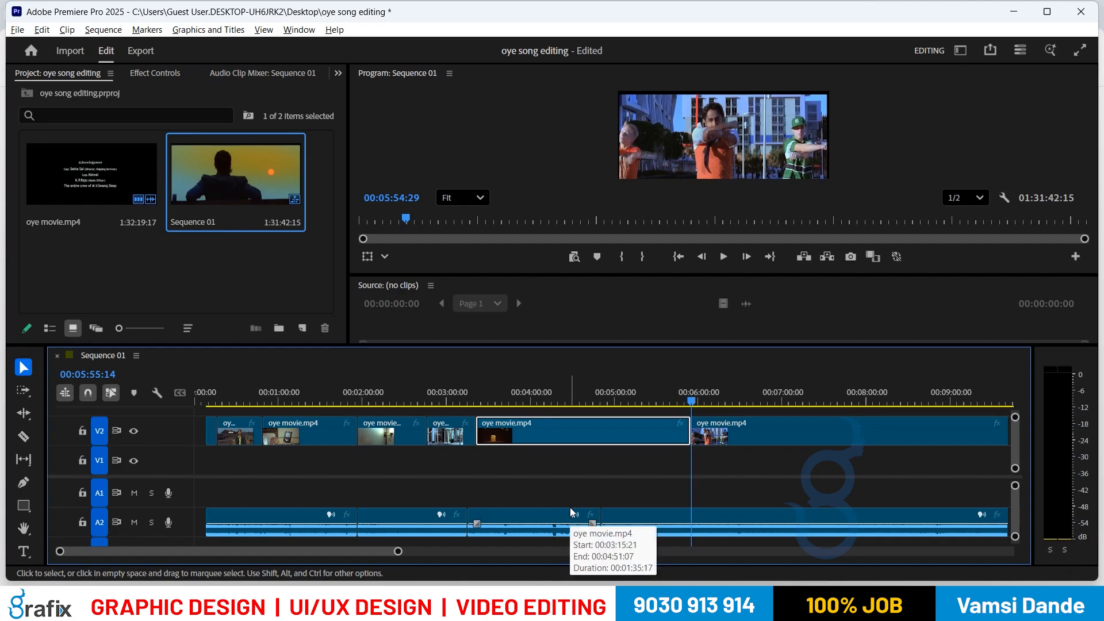
pyautogui.click(622, 519)
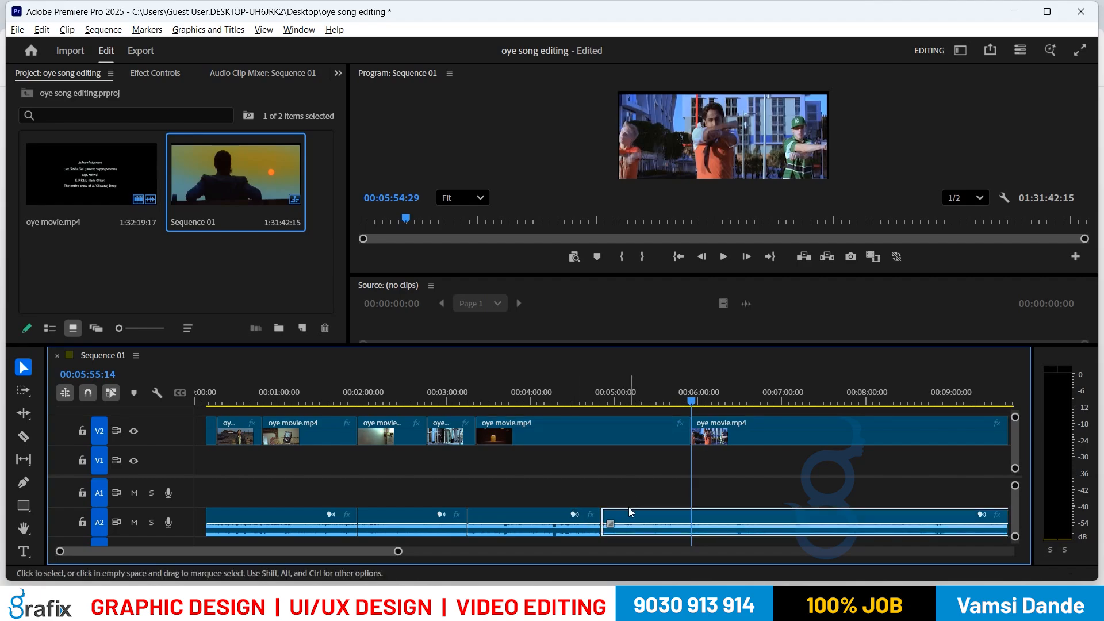
pyautogui.click(634, 496)
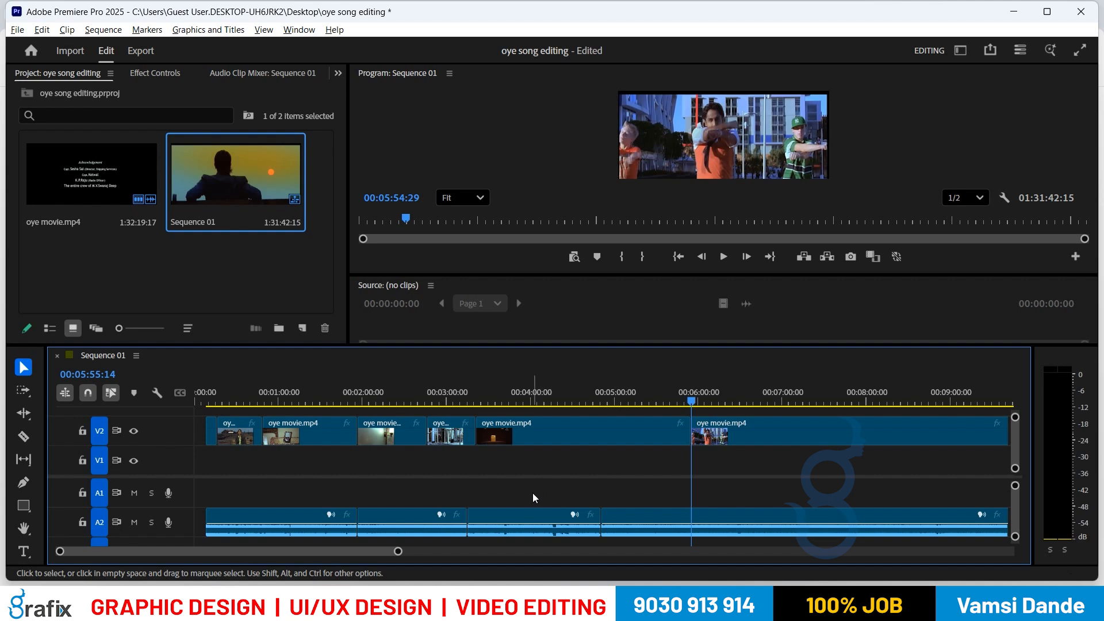
# Step: Delete all clips, place oye movie.mp4 on V1/A1 at 00:00, and park at 00:02:56:21
pyautogui.hotkey('ctrl', 'a')
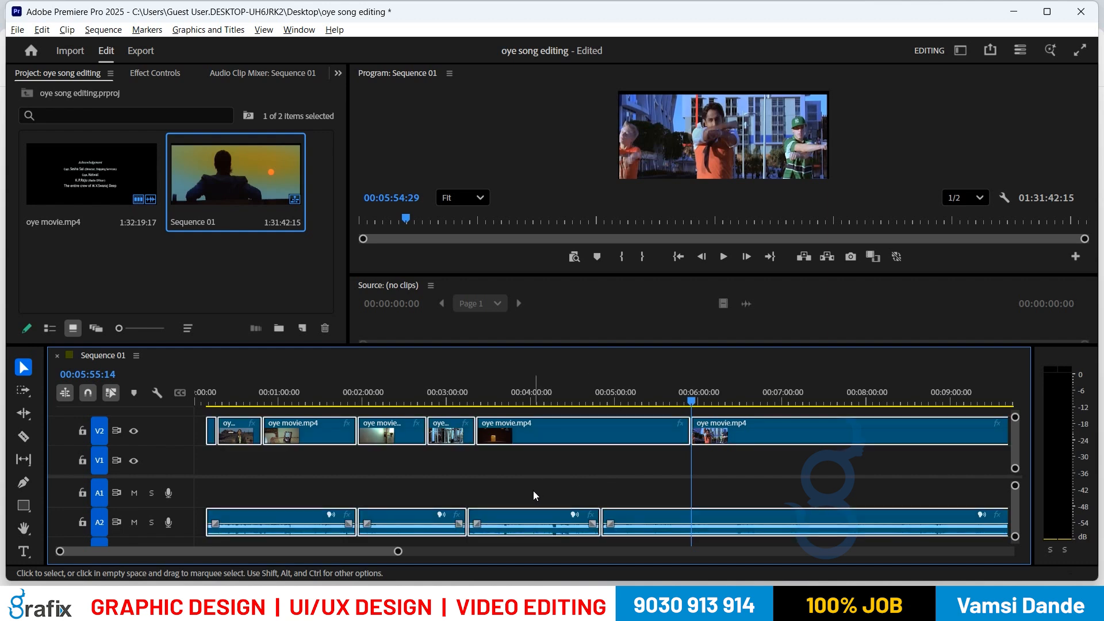
pyautogui.press('Delete')
pyautogui.moveTo(101, 188); pyautogui.dragTo(163, 464)
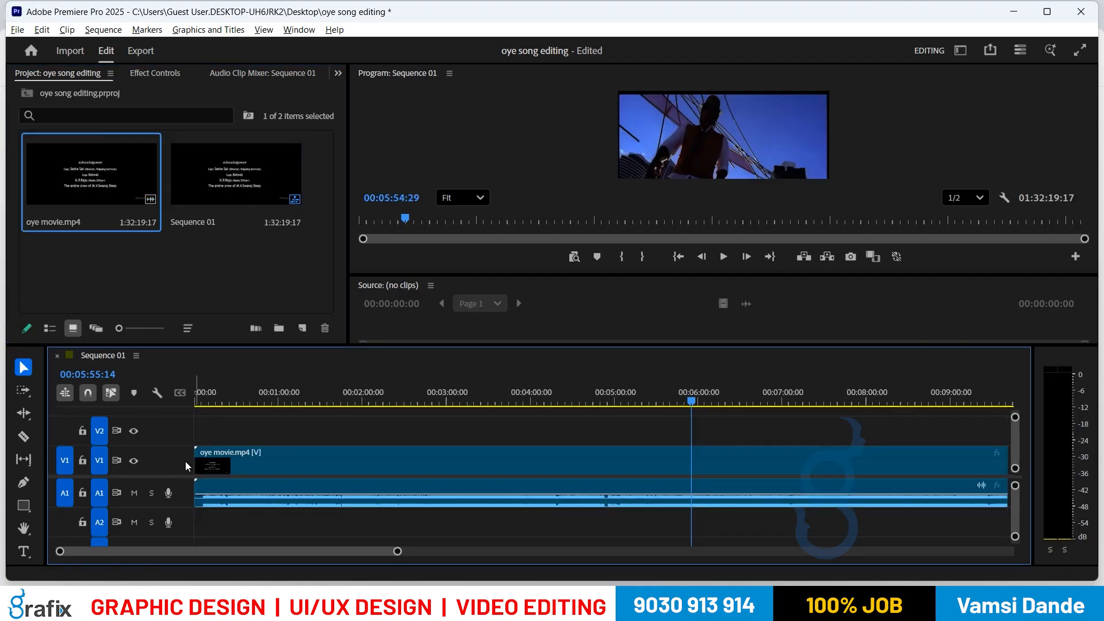
pyautogui.click(444, 393)
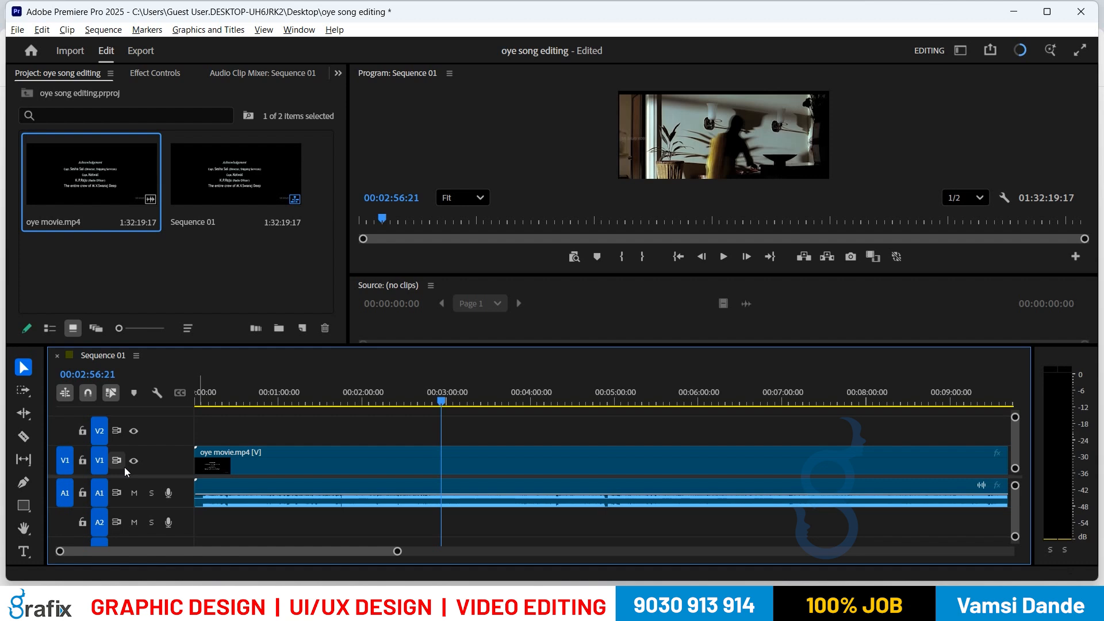
# Step: Split the V1/A1 movie clip at 00:02:56:21, 00:04:26:03 and 00:05:18:15
pyautogui.hotkey('ctrl', 'k')
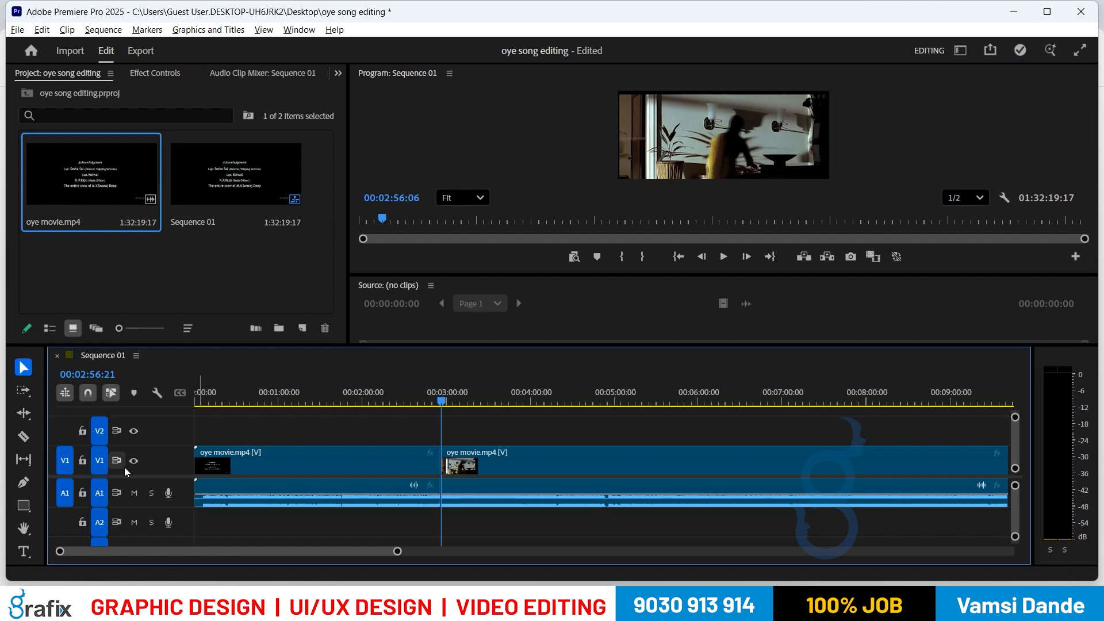
pyautogui.click(390, 460)
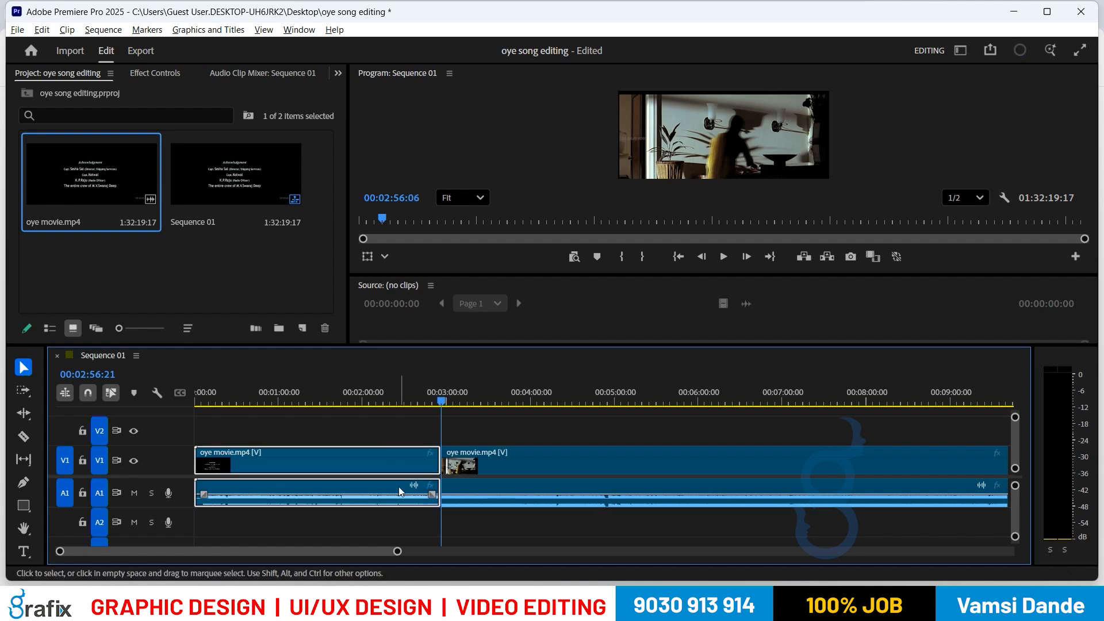
pyautogui.click(567, 401)
pyautogui.hotkey('ctrl', 'k')
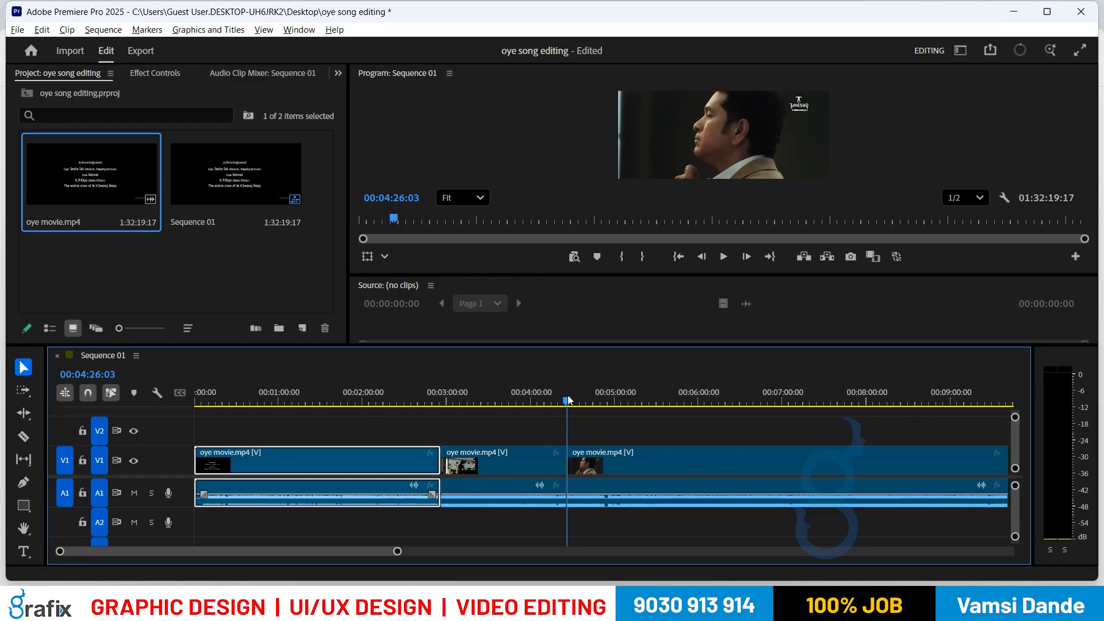
pyautogui.click(641, 402)
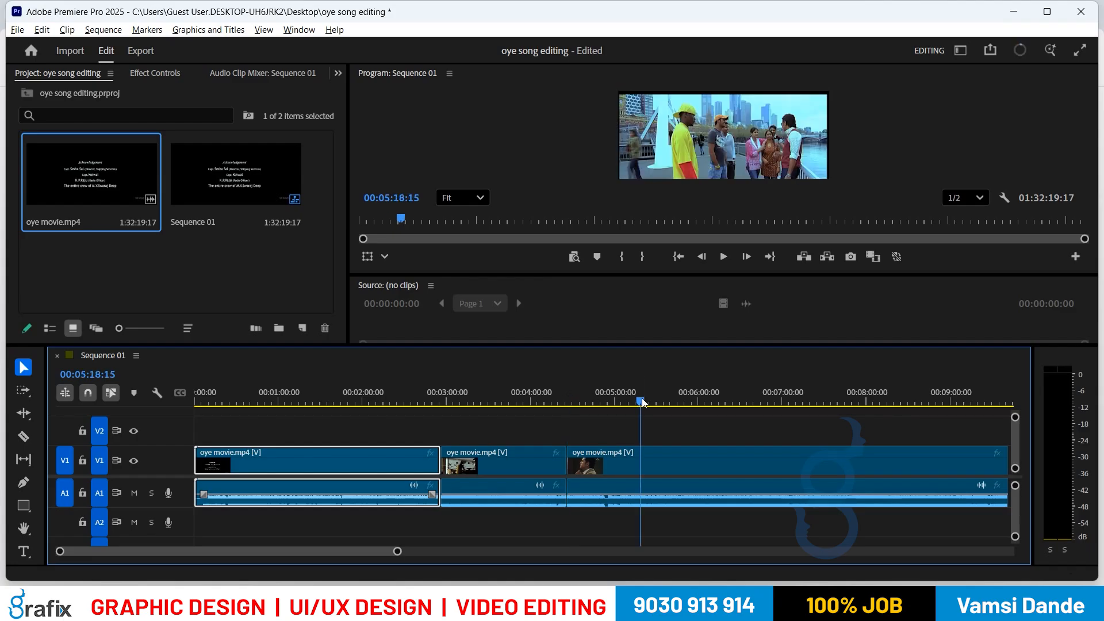
pyautogui.hotkey('ctrl', 'k')
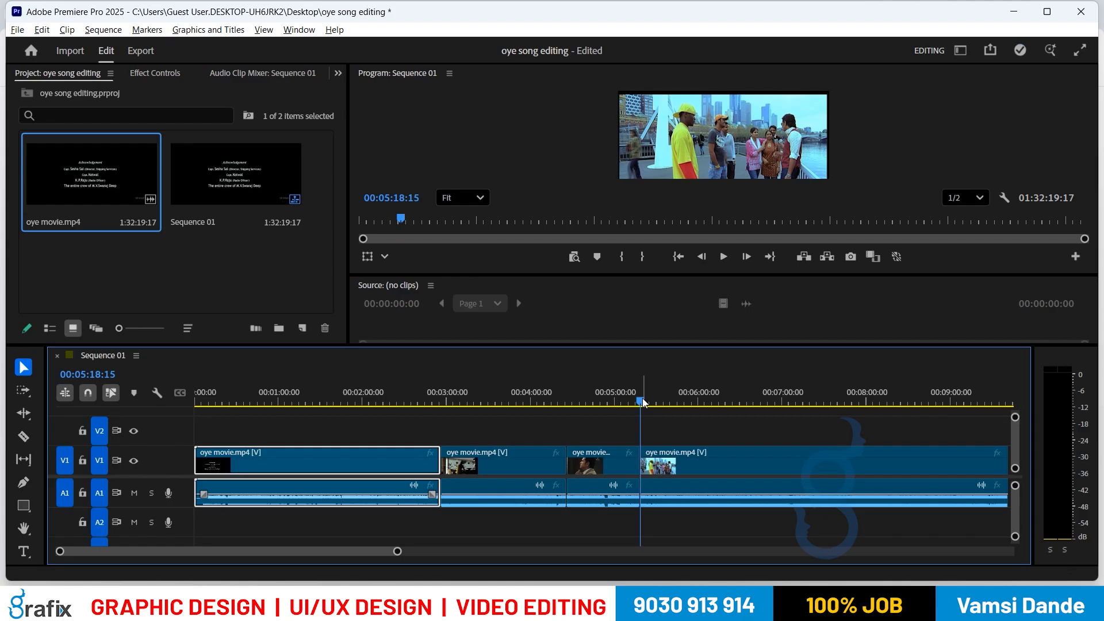
# Step: Scrub the playhead between 00:00:56 and 00:04:12 to preview the cuts
pyautogui.click(547, 402)
pyautogui.click(498, 389)
pyautogui.moveTo(489, 388); pyautogui.dragTo(282, 395)
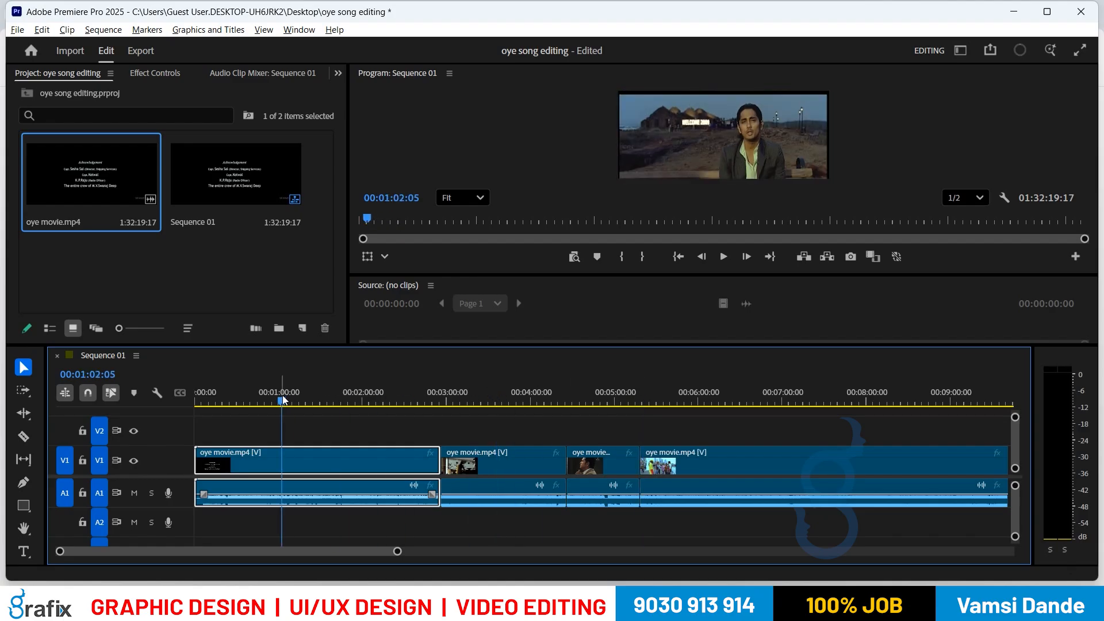
pyautogui.click(470, 387)
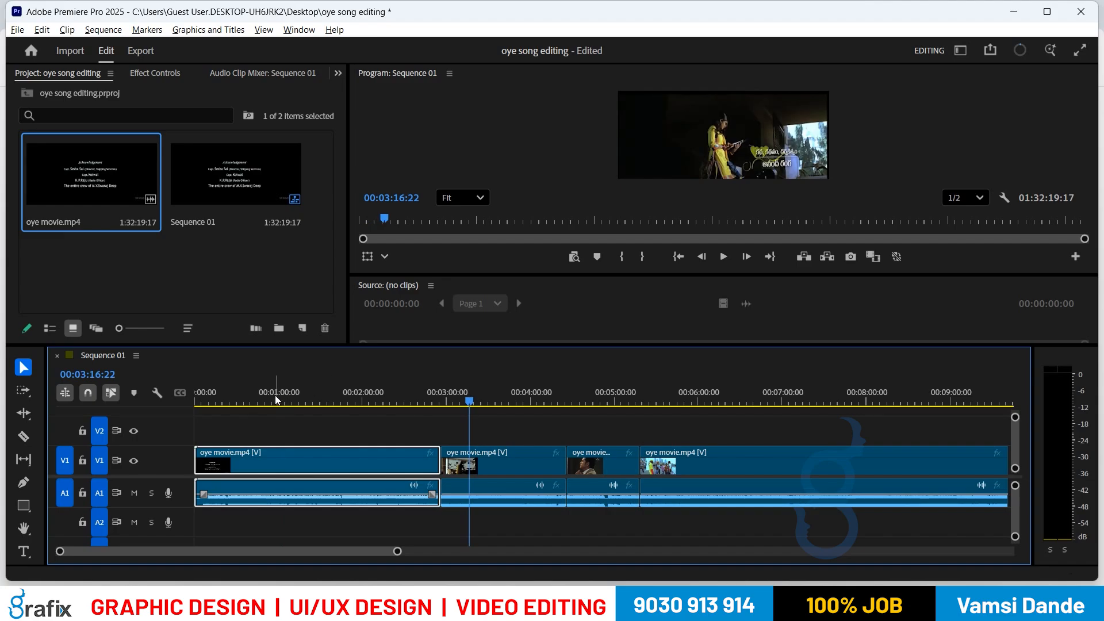
pyautogui.click(274, 396)
pyautogui.click(468, 397)
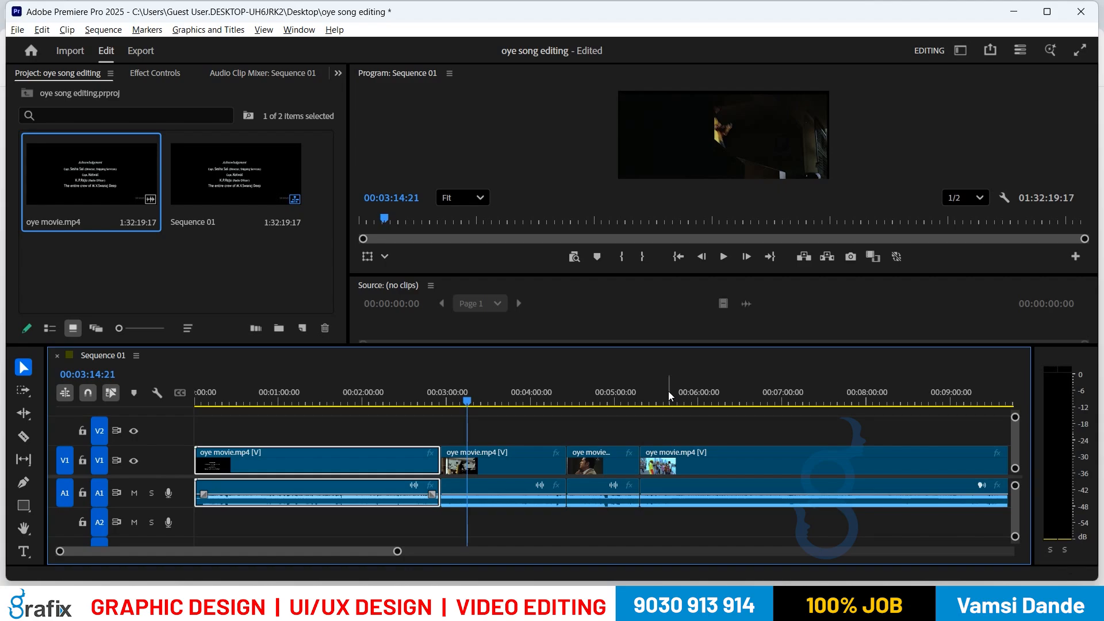
# Step: Open the Sequence menu
pyautogui.click(110, 30)
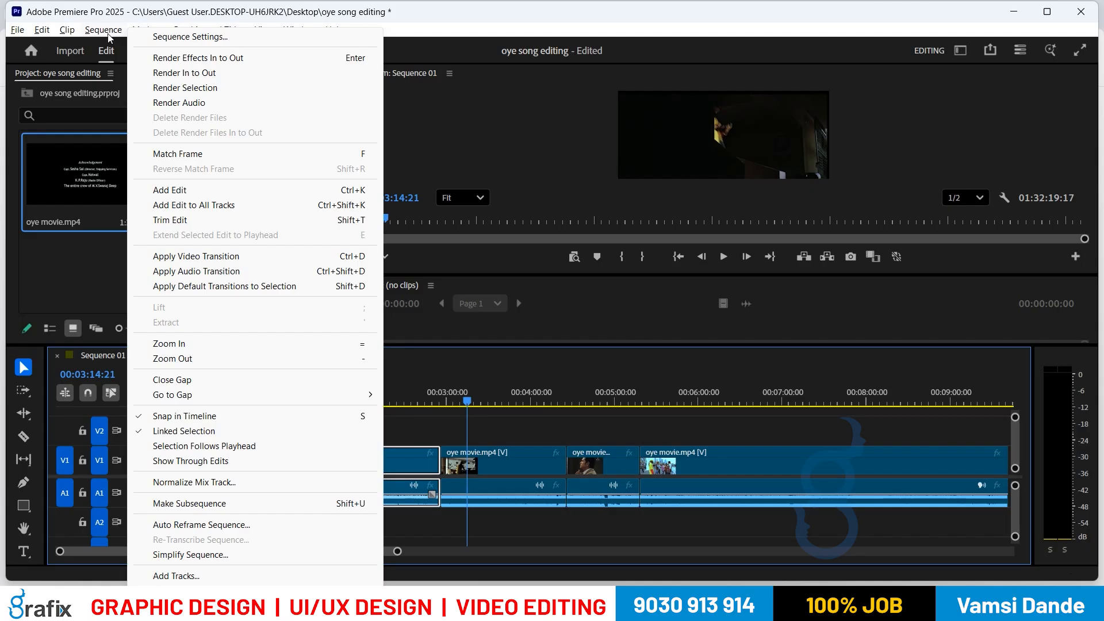
# Step: Enable Selection Follows Playhead, then test it by selecting the third and first V1/A1 clips
pyautogui.click(211, 447)
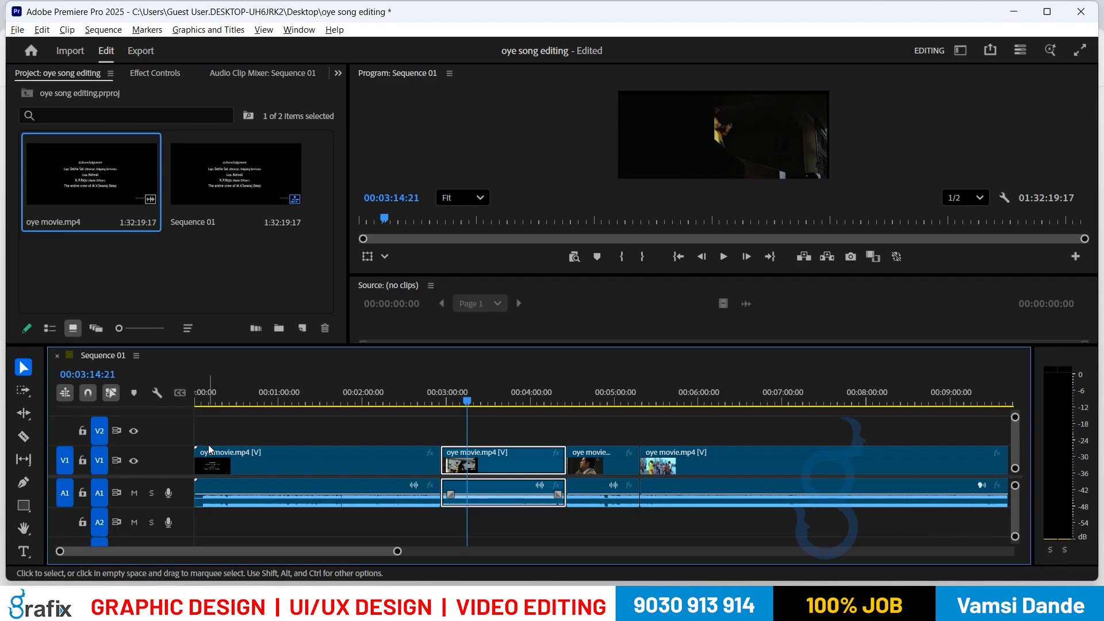
pyautogui.click(104, 30)
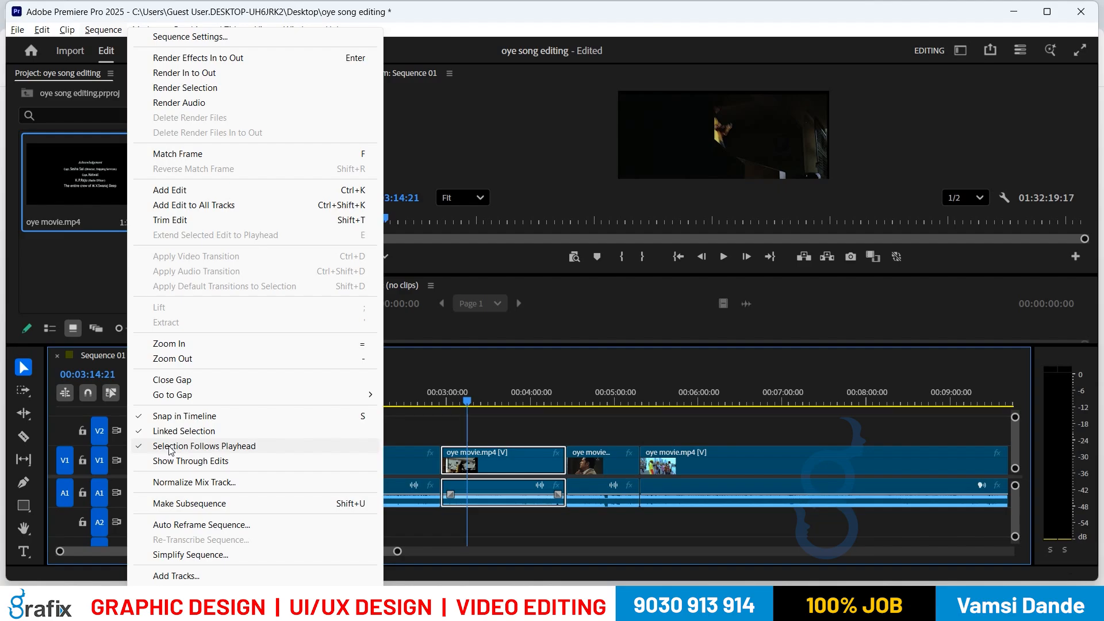
pyautogui.click(588, 476)
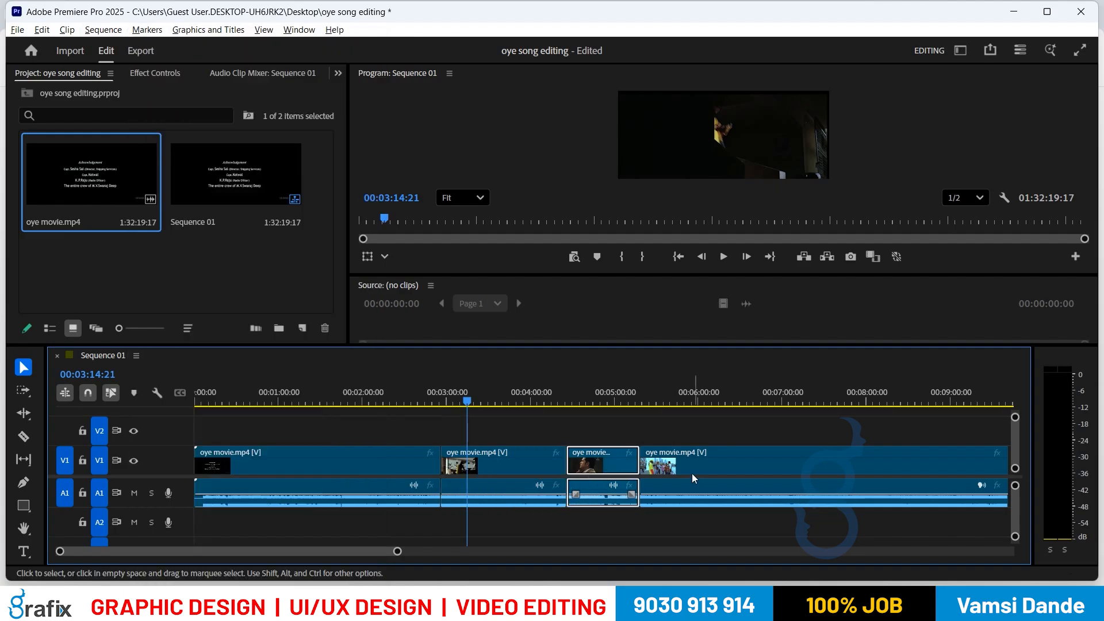
pyautogui.click(339, 480)
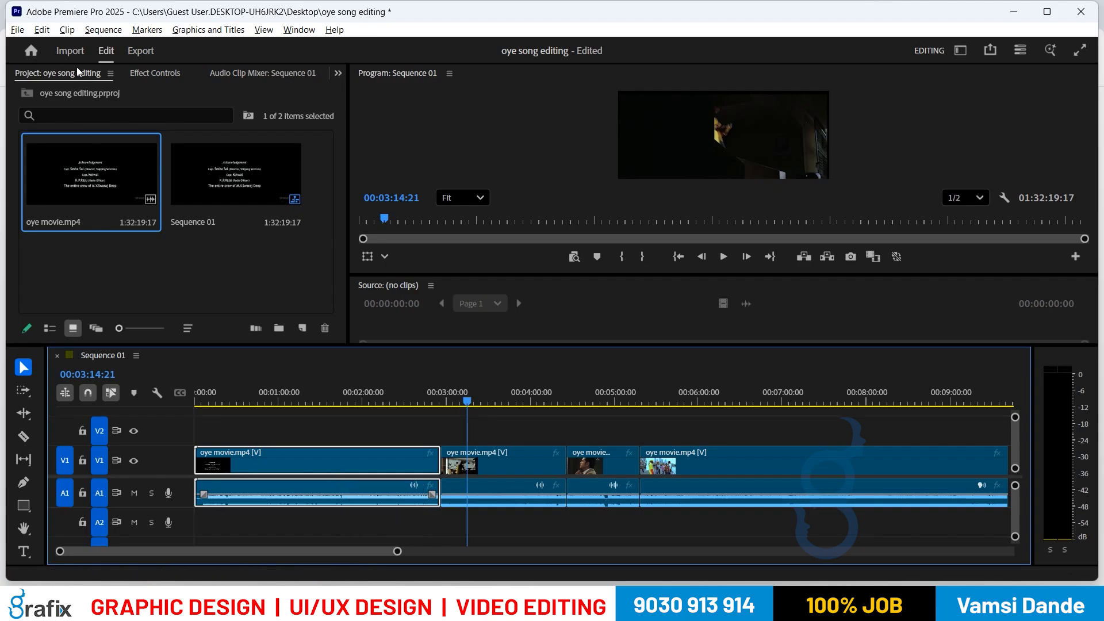
# Step: Open the Sequence menu for Sequence 01
pyautogui.click(99, 30)
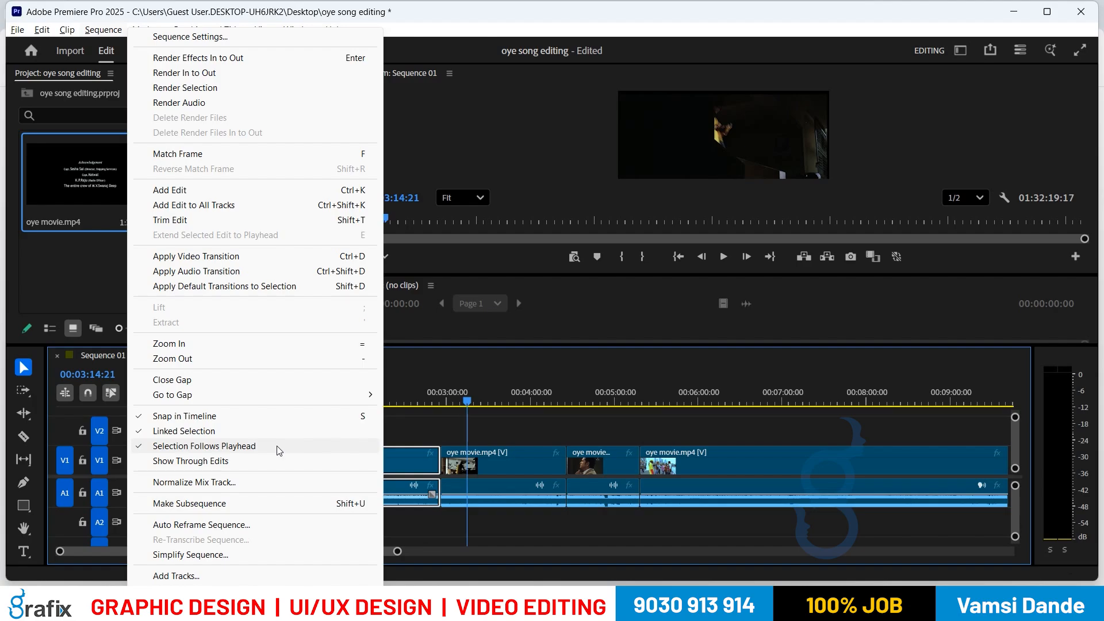
# Step: Move the playhead to 00:03:12:04 so the second oye movie.mp4 clip becomes selected
pyautogui.click(464, 385)
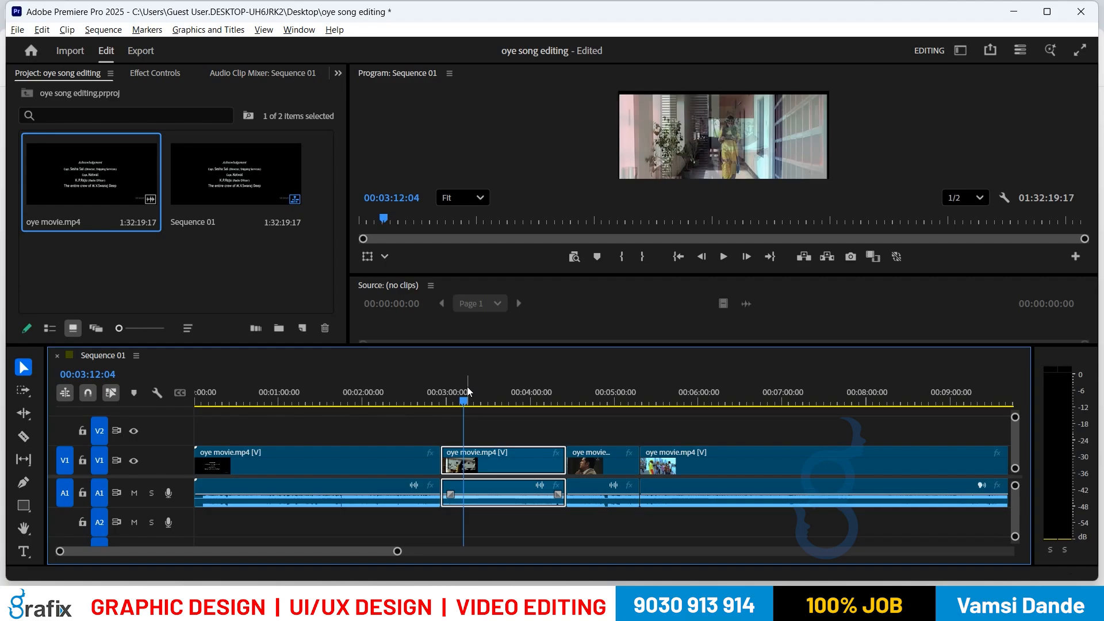
# Step: Ripple delete the second oye movie.mp4 clip so the later segments close the gap
pyautogui.press('Delete')
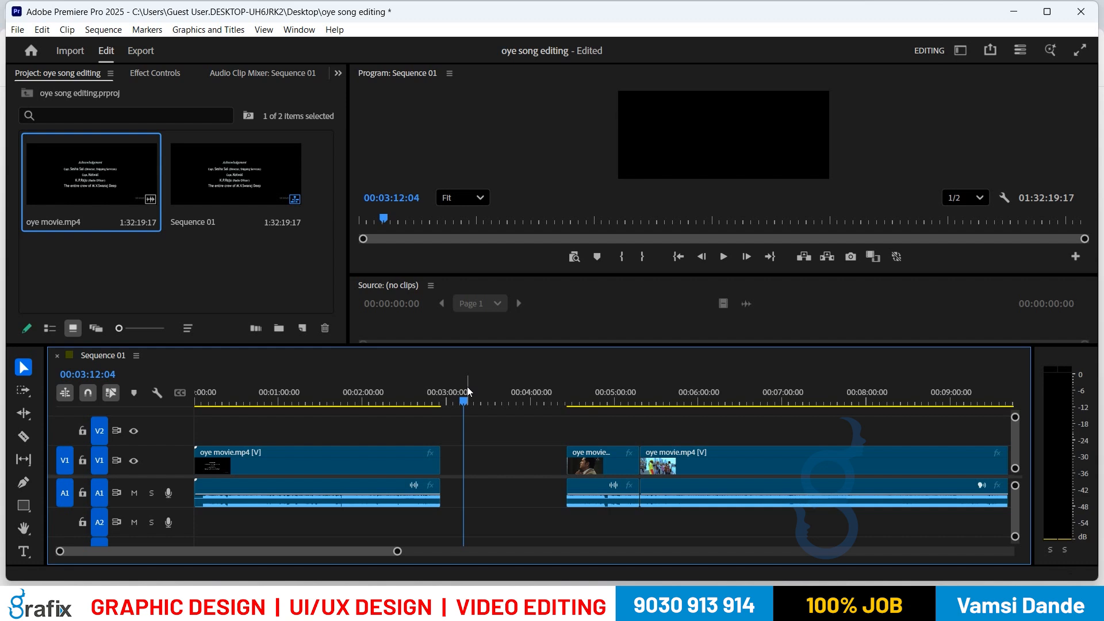
pyautogui.hotkey('ctrl', 'z')
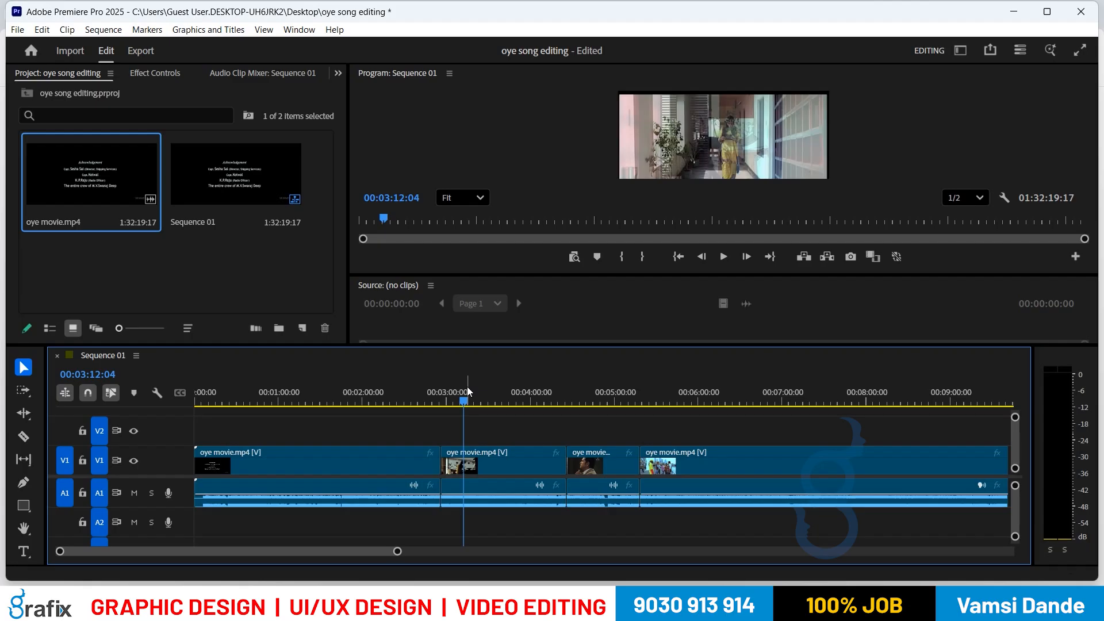
pyautogui.press('Up')
pyautogui.press('Down')
pyautogui.press('Up')
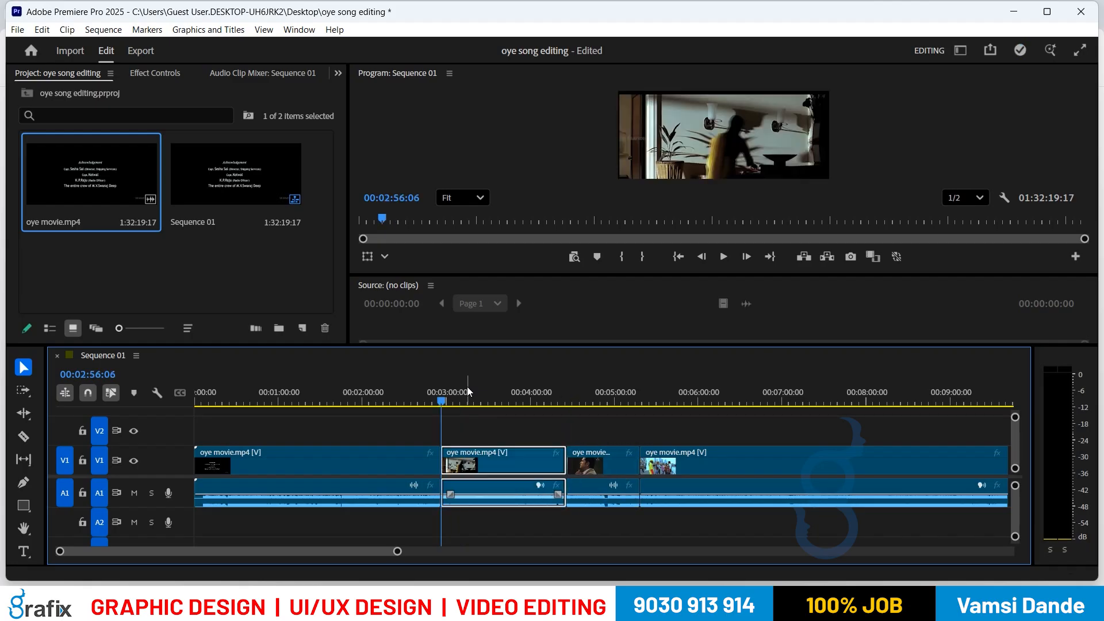
pyautogui.hotkey('shift', 'Delete')
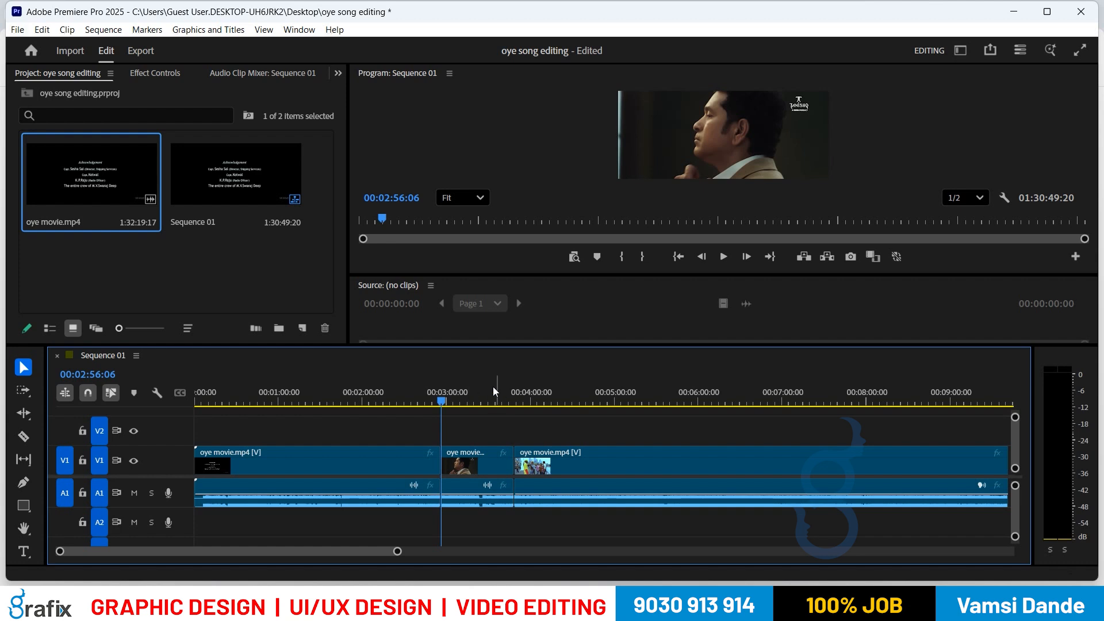
pyautogui.hotkey('ctrl', 'shift', 'v')
pyautogui.moveTo(482, 400); pyautogui.dragTo(529, 402)
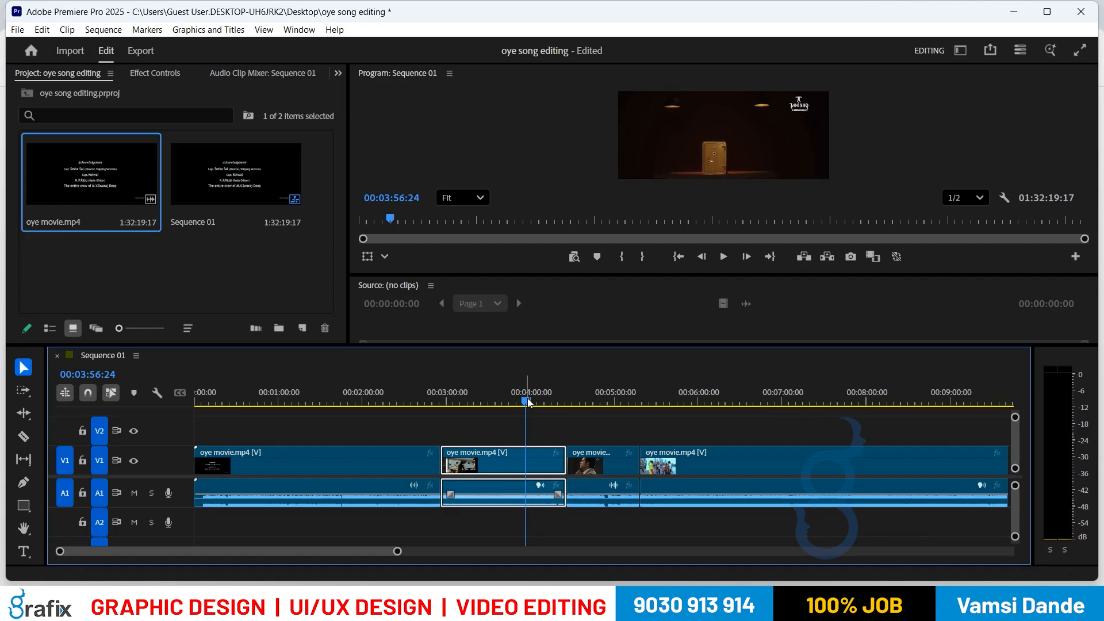
pyautogui.hotkey('shift', 'Delete')
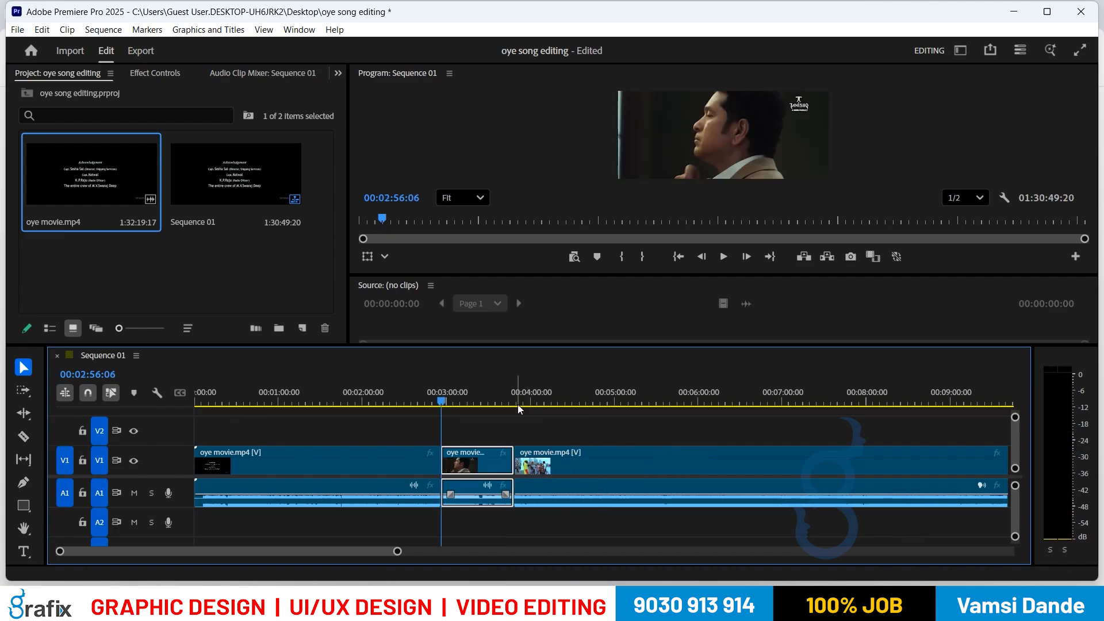
pyautogui.click(444, 397)
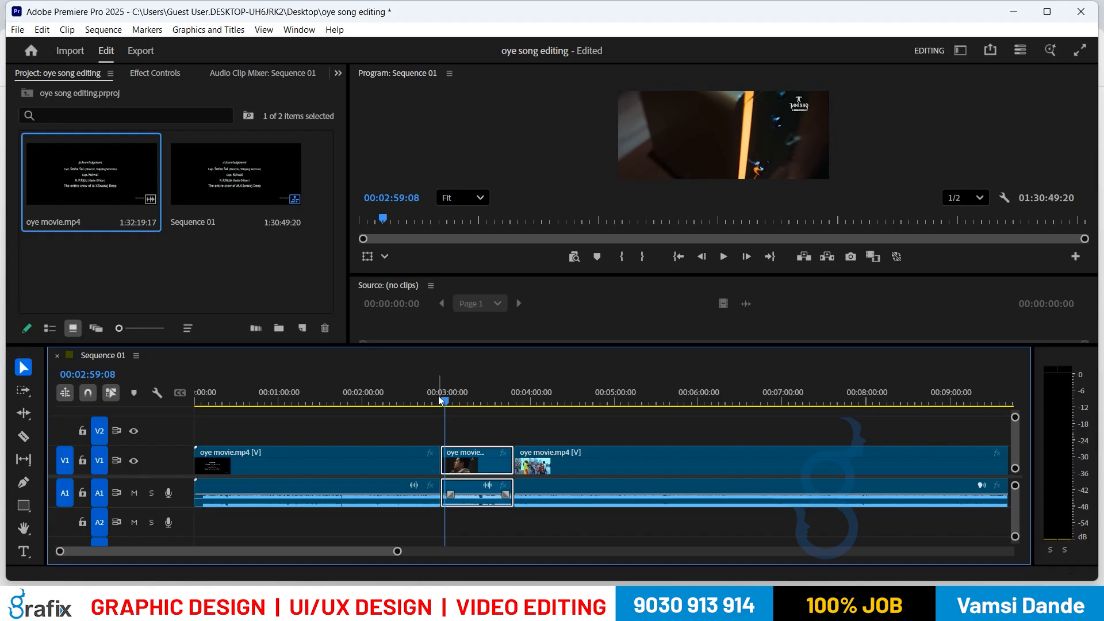
# Step: Move the playhead back to 00:02:51:02 and minimize Premiere Pro to show the Chrome new tab
pyautogui.moveTo(438, 397); pyautogui.dragTo(436, 401)
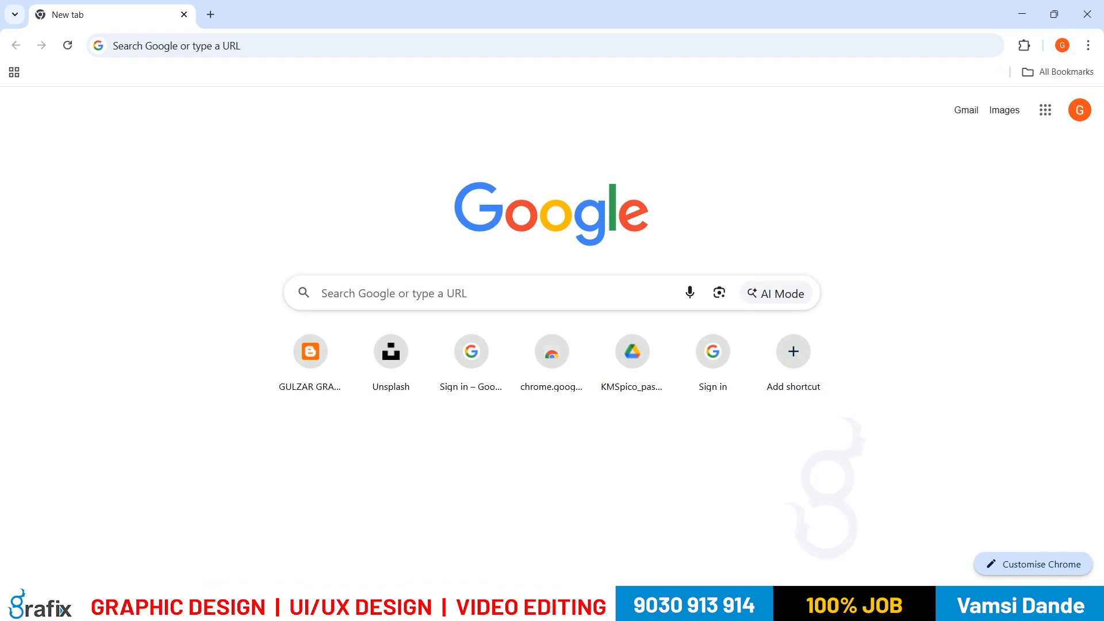
pyautogui.moveTo(743, 607)
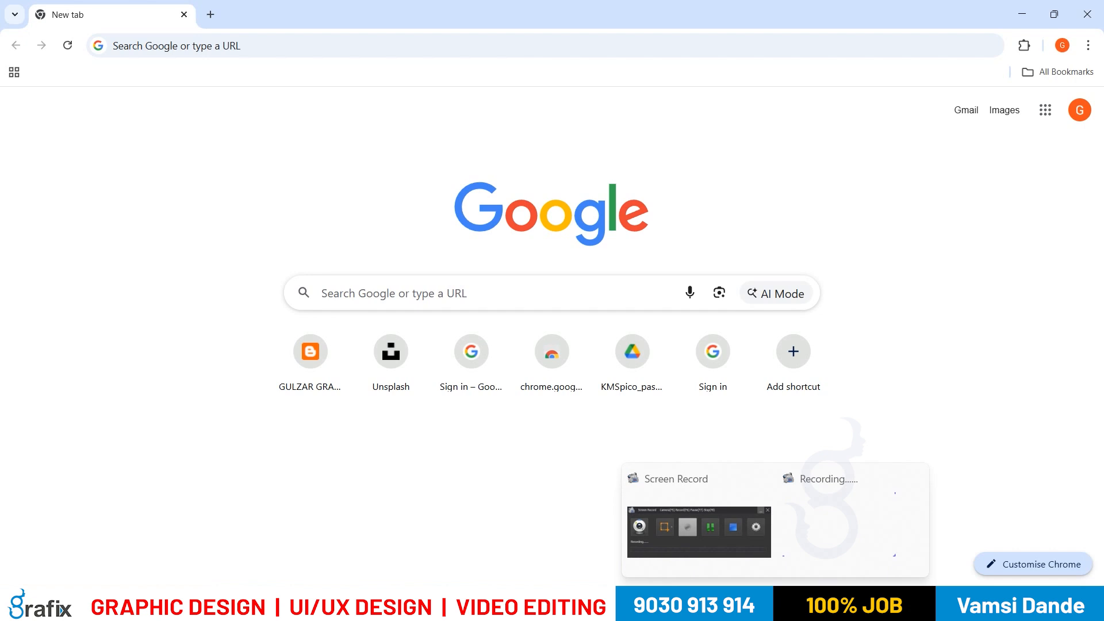
# Step: Launch WhatsApp and open the EDITING BATCH-125 group chat
pyautogui.press('super')
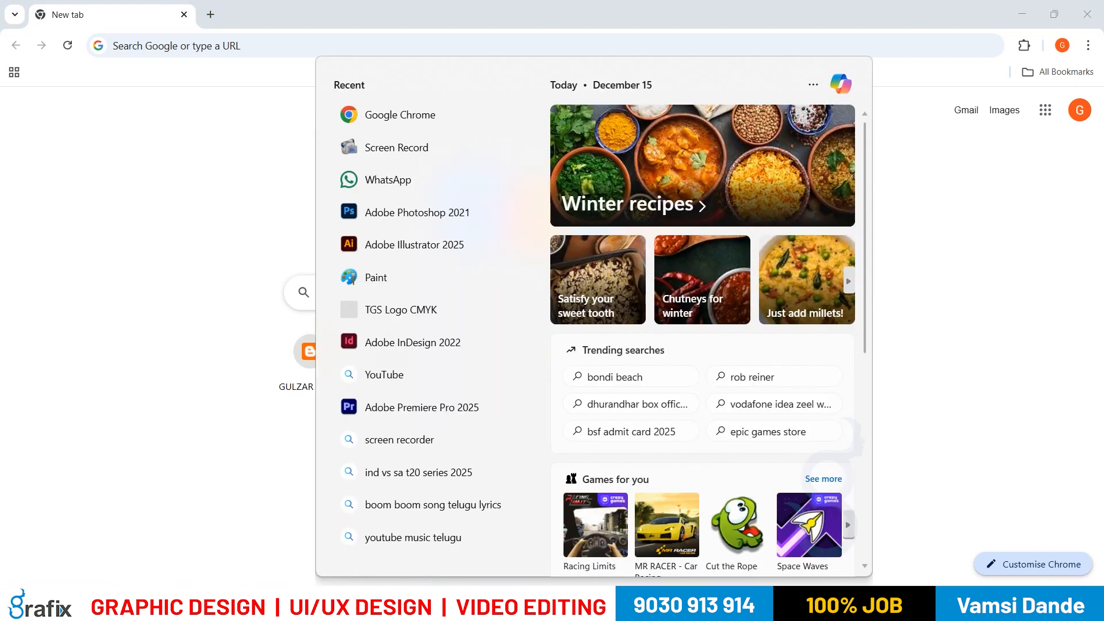
pyautogui.write('wh')
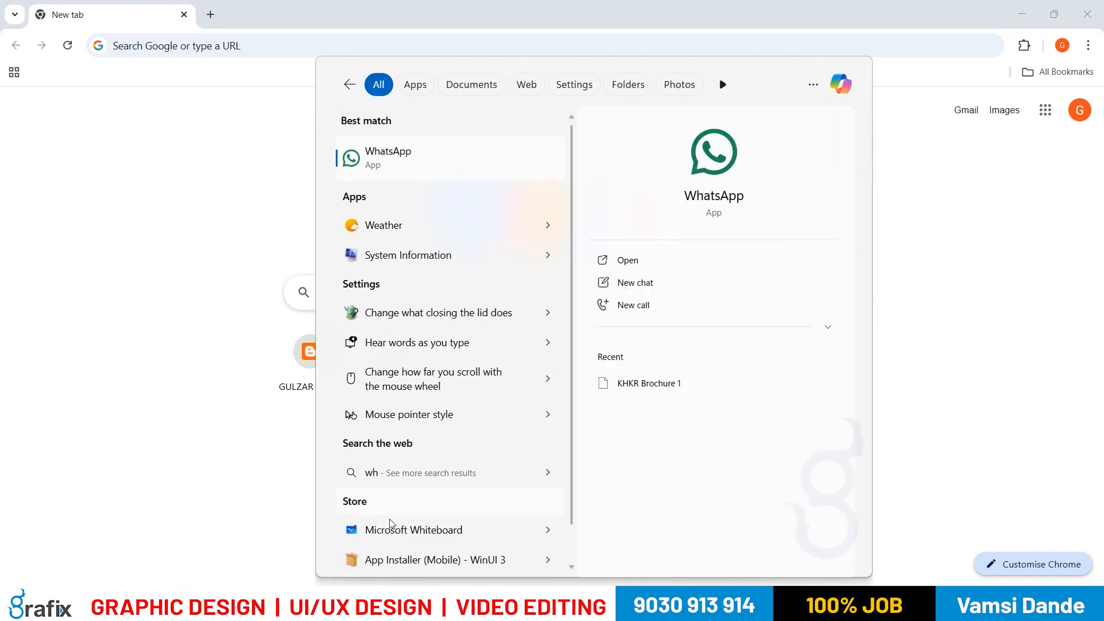
pyautogui.click(415, 161)
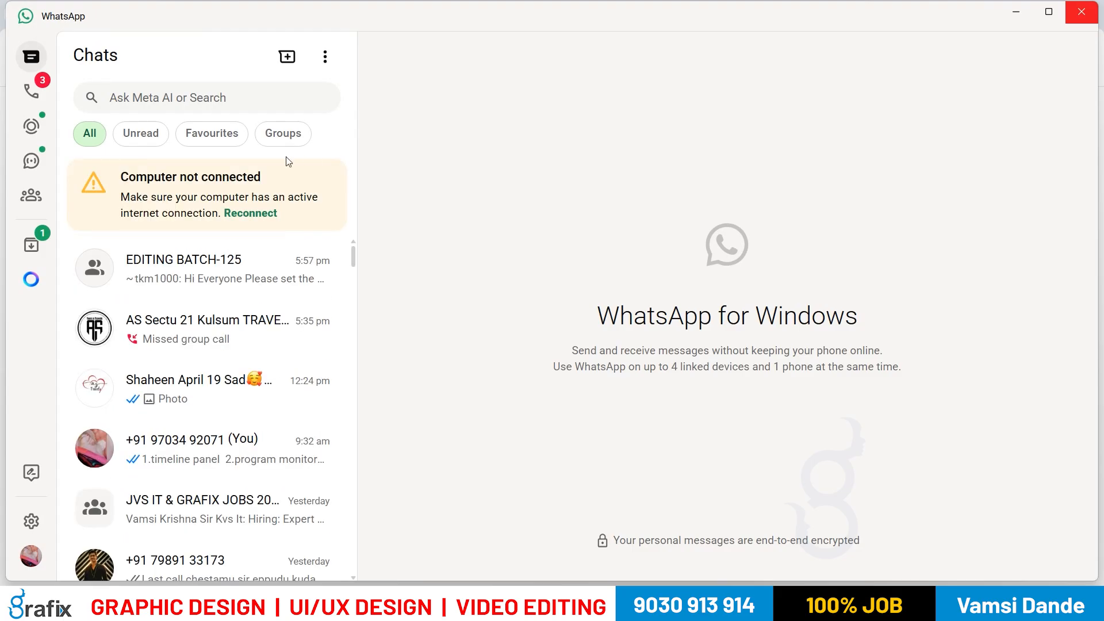
pyautogui.click(222, 95)
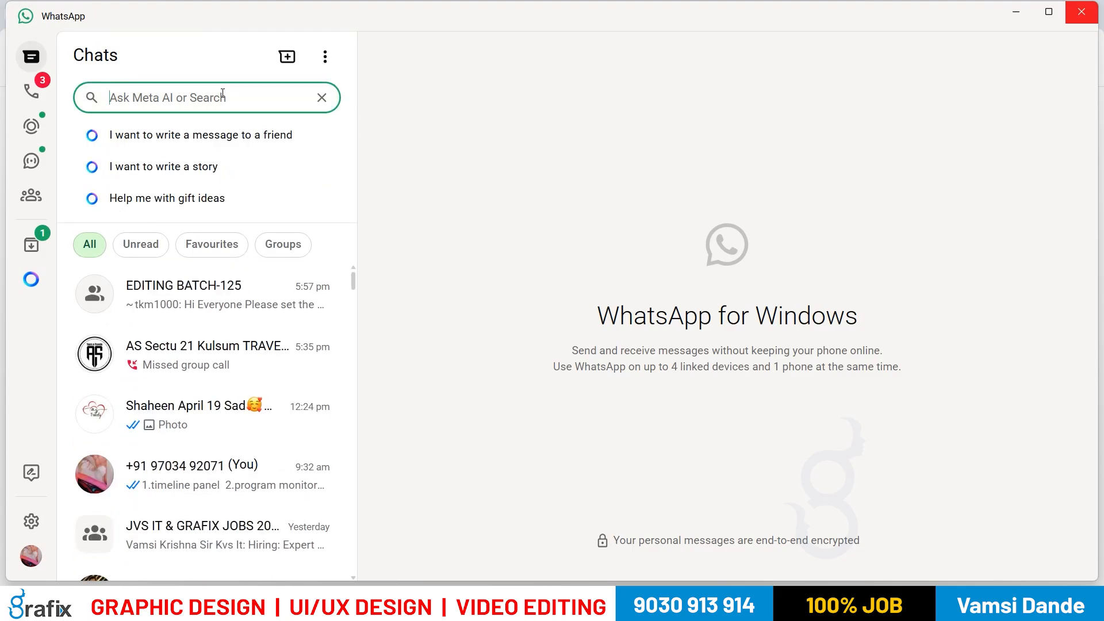
pyautogui.write('ed')
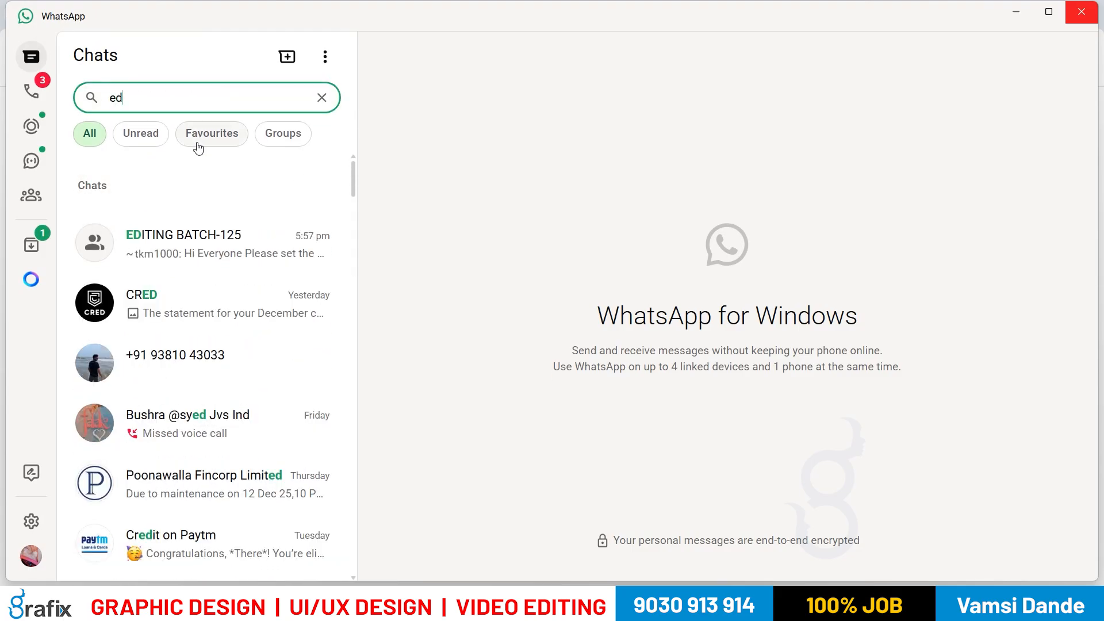
pyautogui.click(196, 236)
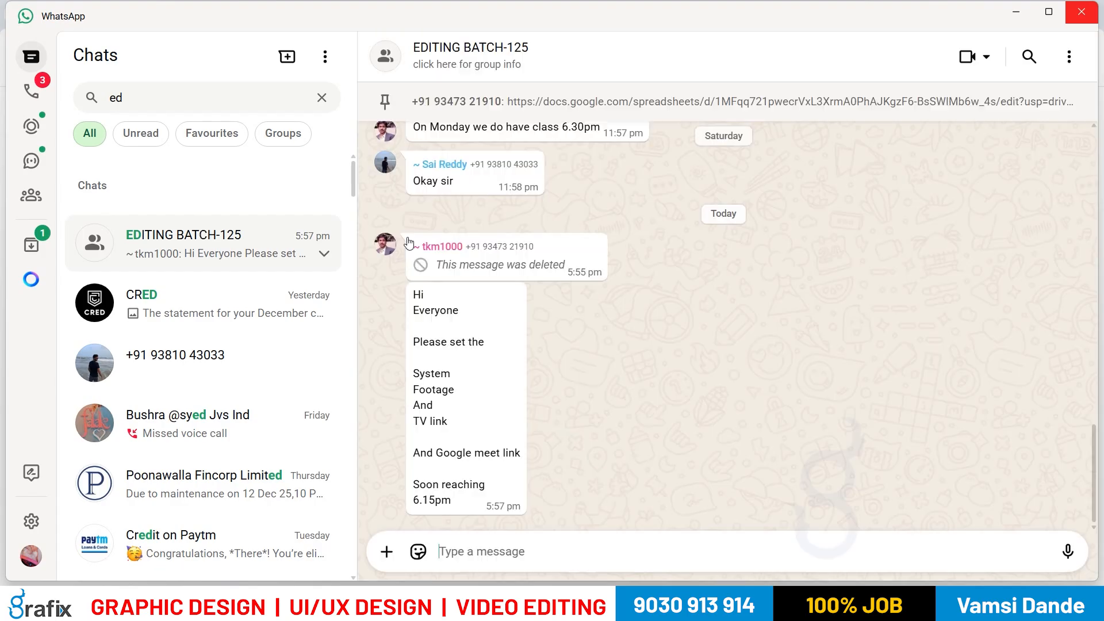
# Step: Open the pinned 'STUDENT BLOG LIST & COURSE DETAIL' sheet, then the first student's blog link
pyautogui.scroll(5, 530, 239)
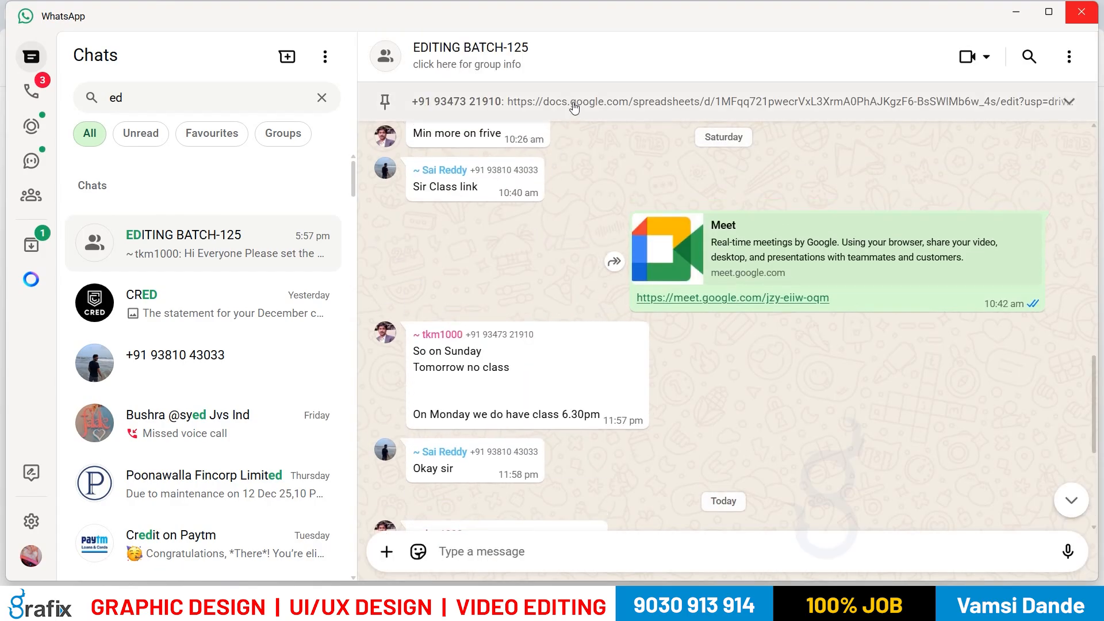
pyautogui.click(574, 106)
pyautogui.click(596, 338)
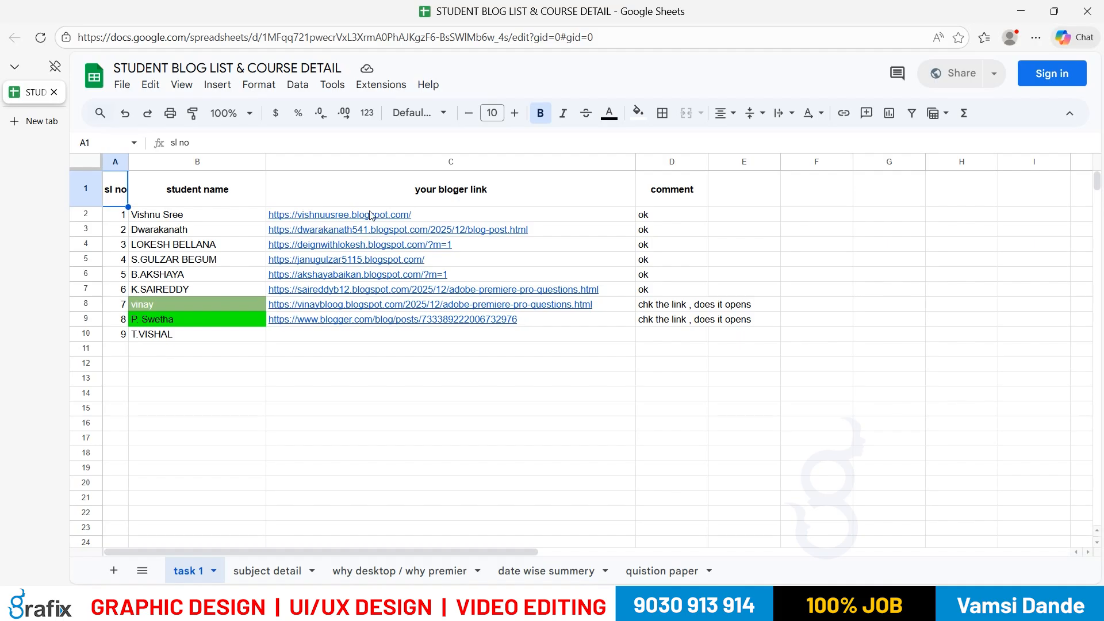
pyautogui.moveTo(371, 217)
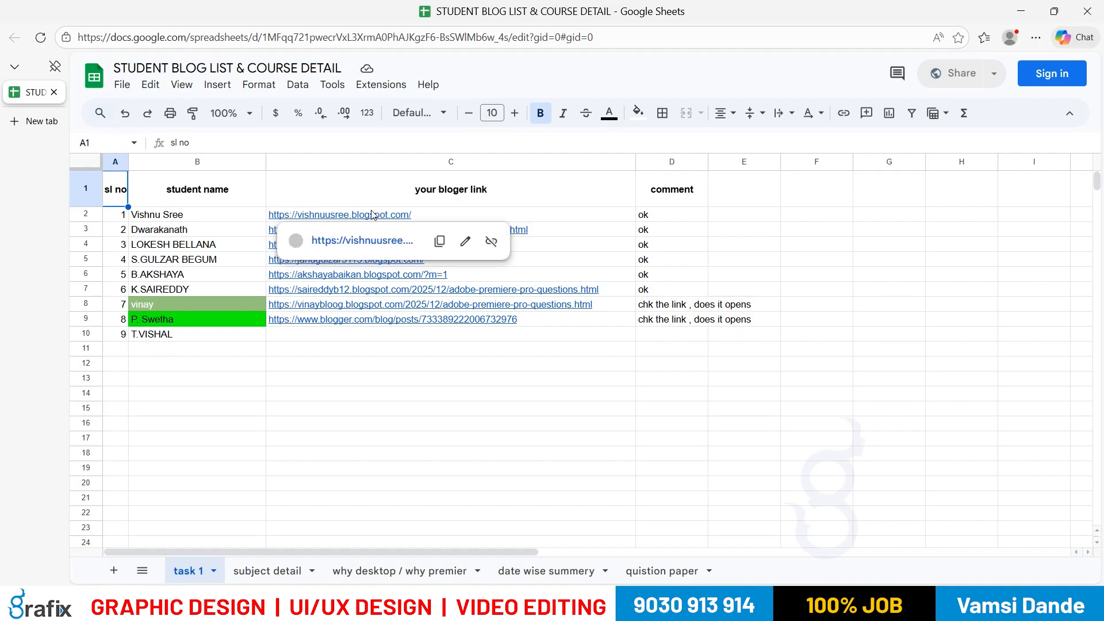
pyautogui.click(357, 243)
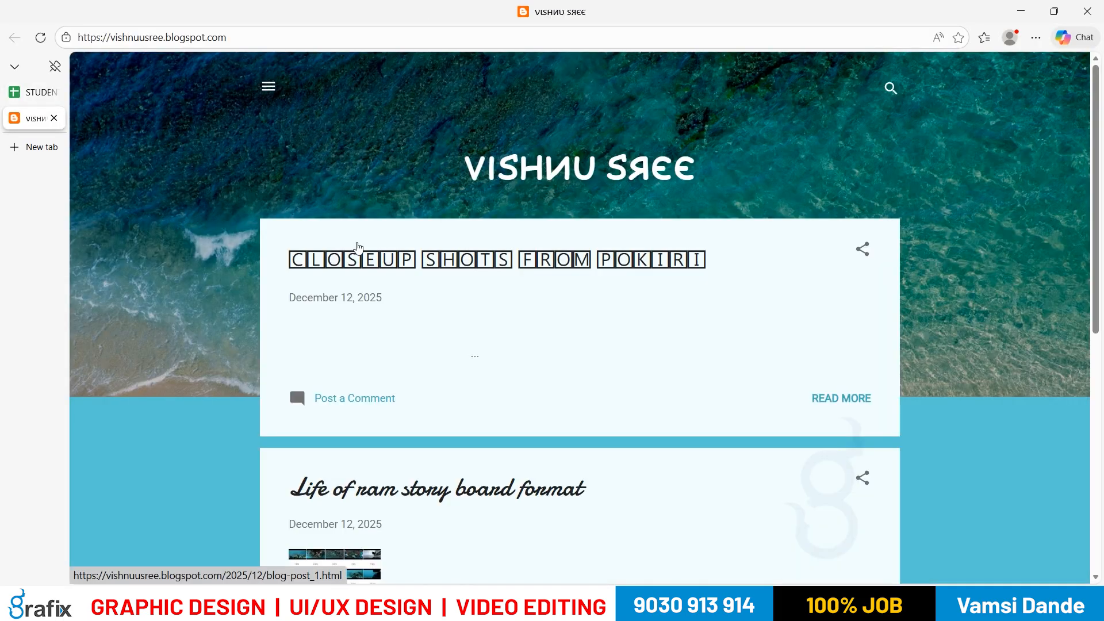
pyautogui.scroll(-2, 374, 288)
pyautogui.scroll(-3, 374, 287)
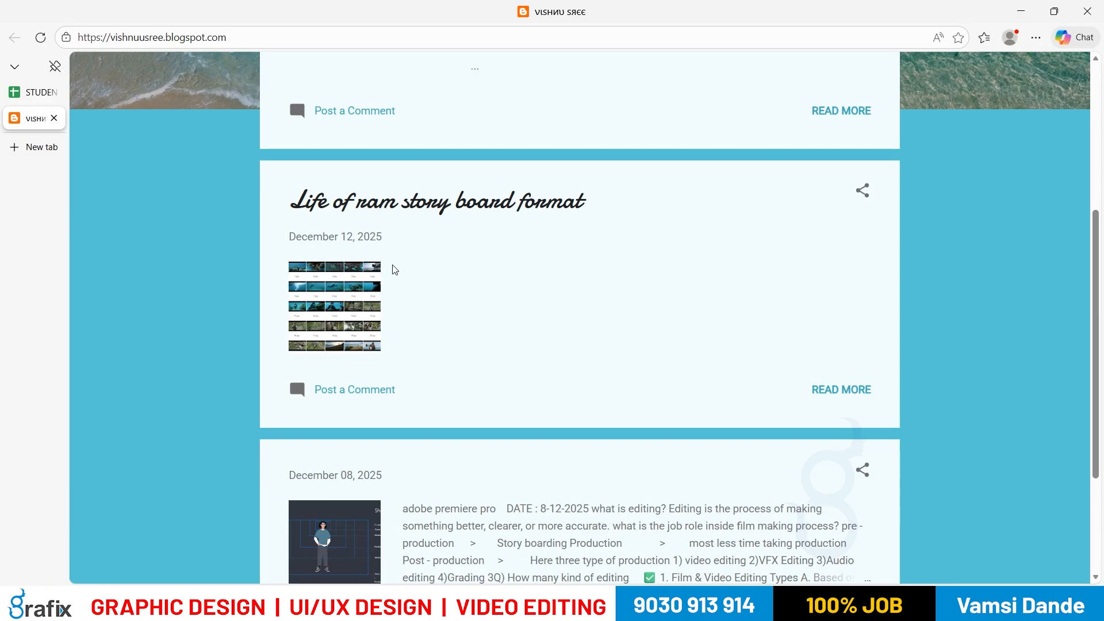
pyautogui.scroll(1, 395, 270)
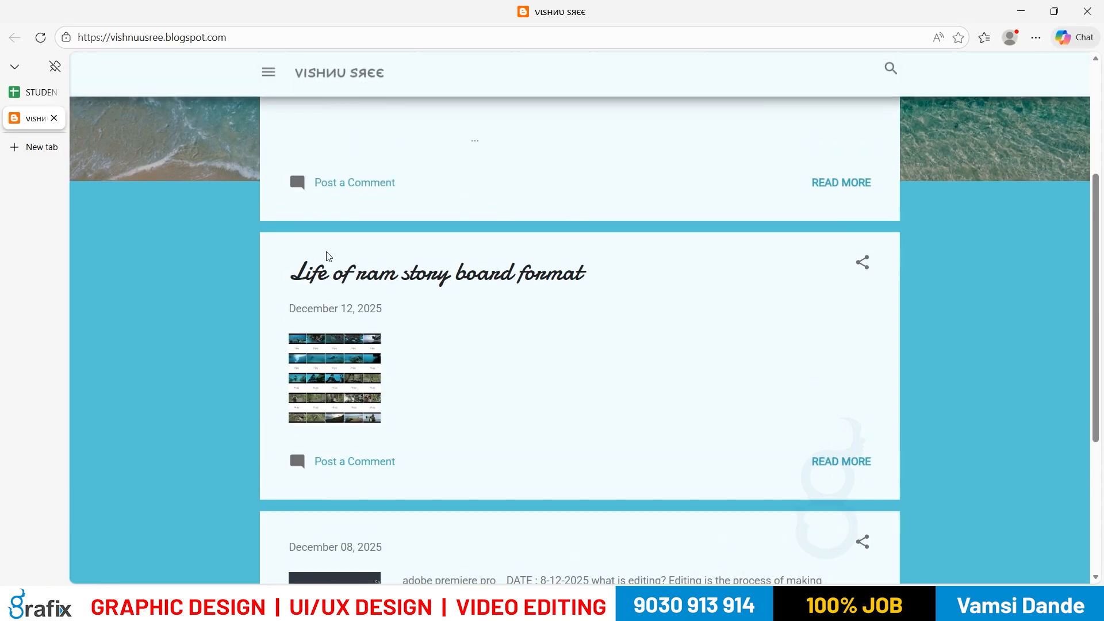
pyautogui.scroll(2, 322, 268)
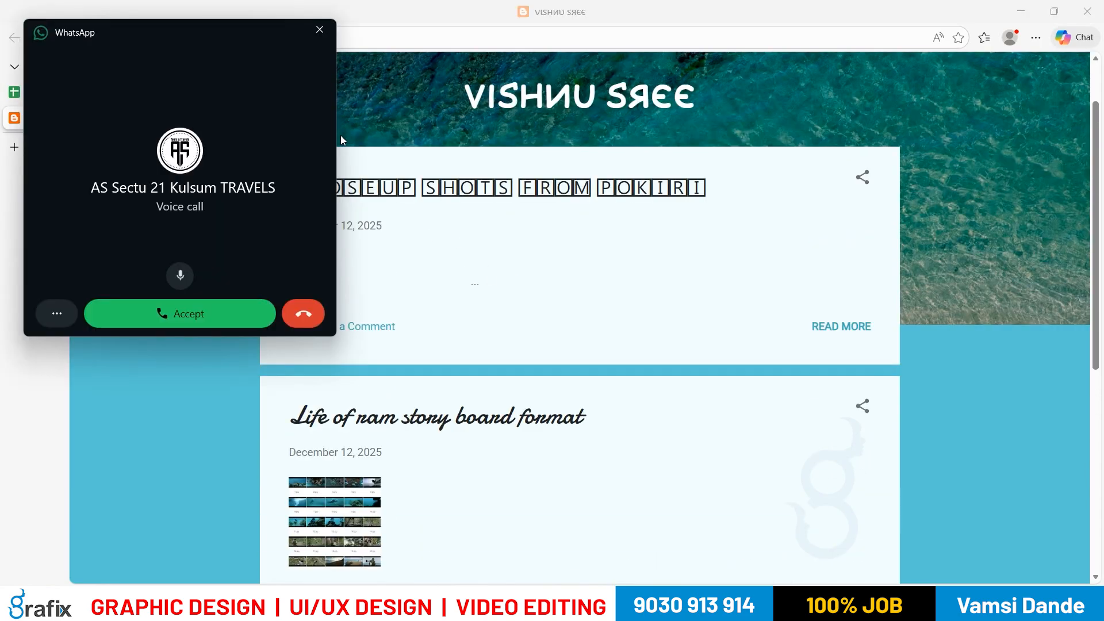
pyautogui.moveTo(278, 33); pyautogui.dragTo(96, 504)
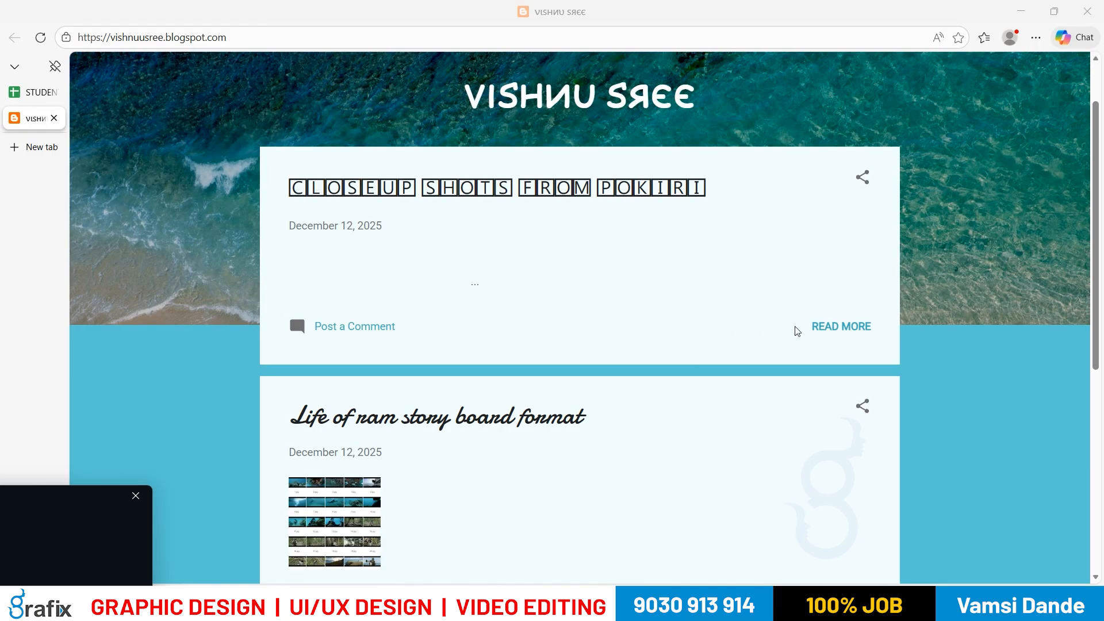
pyautogui.click(832, 327)
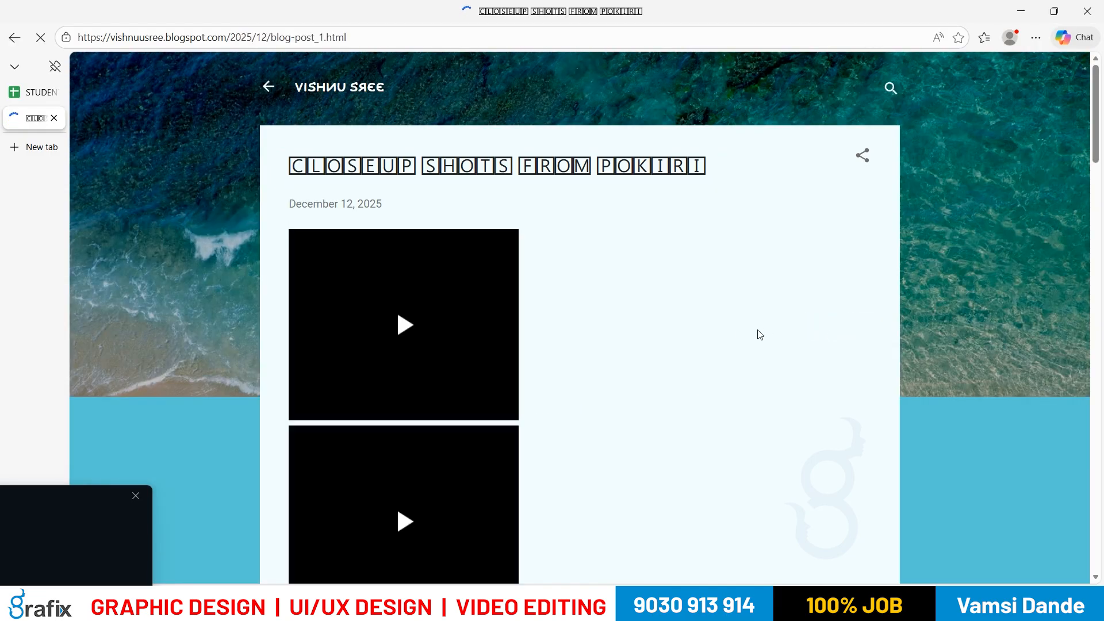
pyautogui.scroll(-10, 739, 327)
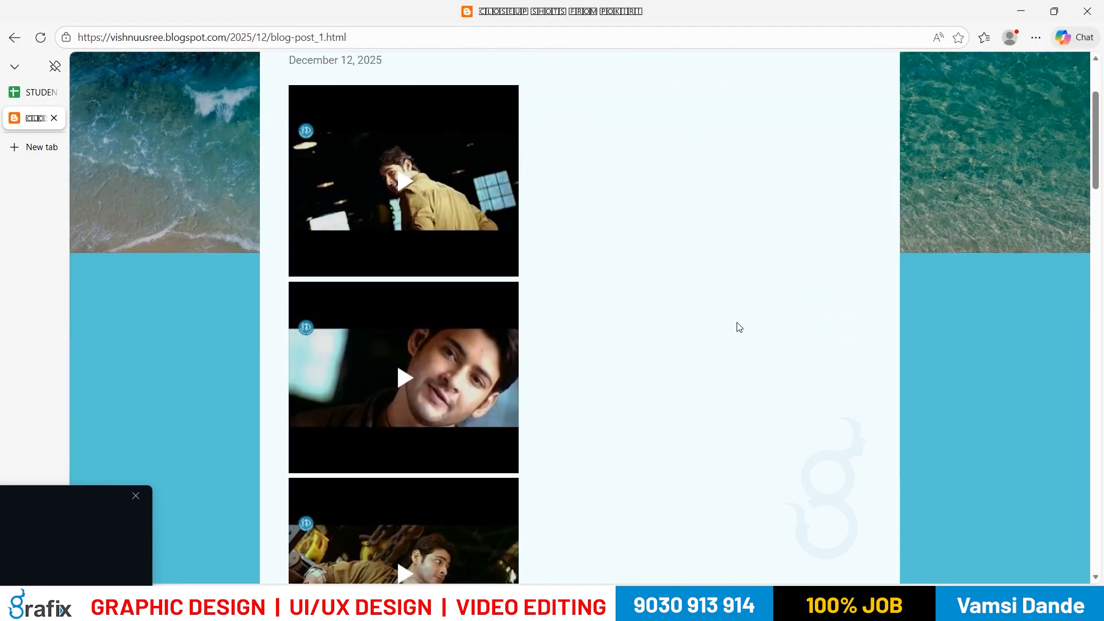
pyautogui.scroll(-5, 740, 327)
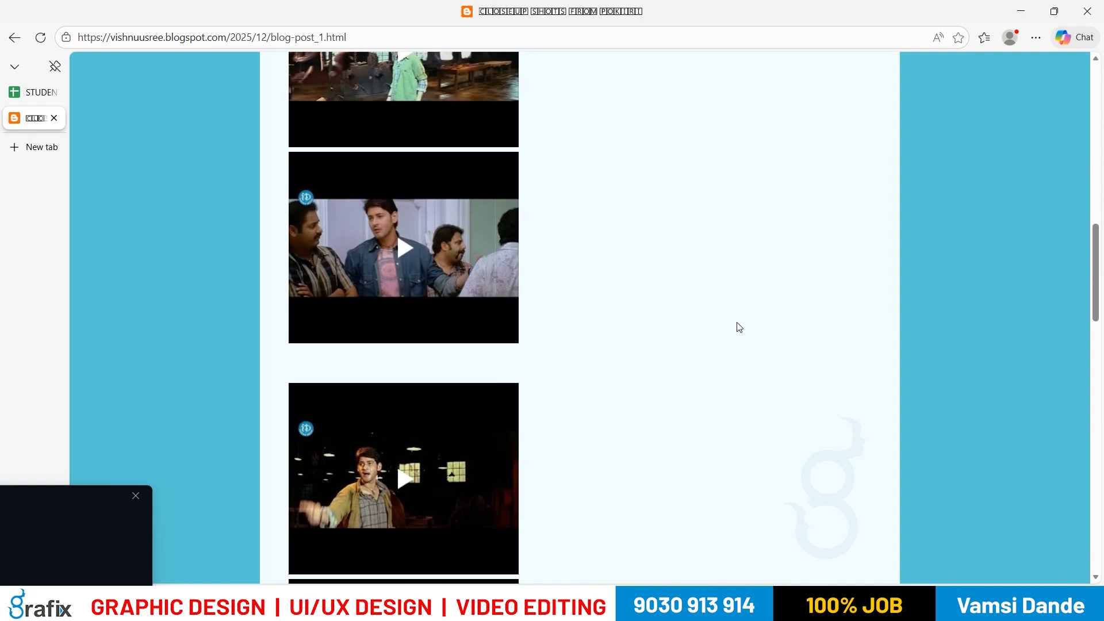
pyautogui.scroll(-15, 740, 327)
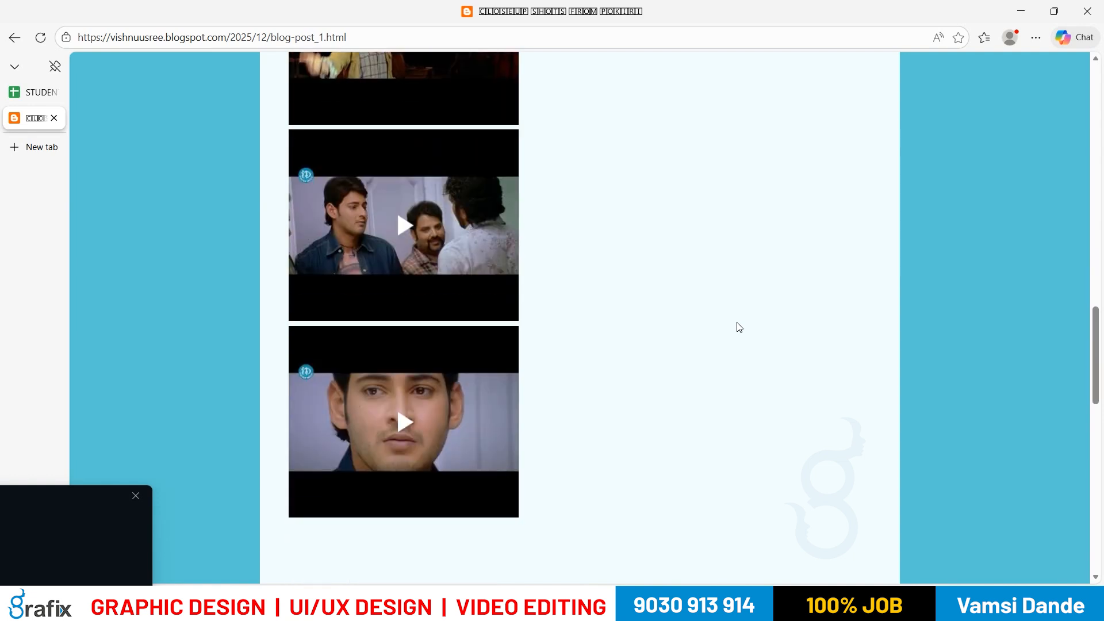
pyautogui.scroll(-6, 739, 326)
pyautogui.scroll(10, 739, 327)
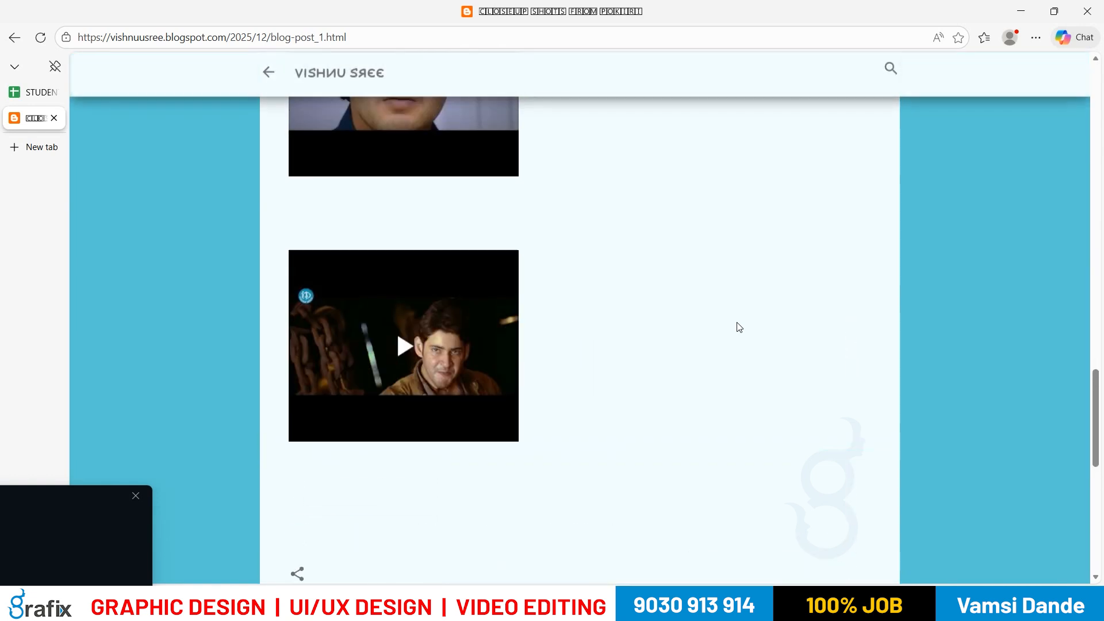
pyautogui.scroll(10, 739, 327)
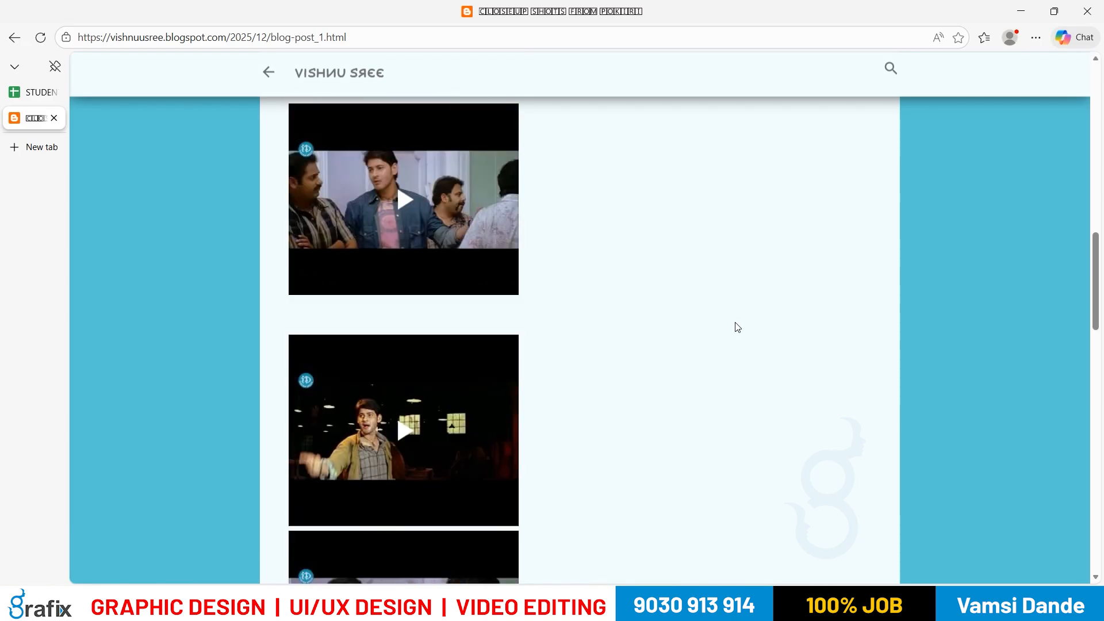
pyautogui.scroll(8, 738, 327)
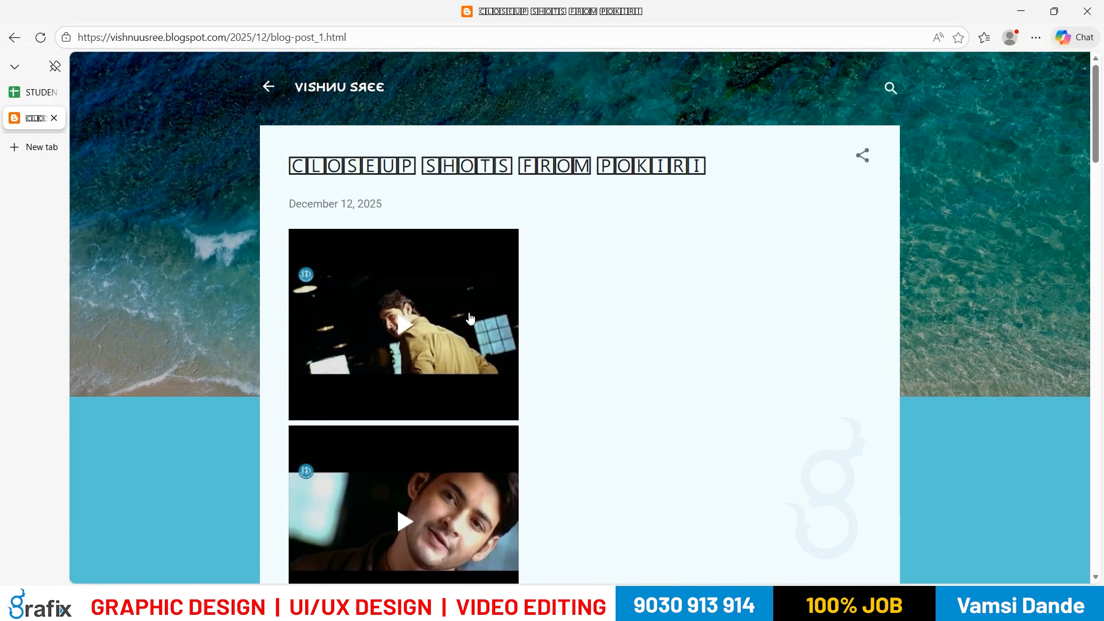
pyautogui.scroll(-3, 498, 333)
pyautogui.scroll(-10, 497, 333)
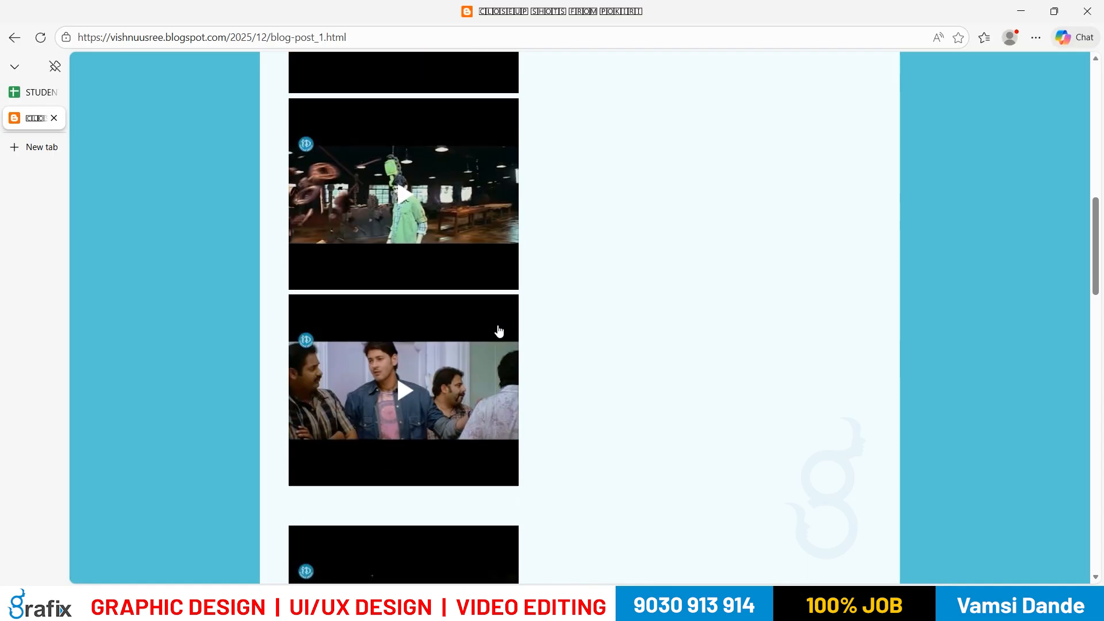
pyautogui.scroll(-12, 499, 331)
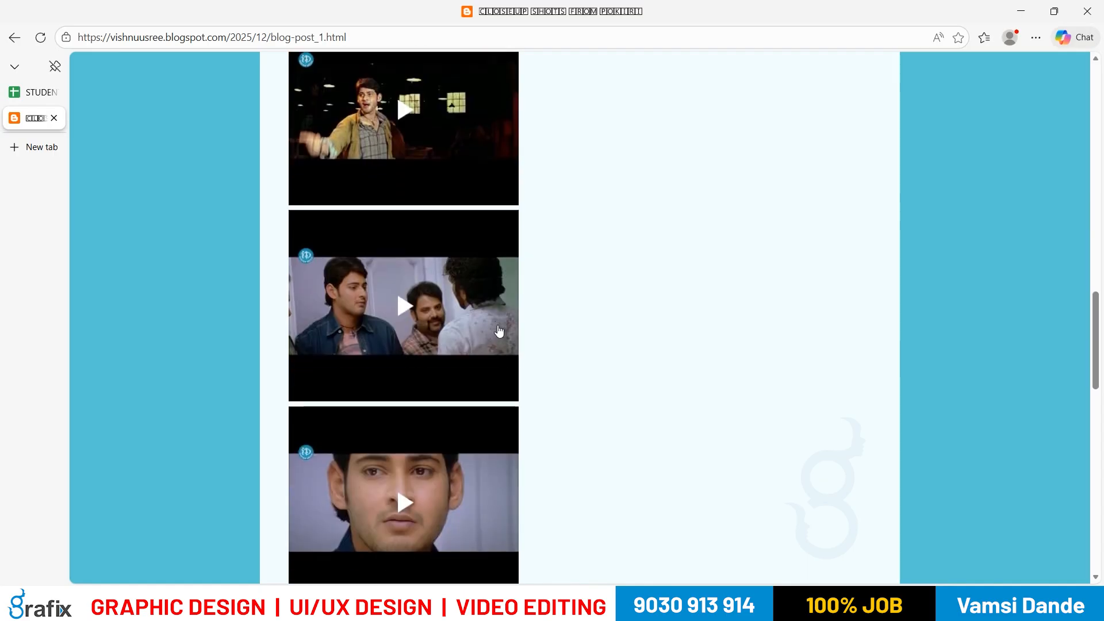
pyautogui.scroll(-6, 500, 326)
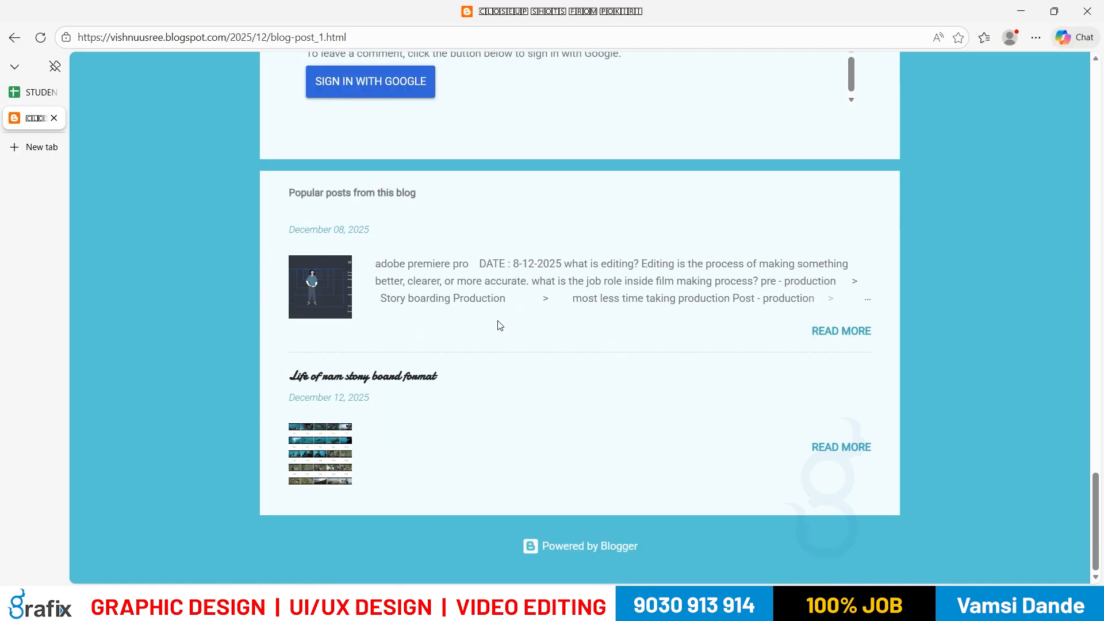
pyautogui.scroll(15, 498, 322)
pyautogui.scroll(10, 498, 321)
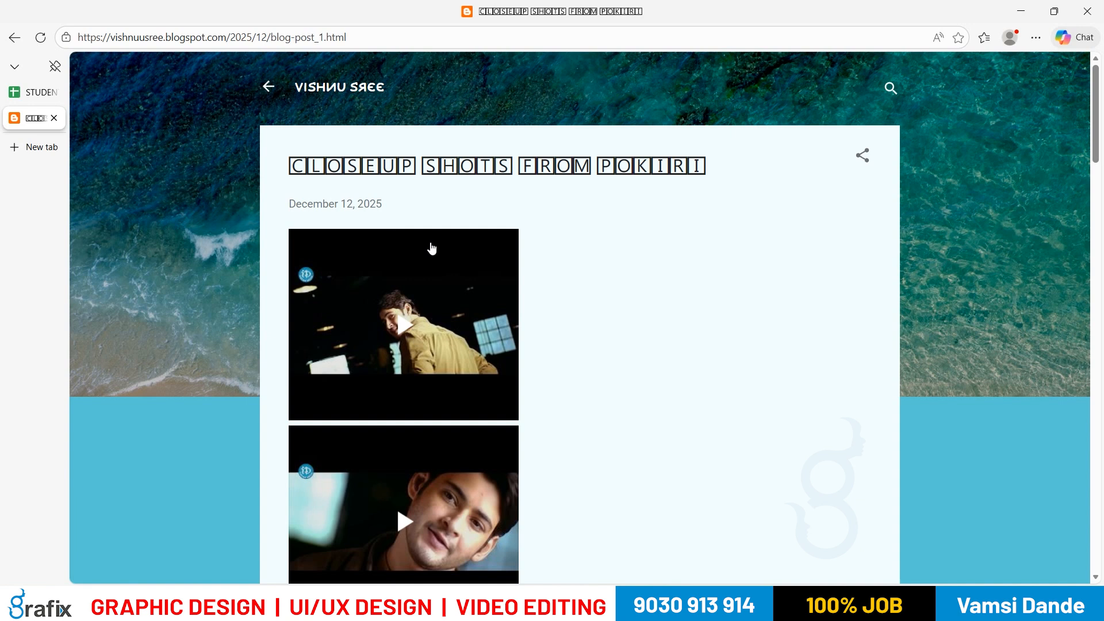
# Step: Play the first, second and third embedded videos in 'CLOSEUP SHOTS FROM POKIRI'
pyautogui.click(406, 326)
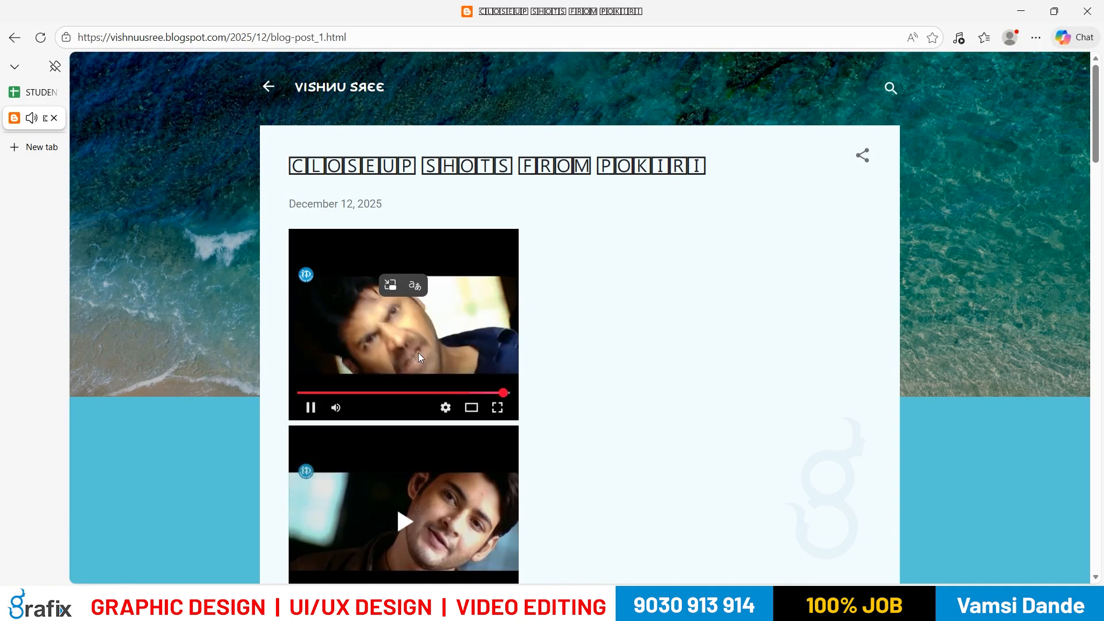
pyautogui.scroll(-3, 430, 375)
pyautogui.click(413, 323)
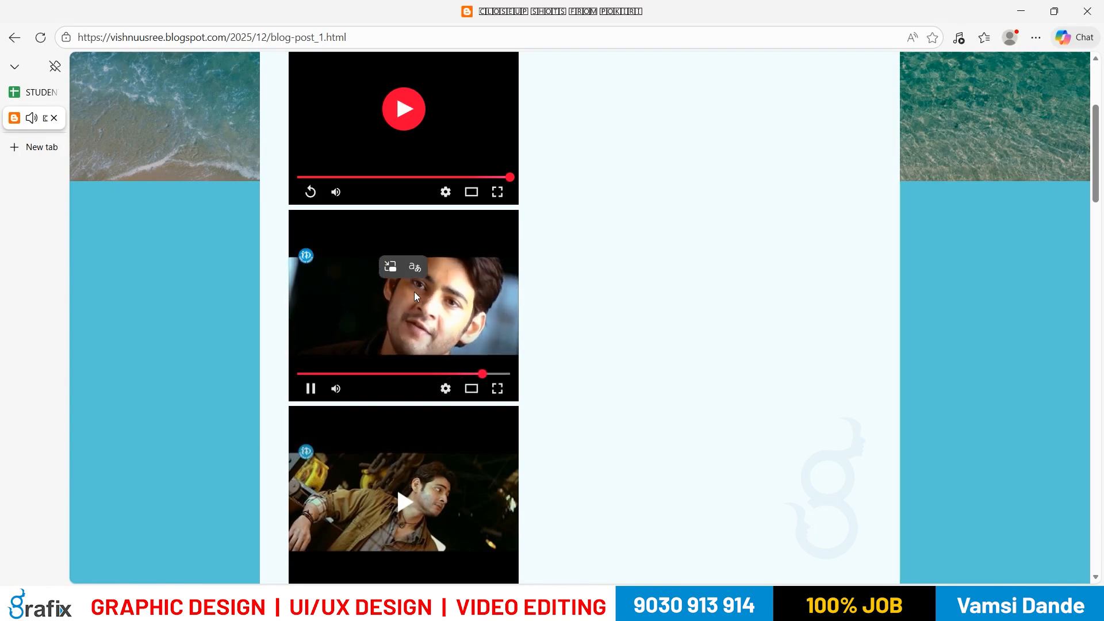
pyautogui.scroll(-3, 414, 295)
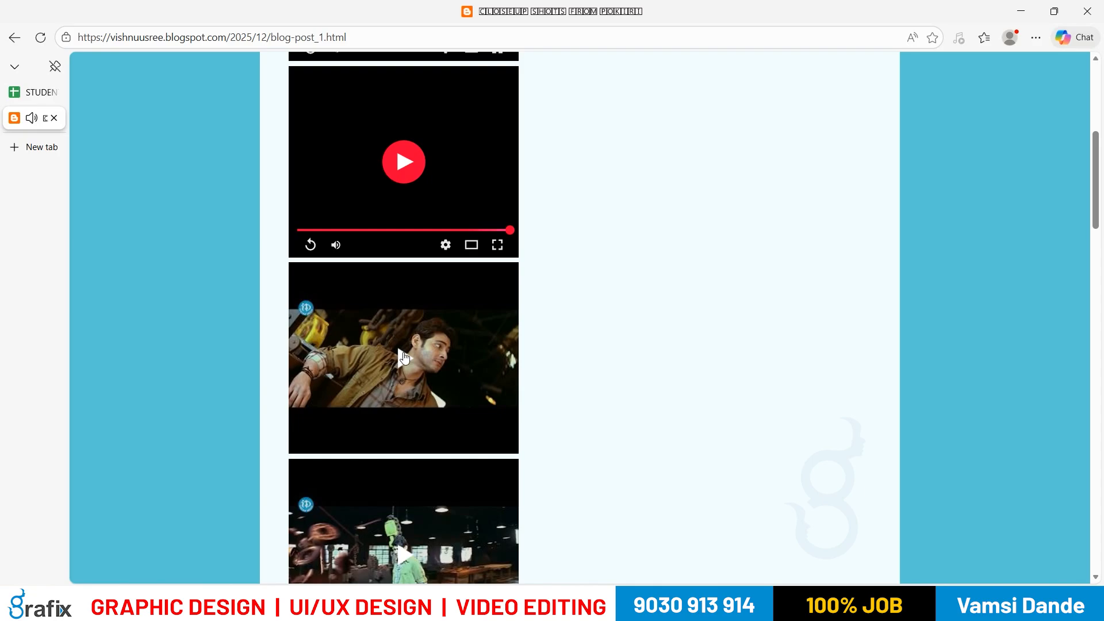
pyautogui.click(405, 356)
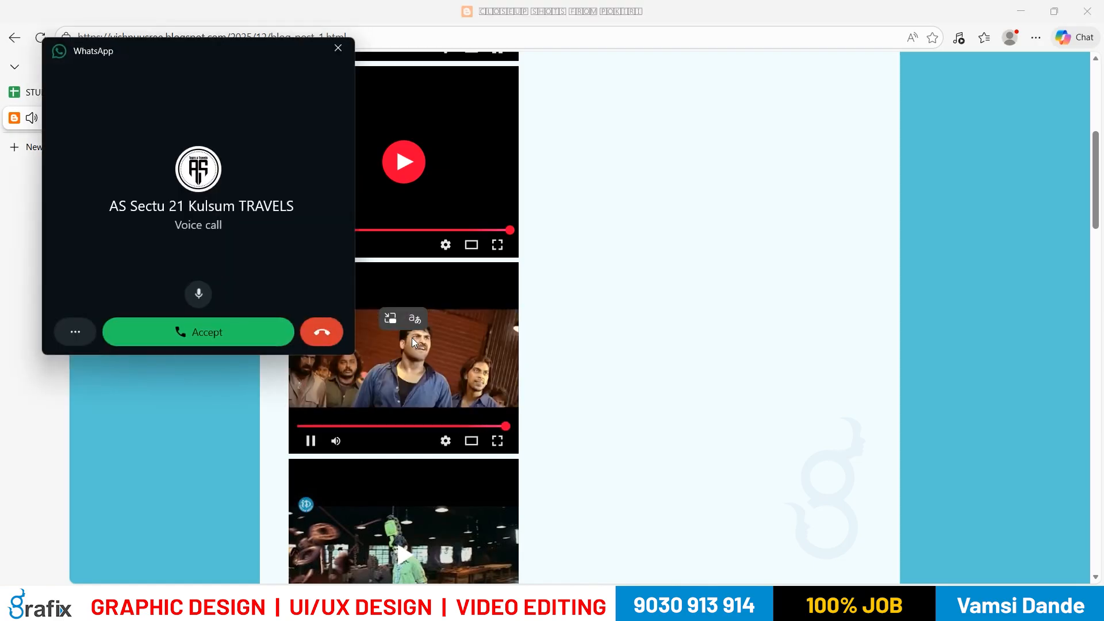
# Step: Move the WhatsApp call popup to the lower left and return to the top of the post
pyautogui.moveTo(274, 58); pyautogui.dragTo(131, 461)
pyautogui.scroll(10, 470, 341)
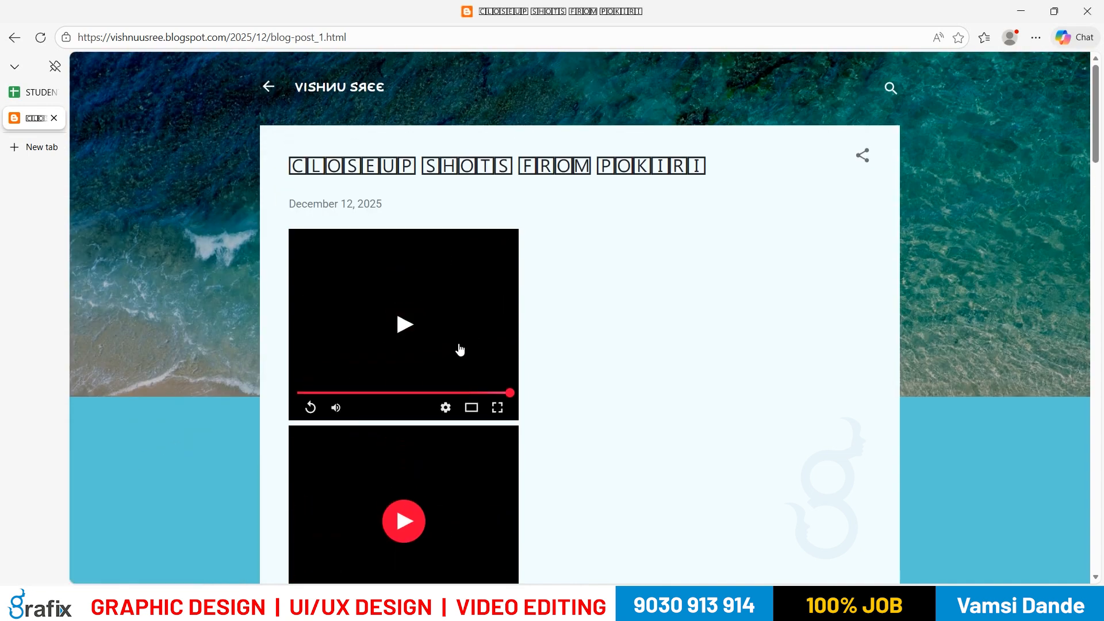
pyautogui.scroll(-3, 461, 349)
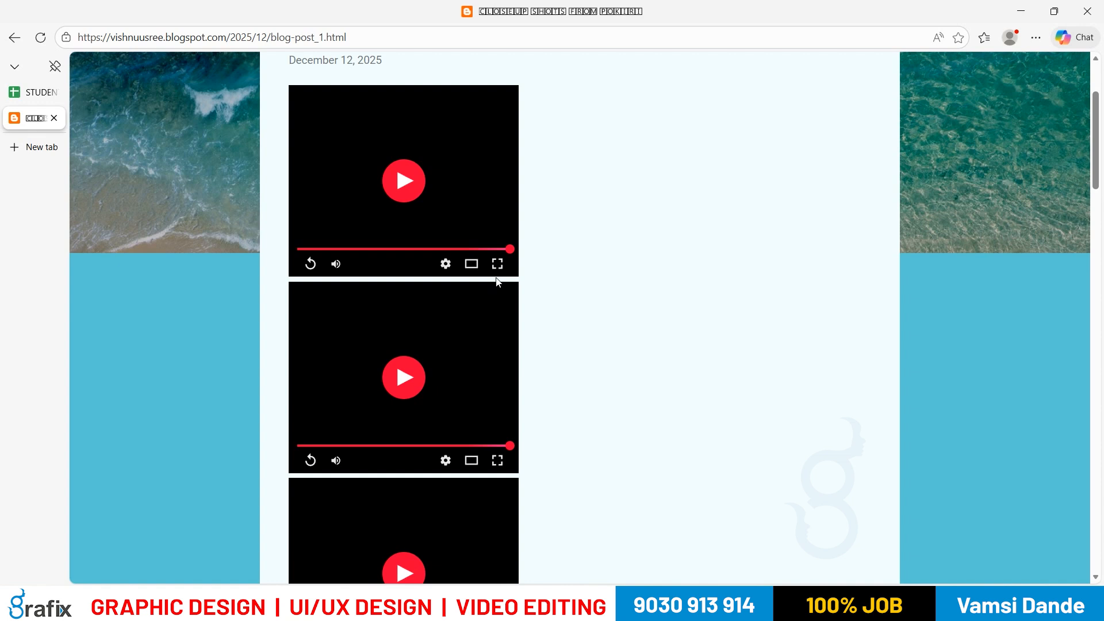
pyautogui.scroll(1, 495, 284)
pyautogui.scroll(3, 496, 284)
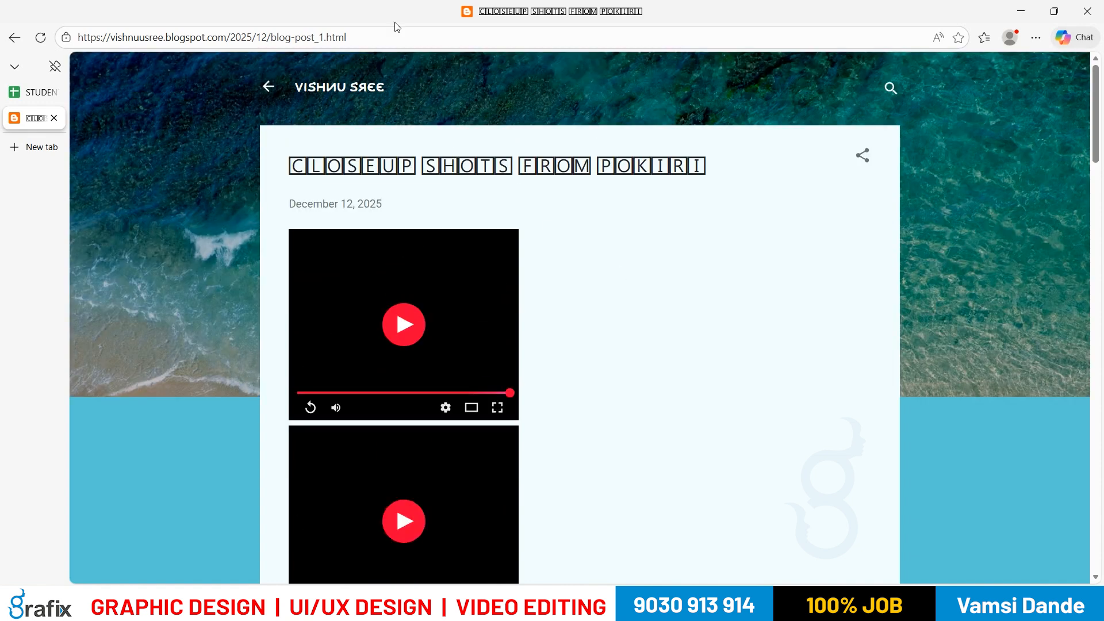
# Step: Minimize the browser and WhatsApp, then restore the 'oye song editing' project in Premiere Pro
pyautogui.click(1021, 13)
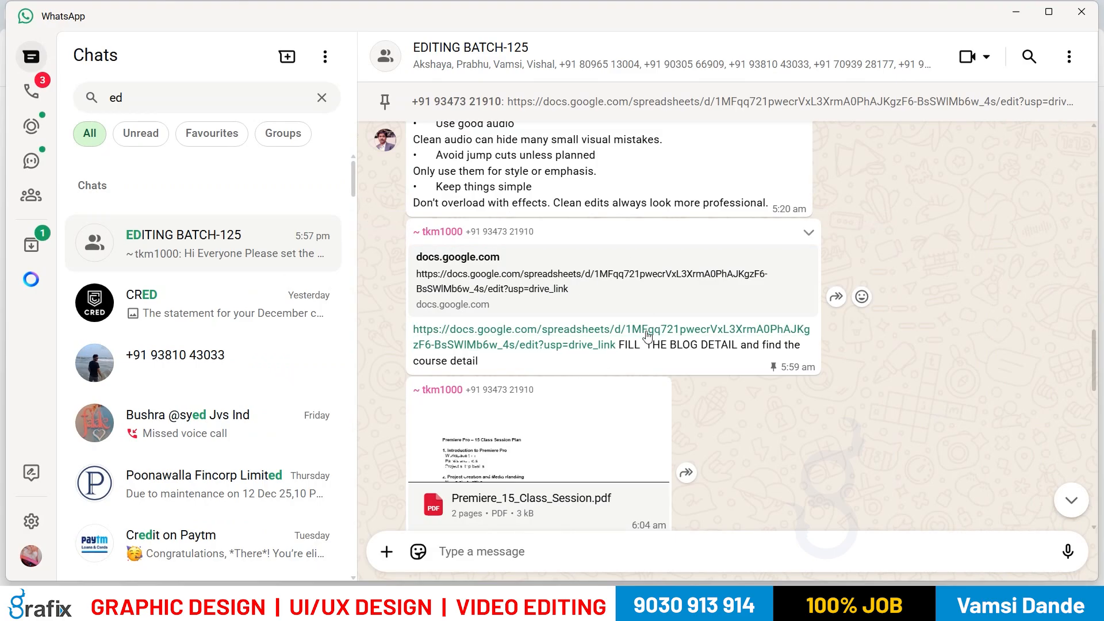
pyautogui.click(1019, 13)
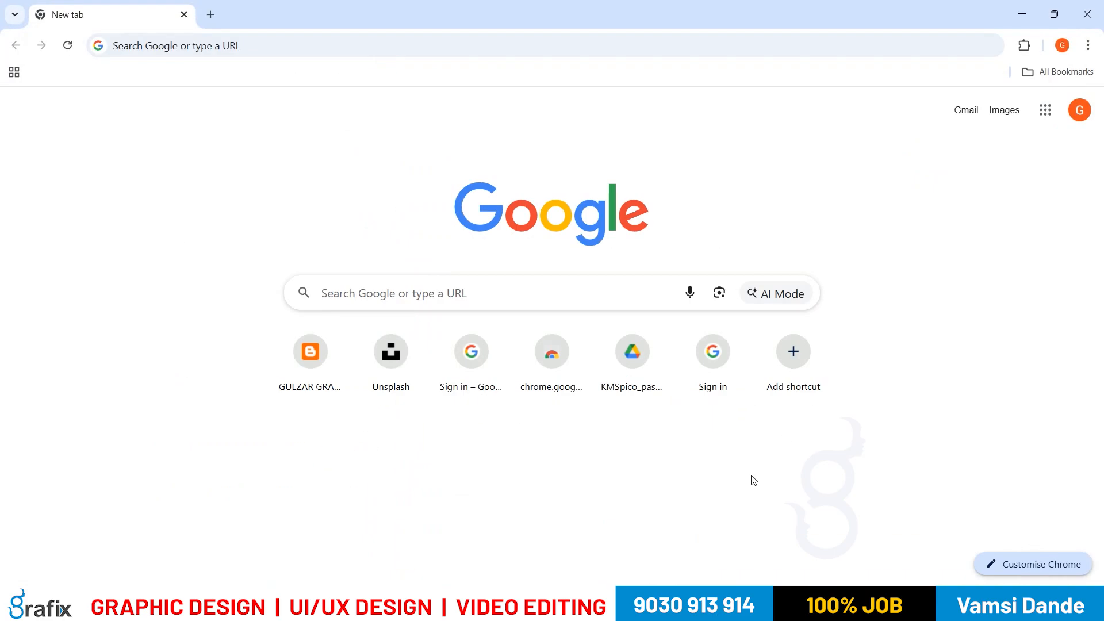
pyautogui.click(665, 607)
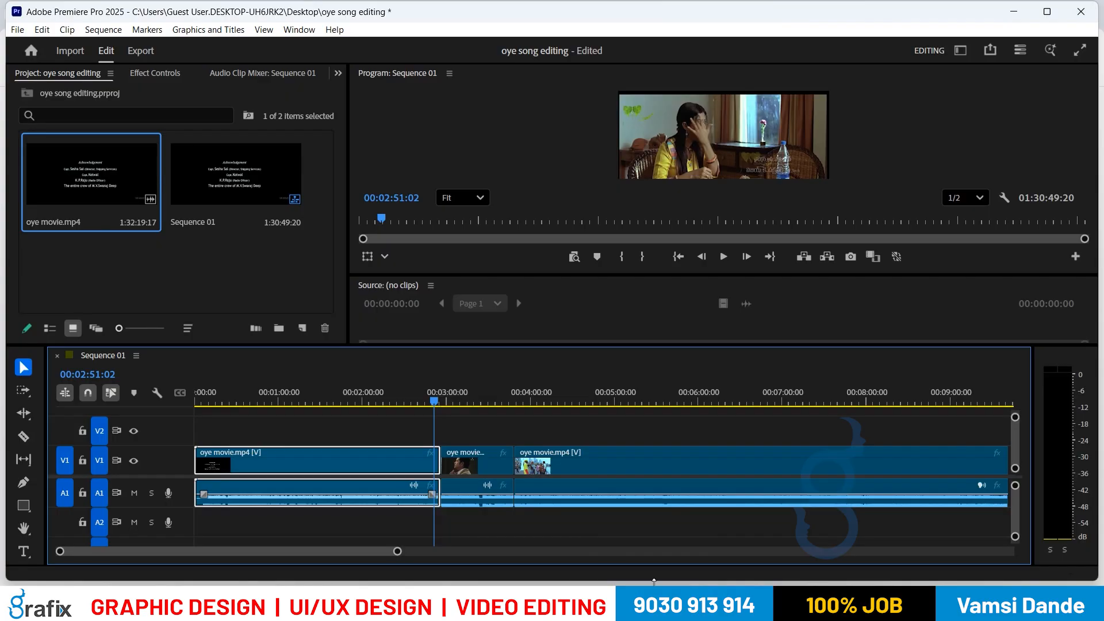
pyautogui.click(609, 390)
pyautogui.click(481, 400)
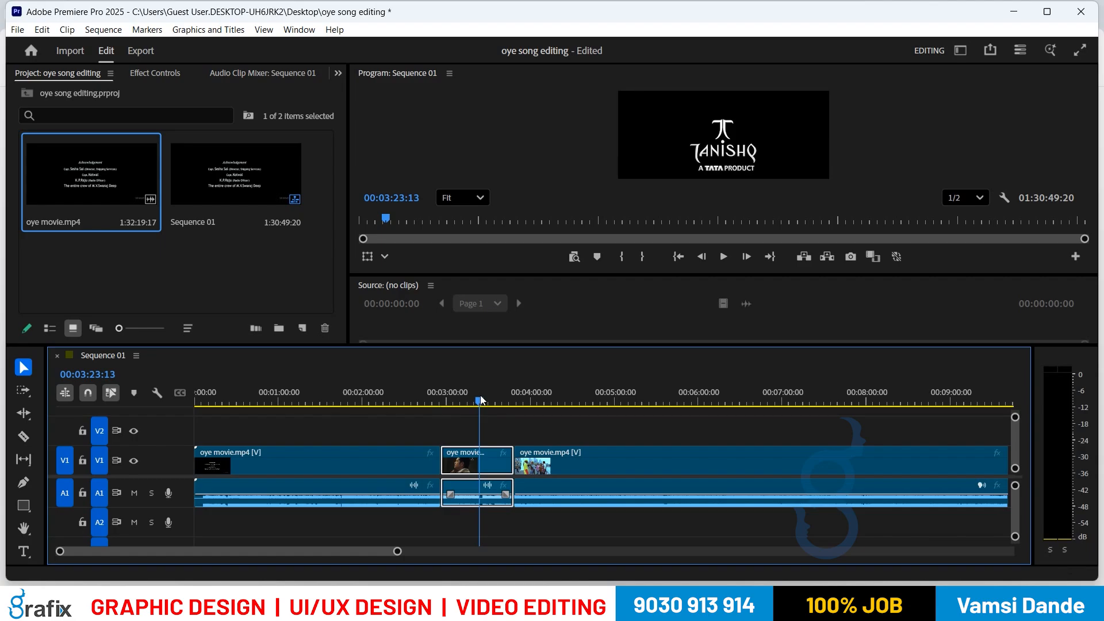
pyautogui.press('Home')
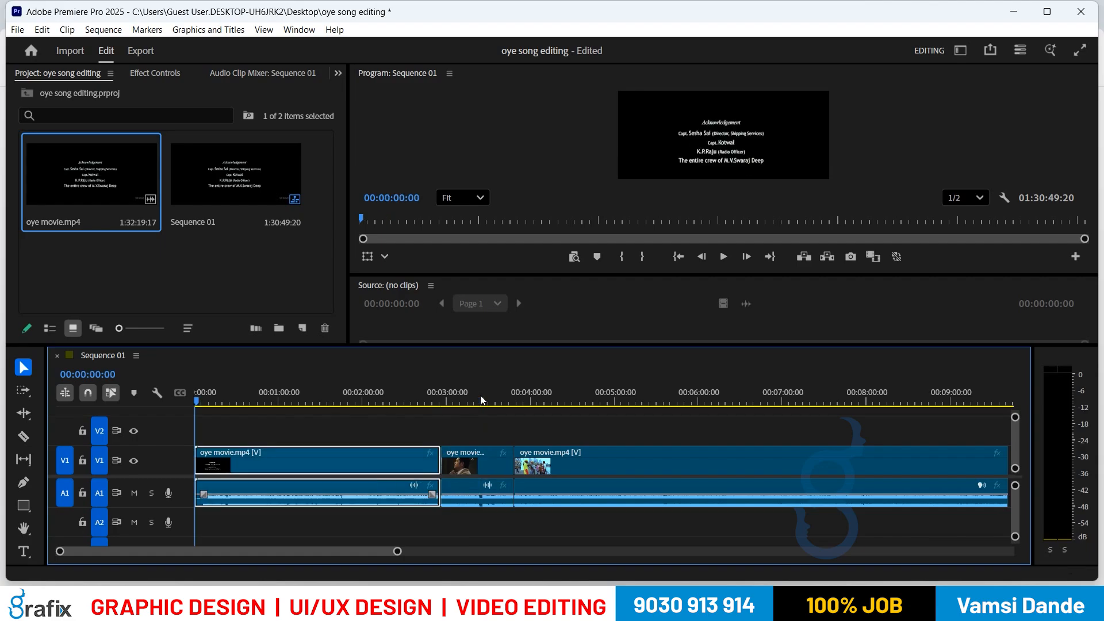
pyautogui.press('space')
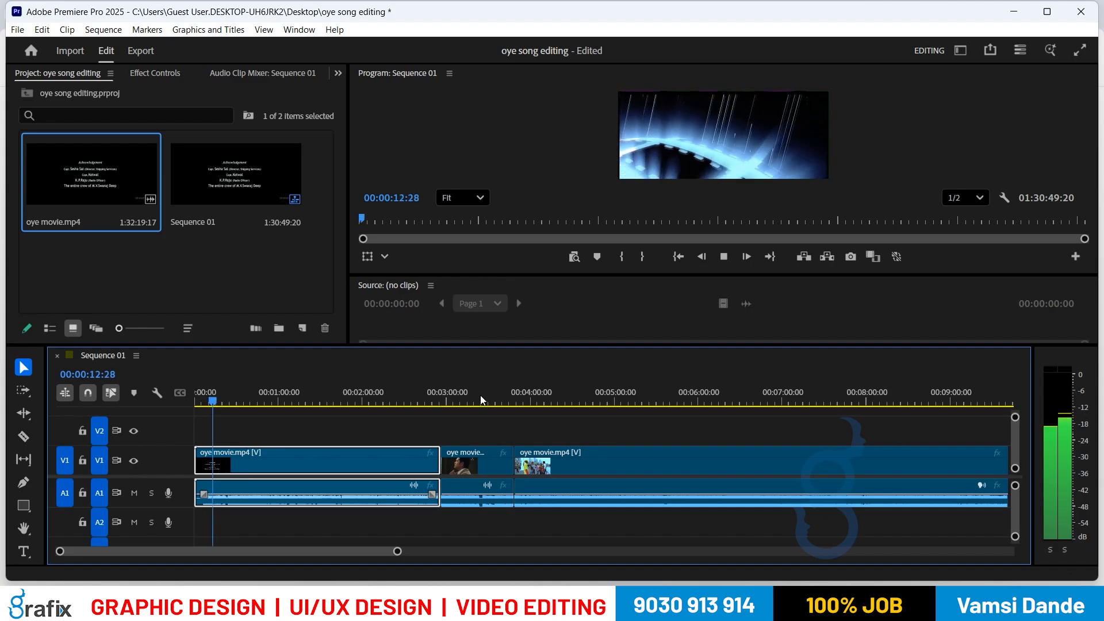
pyautogui.press('space')
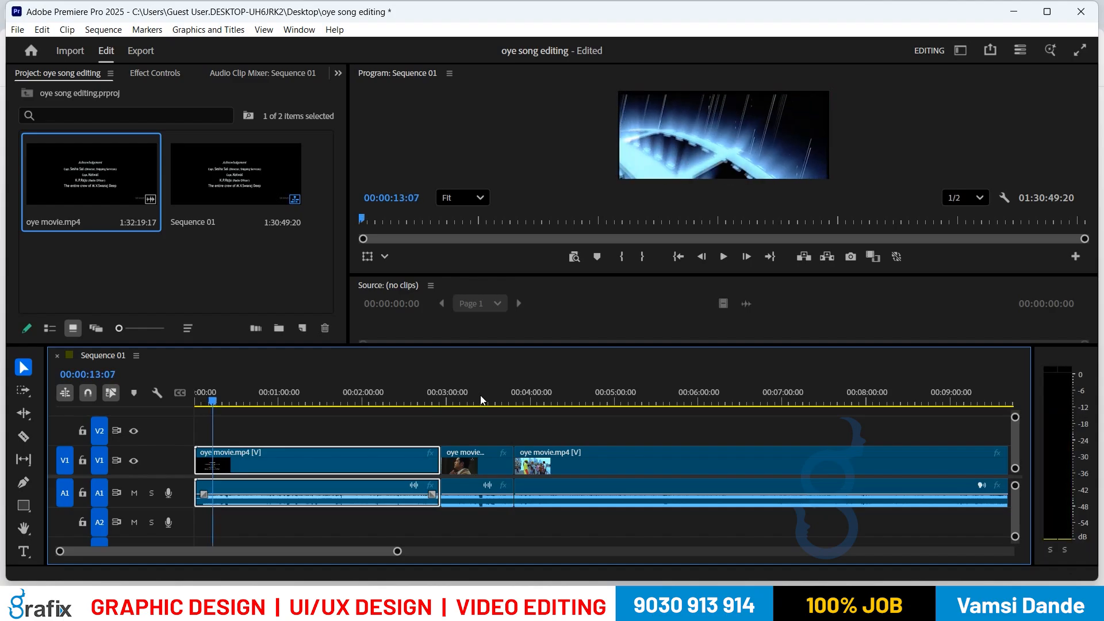
pyautogui.press('space')
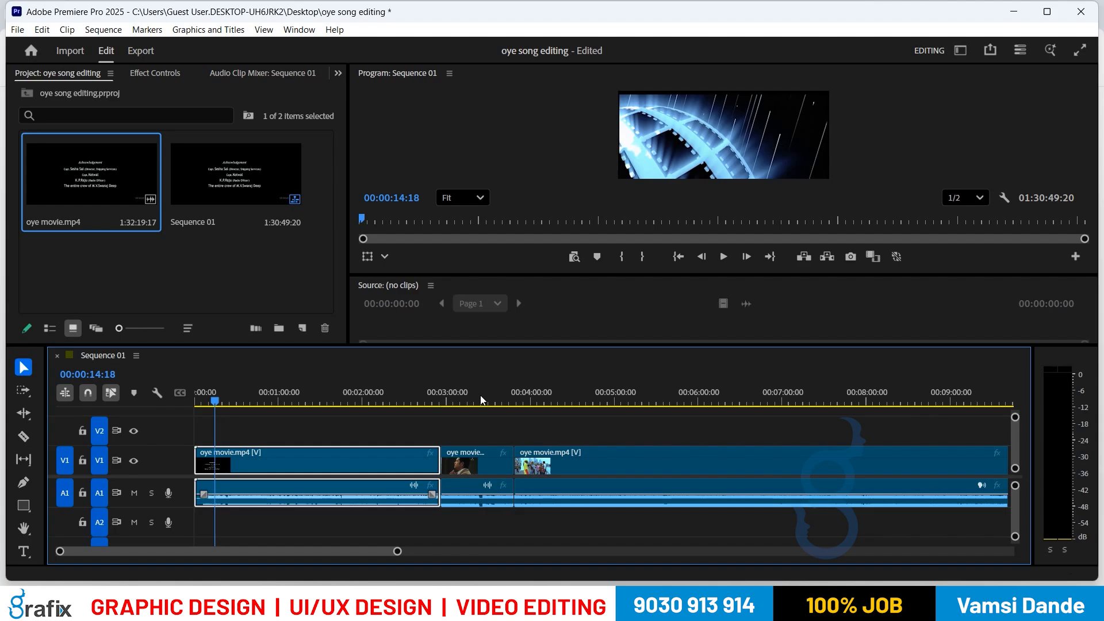
pyautogui.press('q')
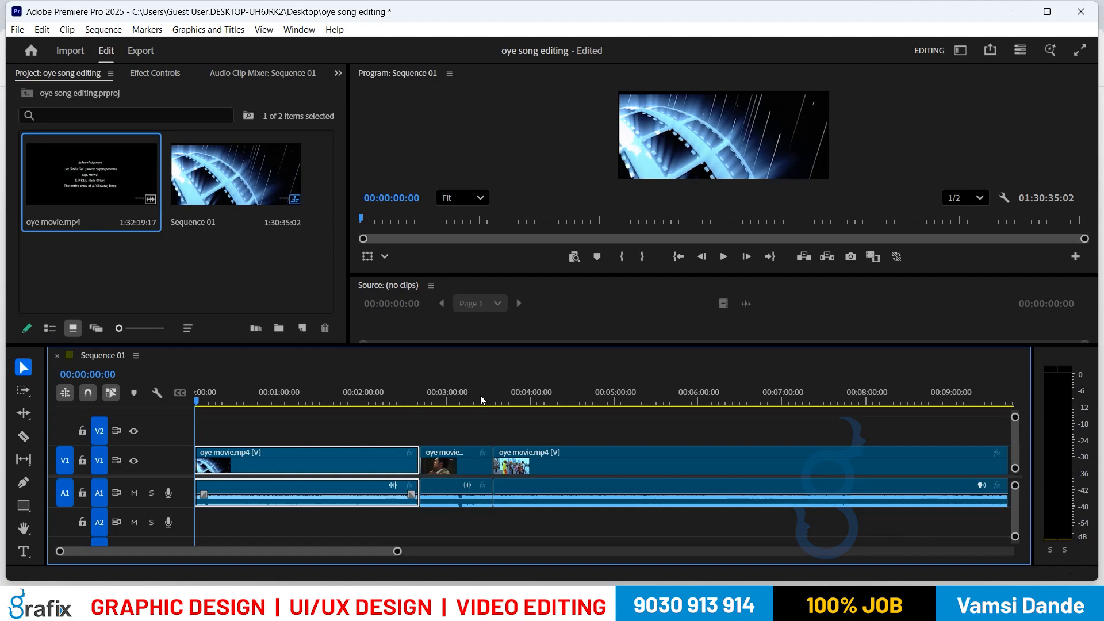
pyautogui.hotkey('ctrl', 'z')
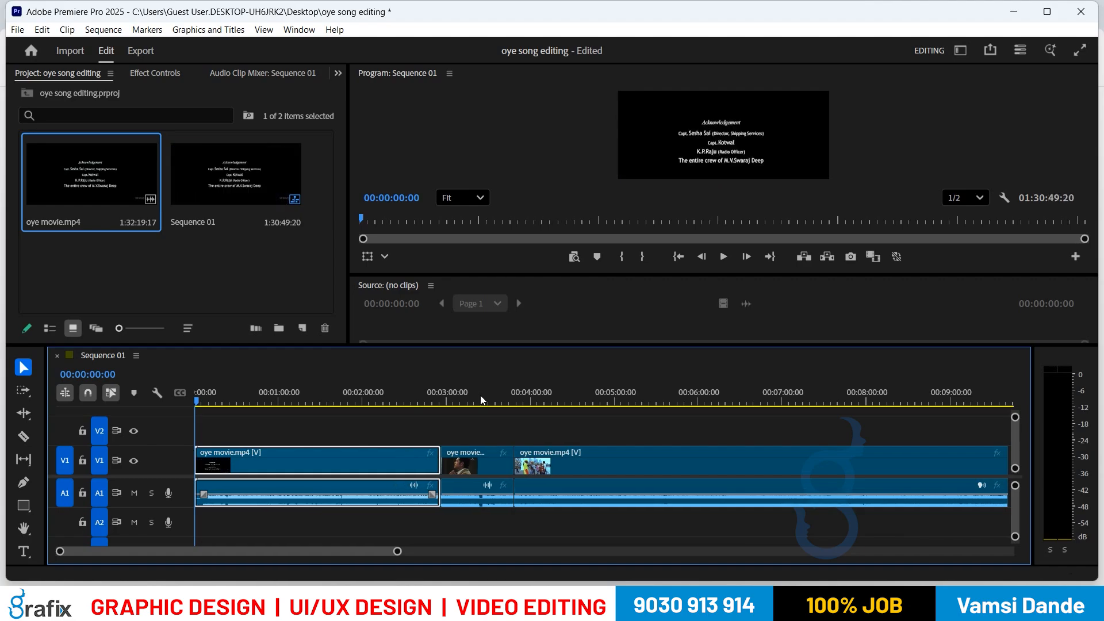
# Step: Stop at 00:00:05:12, ripple-trim the first clip's start to there with Q, and replay
pyautogui.press('space')
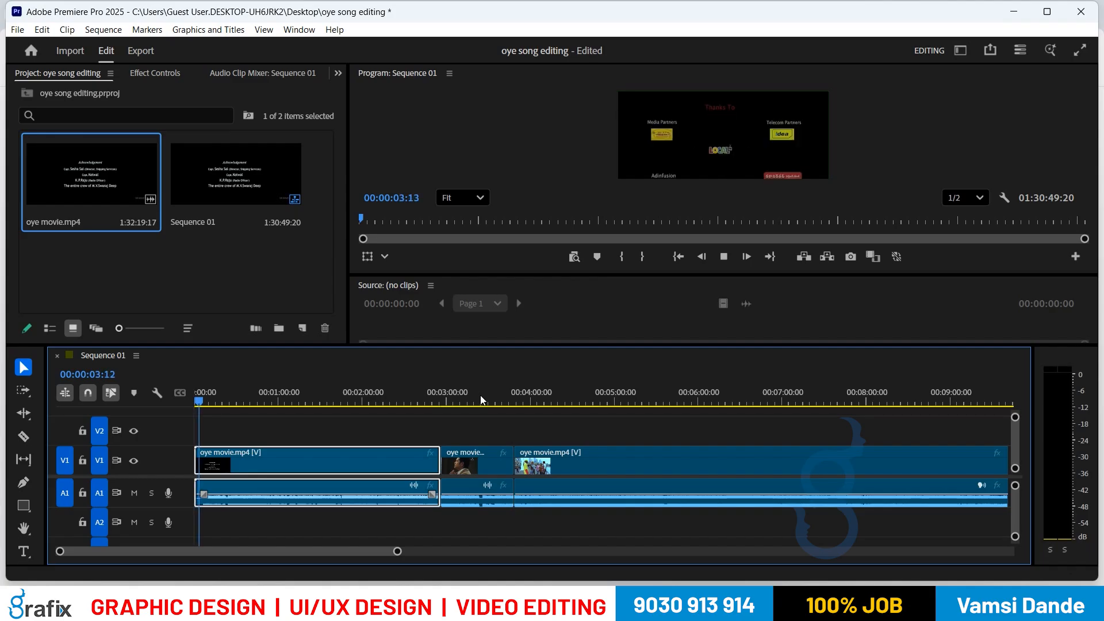
pyautogui.press('space')
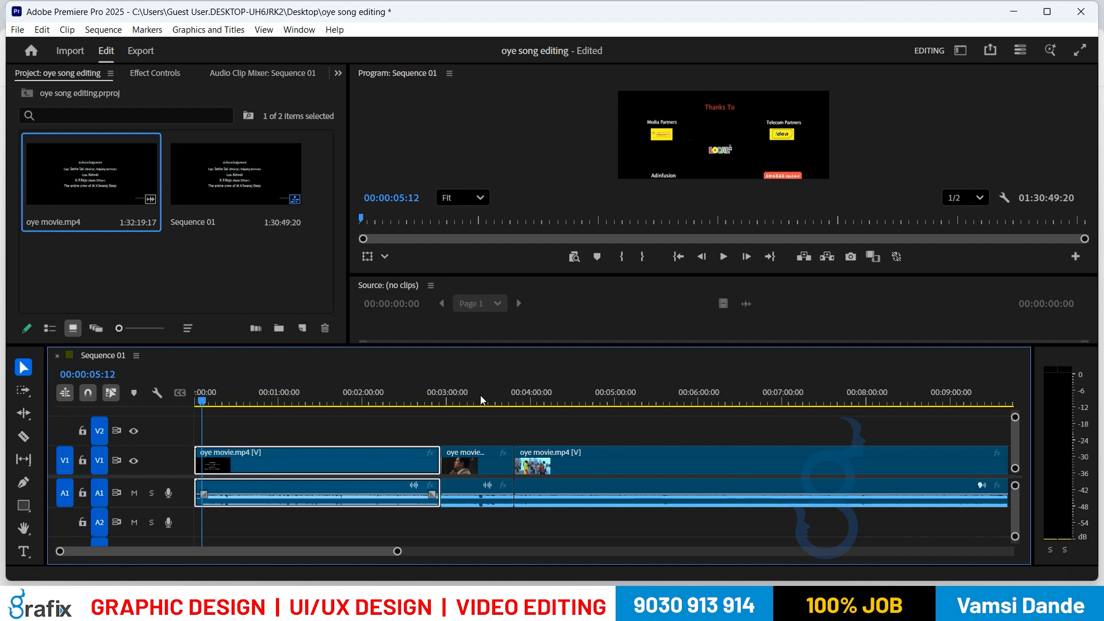
pyautogui.press('q')
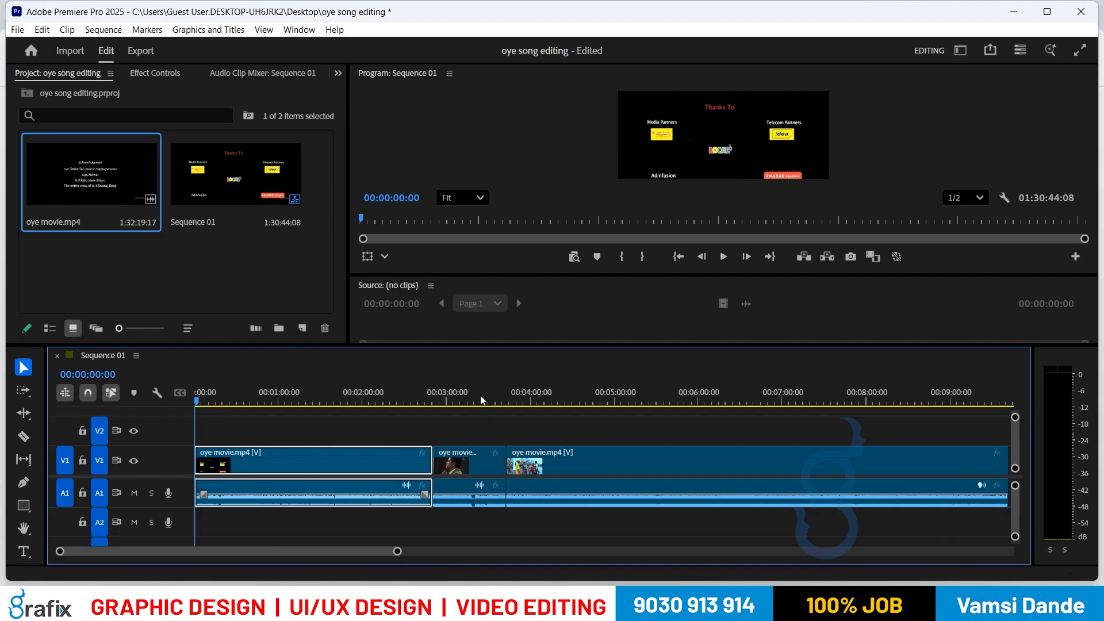
pyautogui.press('space')
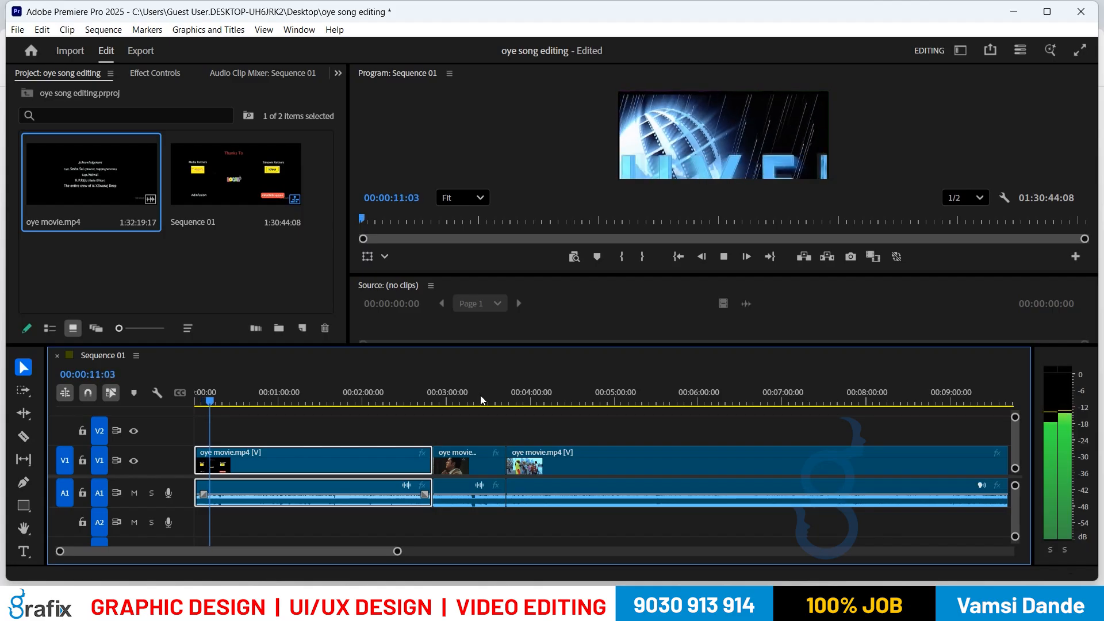
# Step: Ripple delete the first clip so Sequence 01 runs 01:28:05:14, and stop playback
pyautogui.hotkey('shift', 'Delete')
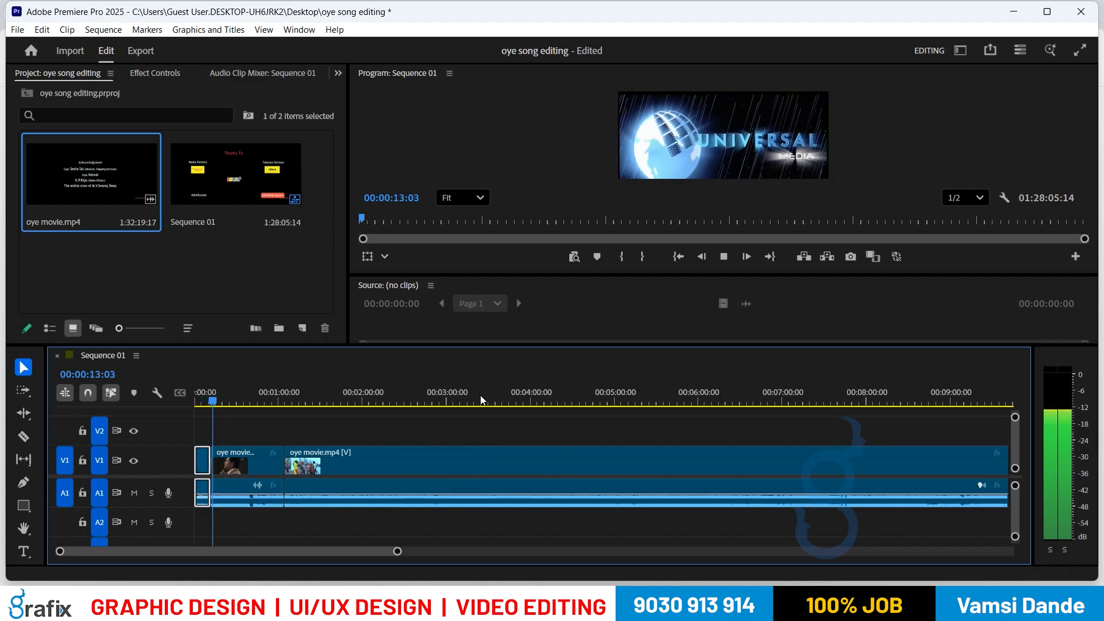
pyautogui.press('space')
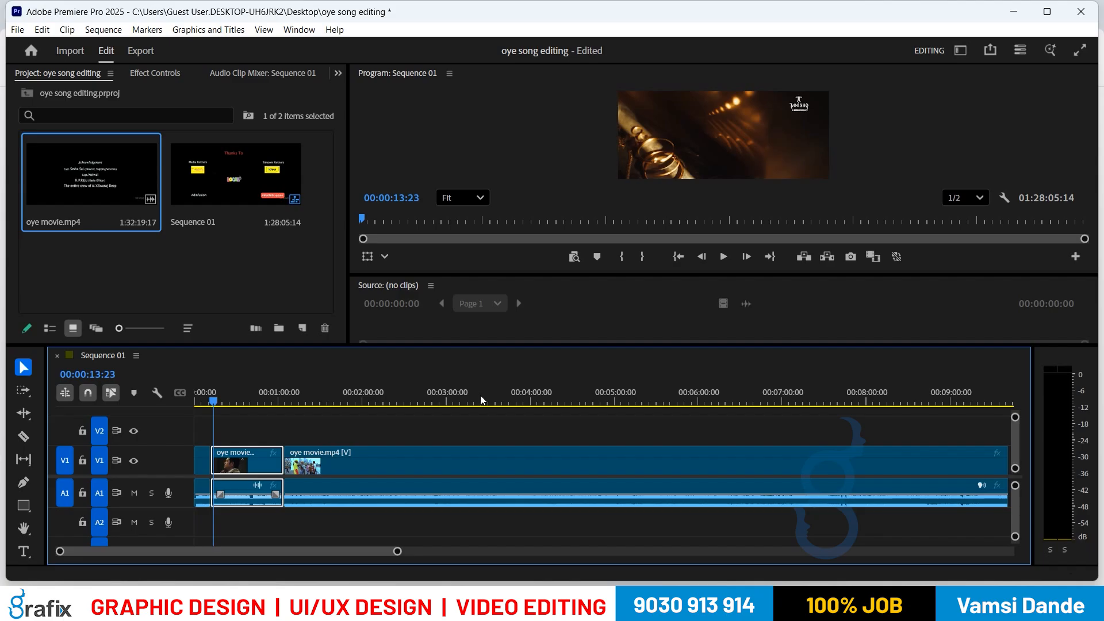
pyautogui.press('Up')
pyautogui.press('Up')
pyautogui.press('Down')
# Step: Check the sequence start and first edit point, then zoom the timeline in on the opening seconds
pyautogui.press('Up')
pyautogui.press('Down')
pyautogui.press('Up')
pyautogui.press('Down')
pyautogui.press('Up')
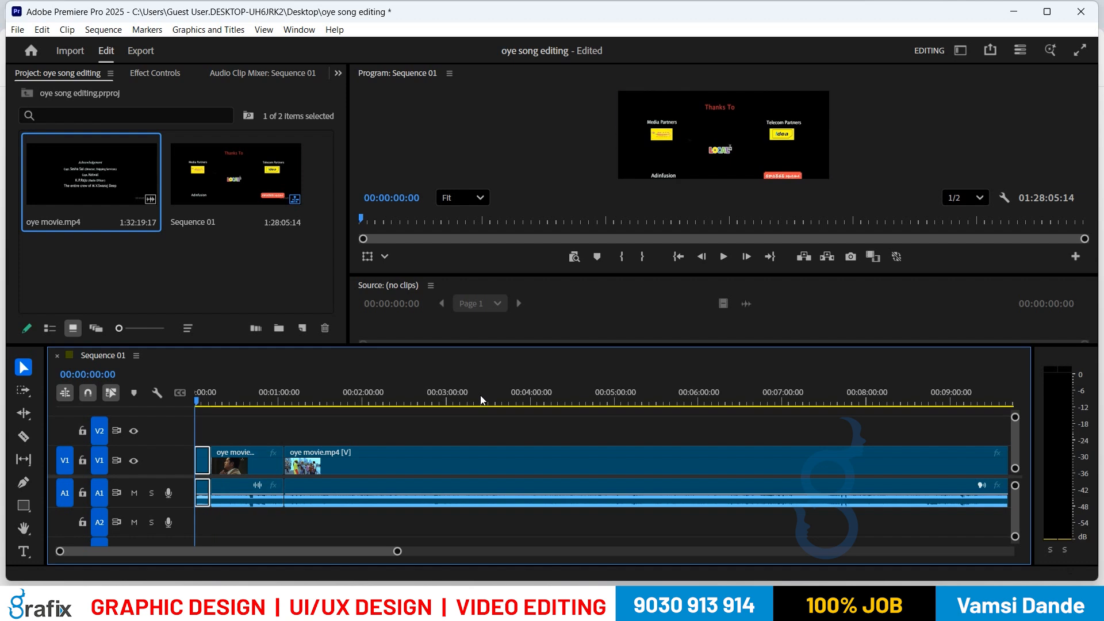
pyautogui.press('=')
pyautogui.press('=')
pyautogui.press('=')
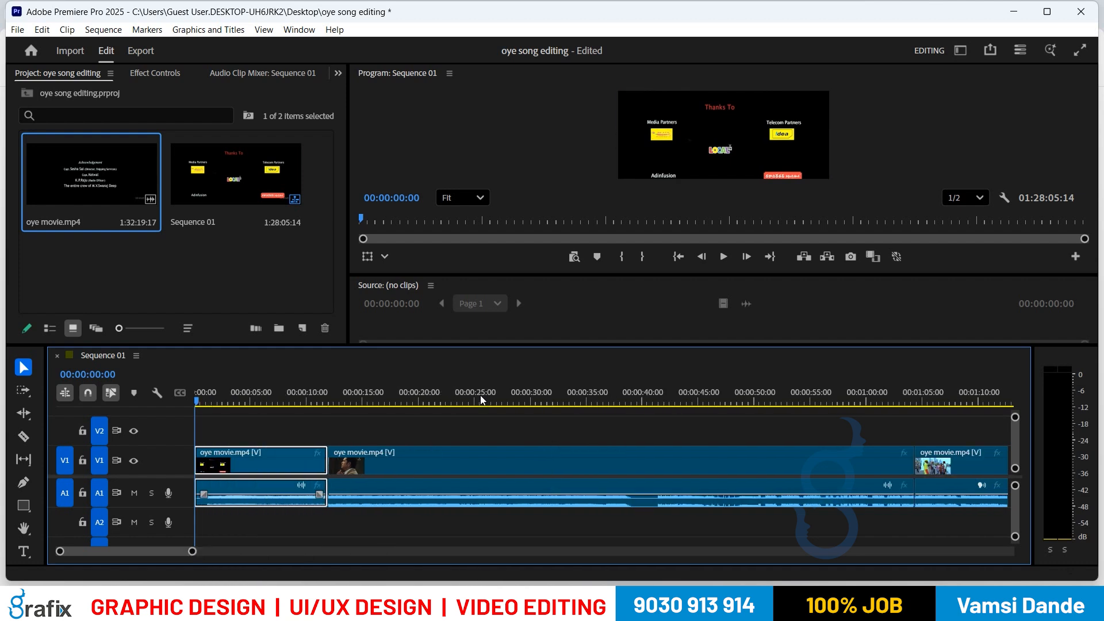
pyautogui.press('-')
pyautogui.press('-')
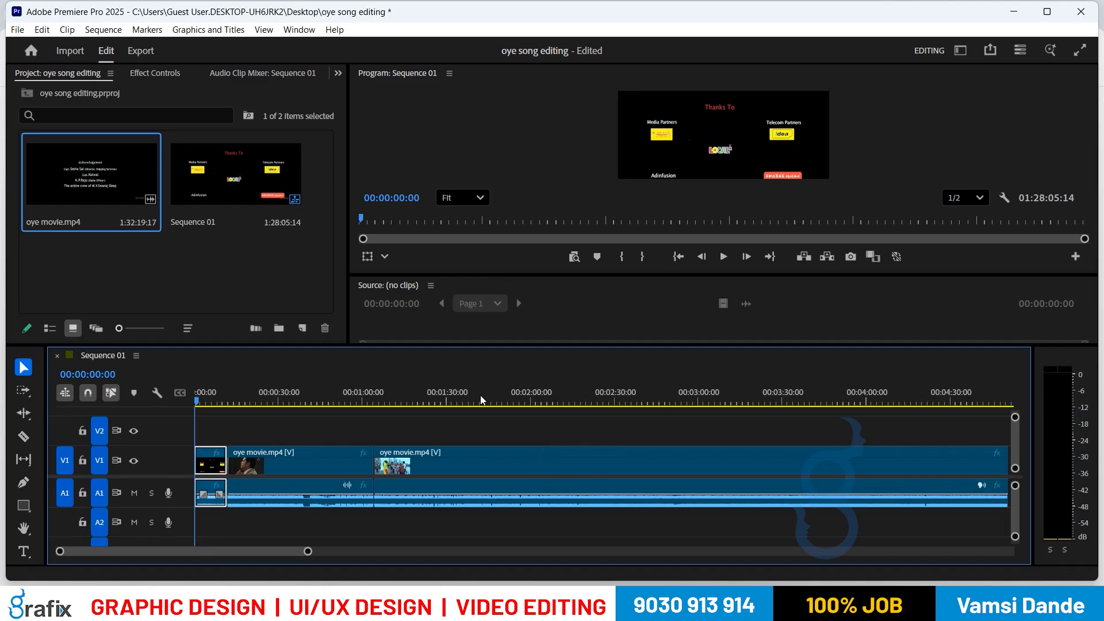
pyautogui.press('-')
pyautogui.press('-')
pyautogui.press('-')
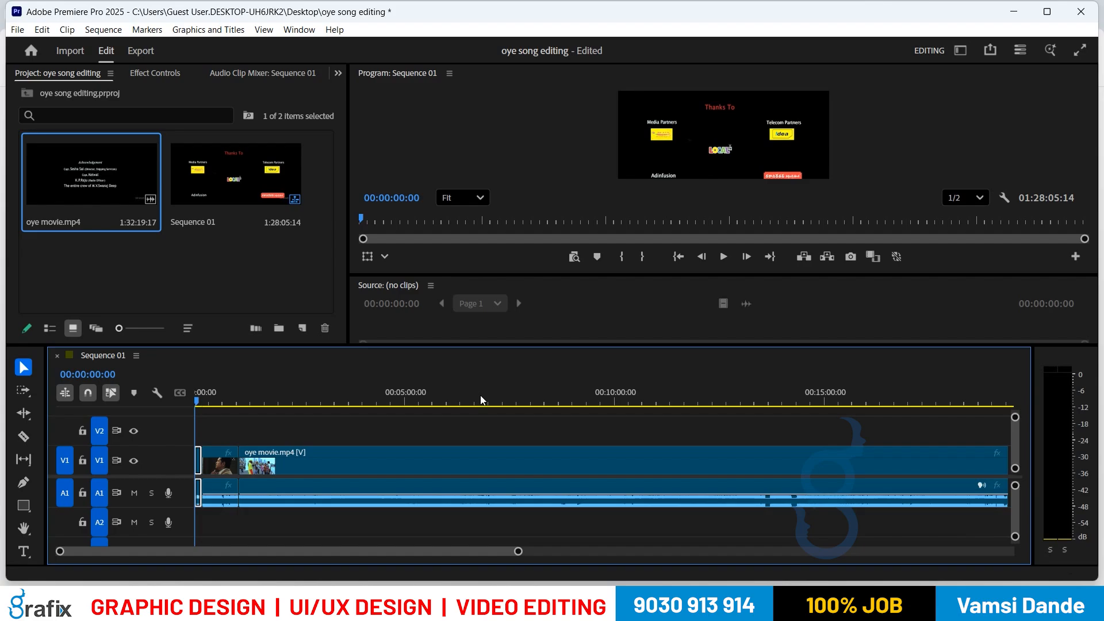
pyautogui.press('=')
pyautogui.press('=')
pyautogui.press('=')
pyautogui.press('=')
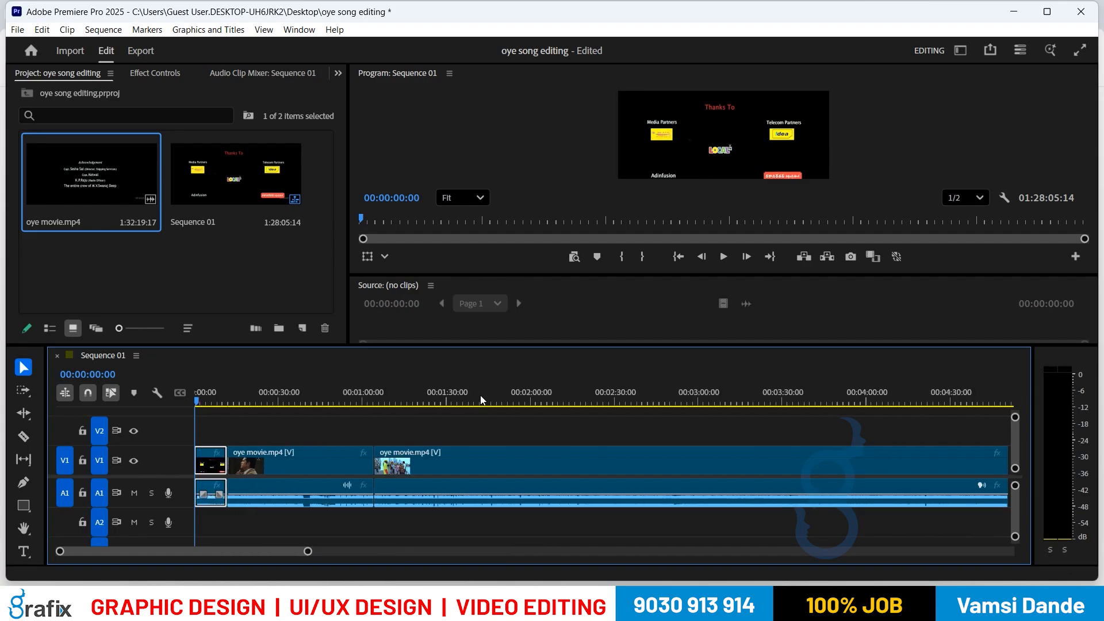
pyautogui.press('=')
pyautogui.press('=')
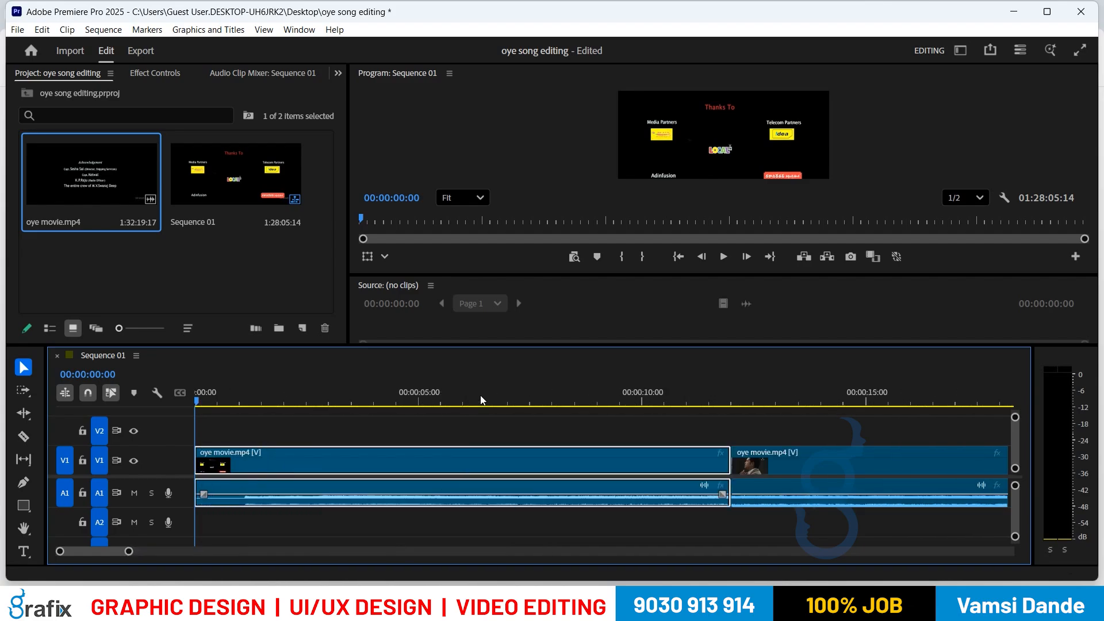
pyautogui.press('-')
pyautogui.press('-')
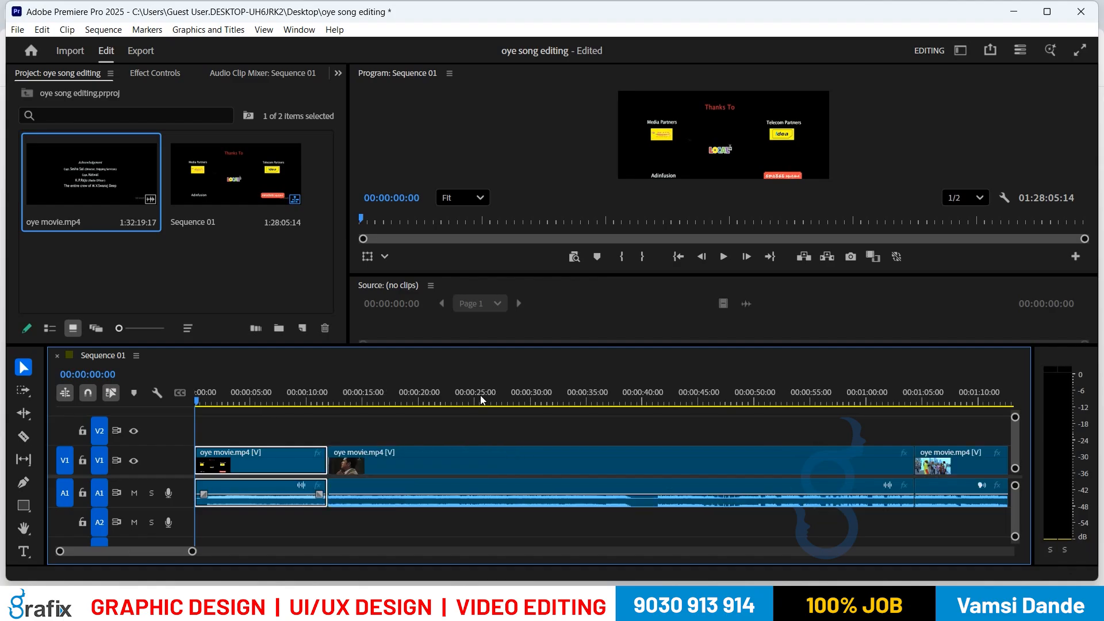
pyautogui.press('-')
pyautogui.press('=')
pyautogui.press('=')
pyautogui.press('-')
pyautogui.press('-')
pyautogui.press('-')
pyautogui.press('-')
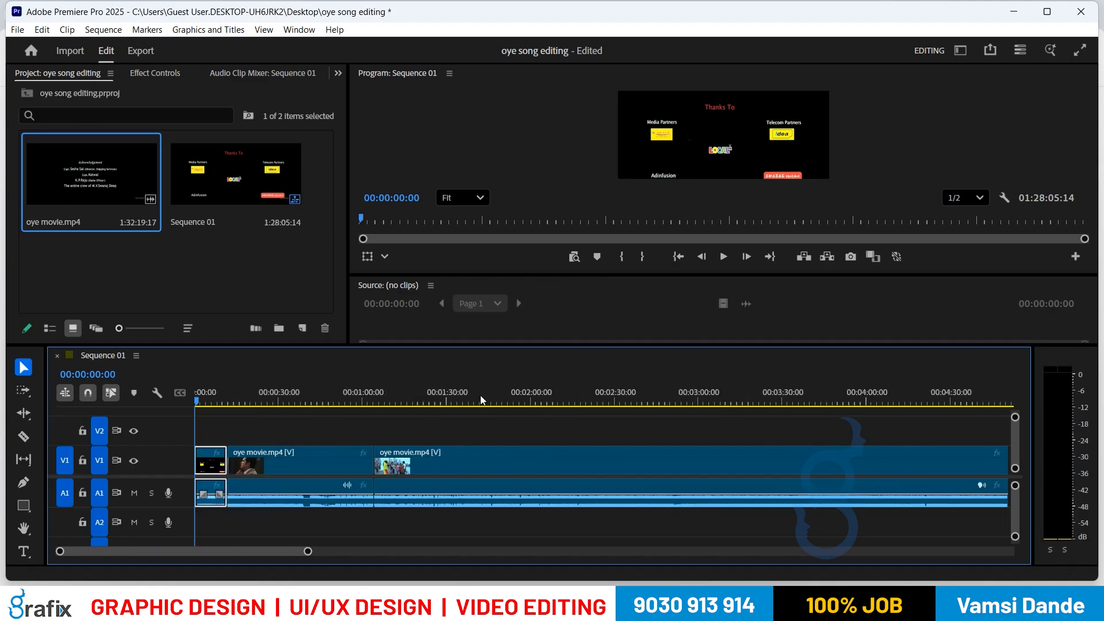
pyautogui.press('=')
pyautogui.press('=')
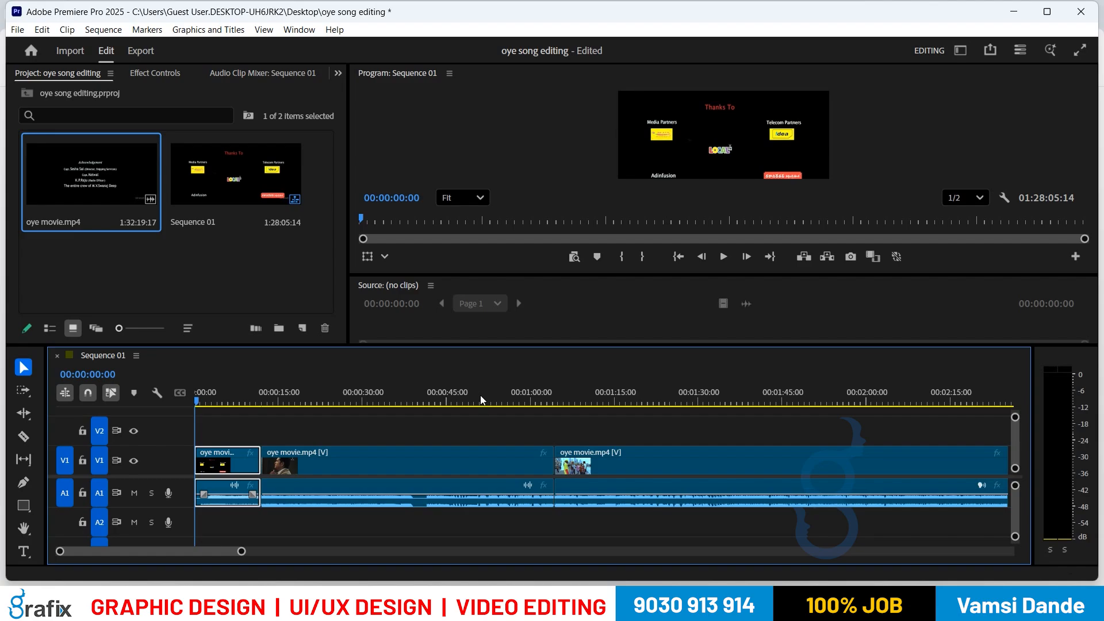
# Step: Zoom the timeline in on the first clip
pyautogui.press('=')
pyautogui.press('-')
pyautogui.press('-')
pyautogui.press('=')
pyautogui.press('=')
pyautogui.press('-')
pyautogui.press('=')
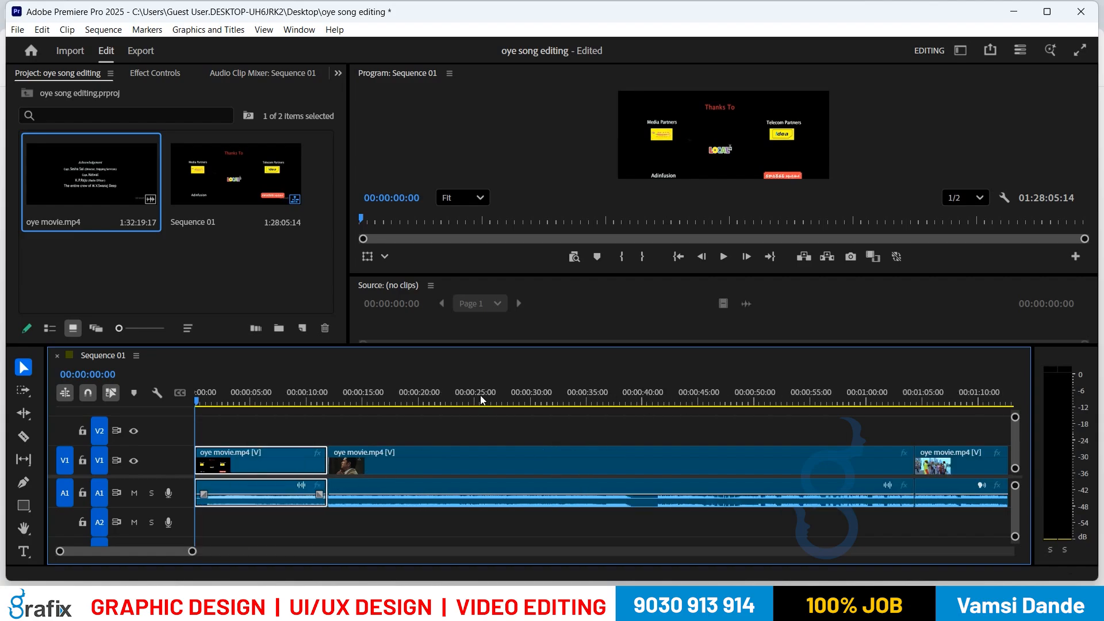
pyautogui.press('=')
pyautogui.press('=')
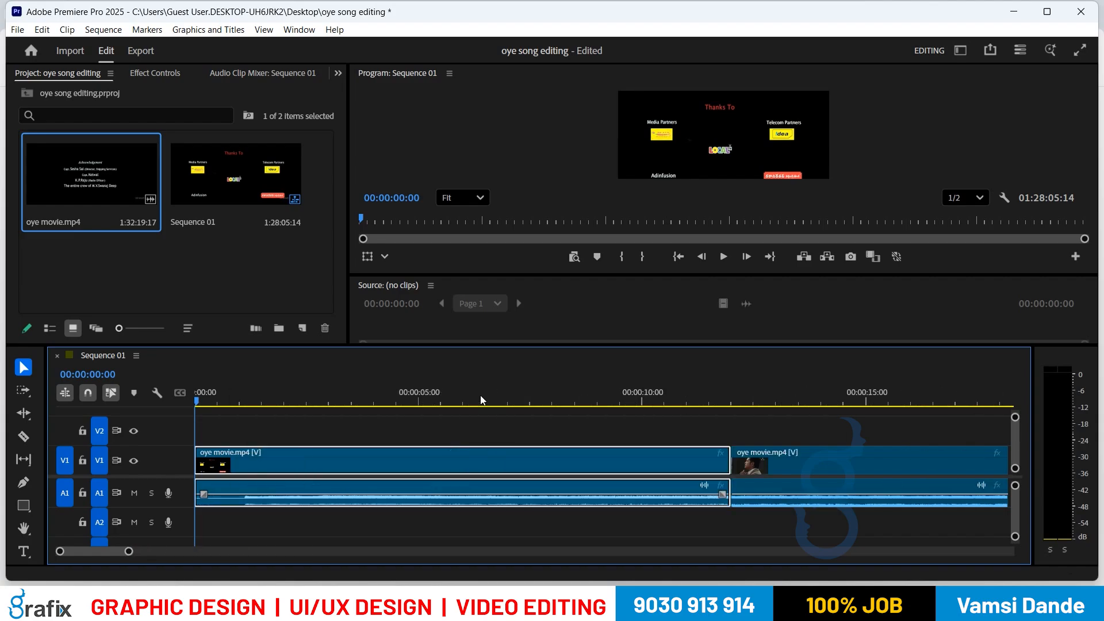
pyautogui.press('-')
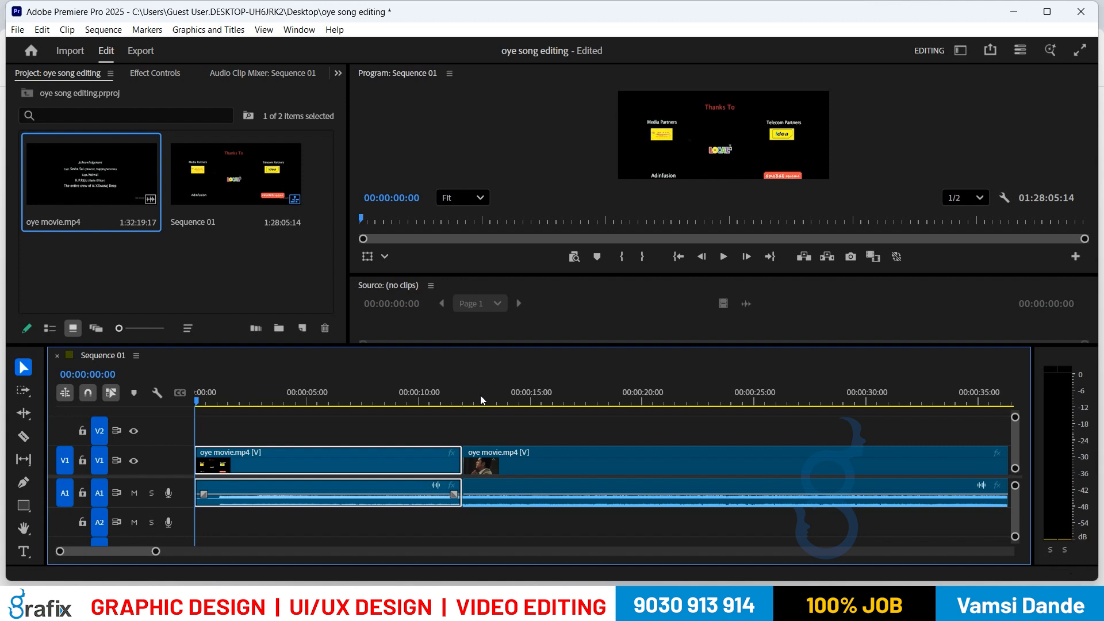
# Step: Ripple-trim the opening frames, Thanks To card included, bringing Sequence 01 to 01:28:04:10
pyautogui.press('space')
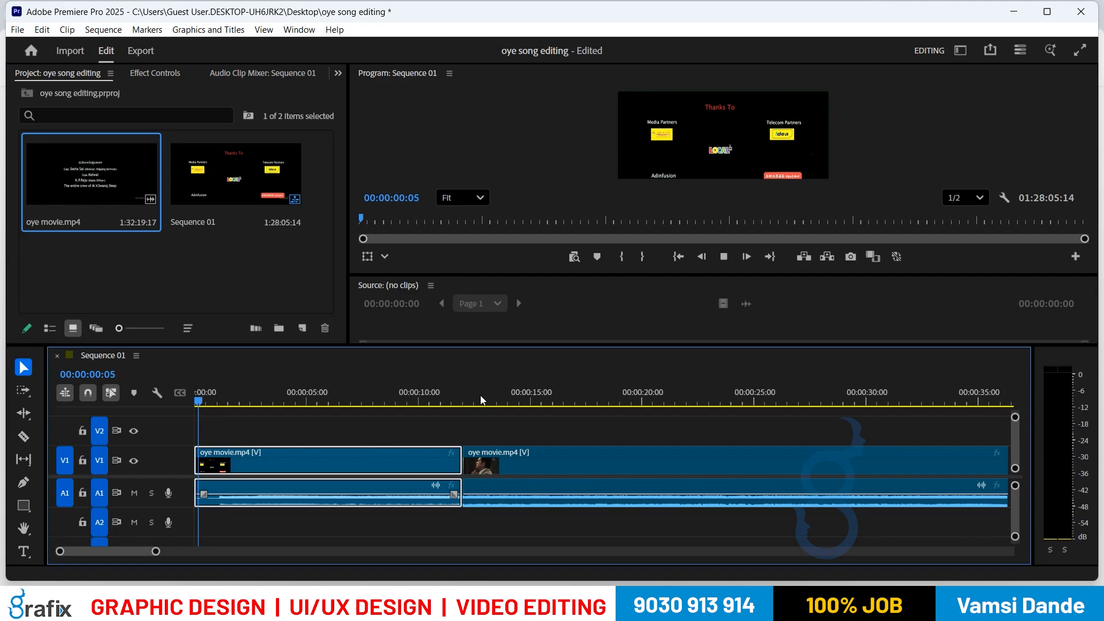
pyautogui.press('space')
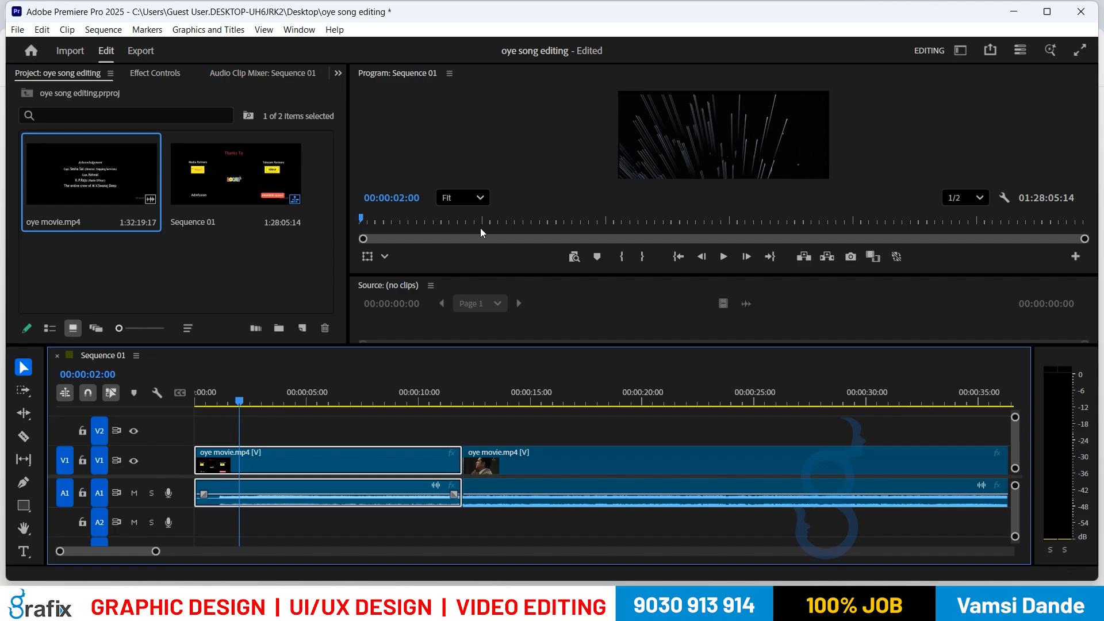
pyautogui.press('Home')
pyautogui.press('space')
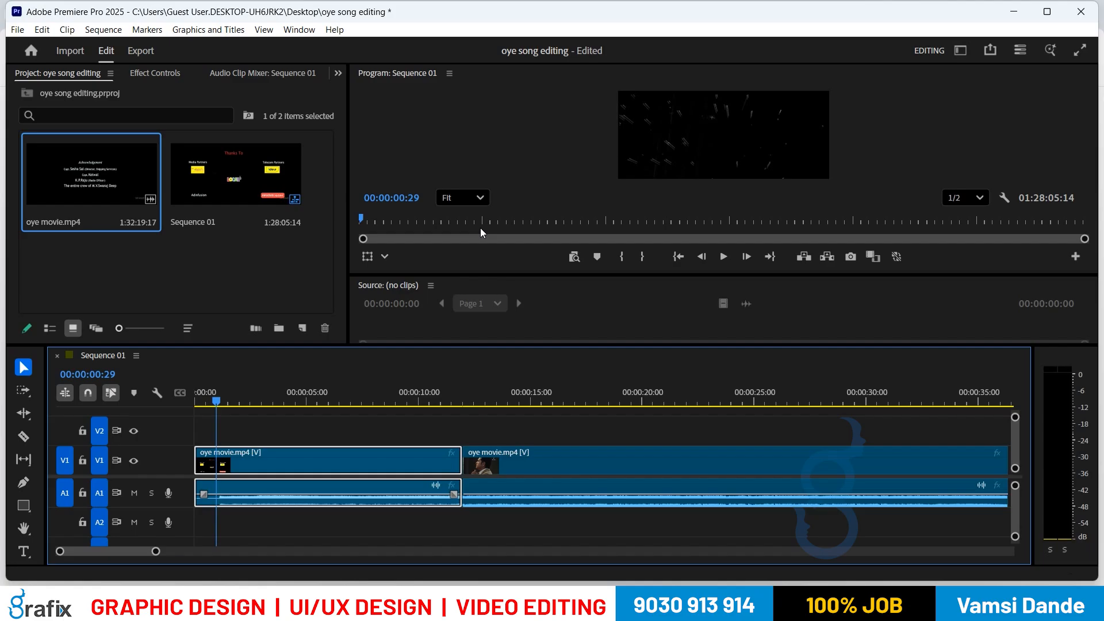
pyautogui.press('q')
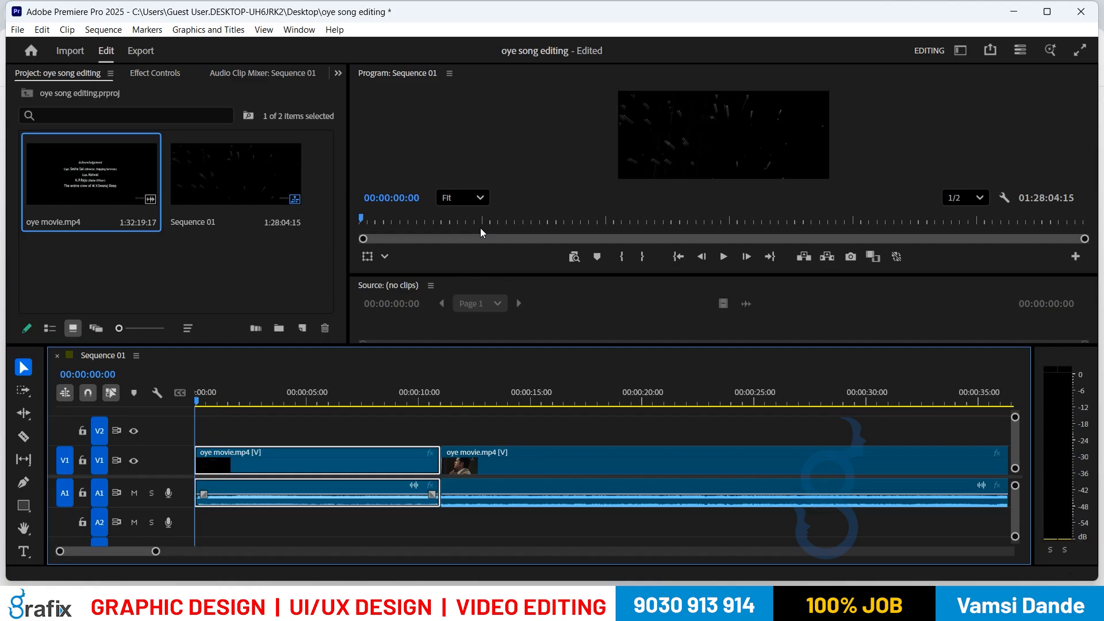
pyautogui.press('Right')
pyautogui.press('Right')
pyautogui.press('Right')
pyautogui.press('Right')
pyautogui.press('Right')
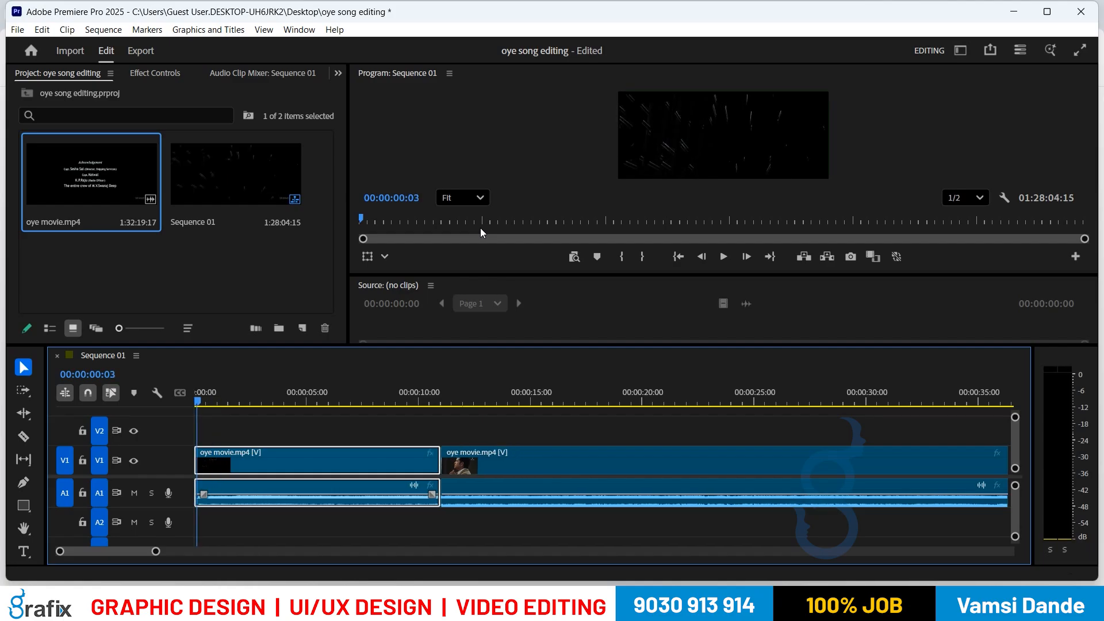
pyautogui.press('q')
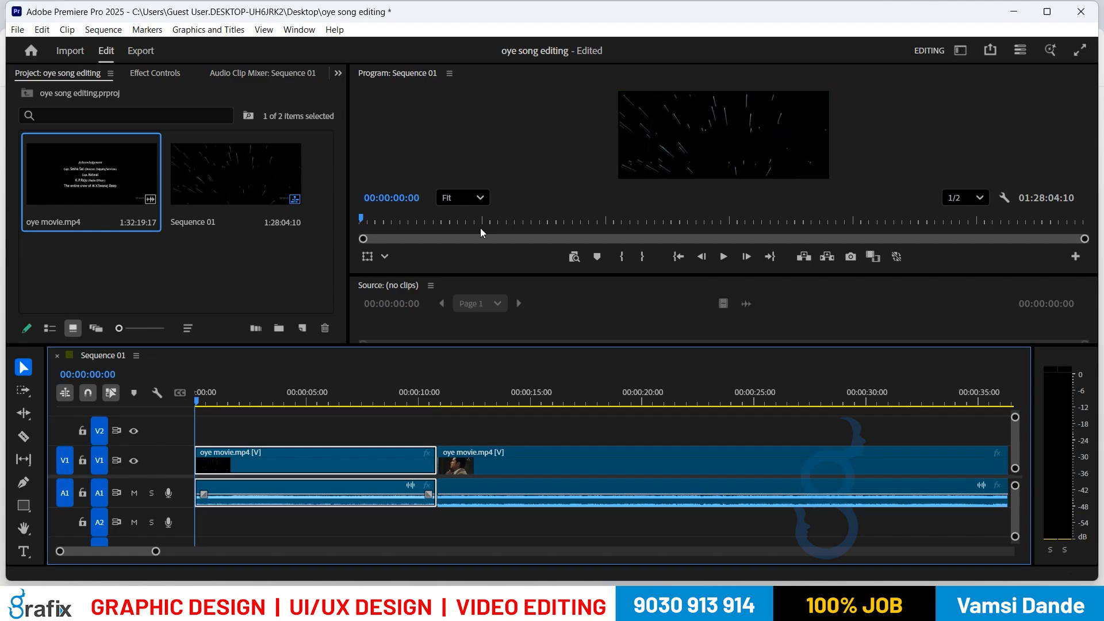
pyautogui.press('space')
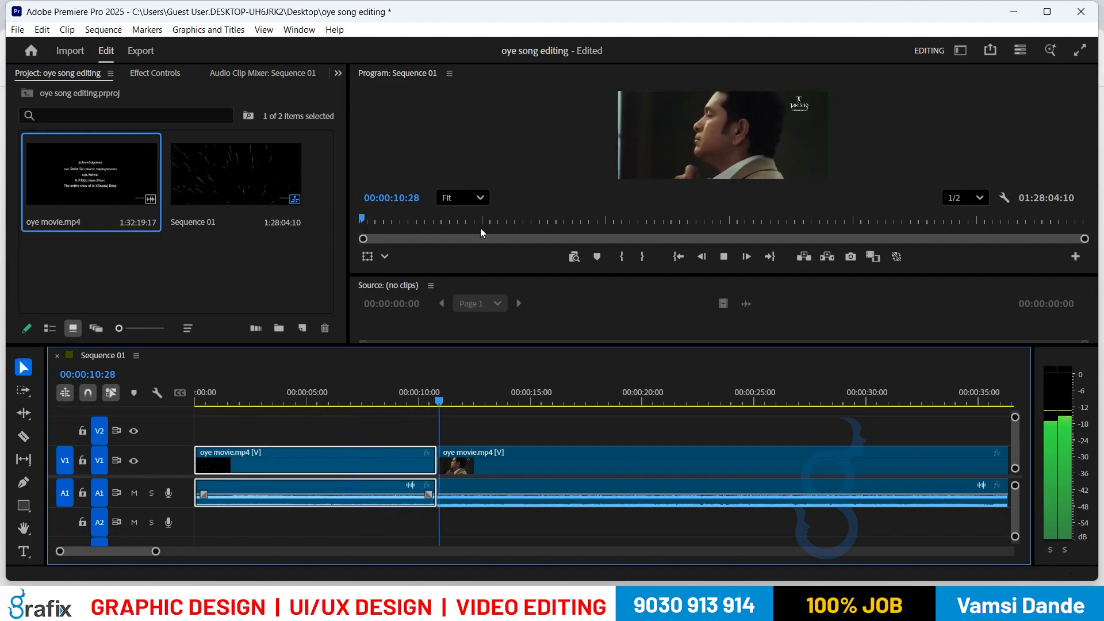
# Step: Return to the edit point at 00:00:10:26 and play through the section after it
pyautogui.press('space')
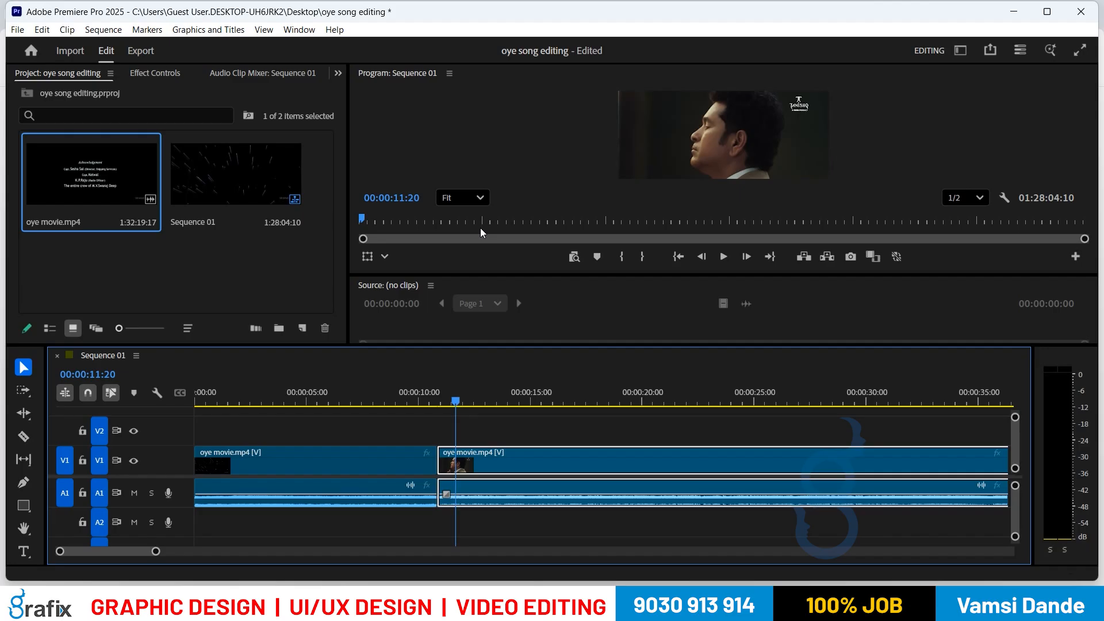
pyautogui.press('Up')
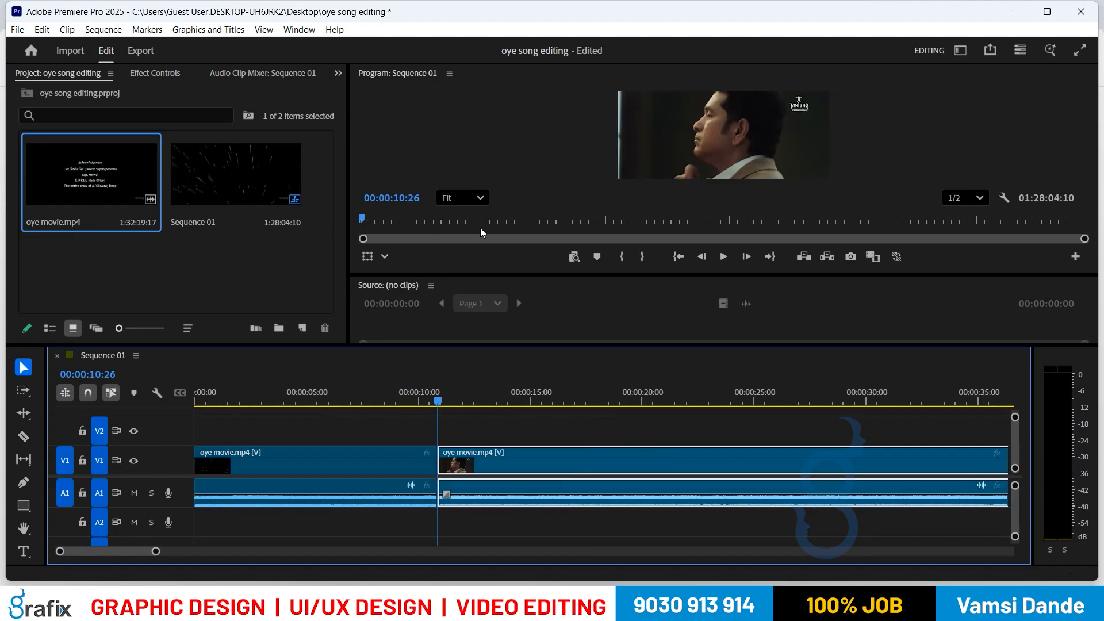
pyautogui.press('space')
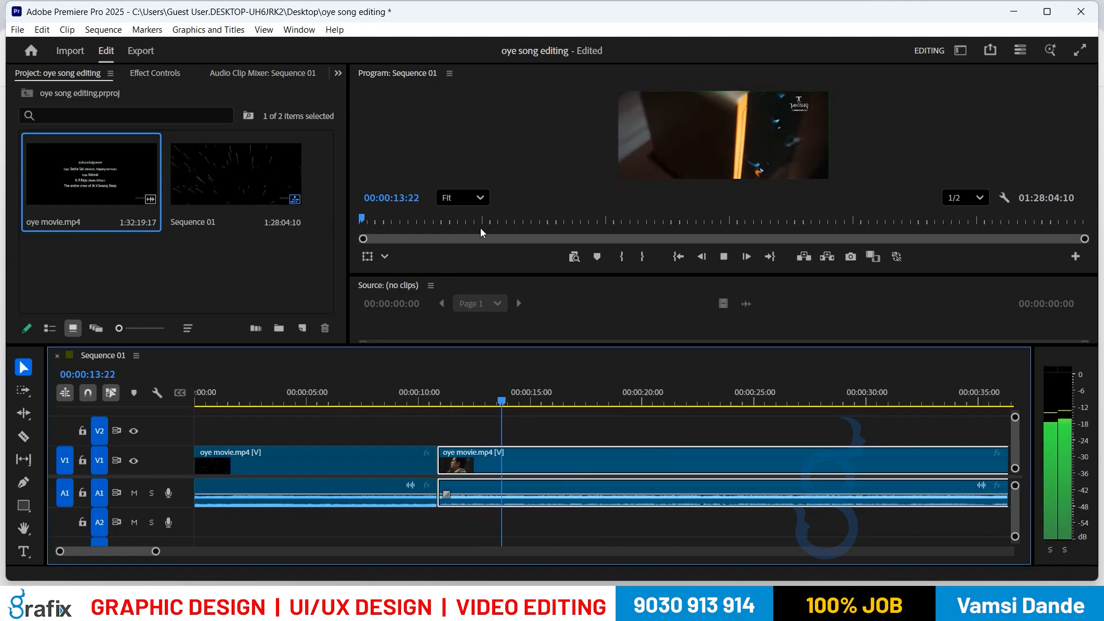
pyautogui.press('space')
pyautogui.press('space')
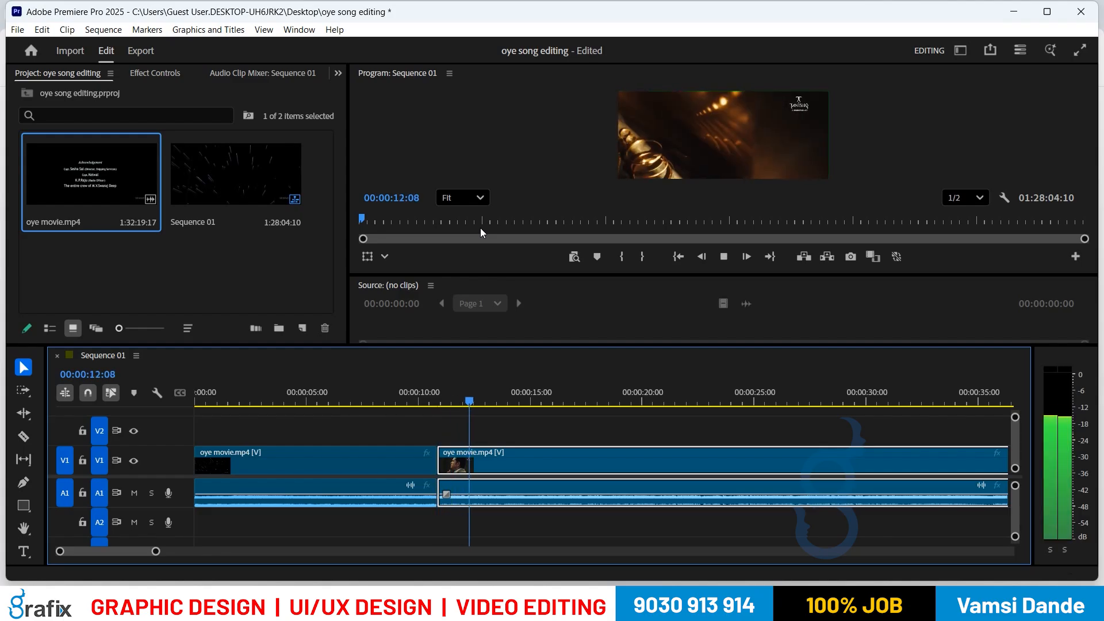
pyautogui.press('space')
# Step: Step frame by frame to 00:00:11:27 and add an edit there with Ctrl+K
pyautogui.press('Left')
pyautogui.press('Left')
pyautogui.press('Left')
pyautogui.press('Left')
pyautogui.press('Left')
pyautogui.press('Left')
pyautogui.press('Left')
pyautogui.press('Left')
pyautogui.press('Left')
pyautogui.press('Left')
pyautogui.press('Left')
pyautogui.press('Left')
pyautogui.press('Left')
pyautogui.press('Left')
pyautogui.press('Left')
pyautogui.press('Left')
pyautogui.press('Left')
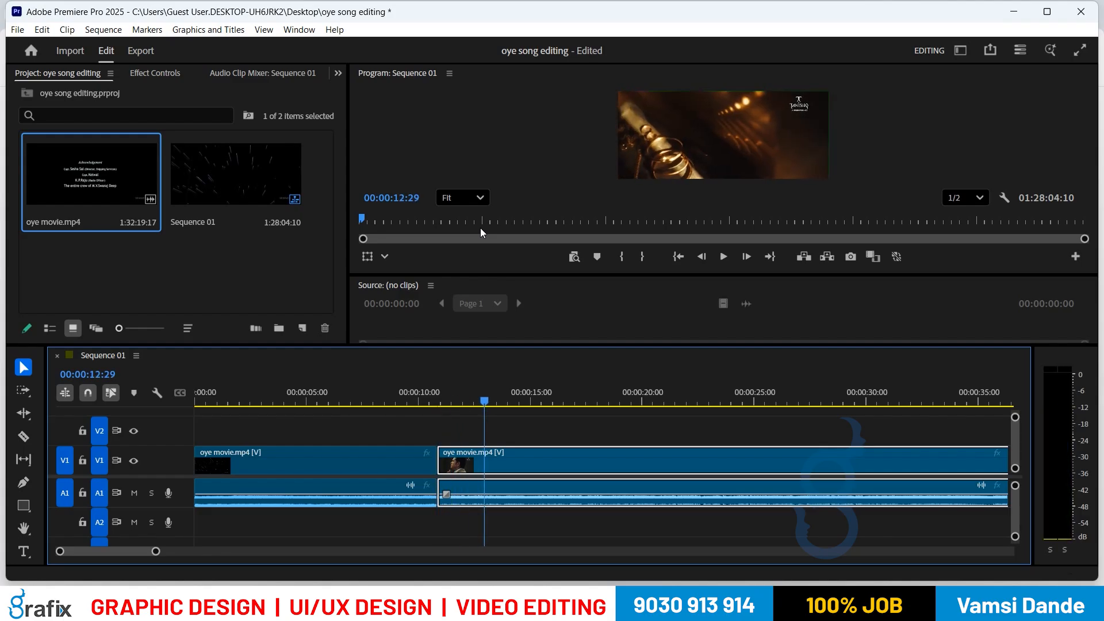
pyautogui.press('Left')
pyautogui.press('Left')
pyautogui.press('Left')
pyautogui.press('Left')
pyautogui.press('Left')
pyautogui.press('Left')
pyautogui.press('Left')
pyautogui.press('Left')
pyautogui.press('Left')
pyautogui.press('Left')
pyautogui.press('Left')
pyautogui.press('Left')
pyautogui.press('Left')
pyautogui.press('Left')
pyautogui.press('Left')
pyautogui.press('Left')
pyautogui.press('Left')
pyautogui.press('Left')
pyautogui.press('Left')
pyautogui.press('Left')
pyautogui.press('Right')
pyautogui.press('Right')
pyautogui.press('Right')
pyautogui.press('Right')
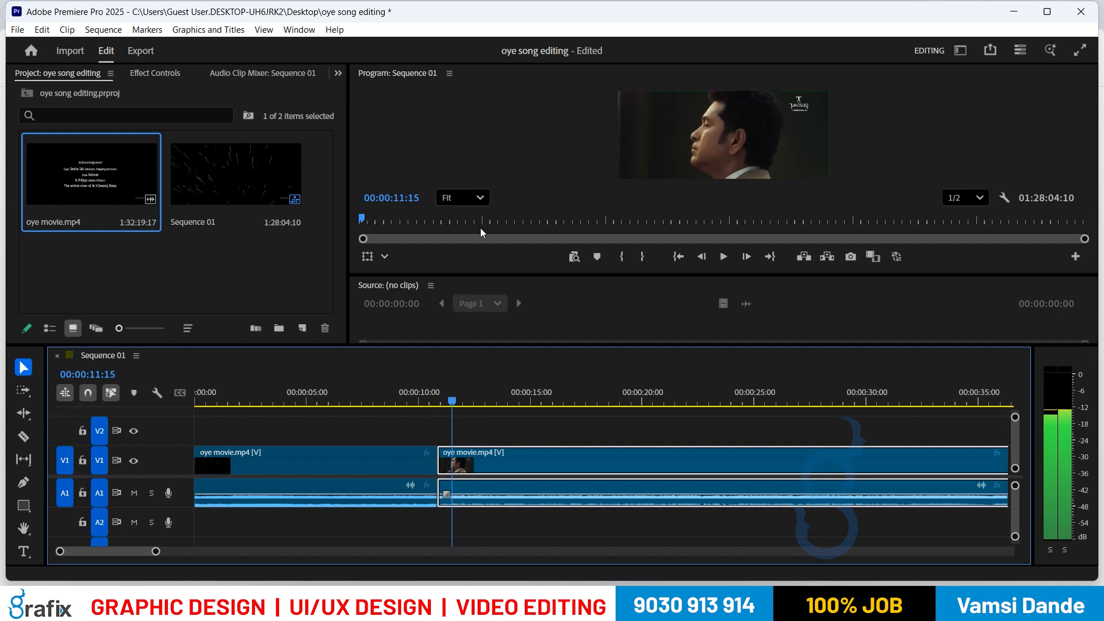
pyautogui.press('Right')
pyautogui.press('Right')
pyautogui.press('Right')
pyautogui.press('Right')
pyautogui.press('Right')
pyautogui.press('Right')
pyautogui.press('Right')
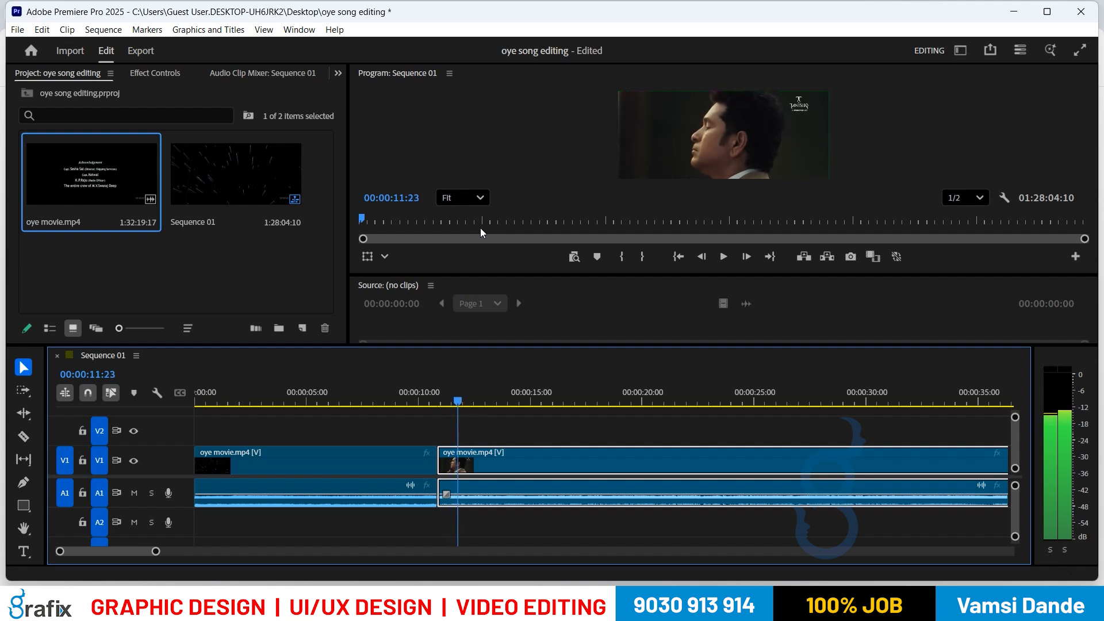
pyautogui.press('Right')
pyautogui.press('Right')
pyautogui.press('Right')
pyautogui.press('Left')
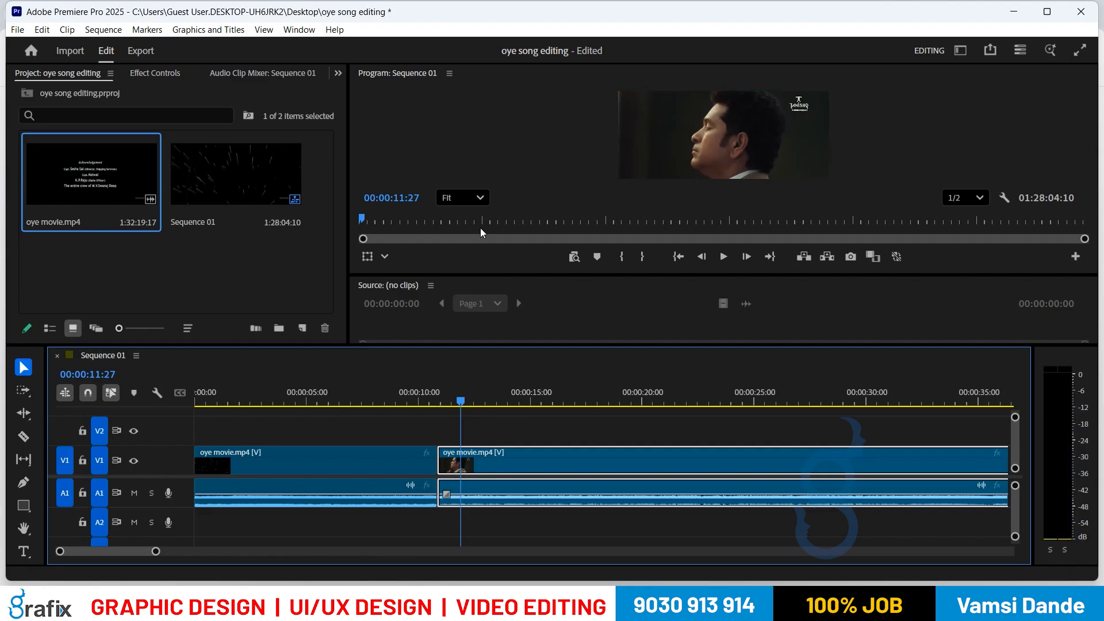
pyautogui.hotkey('ctrl', 'k')
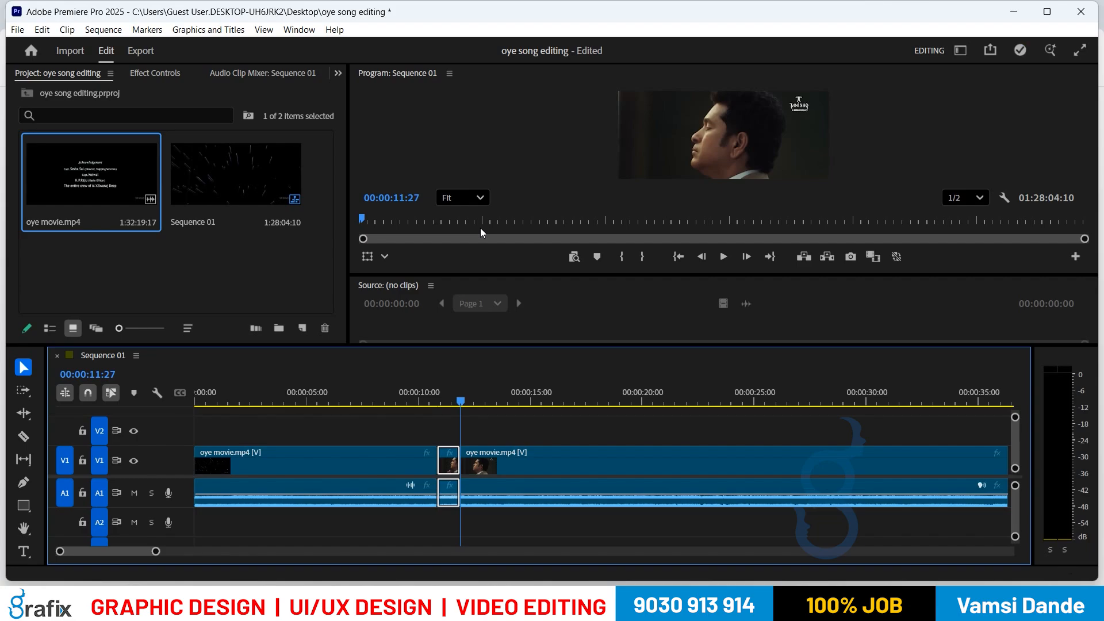
# Step: Play past the cut, then step frames to 00:00:18:27, the first man-in-suit frame
pyautogui.press('space')
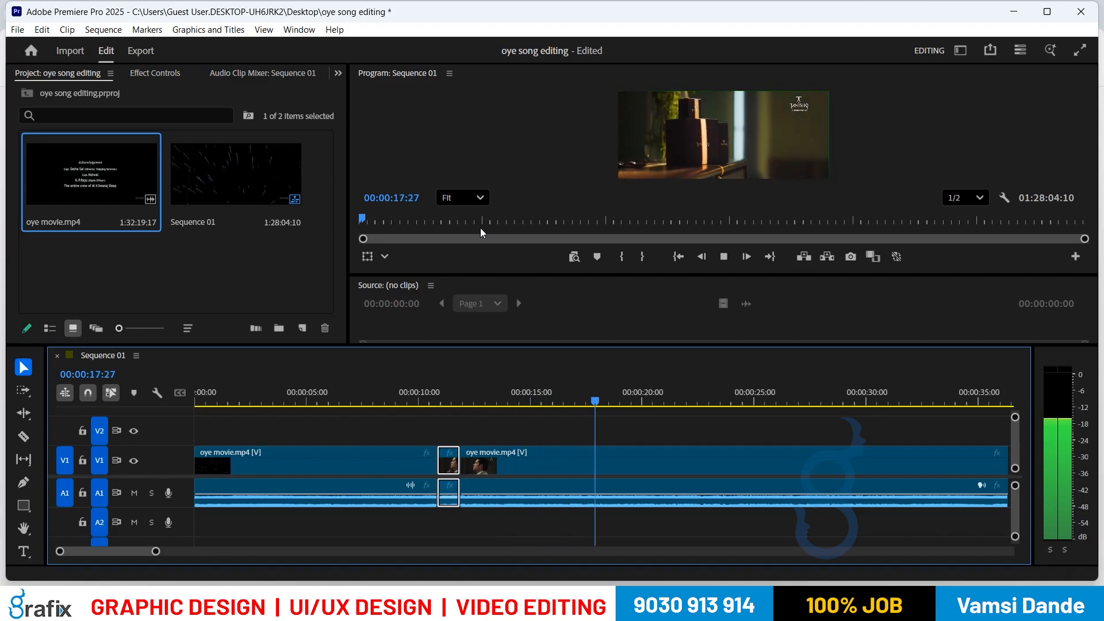
pyautogui.press('space')
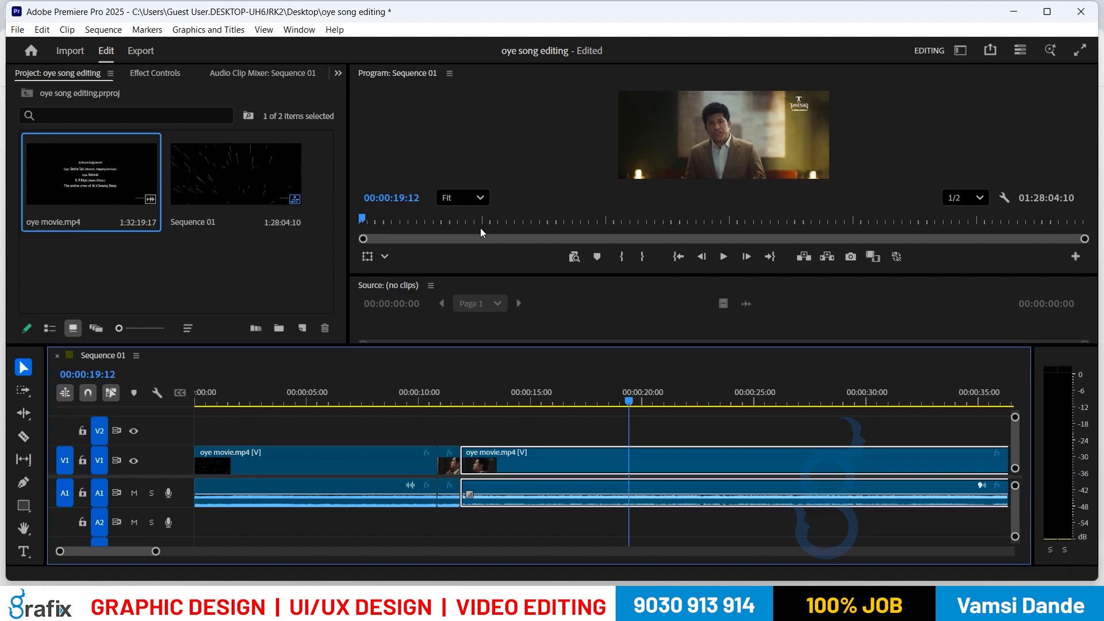
pyautogui.press('Left')
pyautogui.press('Left')
pyautogui.press('Left')
pyautogui.press('Left')
pyautogui.press('Left')
pyautogui.press('Left')
pyautogui.press('Left')
pyautogui.press('Left')
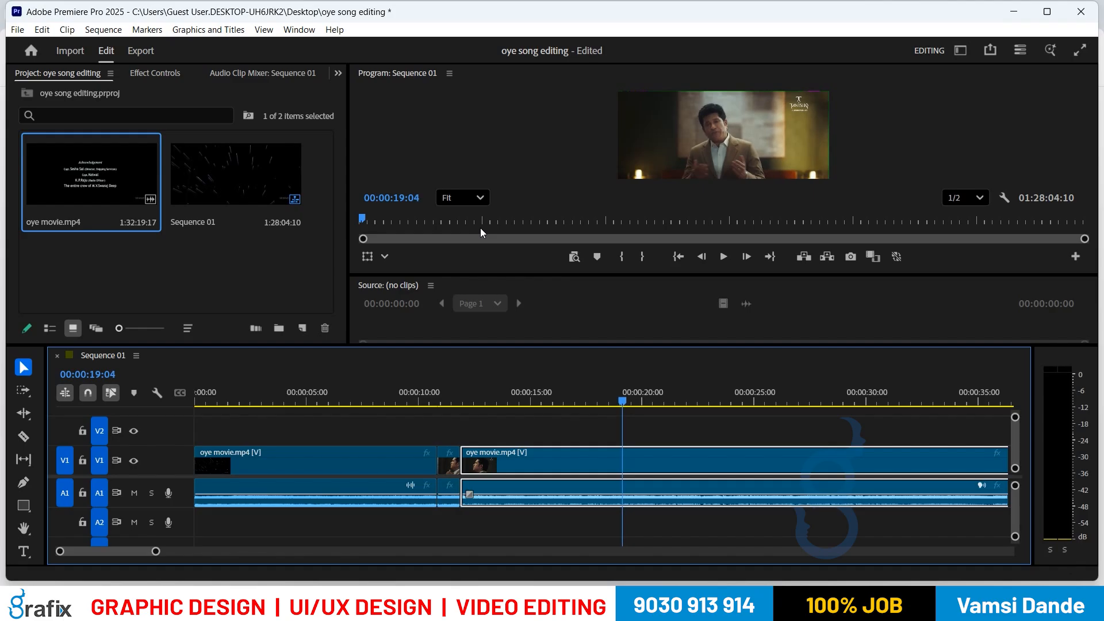
pyautogui.press('Left')
pyautogui.press('Left')
pyautogui.press('Left')
pyautogui.press('Left')
pyautogui.press('Left')
pyautogui.press('Left')
pyautogui.press('Left')
pyautogui.press('Left')
pyautogui.press('Left')
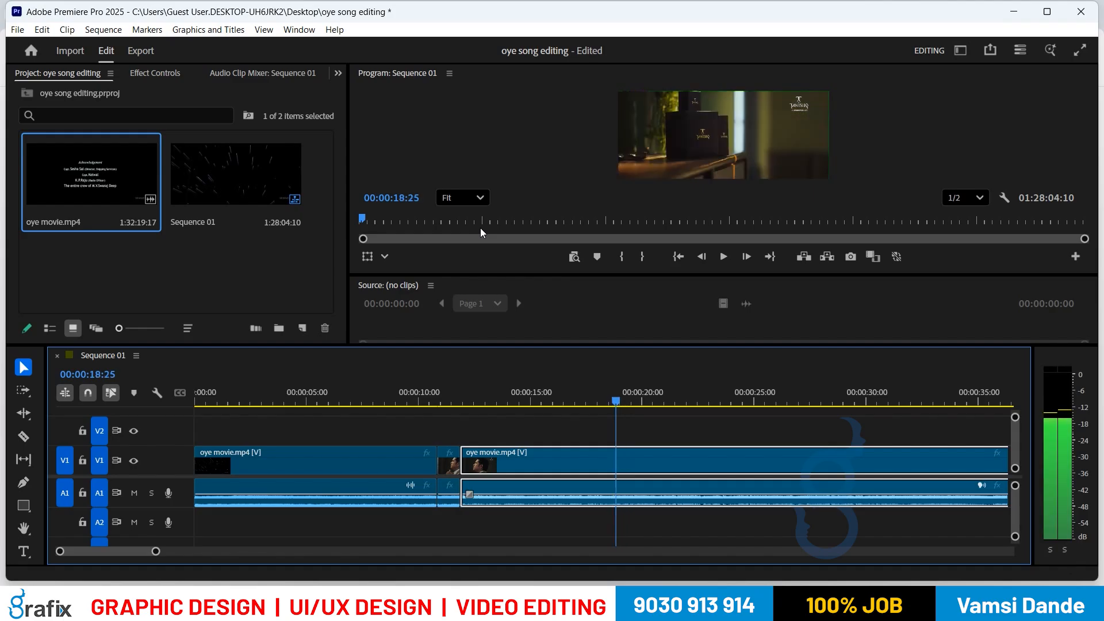
pyautogui.press('Right')
pyautogui.press('Right')
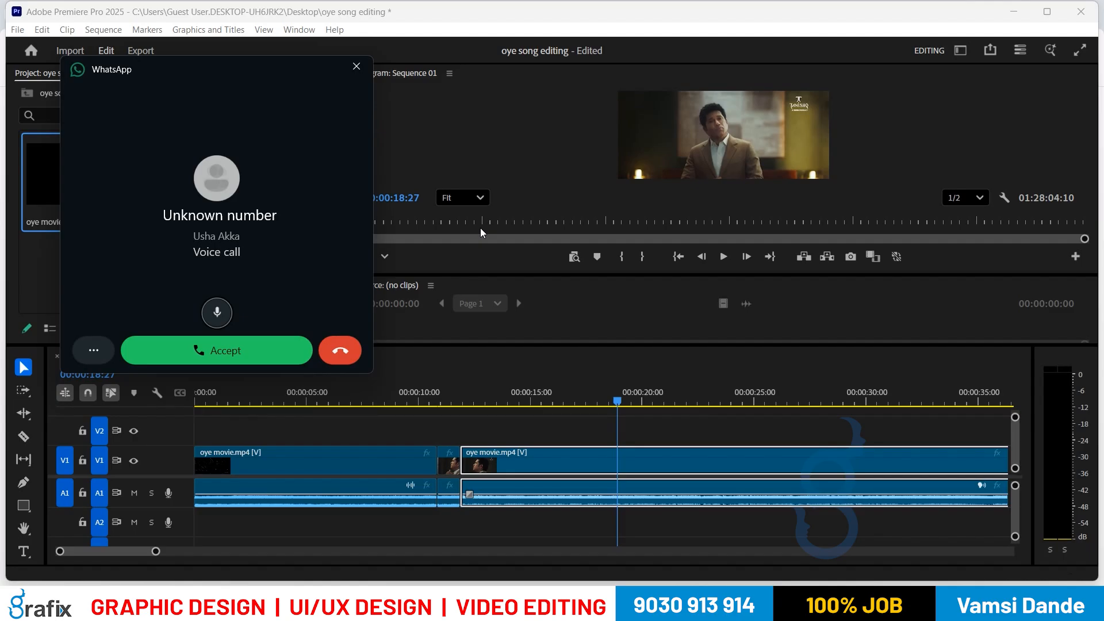
# Step: Dismiss the incoming WhatsApp call popup and switch Wi-Fi off in Windows Quick Settings
pyautogui.moveTo(268, 69); pyautogui.dragTo(81, 561)
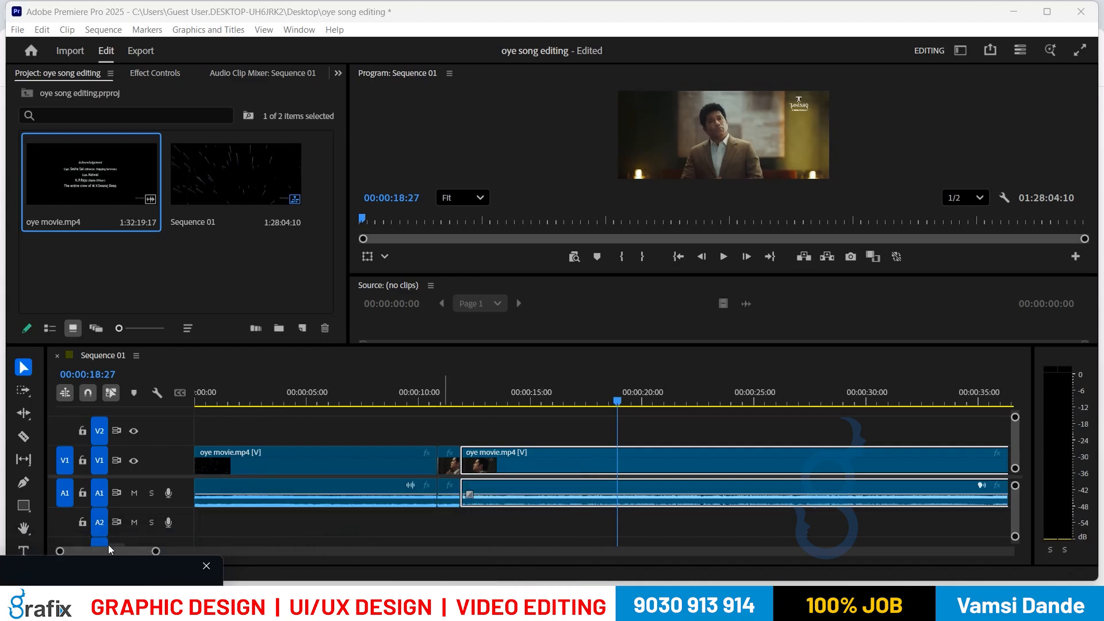
pyautogui.click(207, 571)
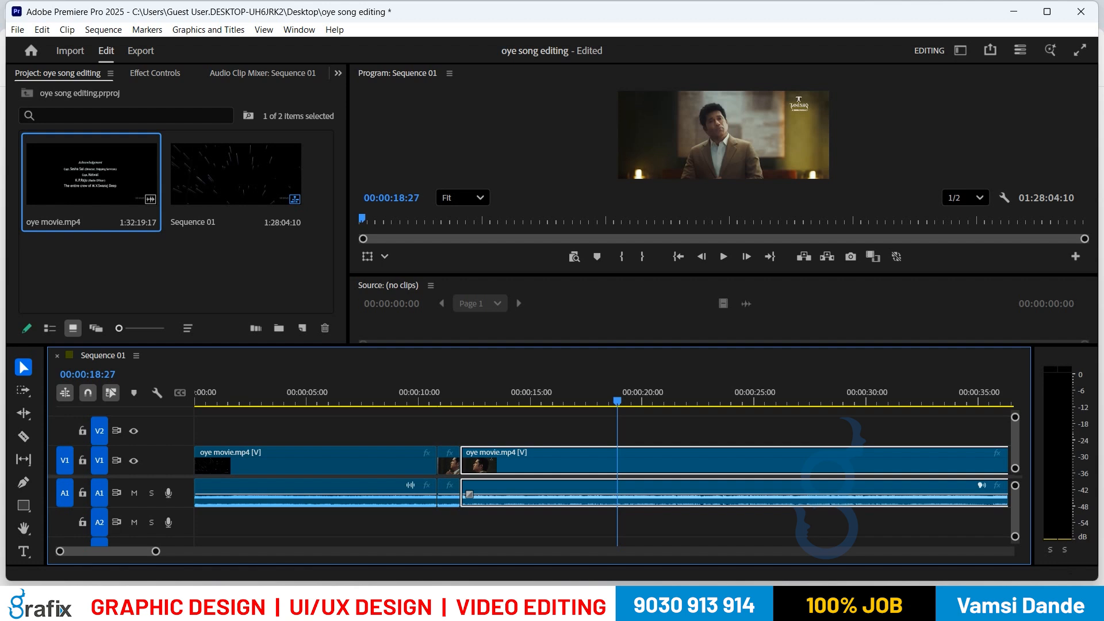
pyautogui.click(987, 604)
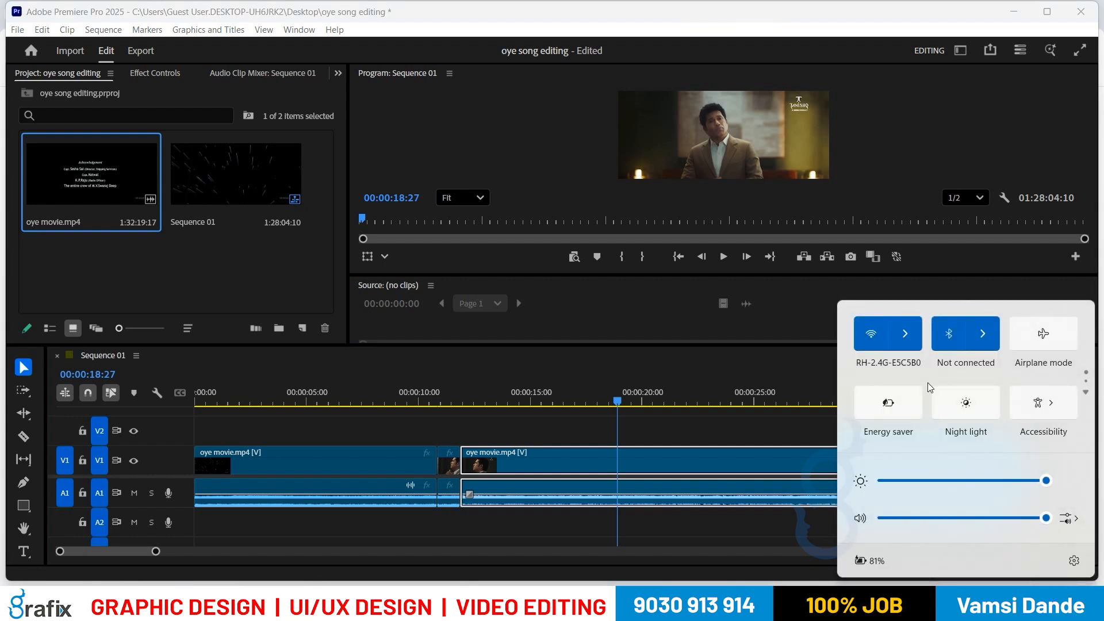
pyautogui.click(908, 340)
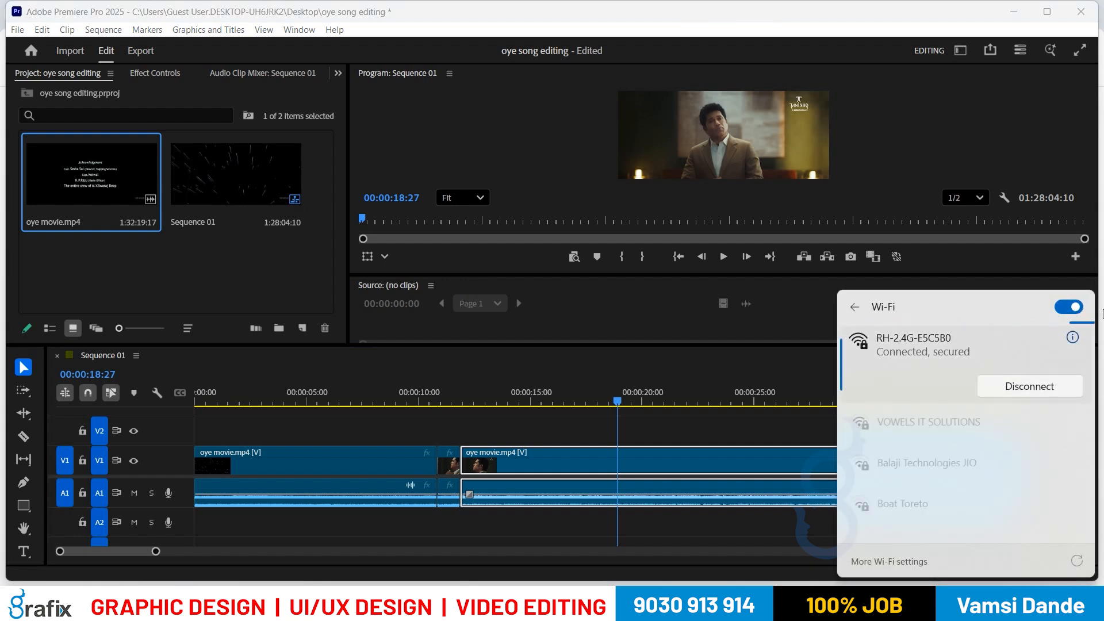
pyautogui.click(1068, 308)
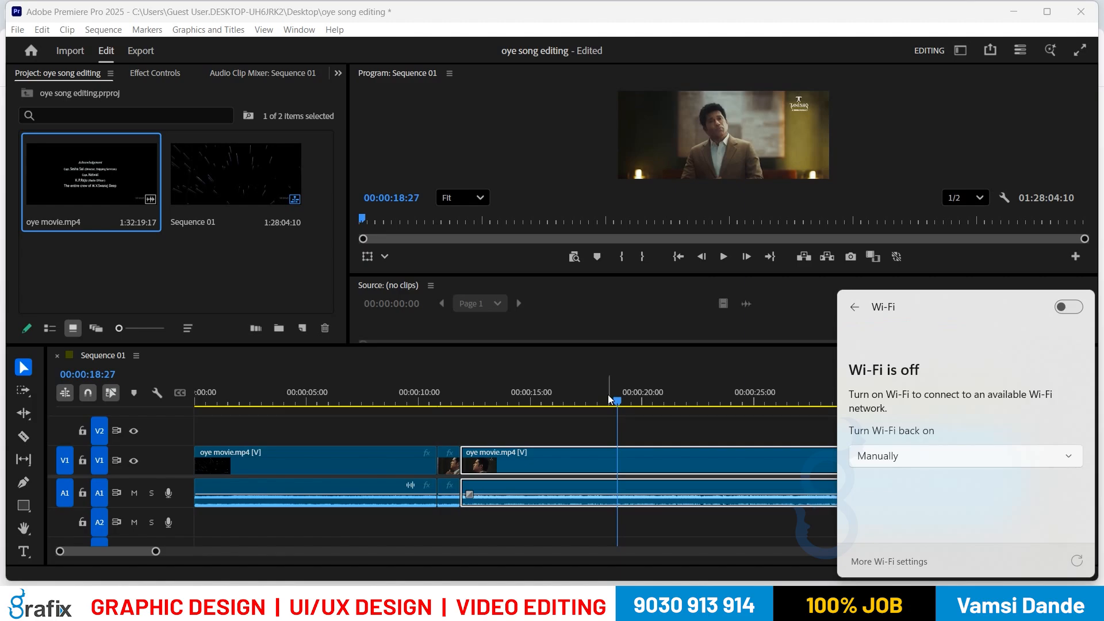
pyautogui.click(609, 401)
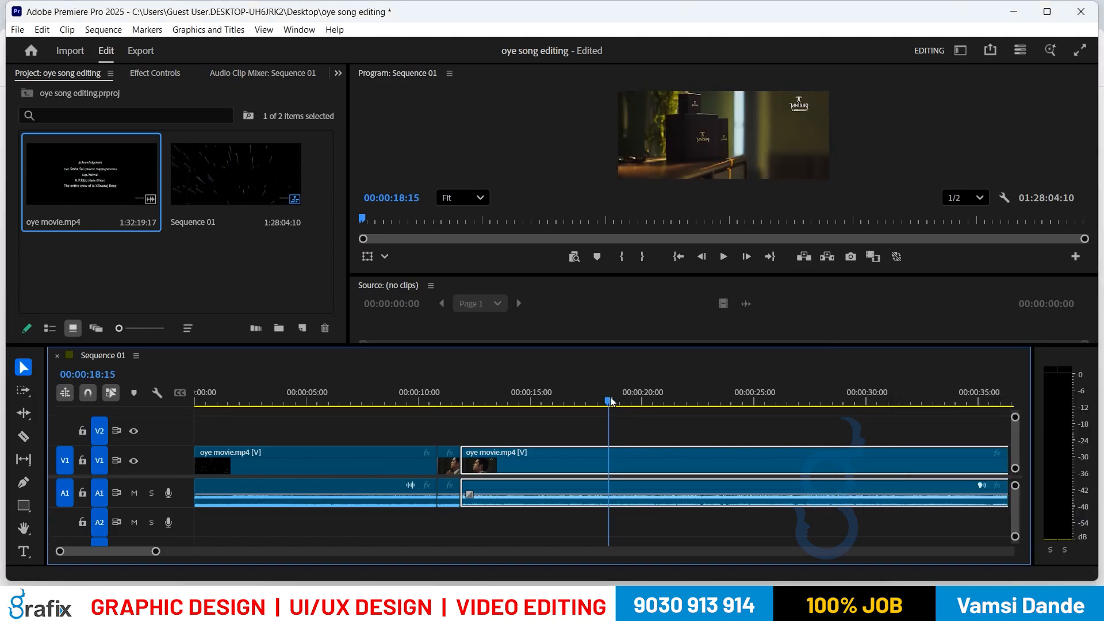
pyautogui.moveTo(611, 401); pyautogui.dragTo(620, 399)
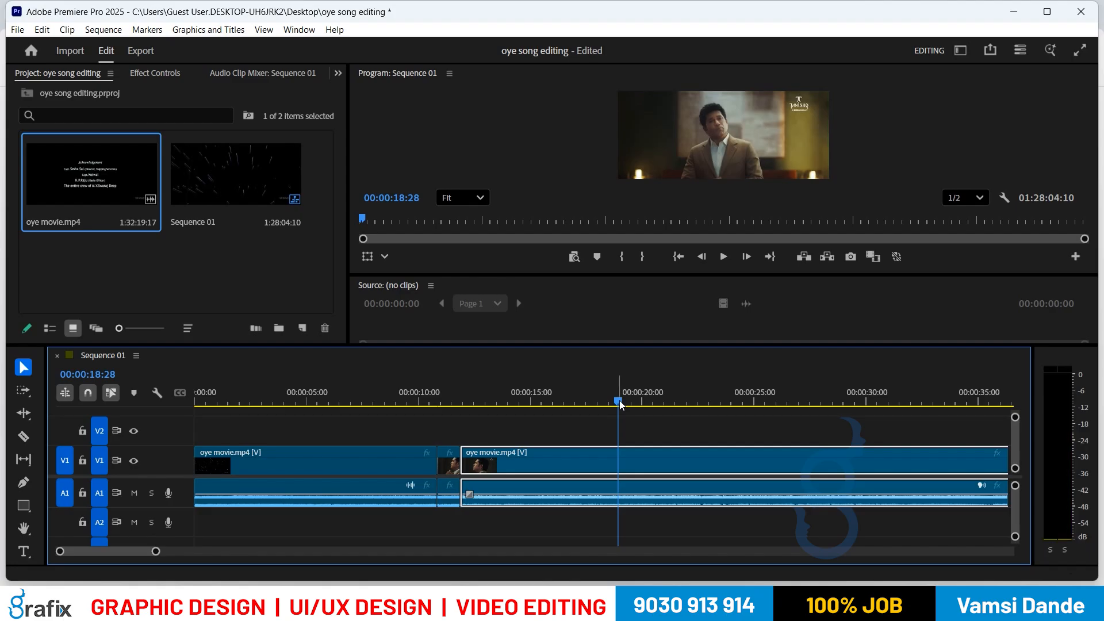
# Step: Ripple-trim away 00:00:11:27 to 00:00:18:27 with Q and preview the new join
pyautogui.press('Left')
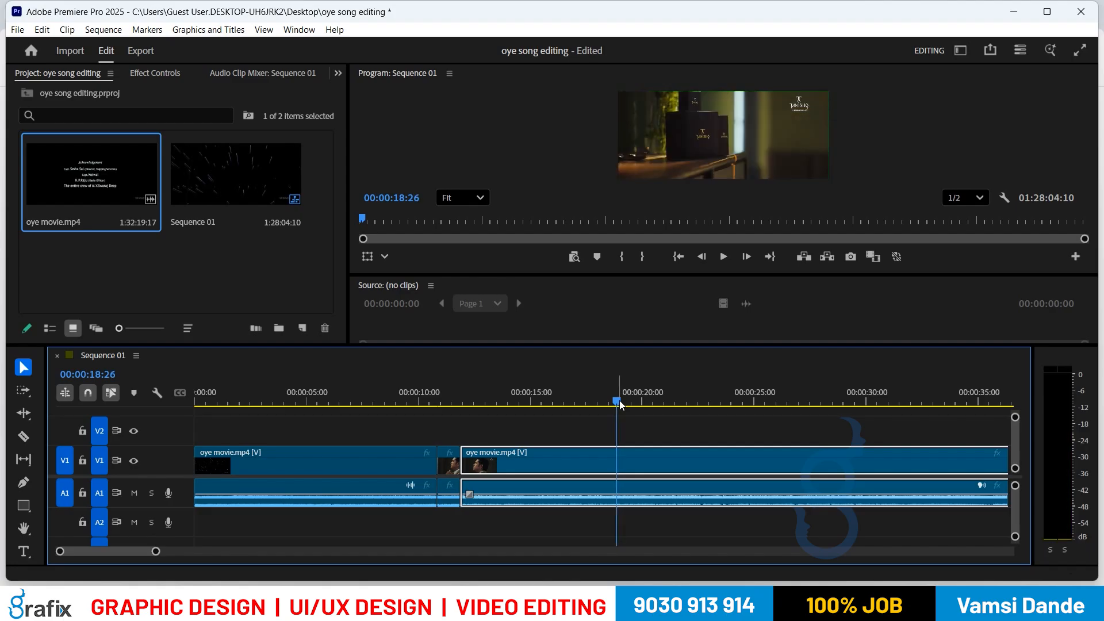
pyautogui.press('Right')
pyautogui.press('q')
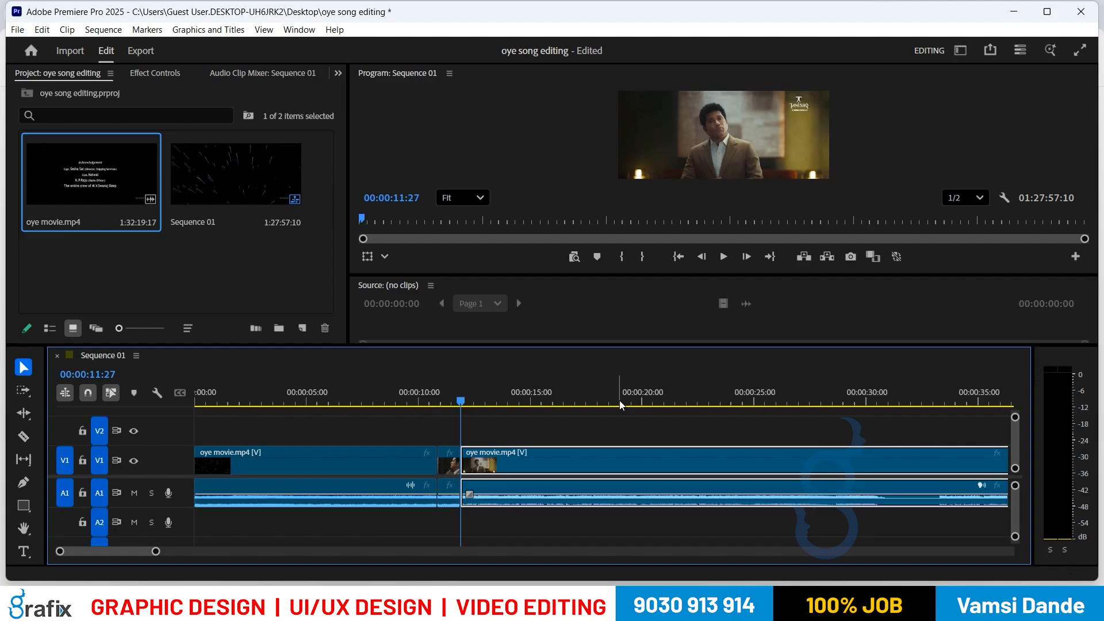
pyautogui.press('space')
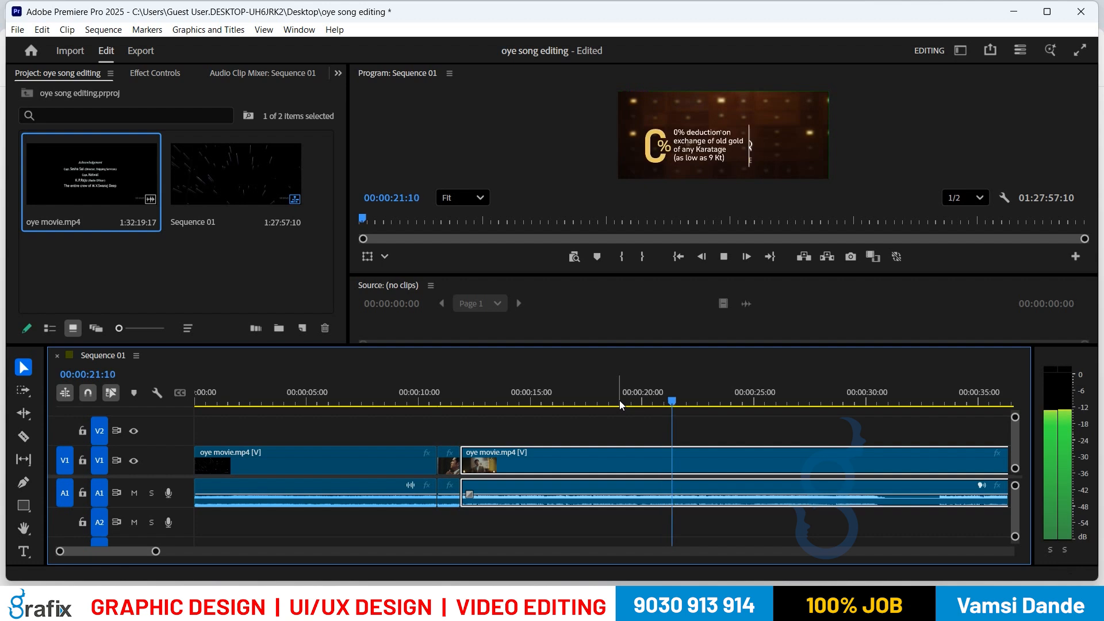
pyautogui.press('space')
# Step: Step through the frames to the next shot change at 00:00:20:22
pyautogui.press('j')
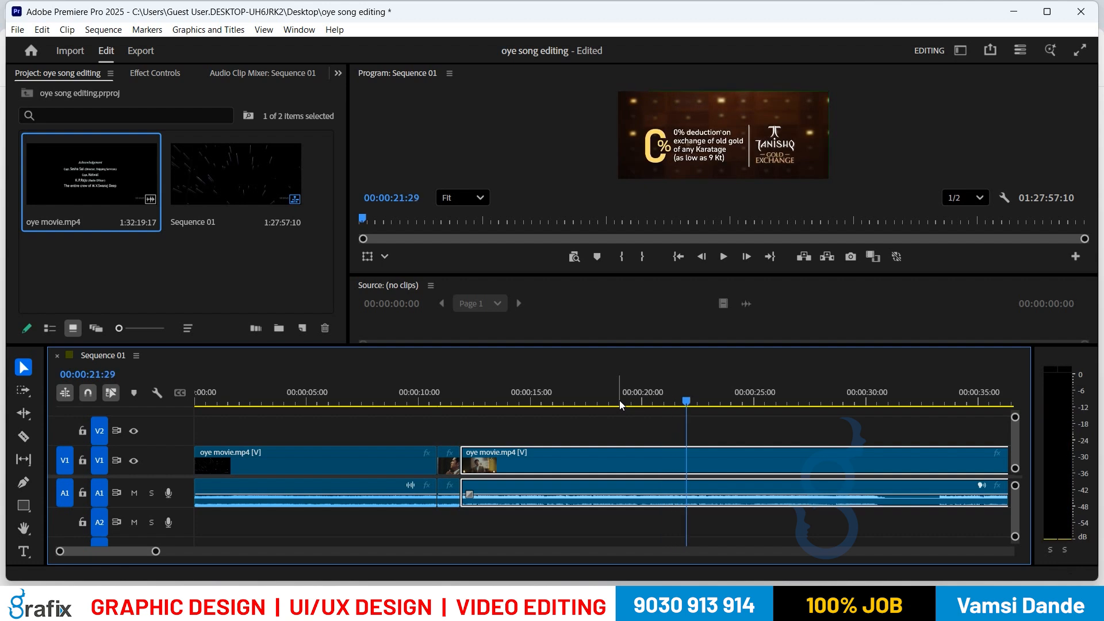
pyautogui.press('Right')
pyautogui.press('Right')
pyautogui.press('Right')
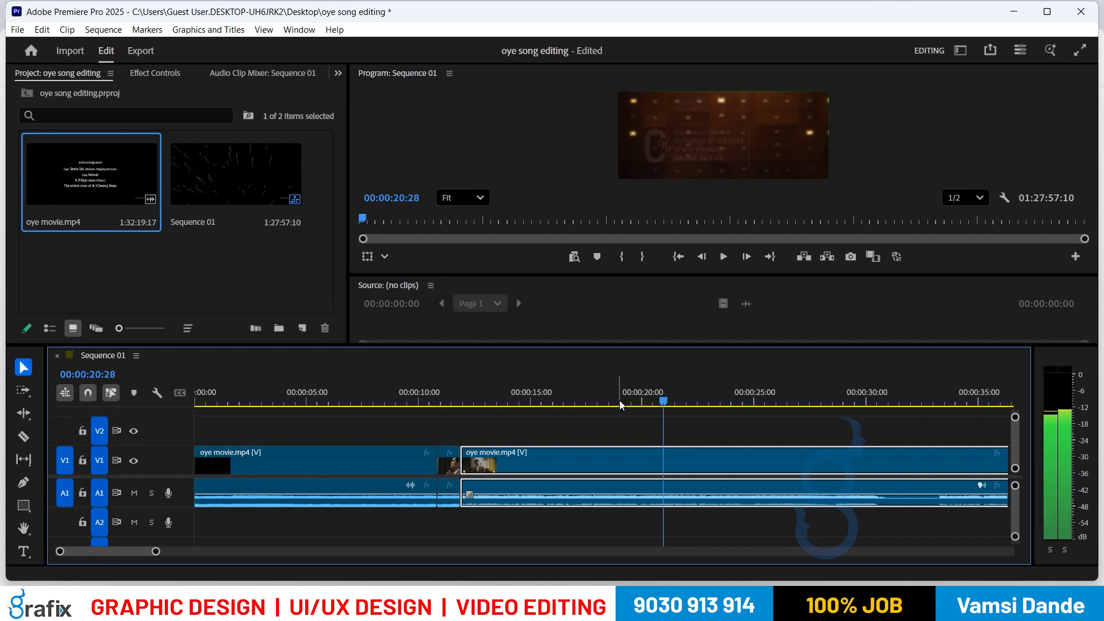
pyautogui.press('Left')
pyautogui.press('Left')
pyautogui.press('Left')
pyautogui.press('Left')
pyautogui.press('Left')
pyautogui.press('Left')
pyautogui.press('Left')
pyautogui.press('Left')
pyautogui.press('Left')
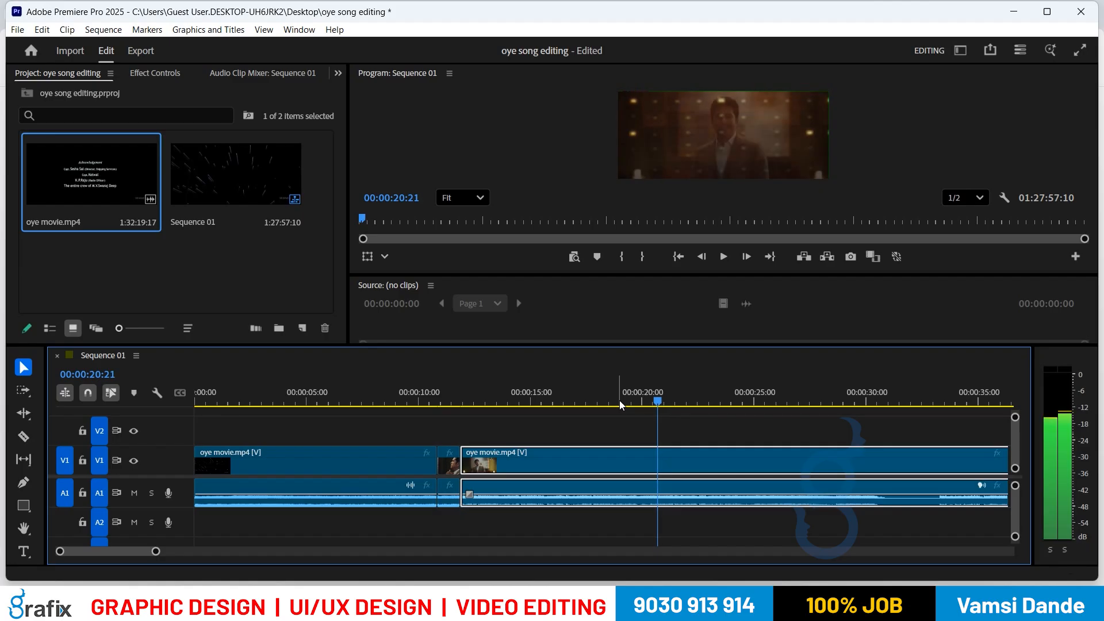
pyautogui.press('Right')
# Step: Split the clip at 00:00:20:22 and play on from the new cut
pyautogui.hotkey('ctrl', 'k')
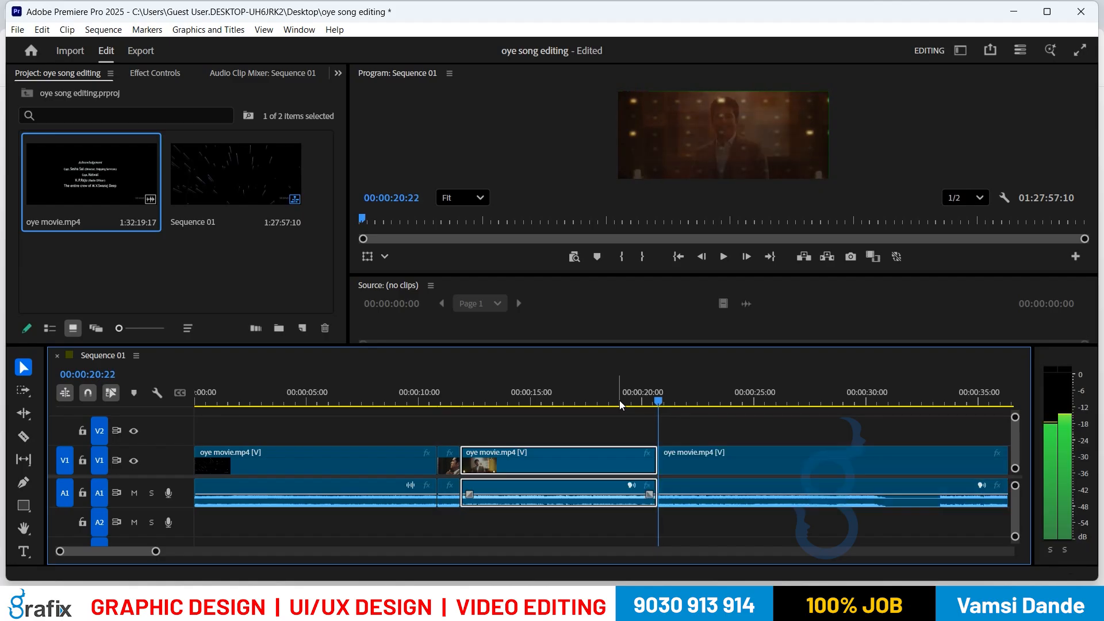
pyautogui.press('space')
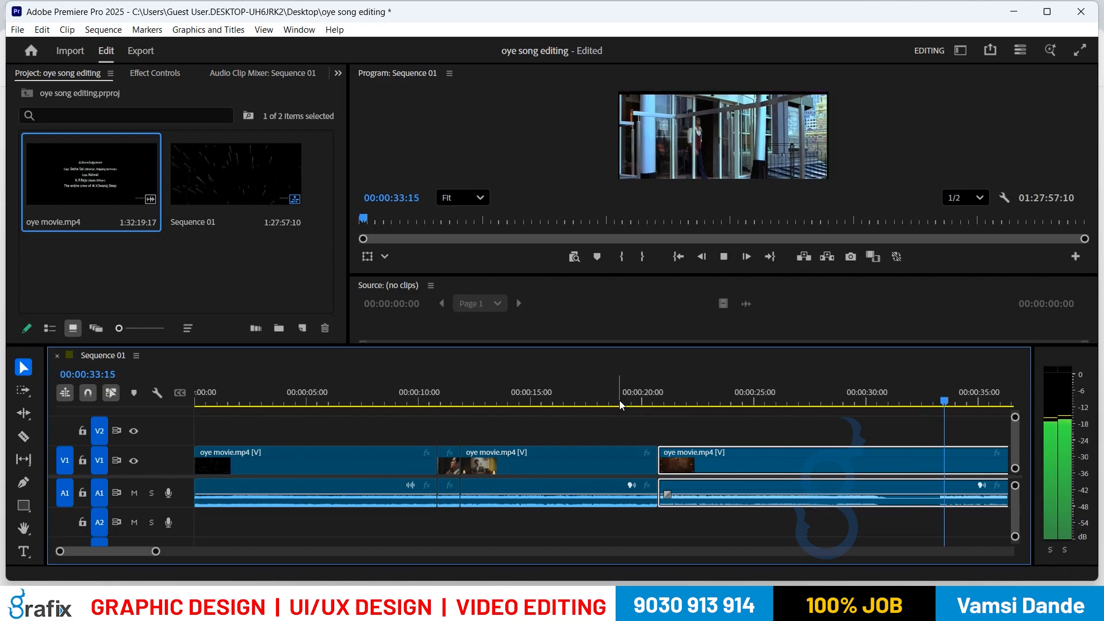
pyautogui.press('space')
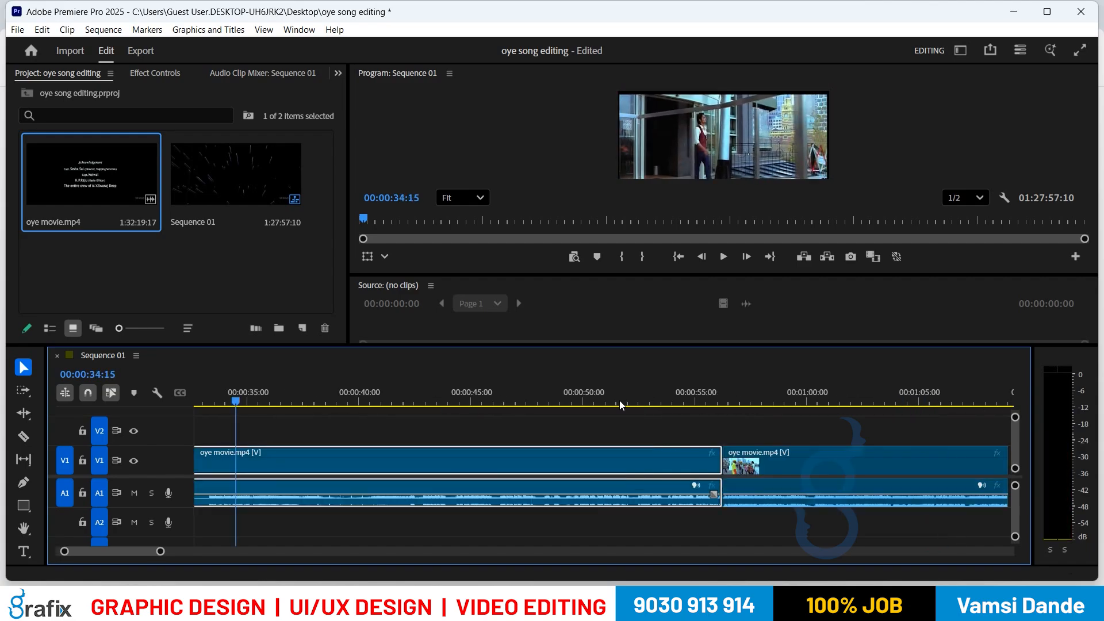
# Step: Find where the black ends after the Tanishq logo and ripple-trim the third clip's start to 33:04
pyautogui.press('Up')
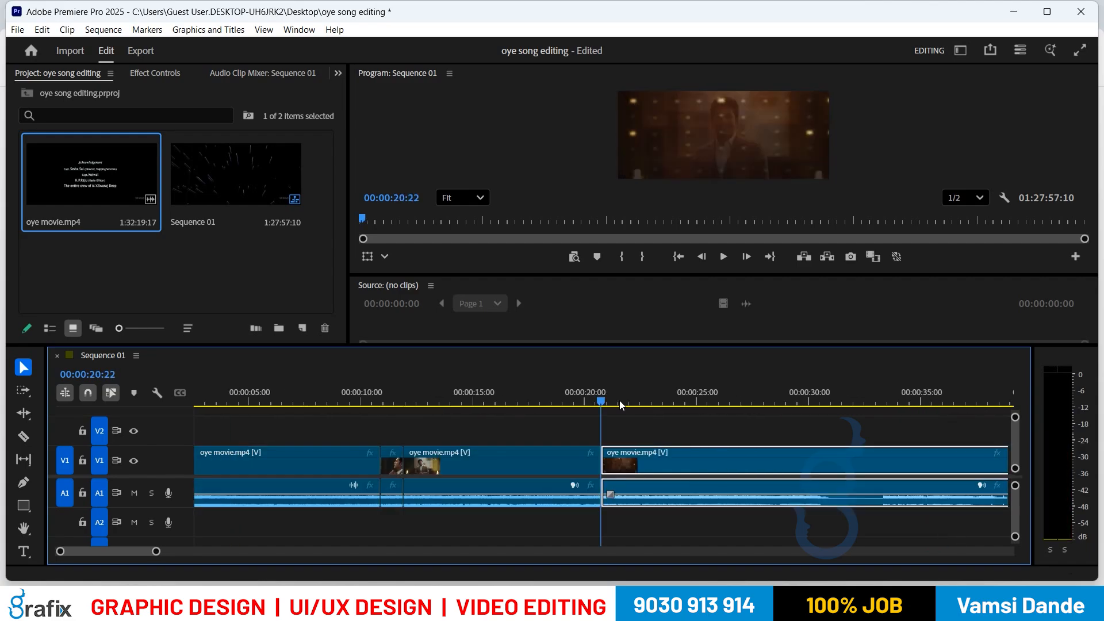
pyautogui.press('space')
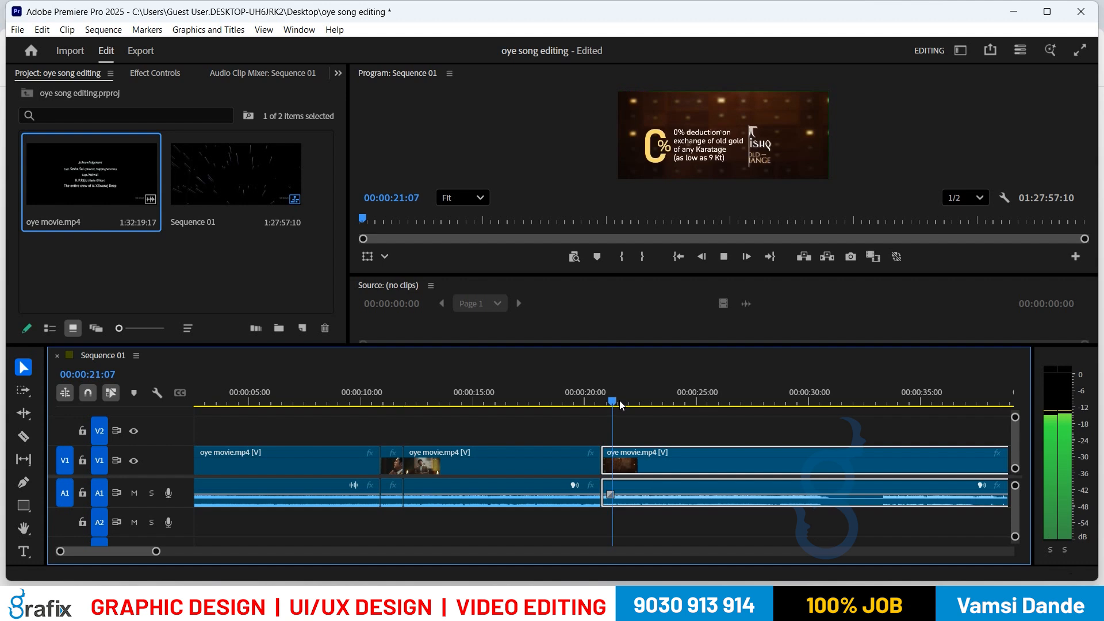
pyautogui.press('l')
pyautogui.press('l')
pyautogui.press('l')
pyautogui.press('space')
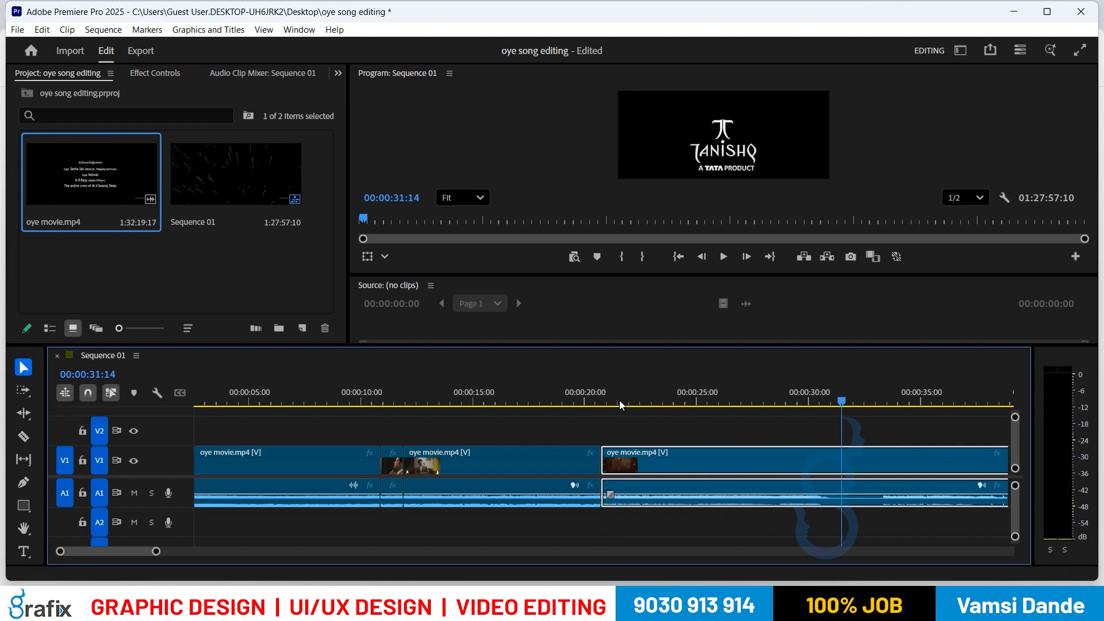
pyautogui.press('Right')
pyautogui.press('Right')
pyautogui.press('Right')
pyautogui.press('Right')
pyautogui.press('Right')
pyautogui.press('Right')
pyautogui.press('Right')
pyautogui.press('Right')
pyautogui.press('Right')
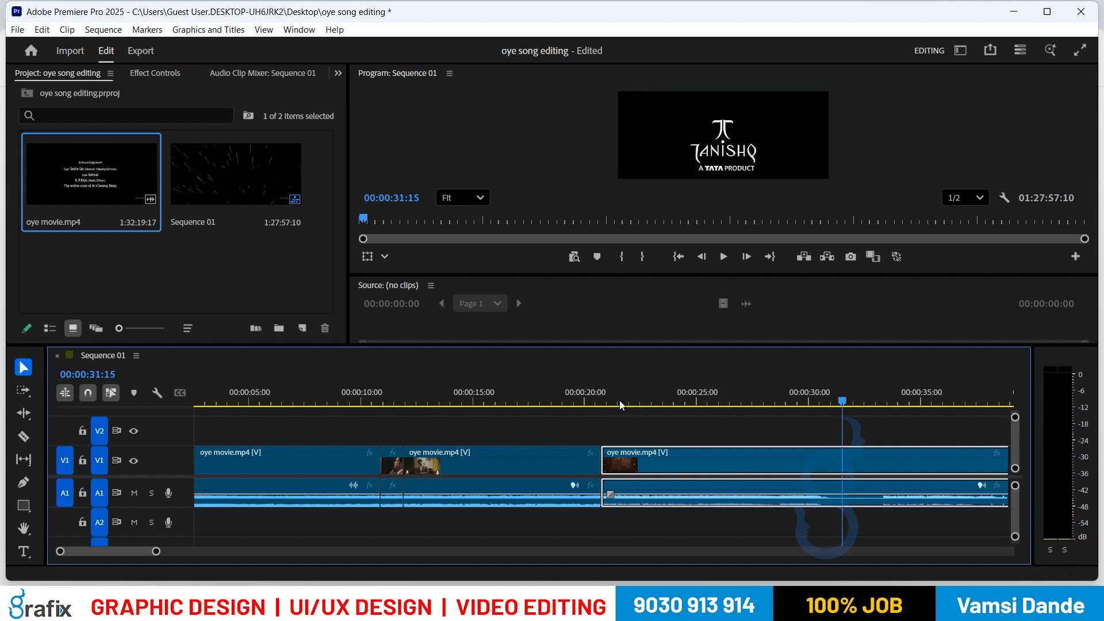
pyautogui.press('Right')
pyautogui.press('Right')
pyautogui.press('Right')
pyautogui.press('Right')
pyautogui.press('Right')
pyautogui.press('Right')
pyautogui.press('Right')
pyautogui.press('Right')
pyautogui.press('Right')
pyautogui.press('Right')
pyautogui.press('Right')
pyautogui.press('Right')
pyautogui.press('Right')
pyautogui.press('Right')
pyautogui.press('Right')
pyautogui.press('Right')
pyautogui.press('Right')
pyautogui.press('Right')
pyautogui.press('Right')
pyautogui.press('Right')
pyautogui.press('Right')
pyautogui.press('Right')
pyautogui.press('Right')
pyautogui.press('Right')
pyautogui.press('Right')
pyautogui.press('Right')
pyautogui.press('Right')
pyautogui.press('Right')
pyautogui.press('Right')
pyautogui.press('Right')
pyautogui.press('Right')
pyautogui.press('Right')
pyautogui.press('Right')
pyautogui.press('Right')
pyautogui.press('Right')
pyautogui.press('Right')
pyautogui.press('Right')
pyautogui.press('Right')
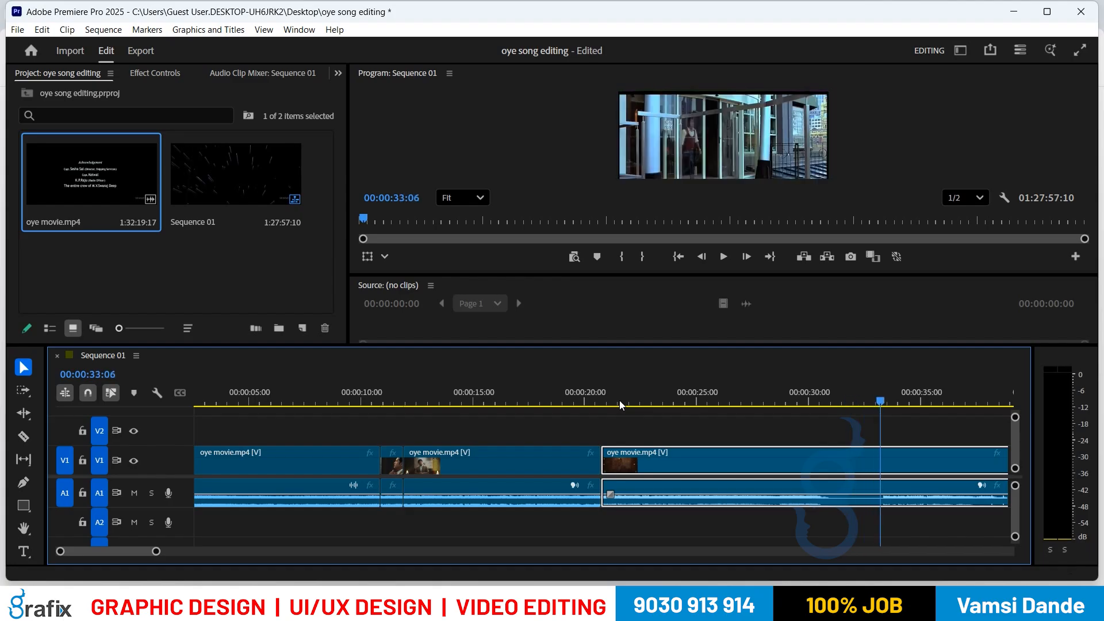
pyautogui.press('Left')
pyautogui.press('Left')
pyautogui.press('Left')
pyautogui.press('Left')
pyautogui.press('Left')
pyautogui.press('Left')
pyautogui.press('Left')
pyautogui.press('Left')
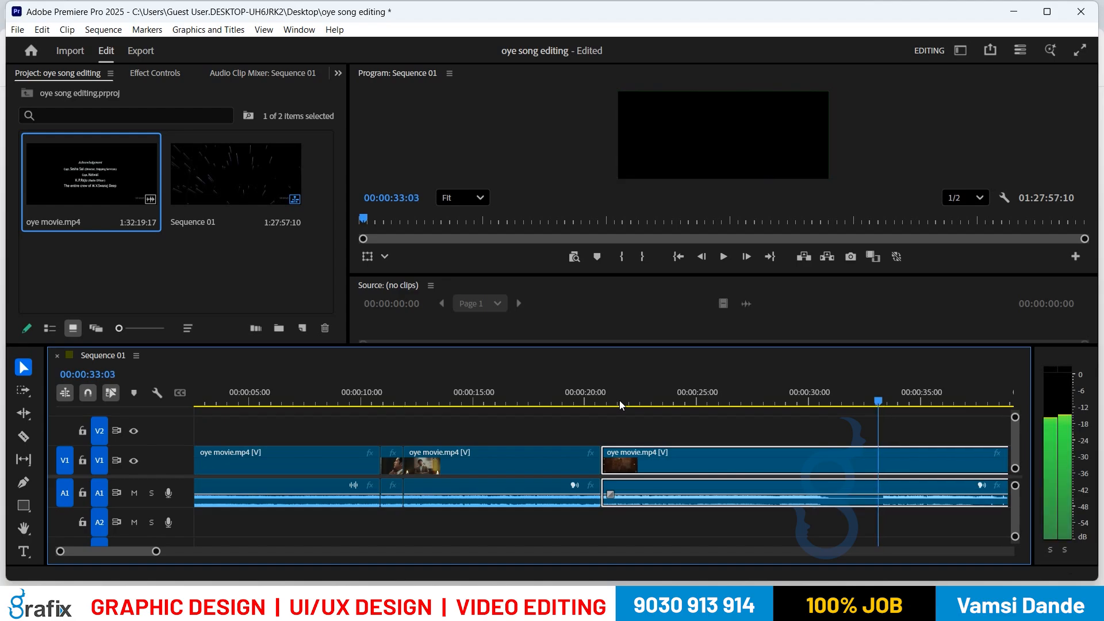
pyautogui.press('Right')
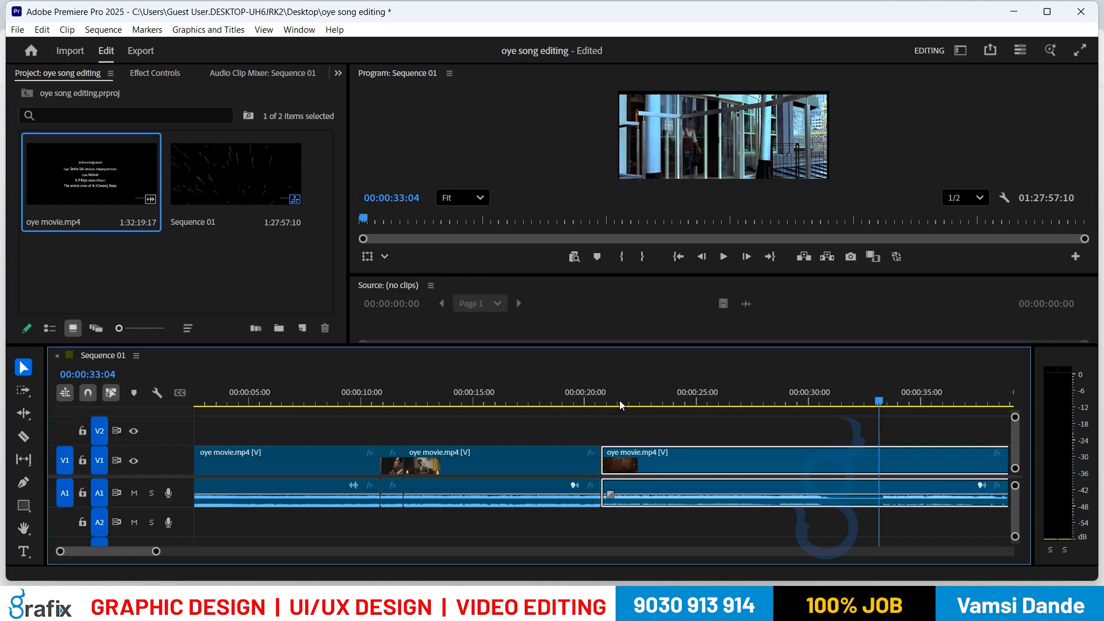
pyautogui.press('q')
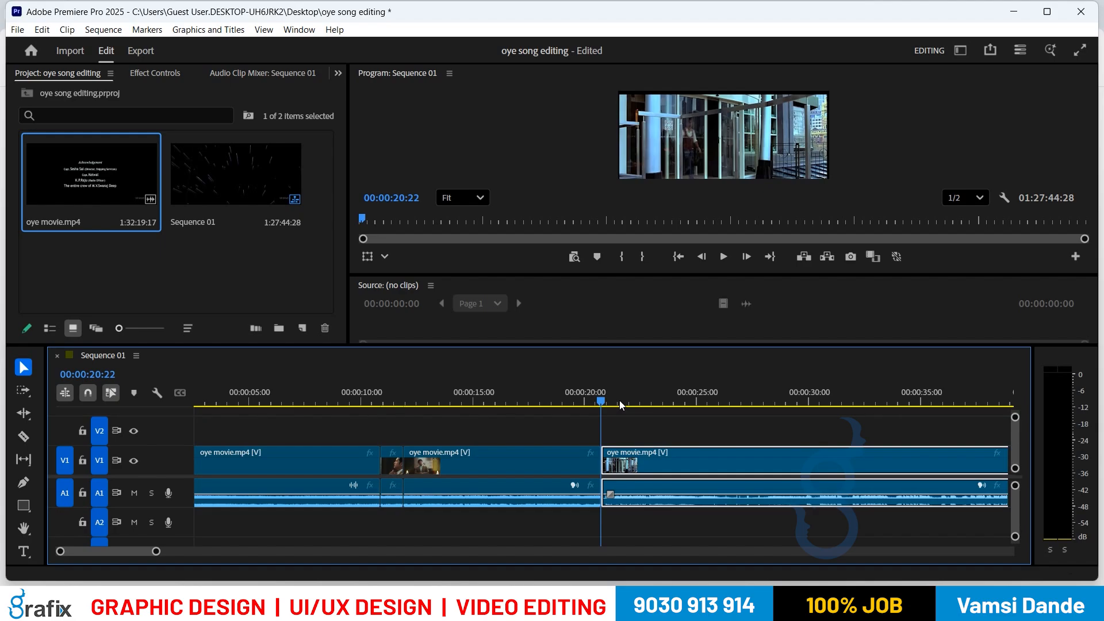
# Step: Preview the new join, replaying from the start of the third clip
pyautogui.press('space')
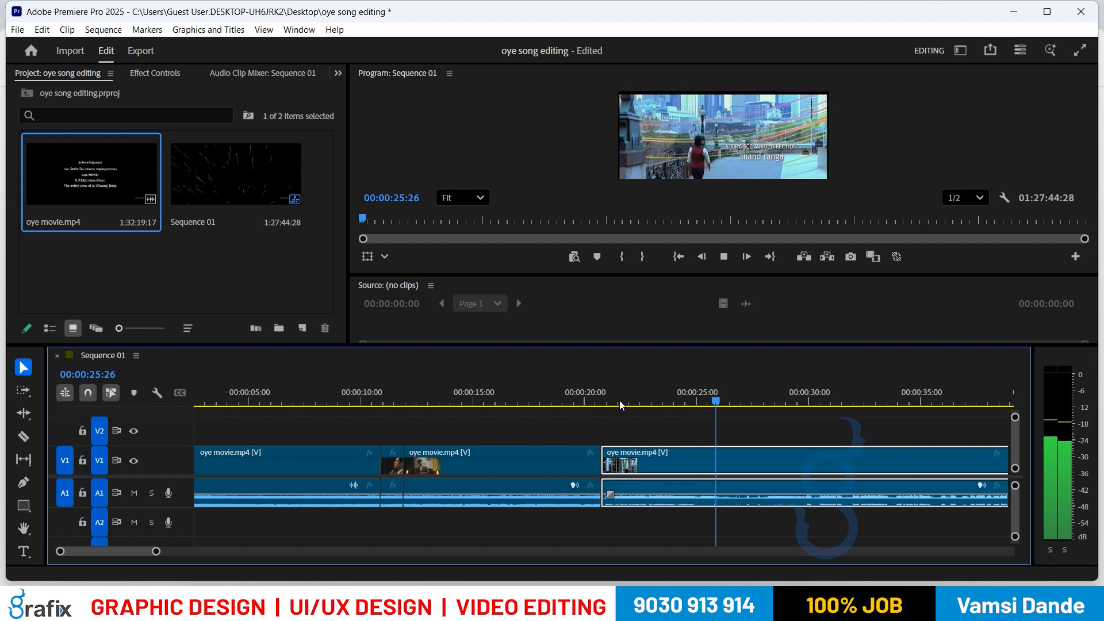
pyautogui.press('space')
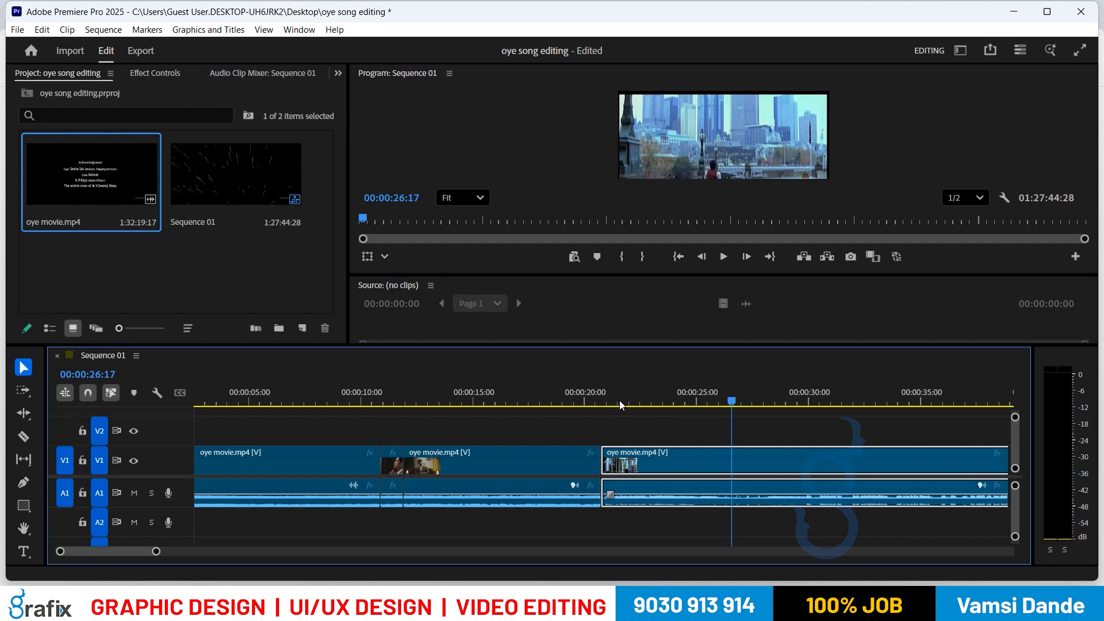
pyautogui.press('Up')
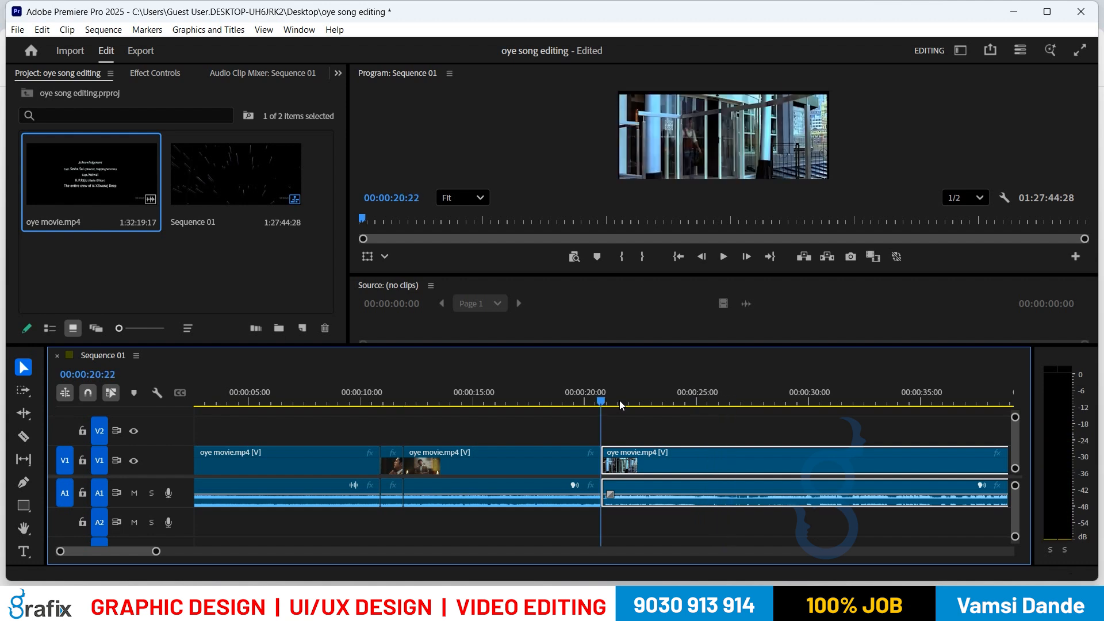
pyautogui.press('space')
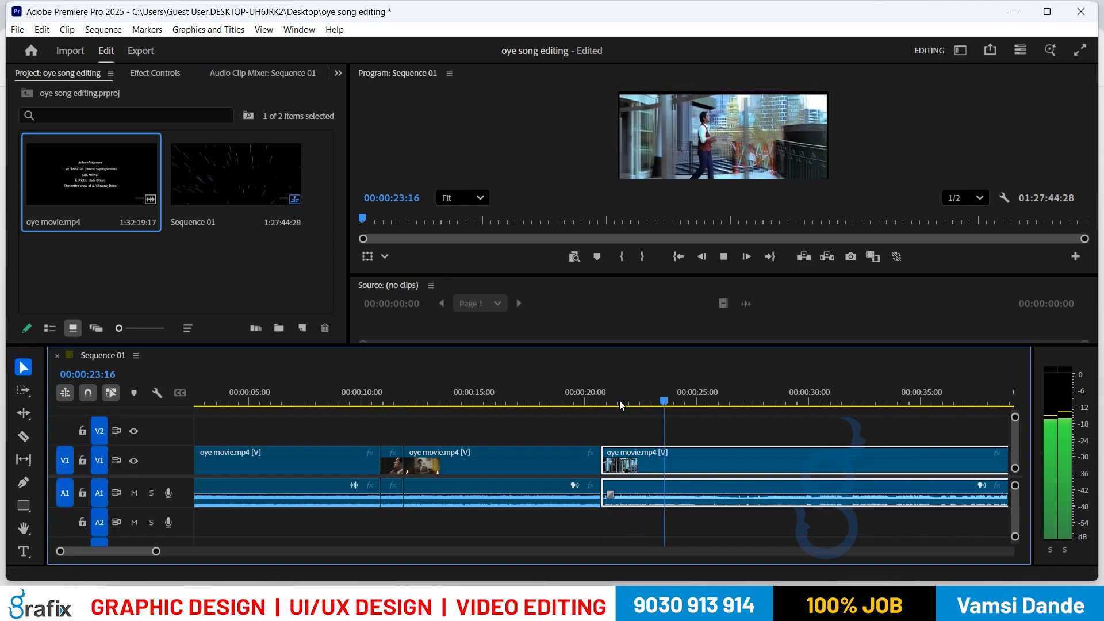
pyautogui.press('space')
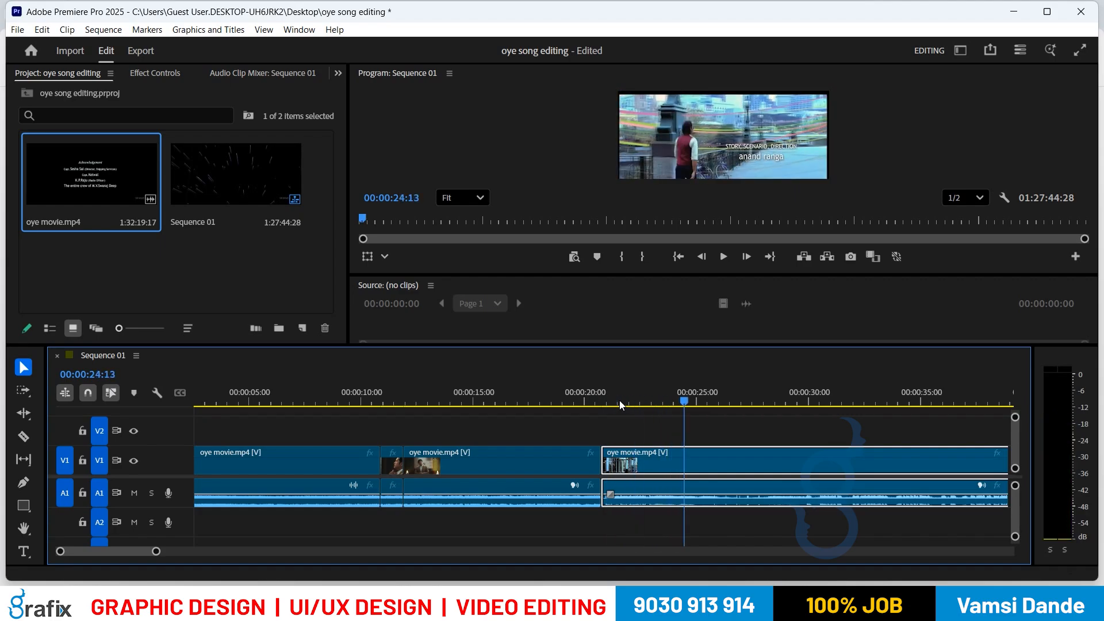
# Step: Compare frames 23:29 and 24:00, then split the clip at 00:00:24:00
pyautogui.press('Left')
pyautogui.press('Left')
pyautogui.press('Left')
pyautogui.press('Left')
pyautogui.press('Left')
pyautogui.press('Left')
pyautogui.press('Left')
pyautogui.press('Left')
pyautogui.press('Left')
pyautogui.press('Left')
pyautogui.press('Left')
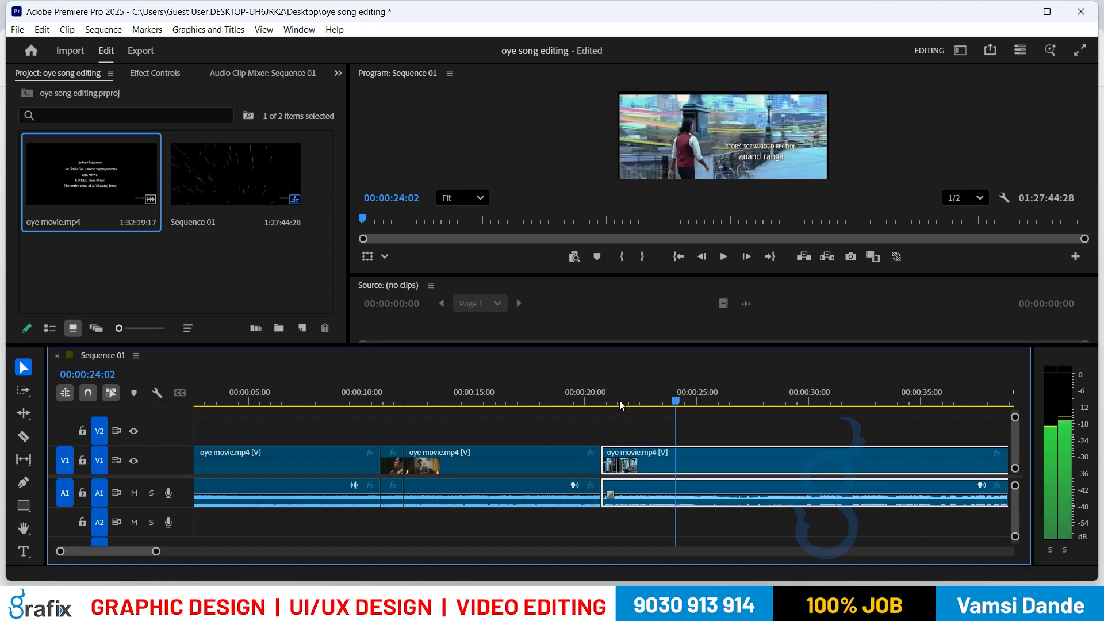
pyautogui.press('Left')
pyautogui.press('Left')
pyautogui.press('Left')
pyautogui.press('Left')
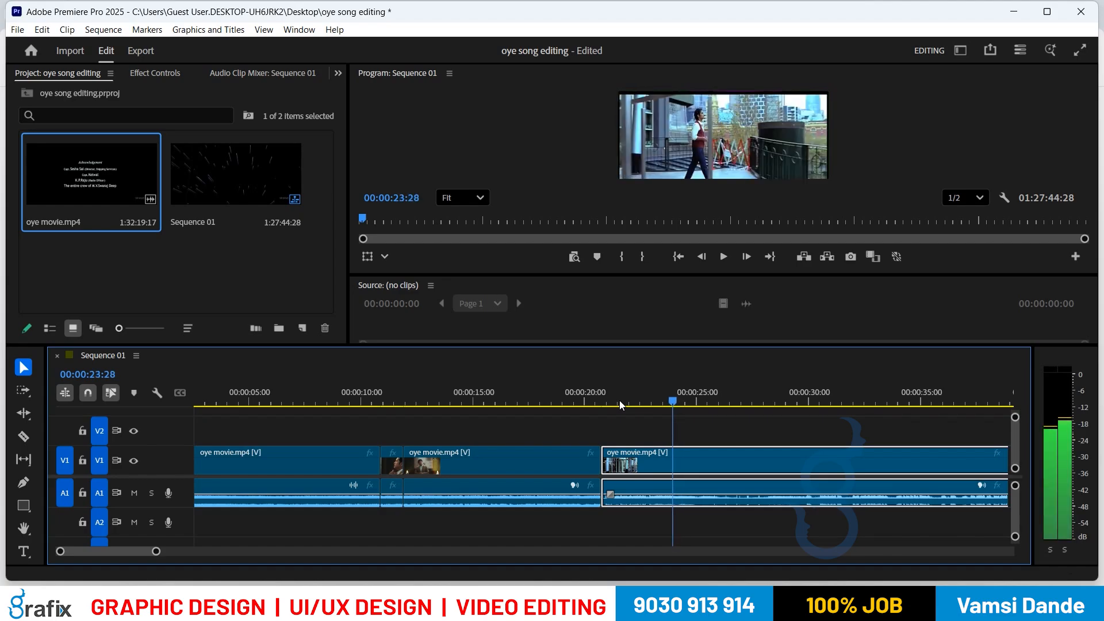
pyautogui.press('Right')
pyautogui.press('Right')
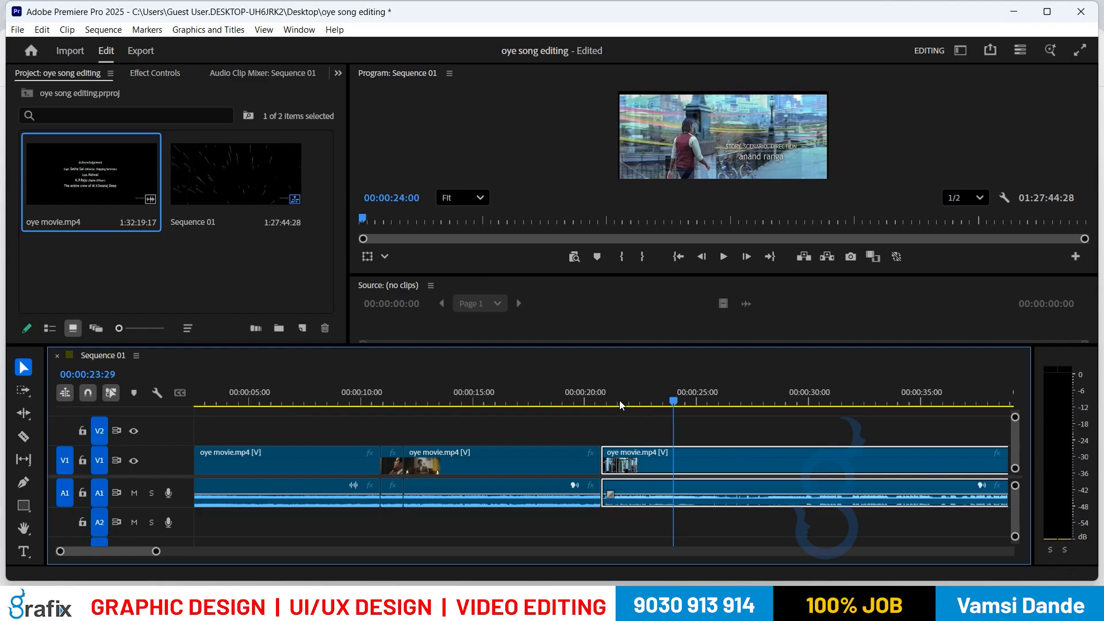
pyautogui.press('Left')
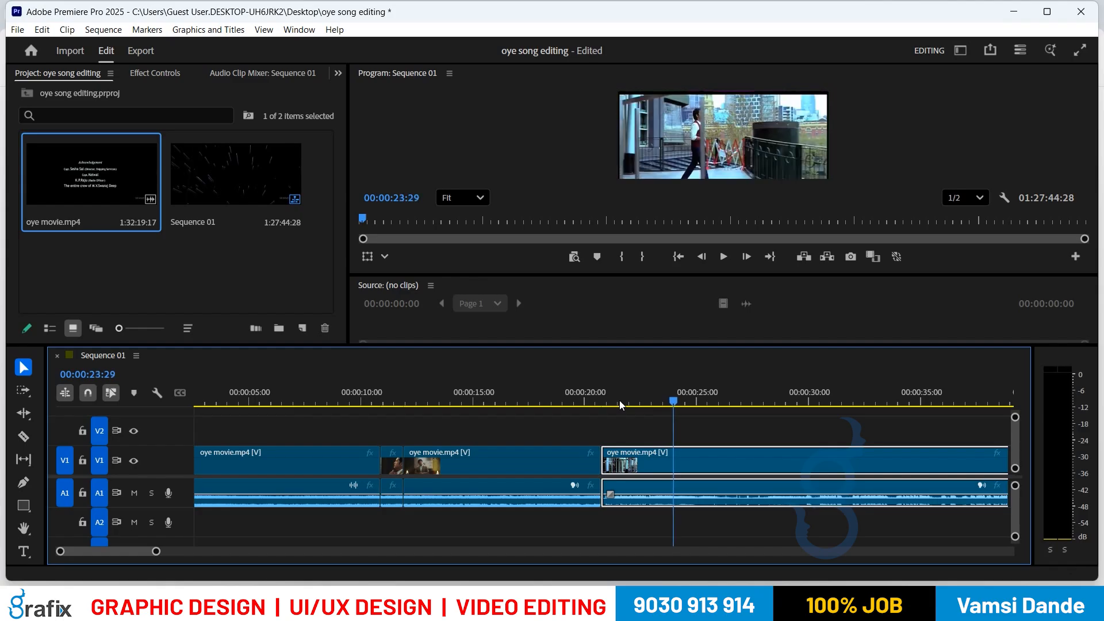
pyautogui.press('Right')
pyautogui.press('Left')
pyautogui.press('Right')
pyautogui.press('Left')
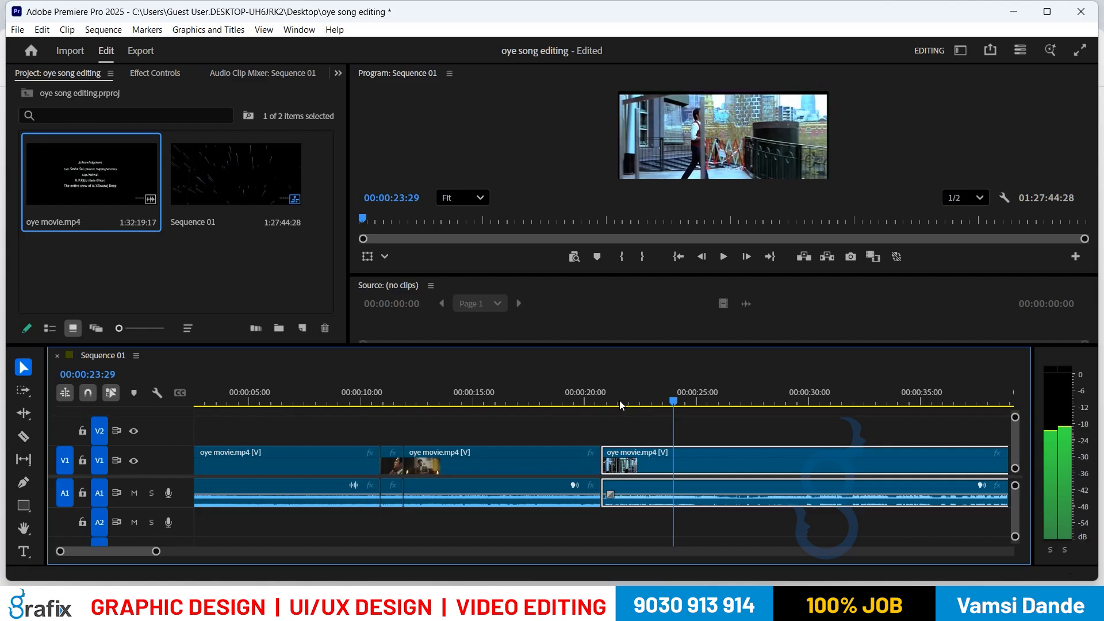
pyautogui.press('Right')
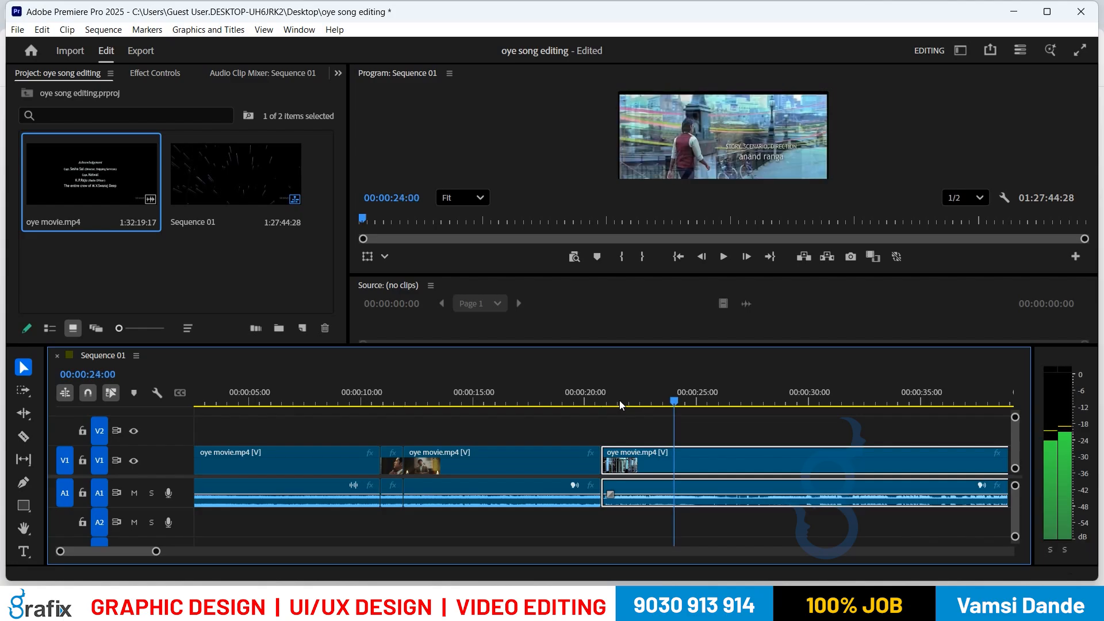
pyautogui.hotkey('ctrl', 'k')
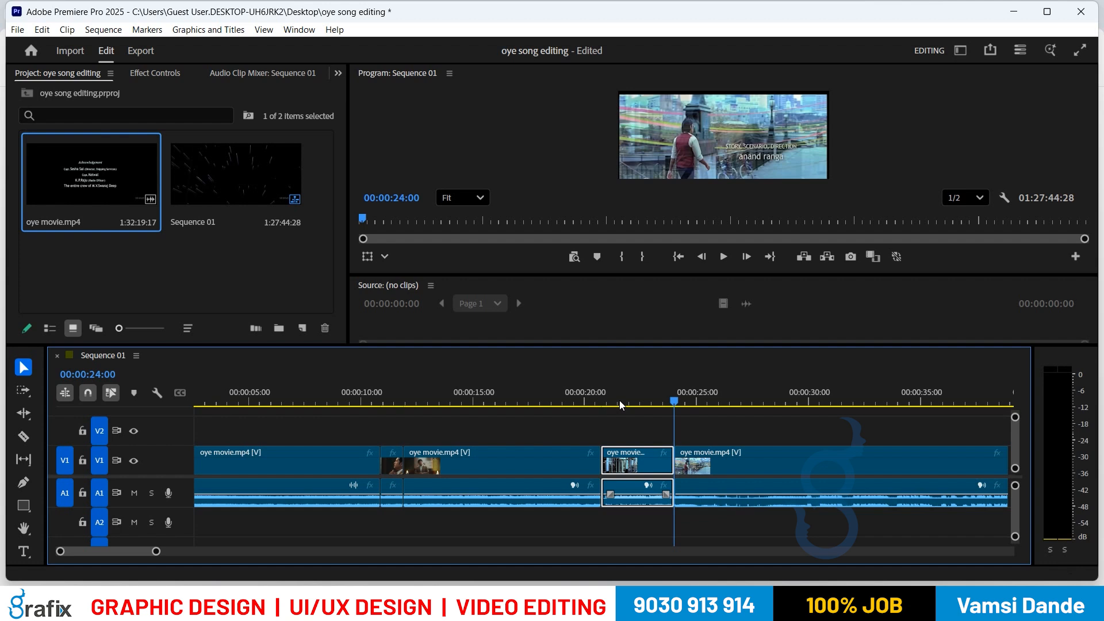
pyautogui.press('space')
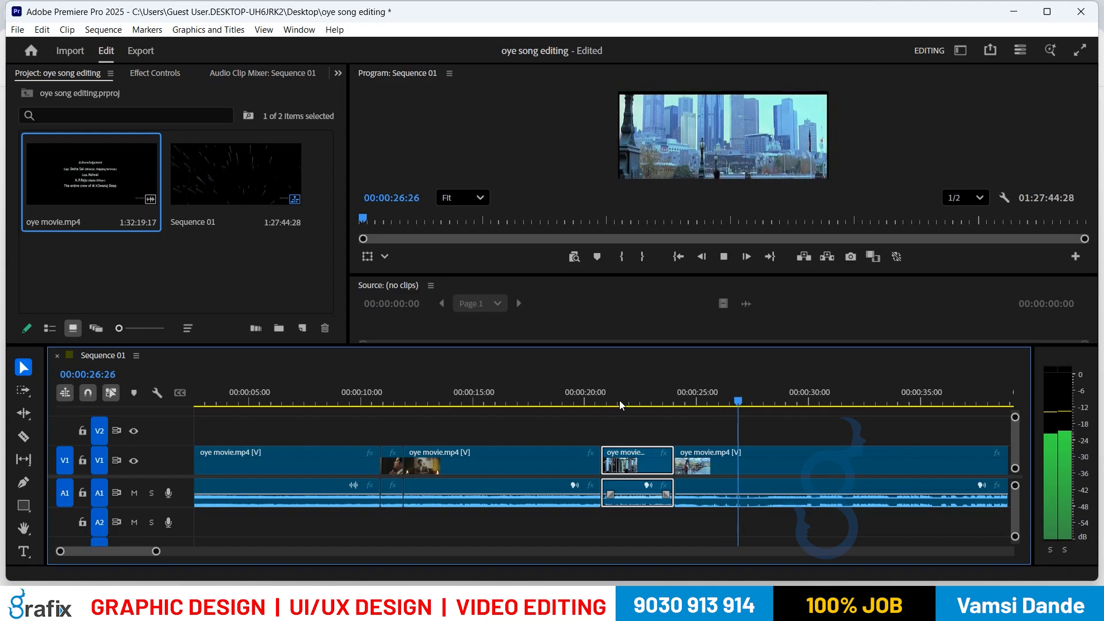
pyautogui.press('space')
pyautogui.press('d')
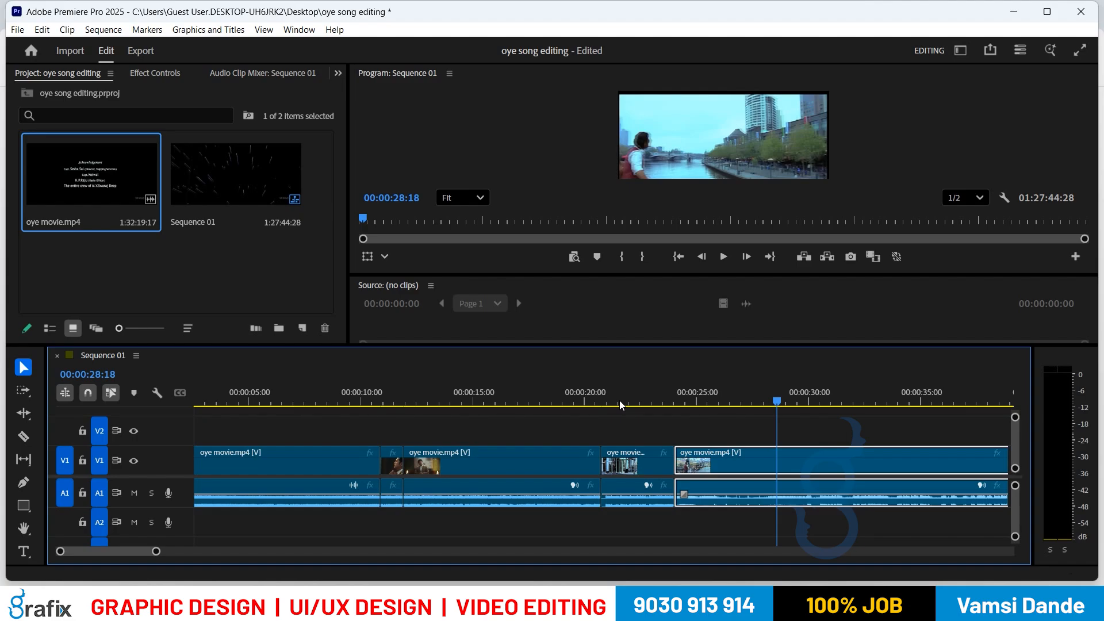
pyautogui.press('Left')
pyautogui.press('Left')
pyautogui.press('Left')
pyautogui.press('Left')
pyautogui.press('Left')
pyautogui.press('Left')
pyautogui.press('Left')
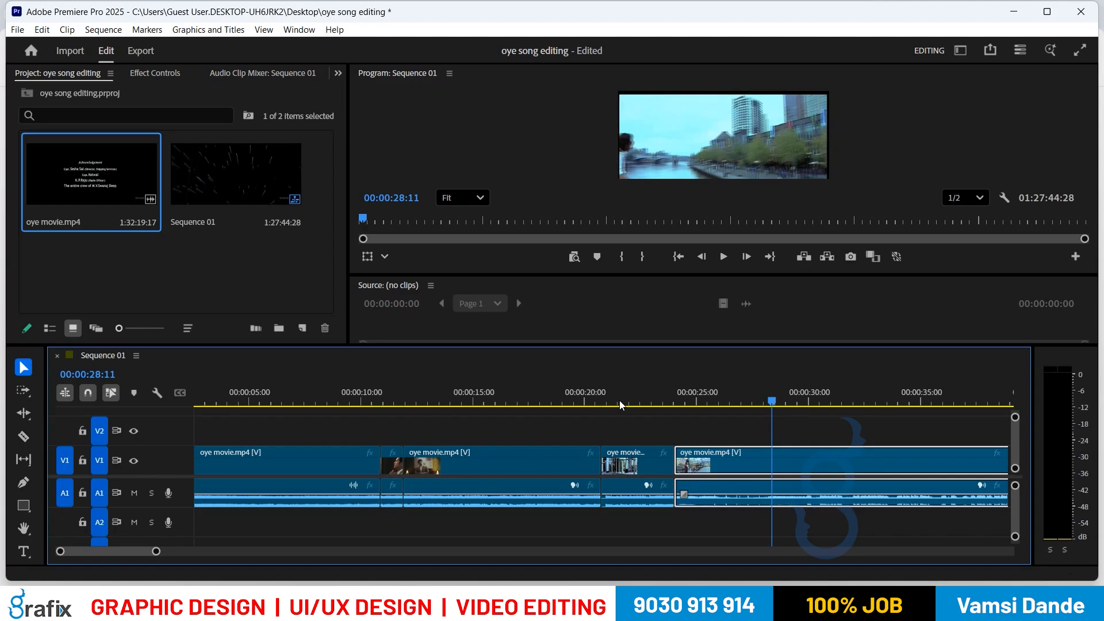
pyautogui.press('Left')
pyautogui.press('Left')
pyautogui.press('Left')
pyautogui.press('Left')
pyautogui.press('Left')
pyautogui.press('Left')
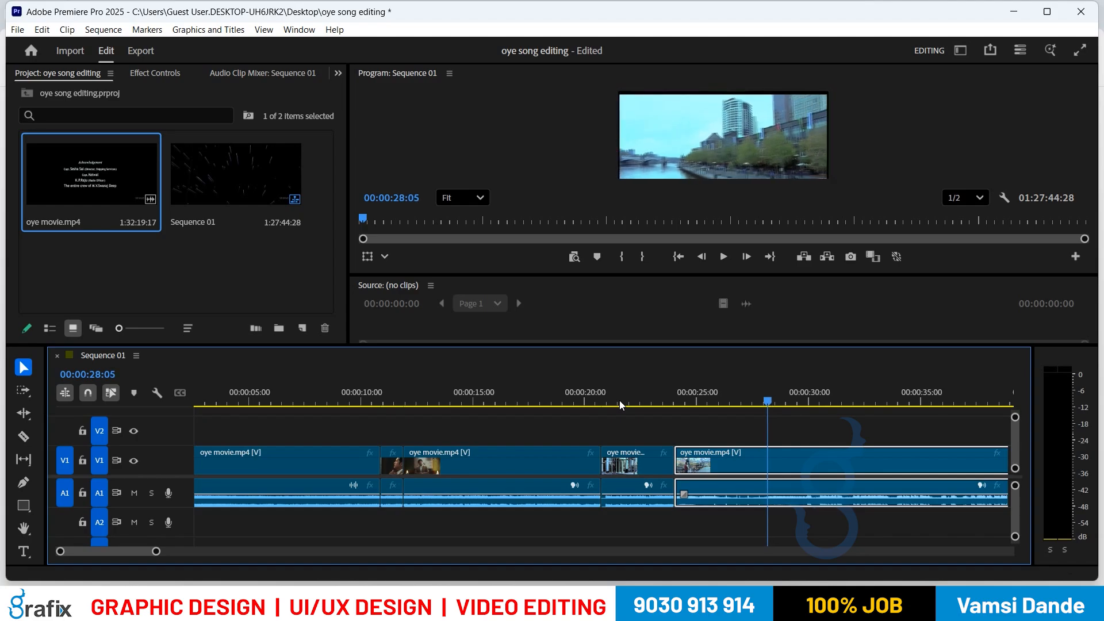
pyautogui.press('Home')
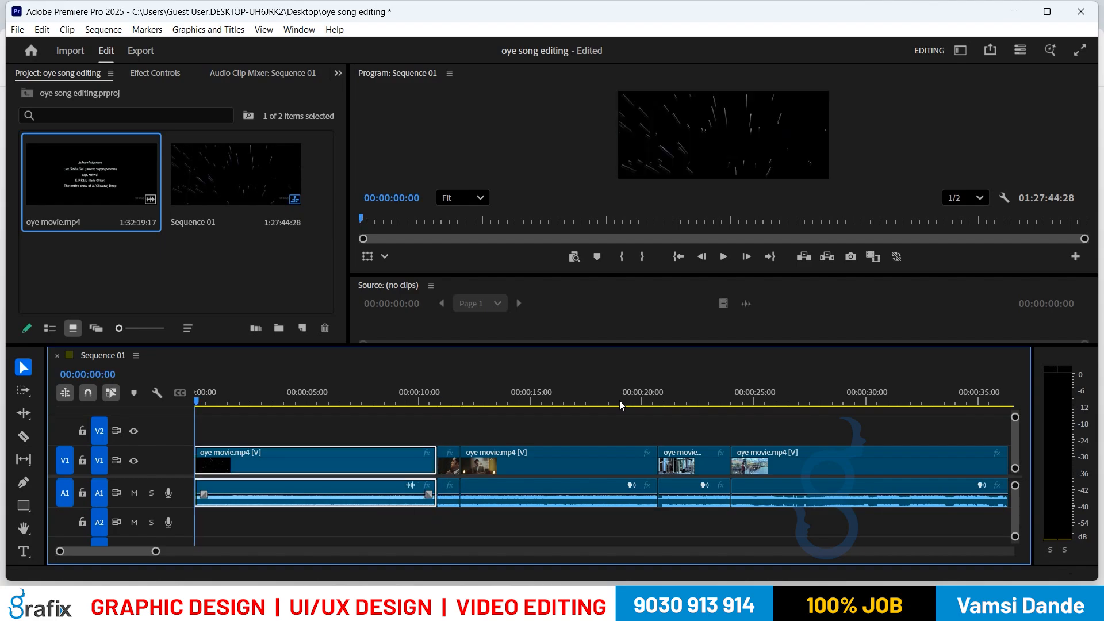
pyautogui.press('space')
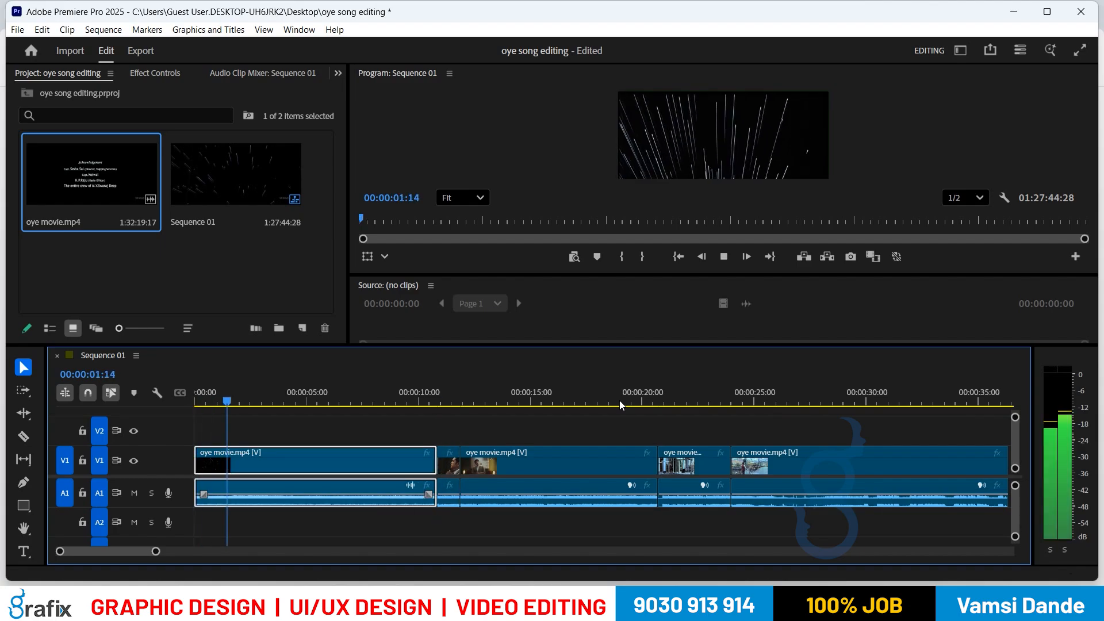
pyautogui.press('space')
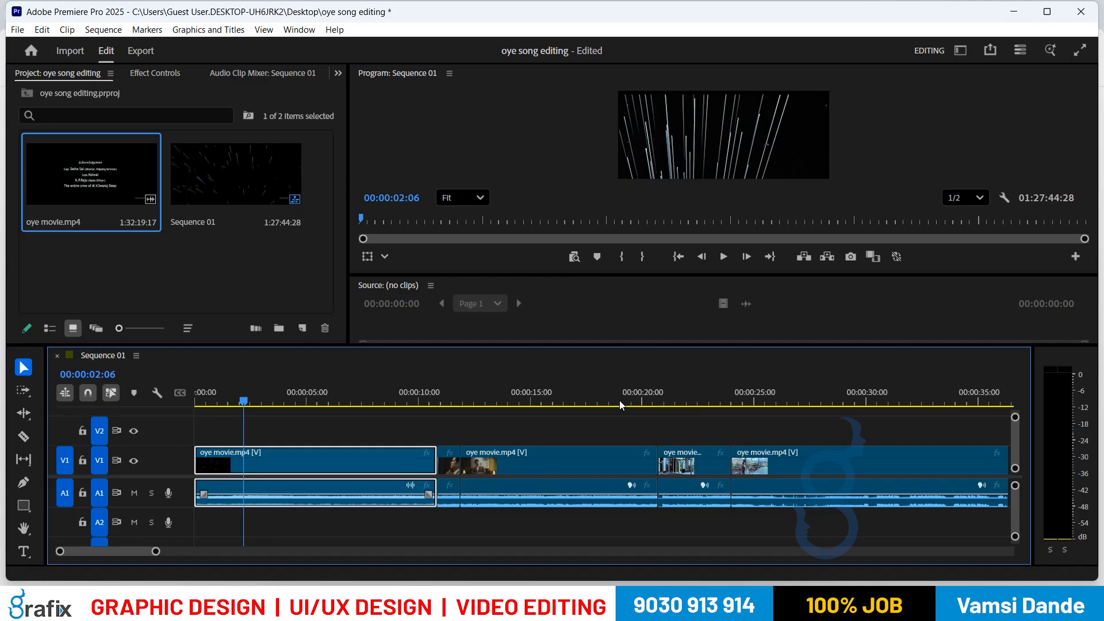
pyautogui.click(200, 281)
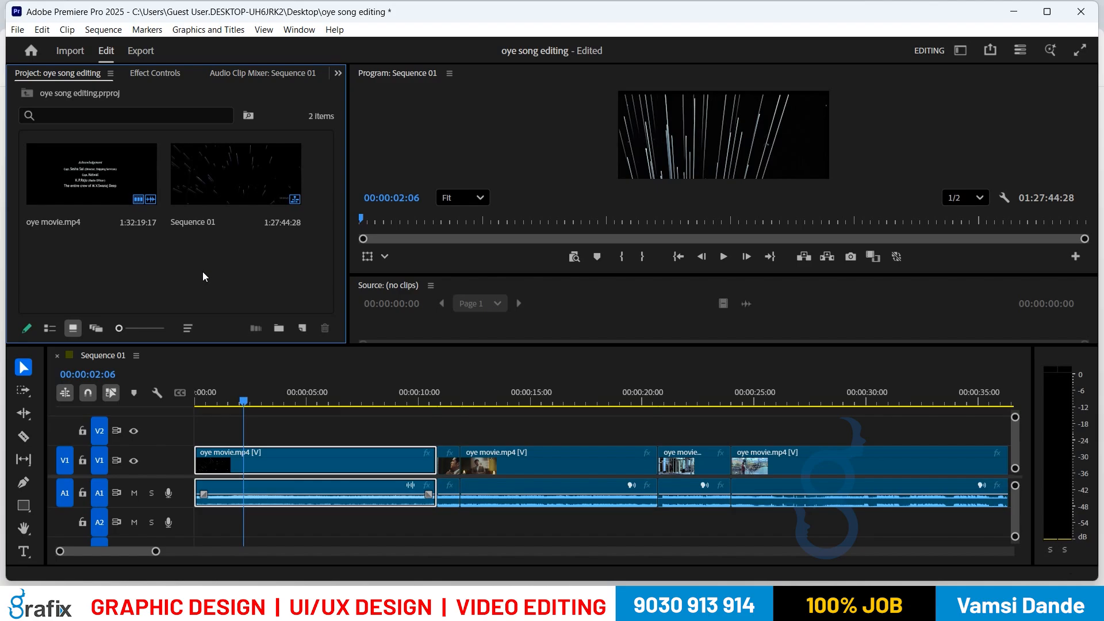
pyautogui.click(296, 401)
pyautogui.click(264, 422)
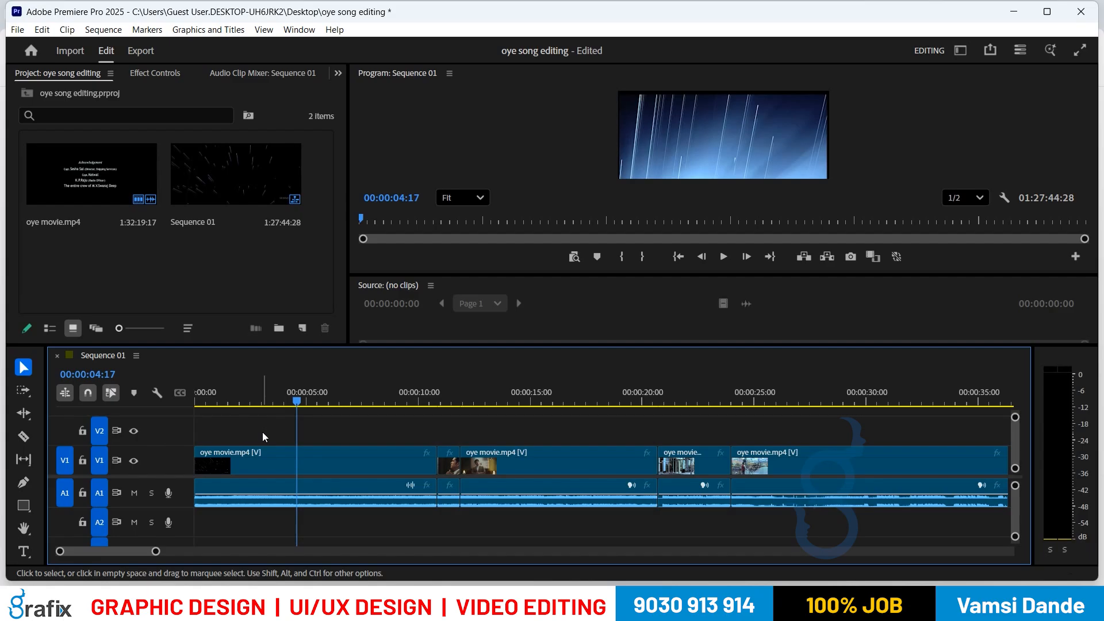
# Step: Delete every clip from Sequence 01 and return the playhead to the start
pyautogui.hotkey('ctrl', 'a')
pyautogui.press('Delete')
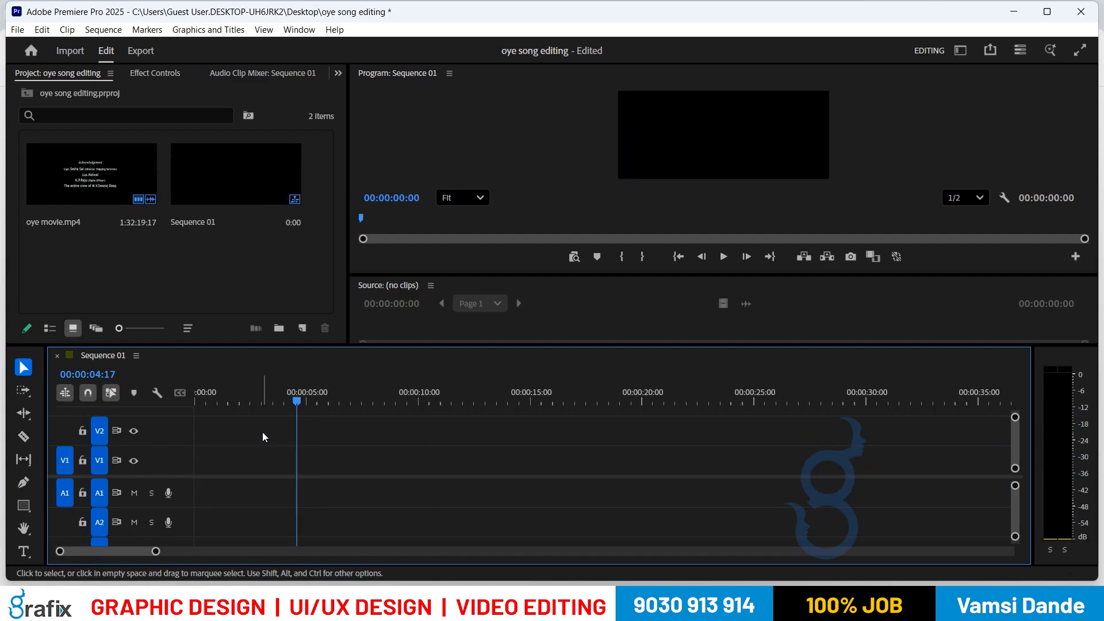
pyautogui.moveTo(266, 394); pyautogui.dragTo(196, 396)
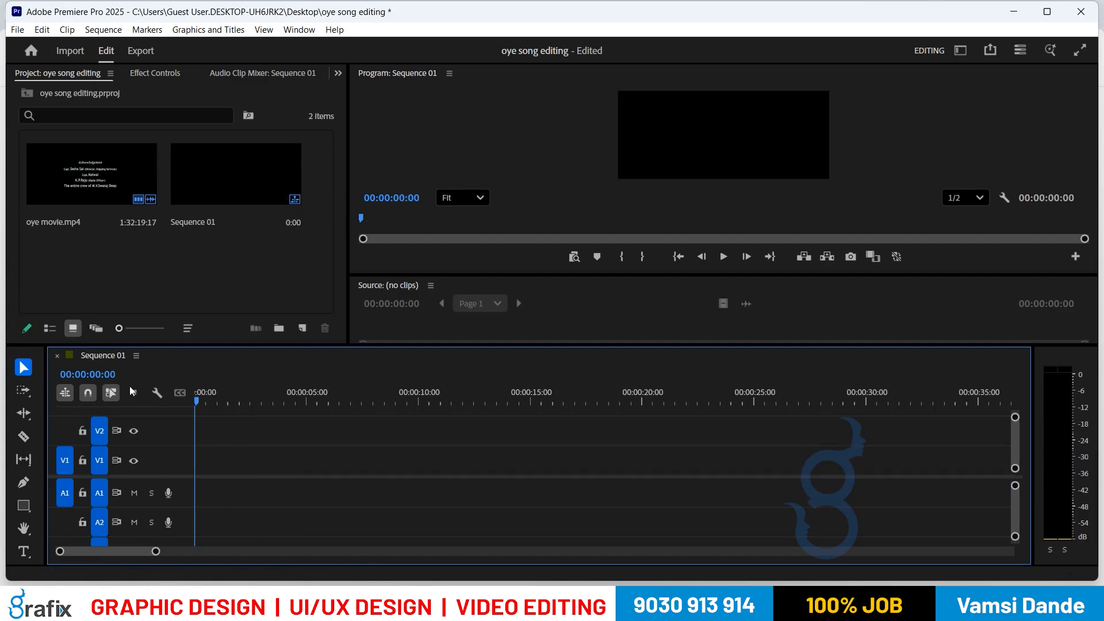
# Step: Open oye movie.mp4 in the Source monitor, docked beside the Program monitor and widened
pyautogui.doubleClick(84, 183)
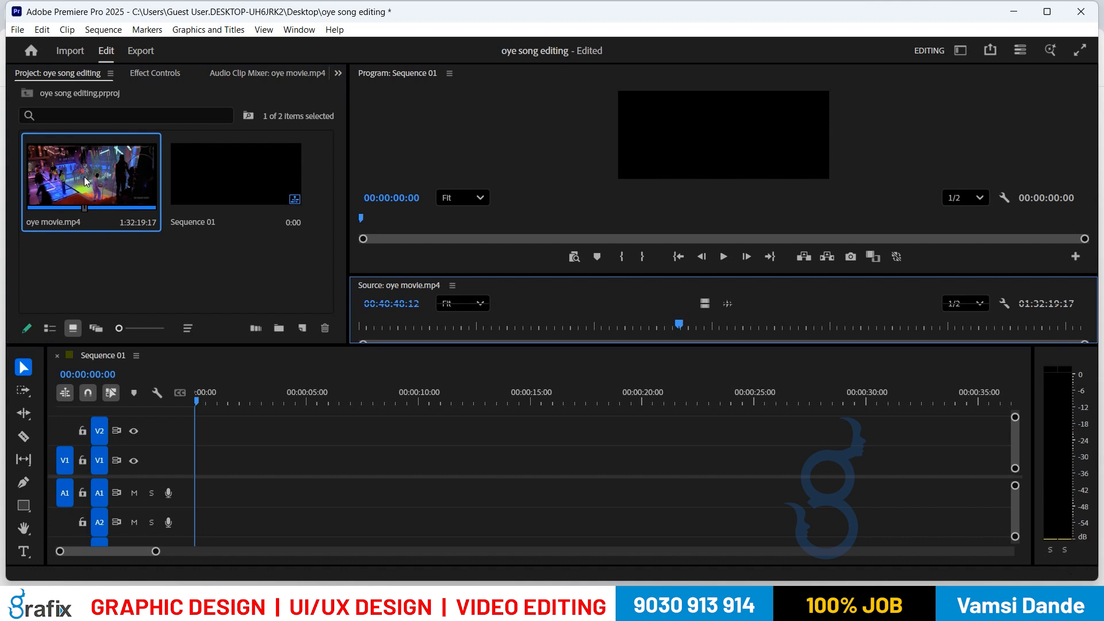
pyautogui.moveTo(92, 172); pyautogui.dragTo(333, 256)
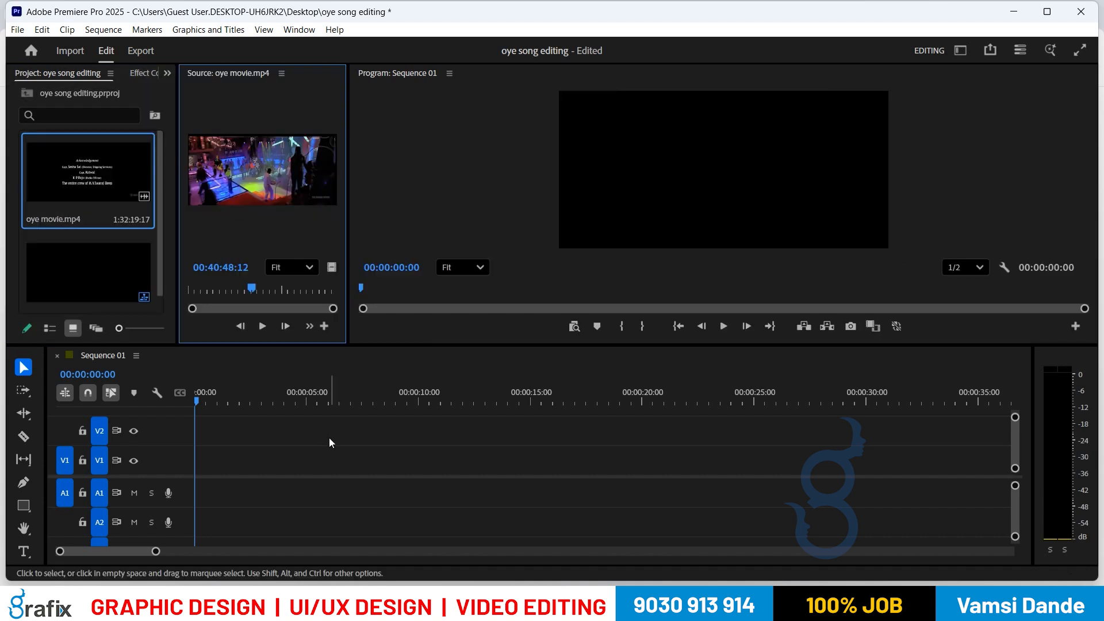
pyautogui.moveTo(348, 216); pyautogui.dragTo(605, 213)
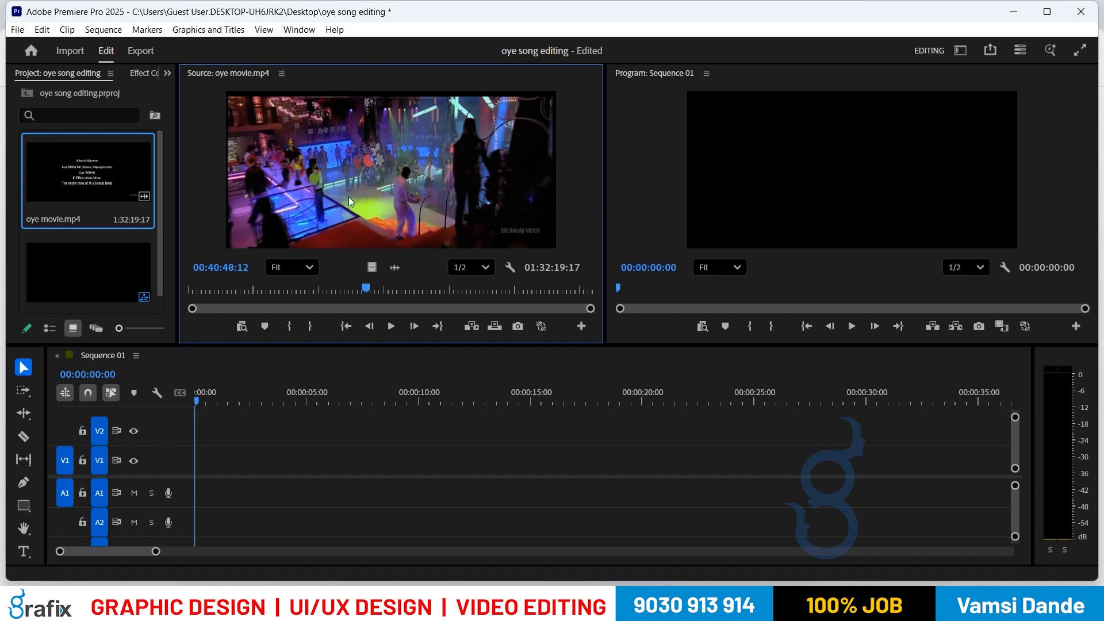
# Step: Scrub oye movie.mp4 to 00:12:43:02 and set an In point there
pyautogui.moveTo(258, 302)
pyautogui.mouseDown()
pyautogui.moveTo(267, 300)
pyautogui.moveTo(247, 308)
pyautogui.moveTo(244, 293)
pyautogui.mouseUp()
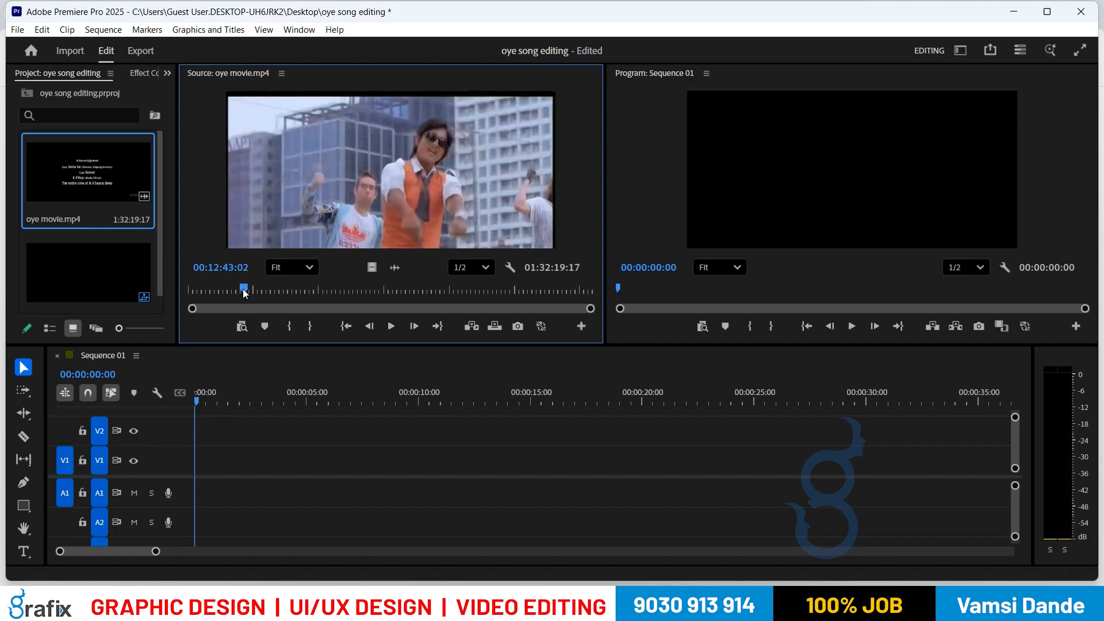
pyautogui.press('i')
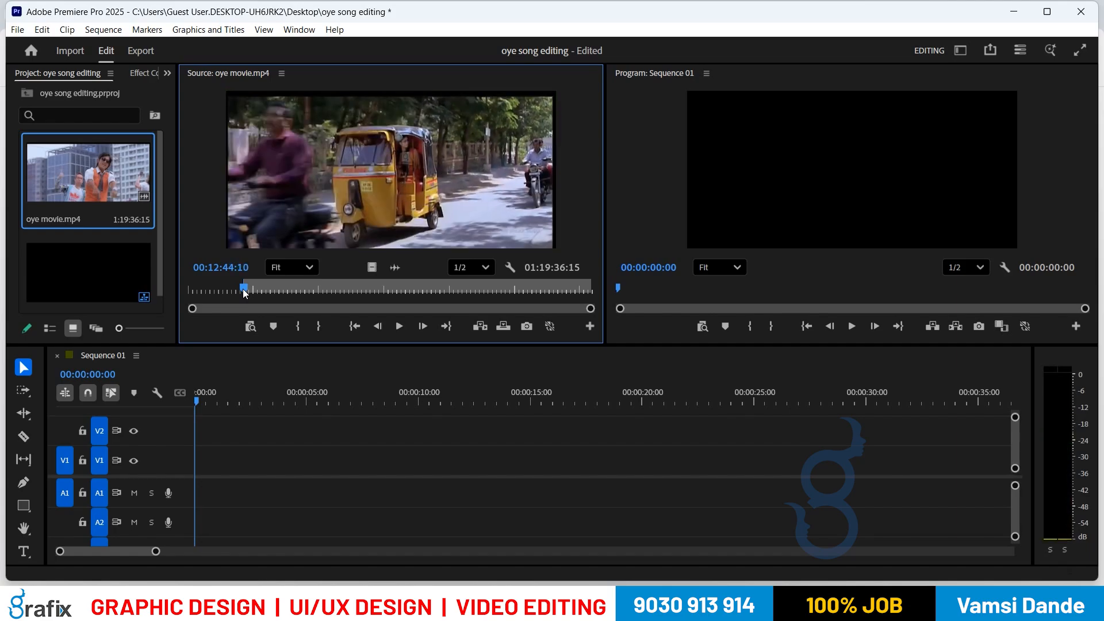
# Step: Set an Out point for a 00:00:01:09 portion and drag it onto V1 near 7 seconds
pyautogui.press('o')
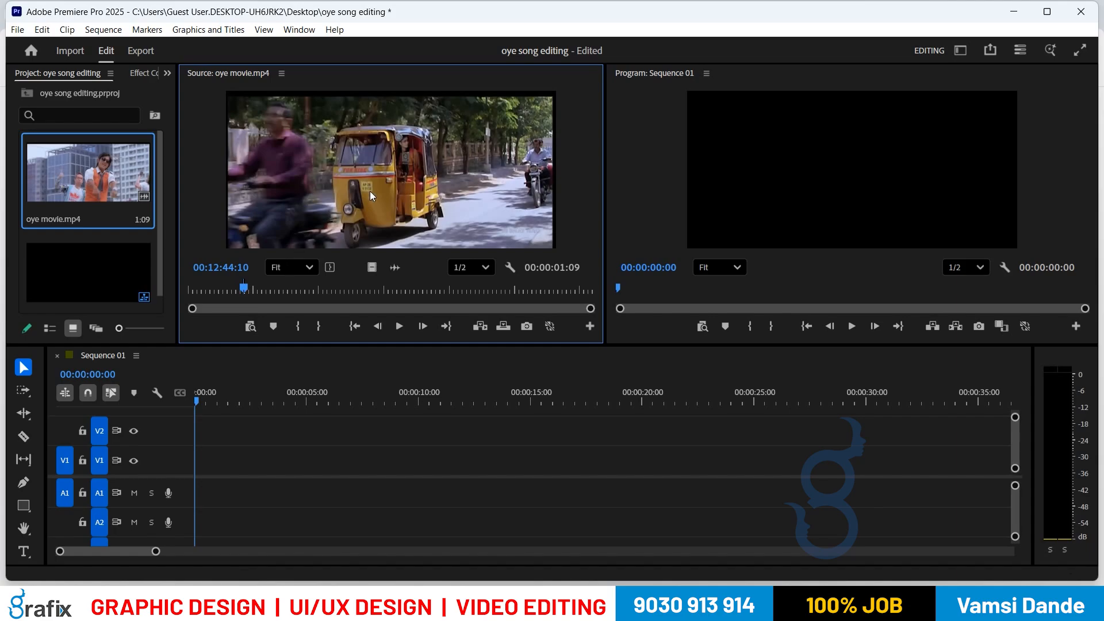
pyautogui.moveTo(376, 183); pyautogui.dragTo(336, 484)
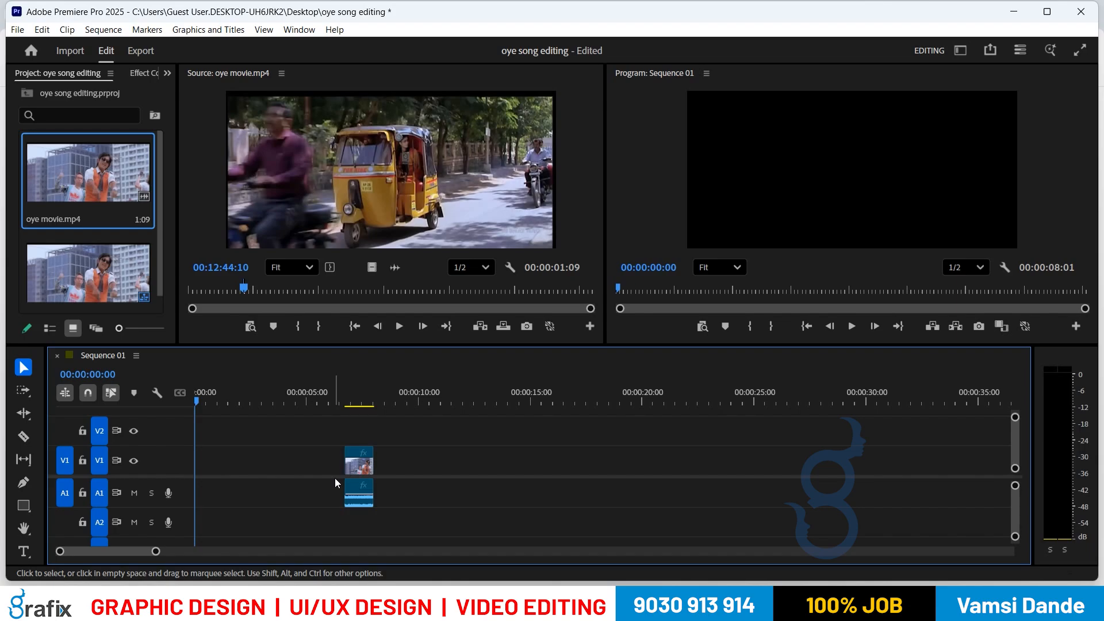
# Step: Select the placed oye movie.mp4 clip on V1 and delete it
pyautogui.click(362, 468)
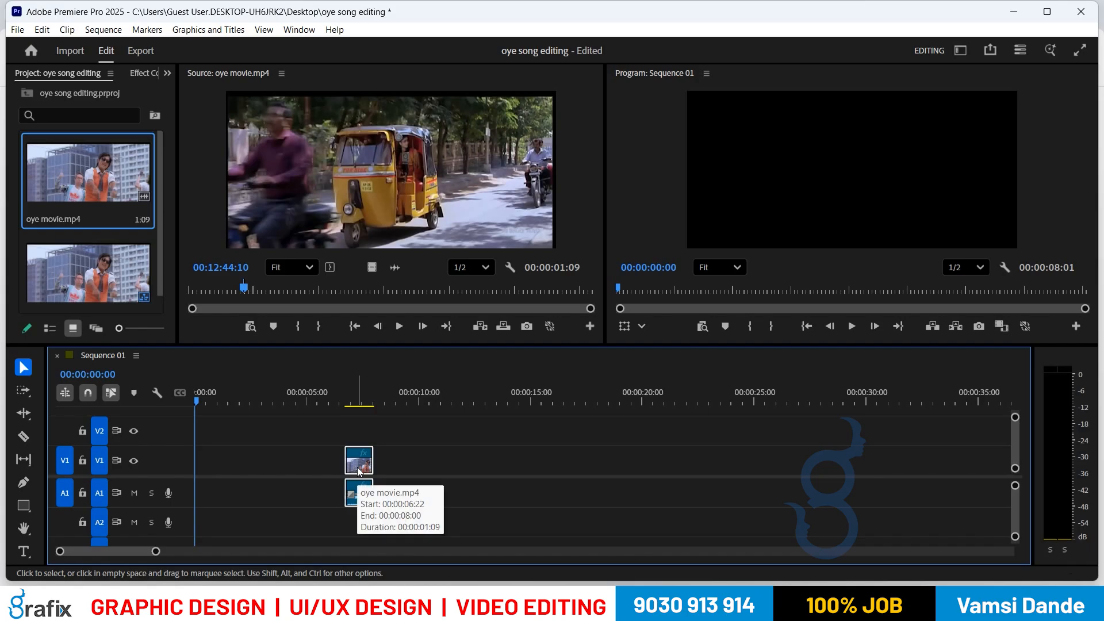
pyautogui.press('Delete')
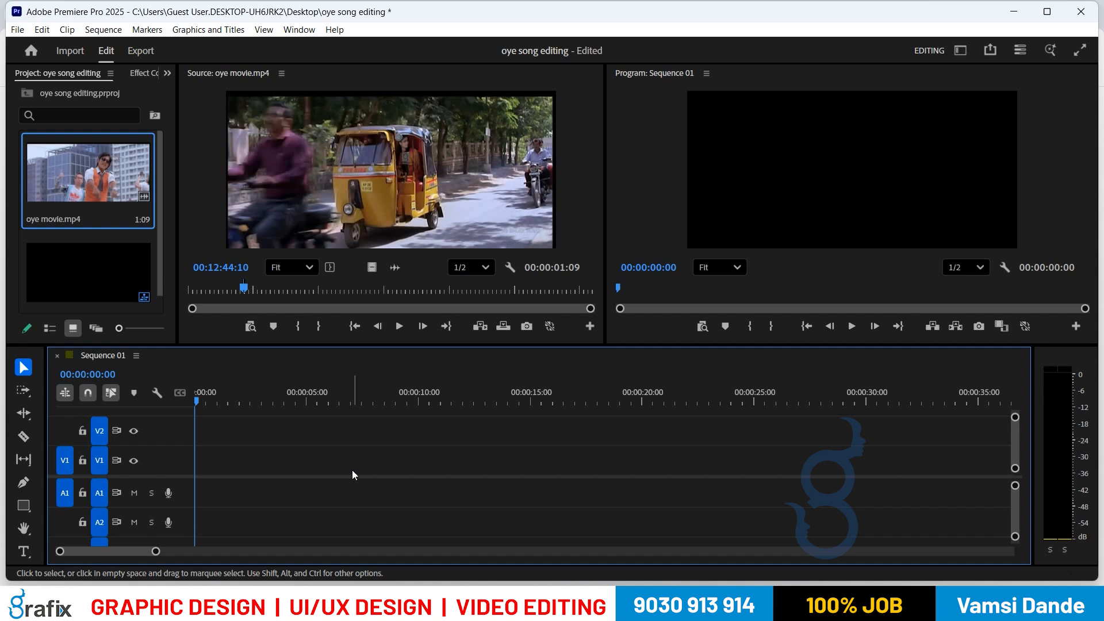
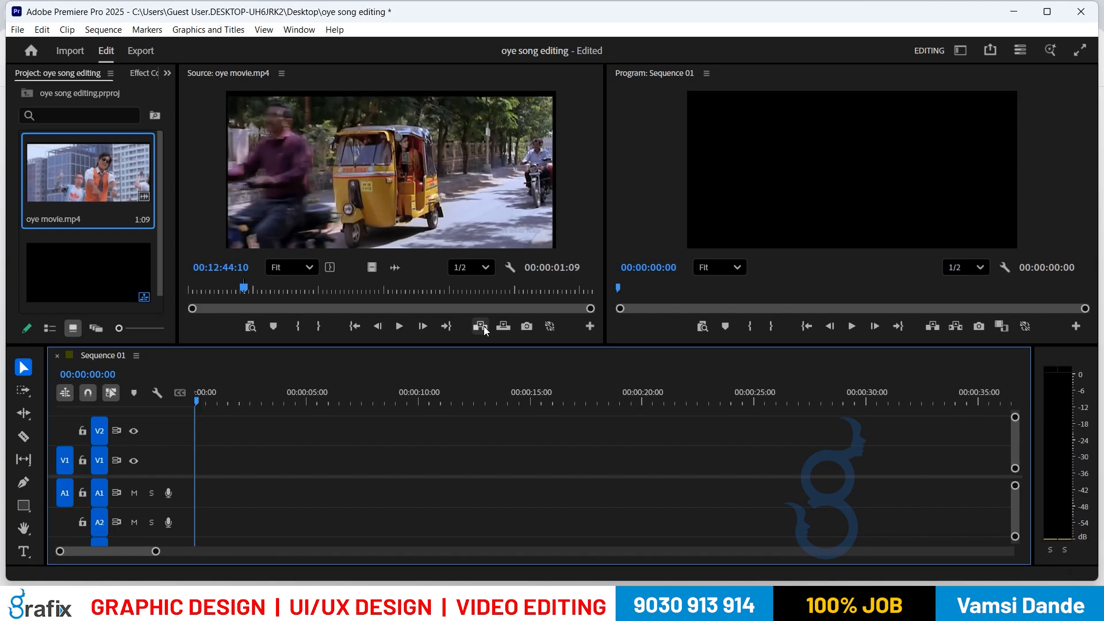
# Step: Insert the marked 00:00:01:09 oye movie.mp4 range at the start of Sequence 01 on V1/A1
pyautogui.click(483, 326)
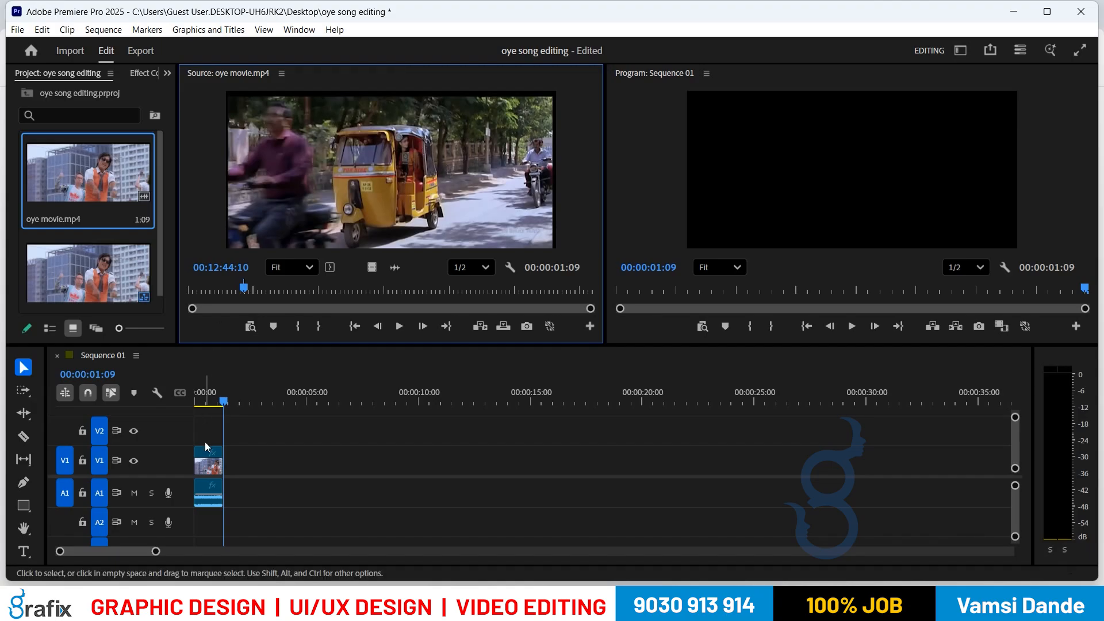
pyautogui.moveTo(205, 455)
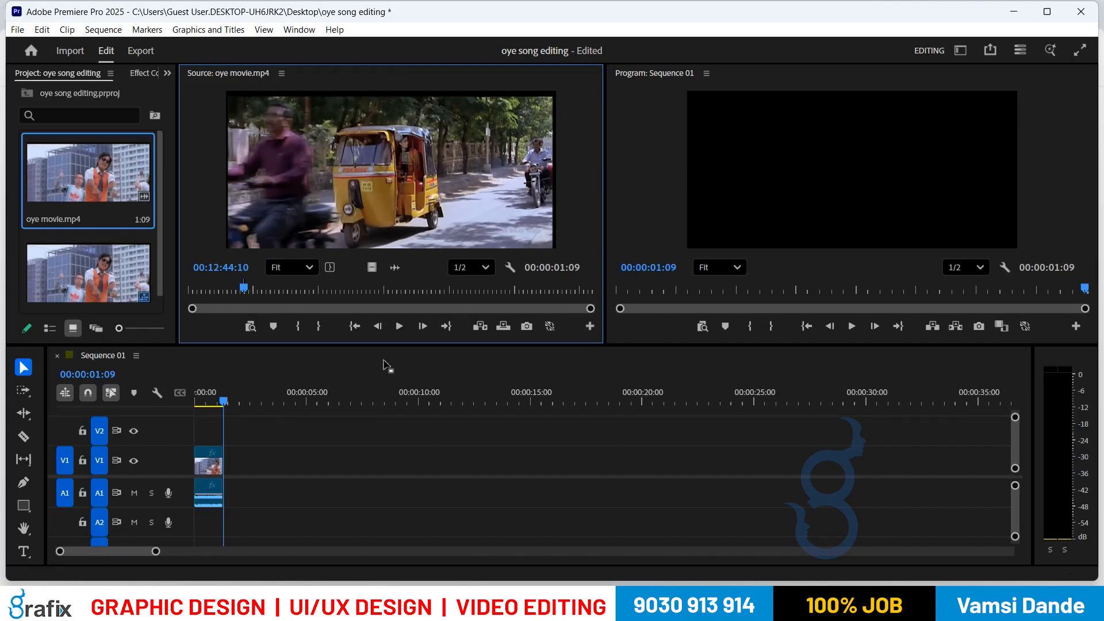
pyautogui.click(409, 387)
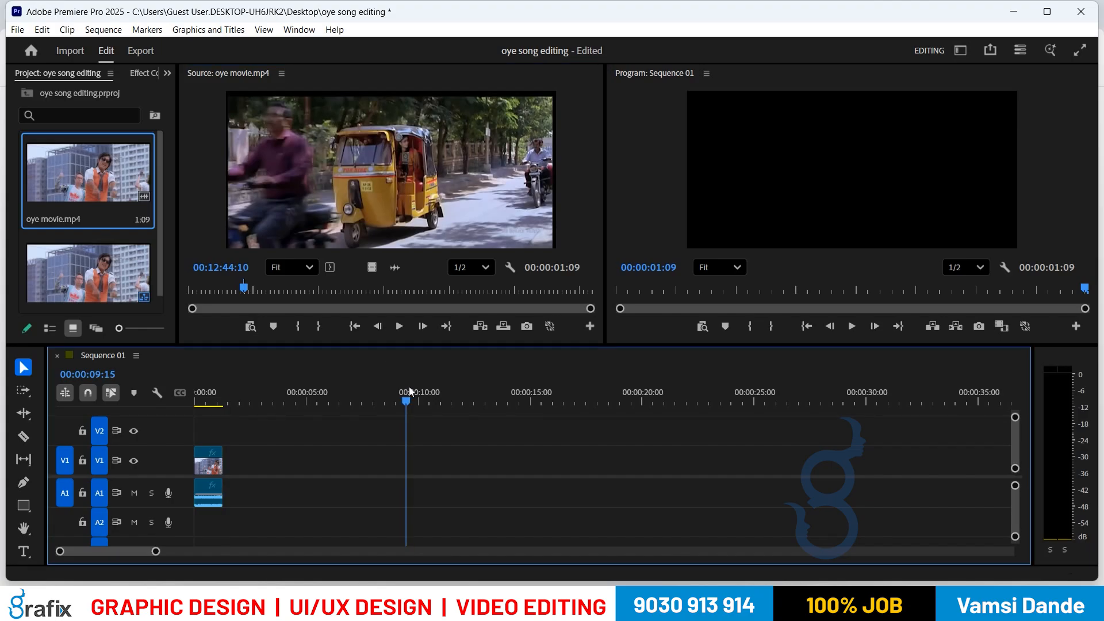
pyautogui.click(476, 328)
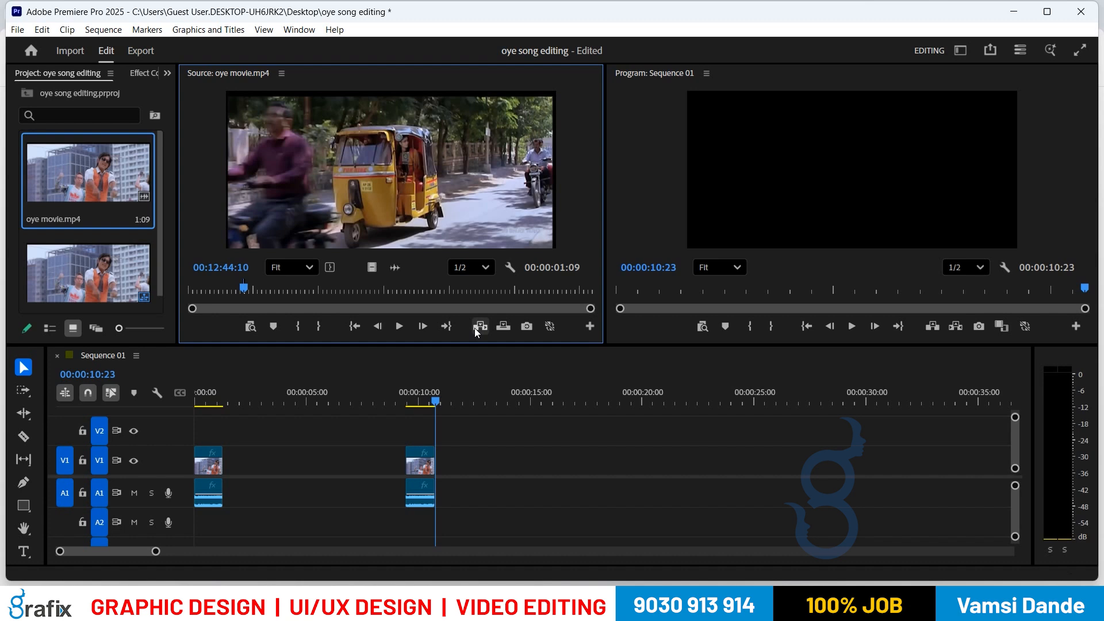
pyautogui.click(426, 469)
pyautogui.press('Delete')
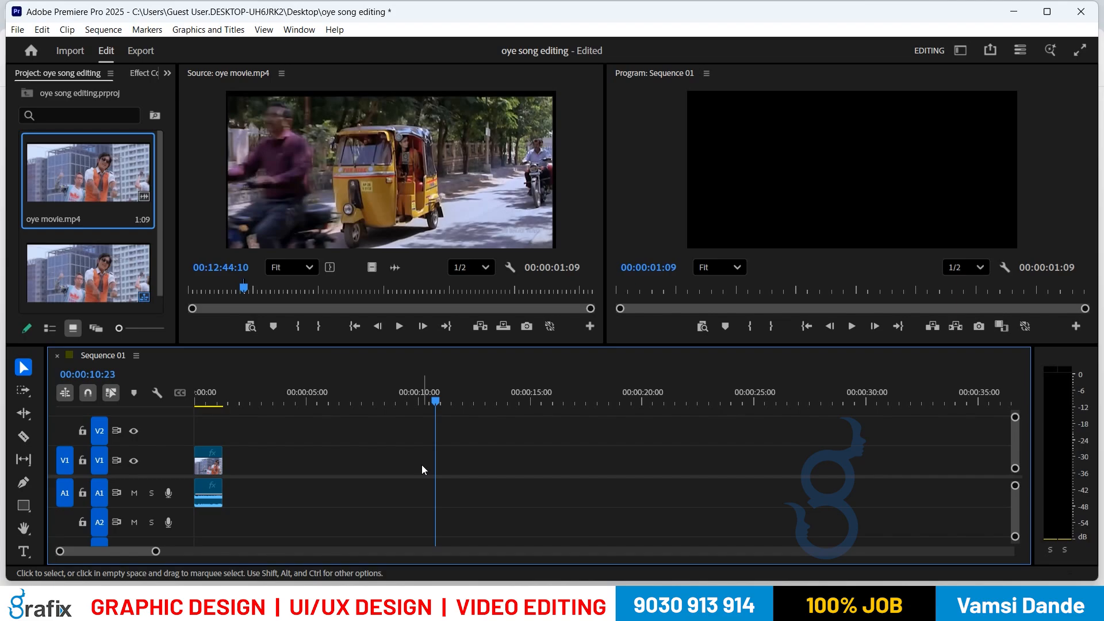
# Step: Launch the On-Screen Keyboard with osk, minimize it, and return the Sequence 01 playhead to 00:00:00:00
pyautogui.press('super+r')
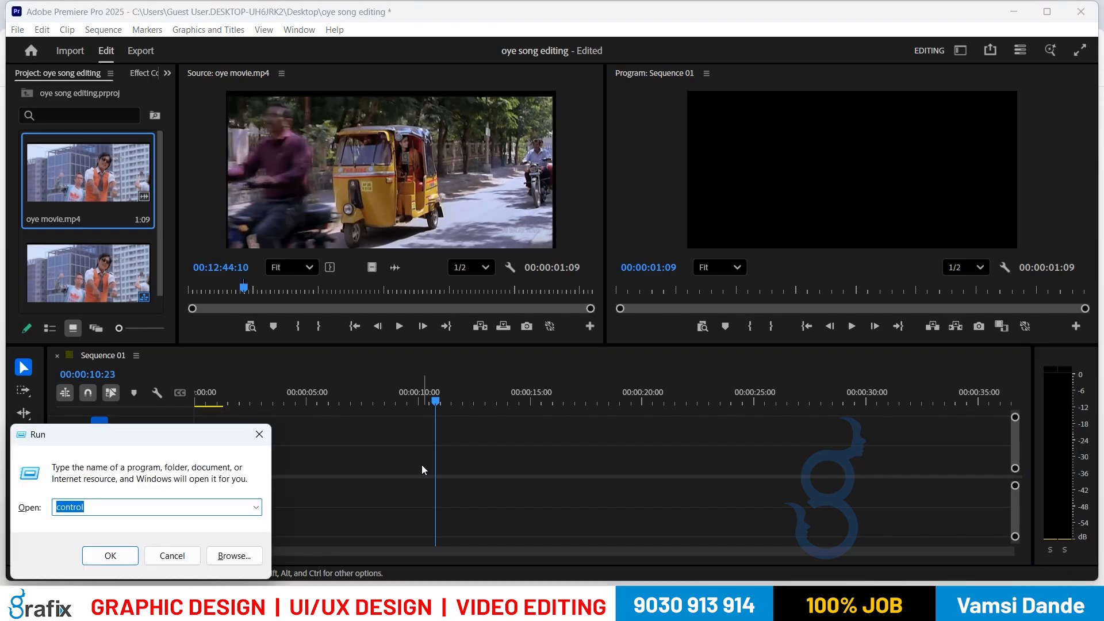
pyautogui.write('osk')
pyautogui.press('Return')
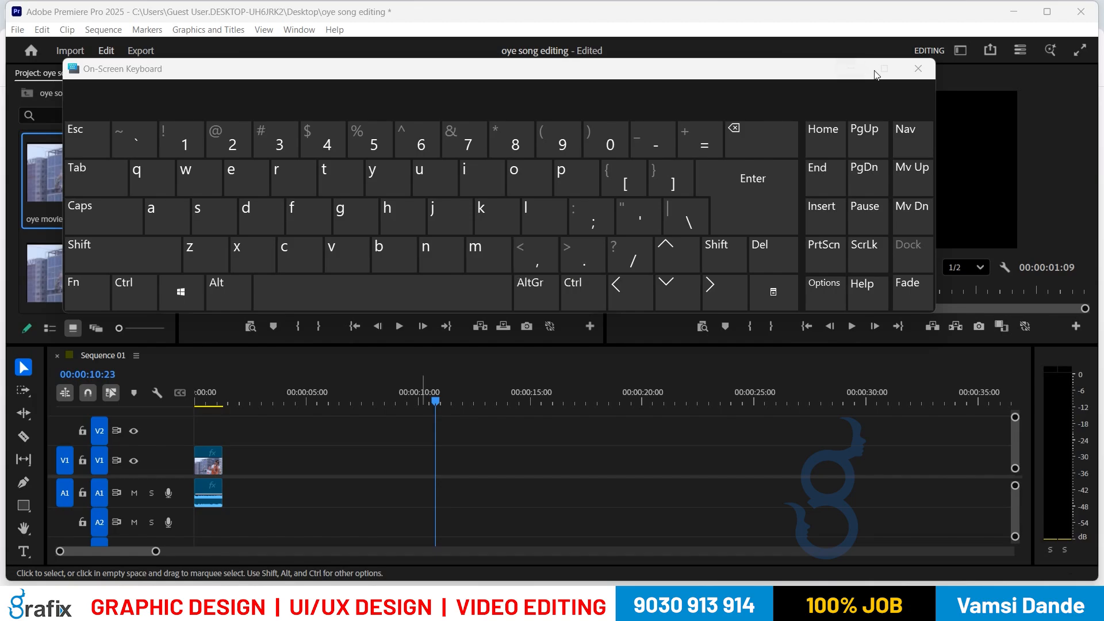
pyautogui.click(851, 68)
pyautogui.moveTo(412, 378); pyautogui.dragTo(177, 372)
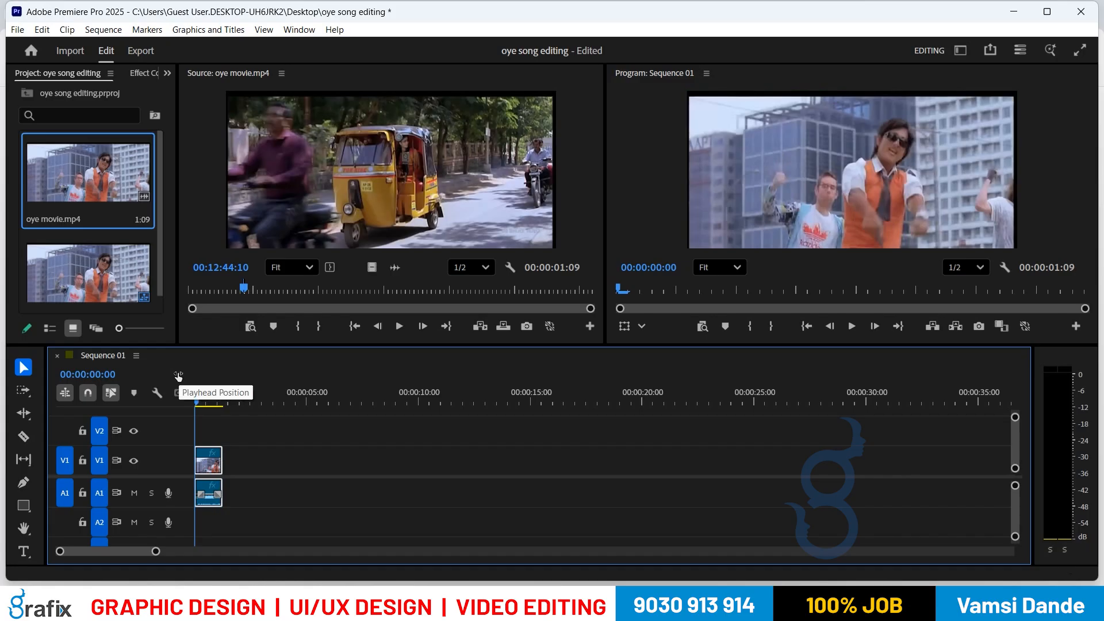
pyautogui.hotkey('ctrl', 'i')
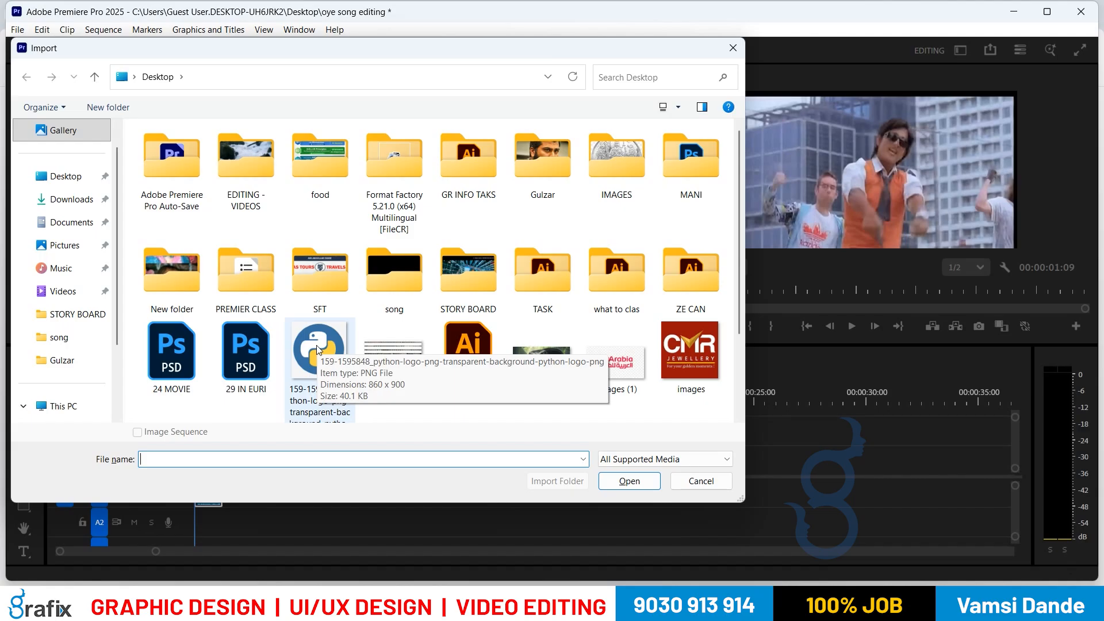
pyautogui.click(77, 184)
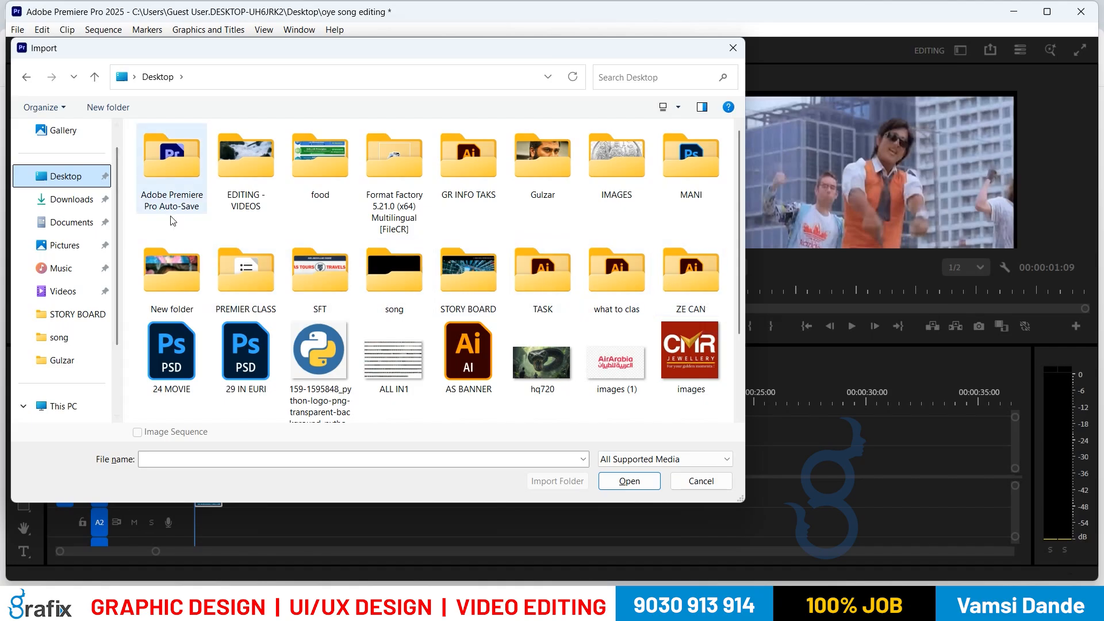
pyautogui.scroll(-2, 287, 279)
pyautogui.scroll(2, 285, 275)
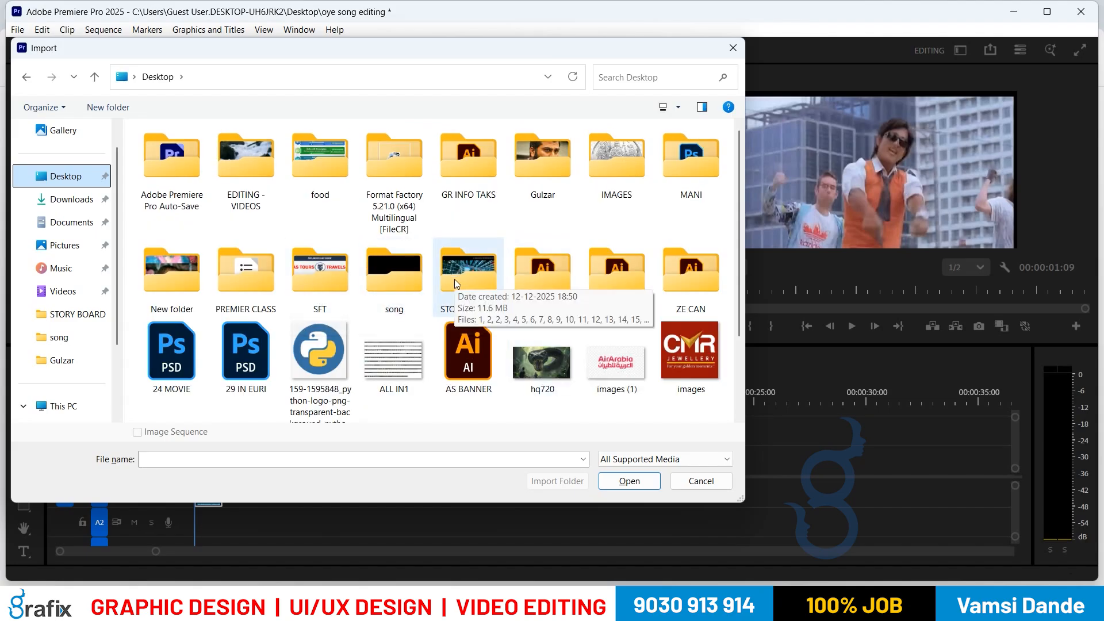
pyautogui.doubleClick(234, 150)
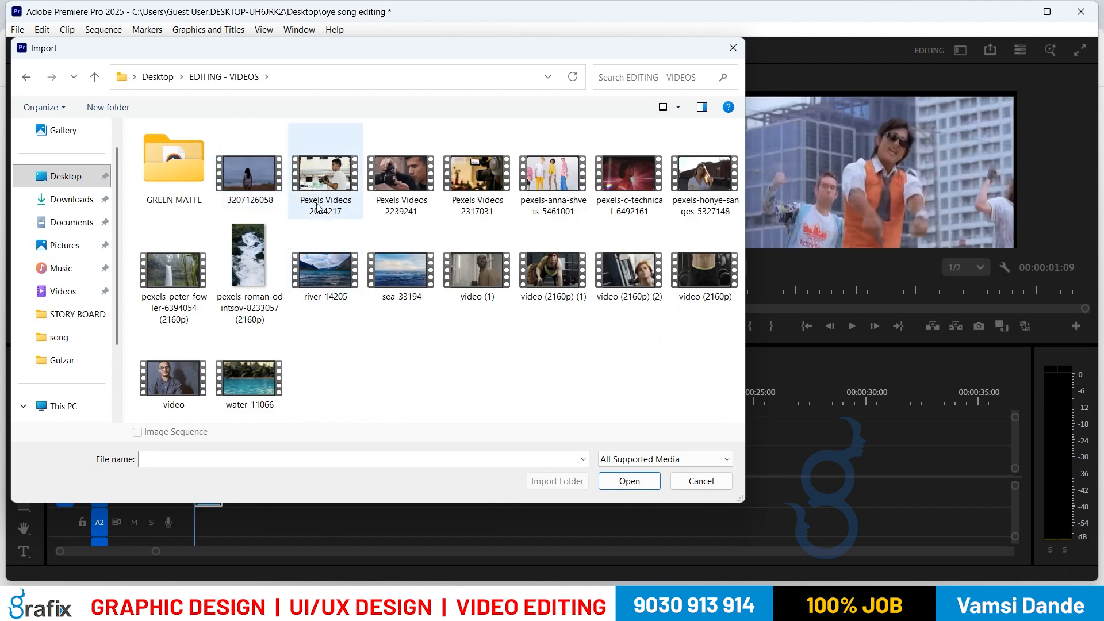
pyautogui.click(274, 184)
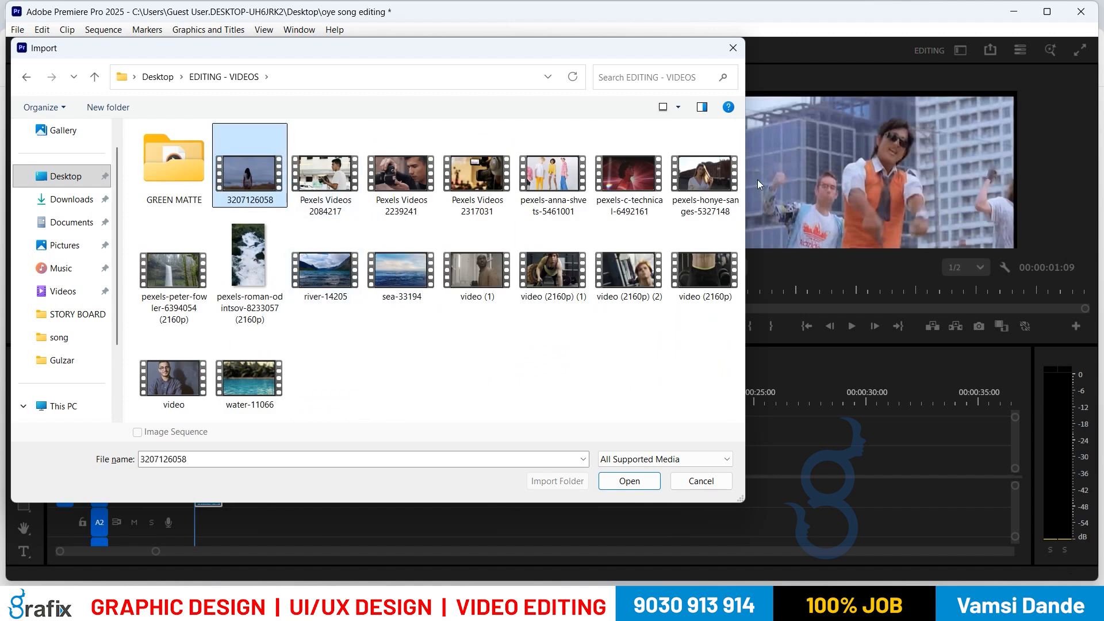
pyautogui.keyDown('shift'); pyautogui.click(718, 194); pyautogui.keyUp('shift')
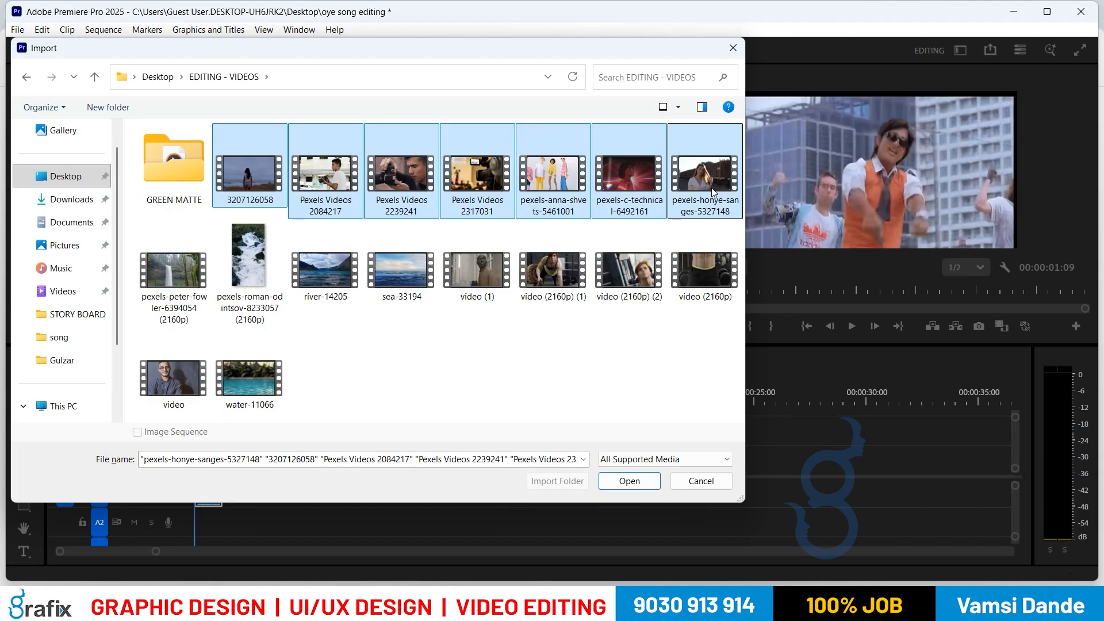
pyautogui.doubleClick(709, 181)
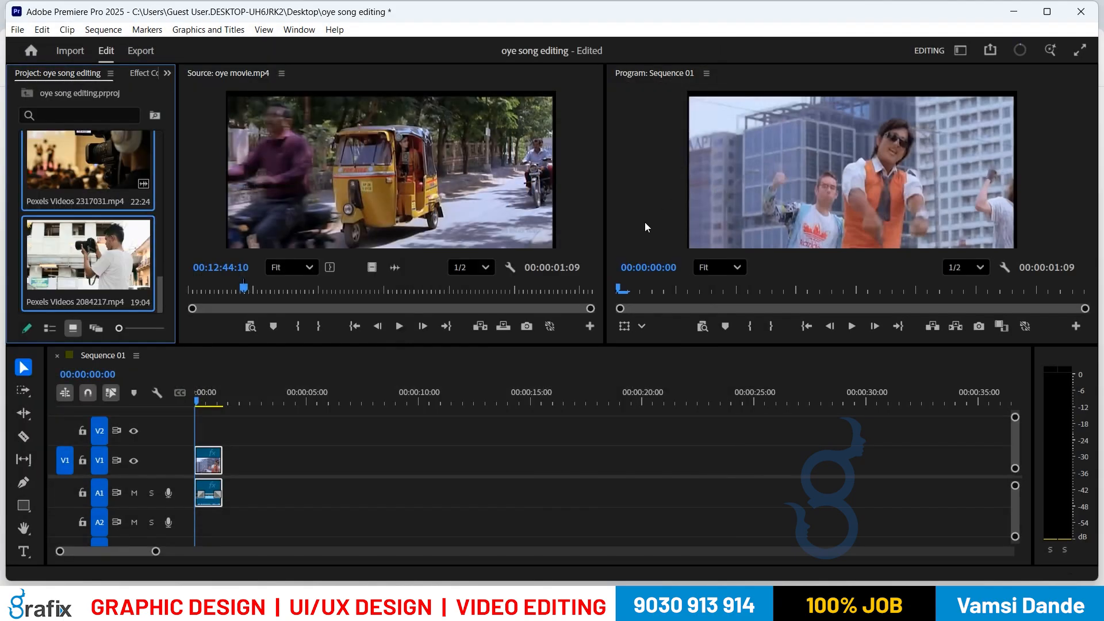
# Step: Load Pexels Videos 2317031 in the Source monitor and mark In 00:00:04:13 to Out 00:00:05:14
pyautogui.doubleClick(96, 178)
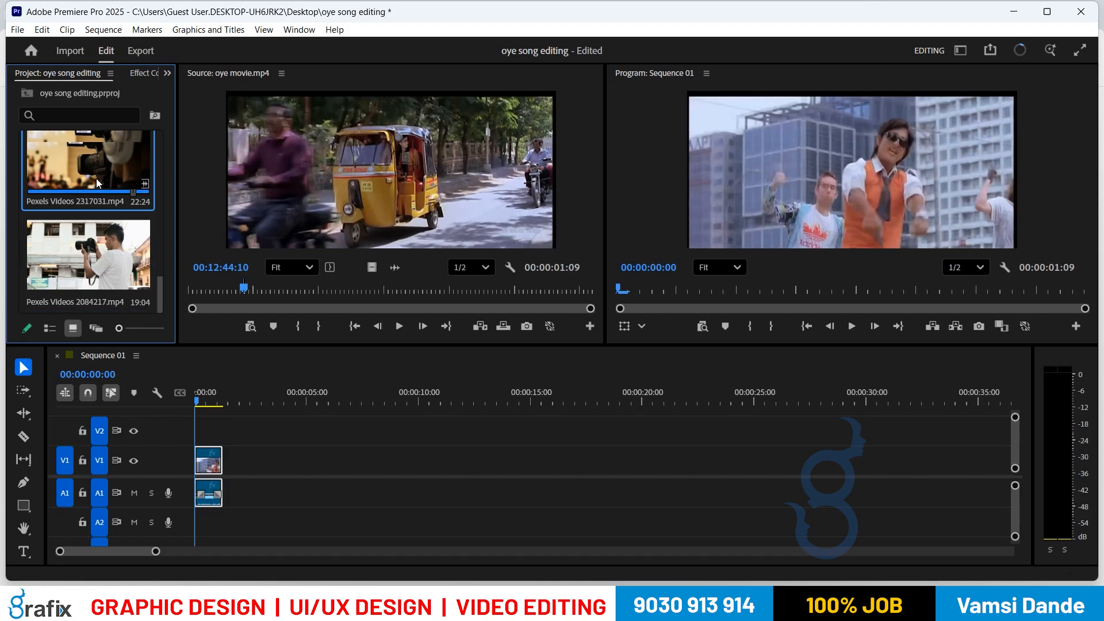
pyautogui.click(281, 291)
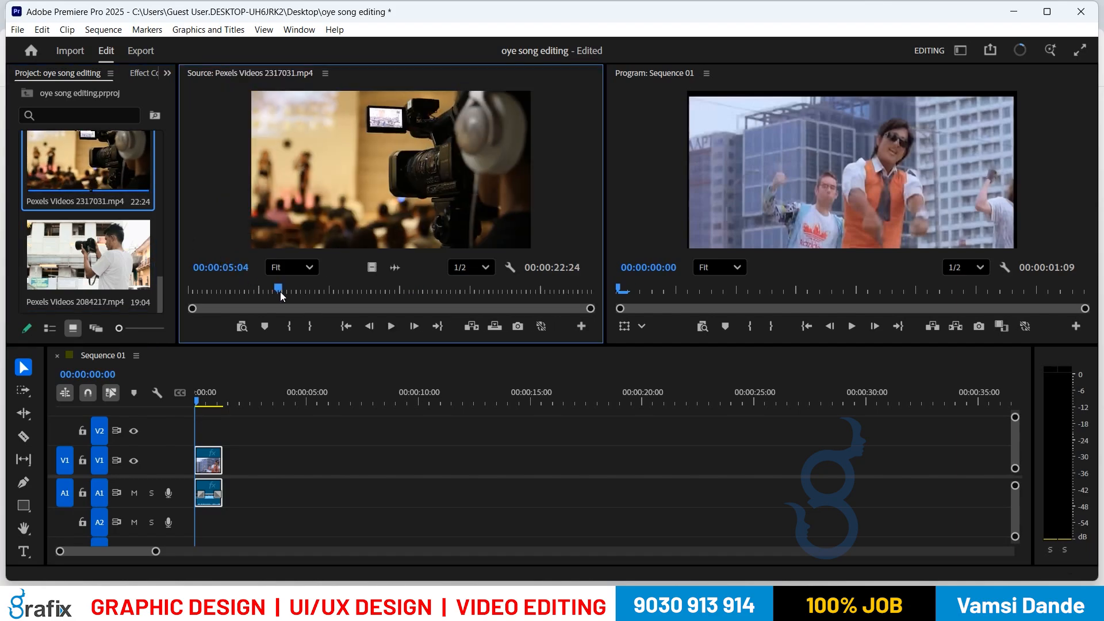
pyautogui.moveTo(281, 292); pyautogui.dragTo(268, 294)
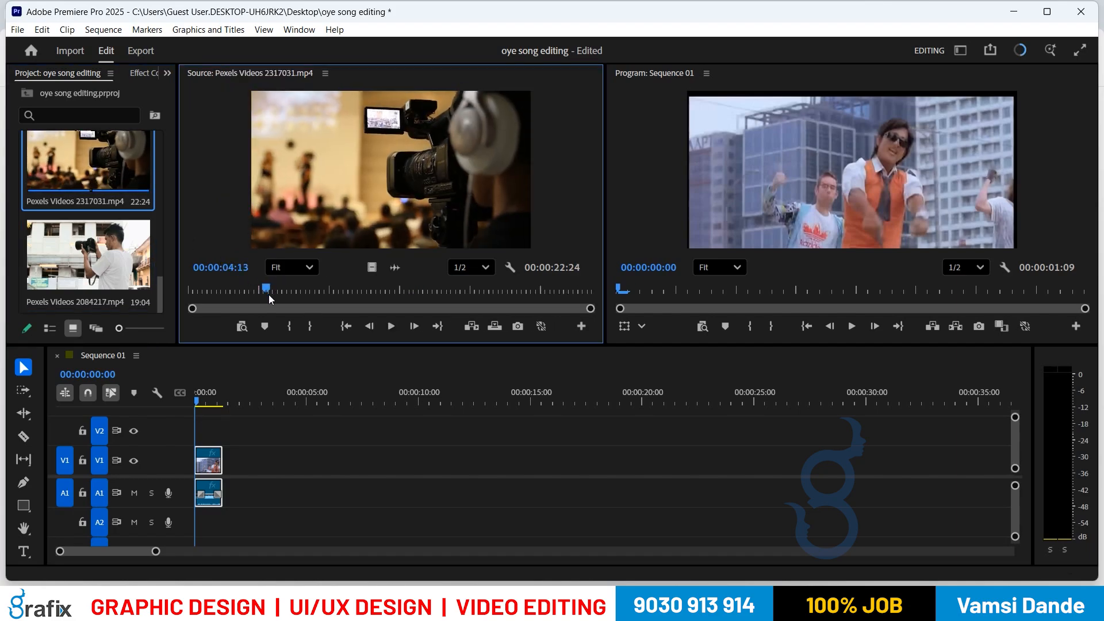
pyautogui.press('i')
pyautogui.click(32, 230)
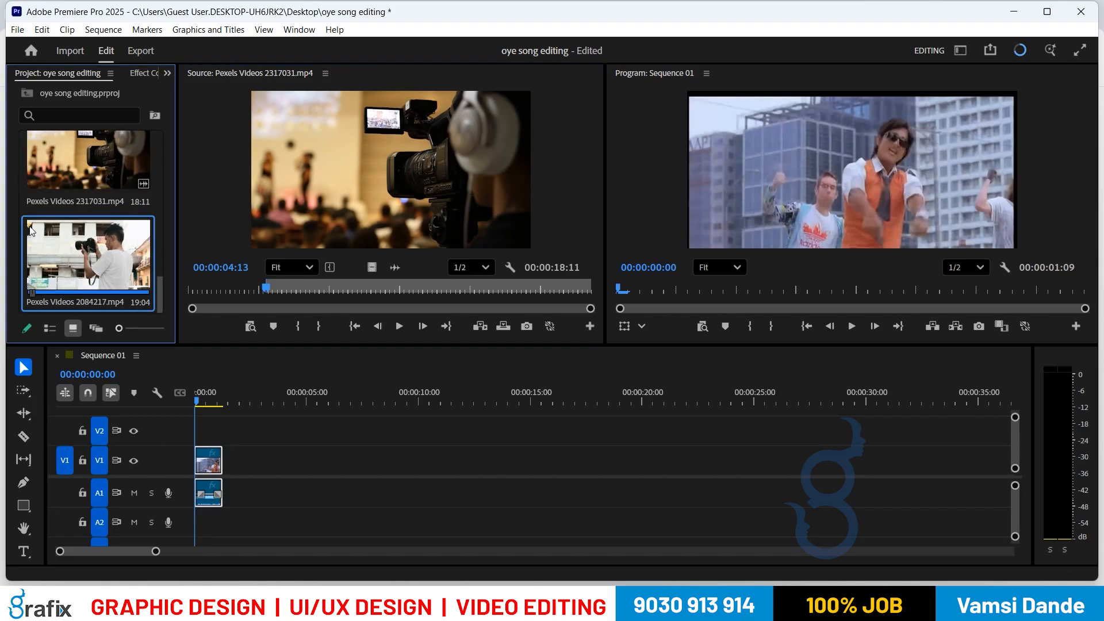
pyautogui.click(364, 102)
pyautogui.press('space')
pyautogui.press('space')
pyautogui.press('o')
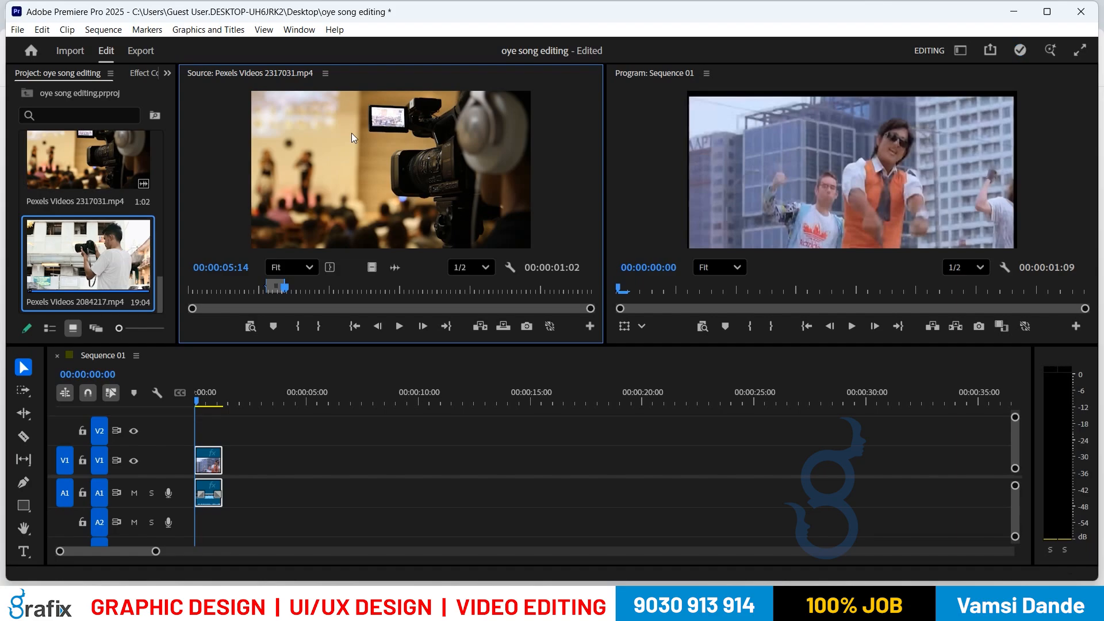
pyautogui.hotkey('shift', '3')
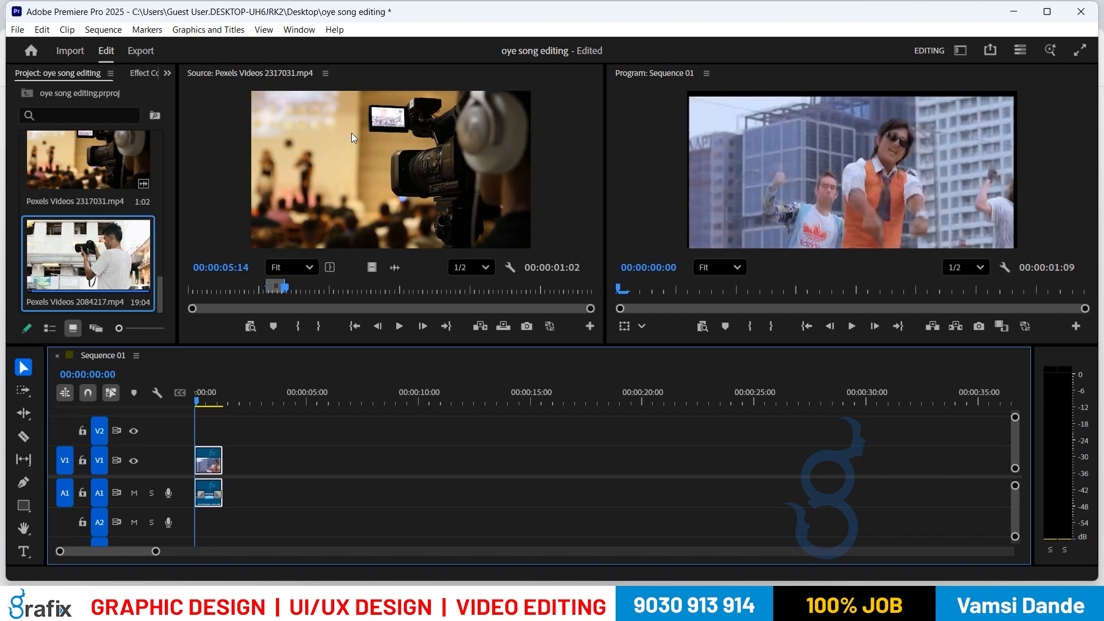
# Step: Refocus the Sequence 01 timeline and step the playhead back to the clip edit point with Up arrow
pyautogui.click(352, 134)
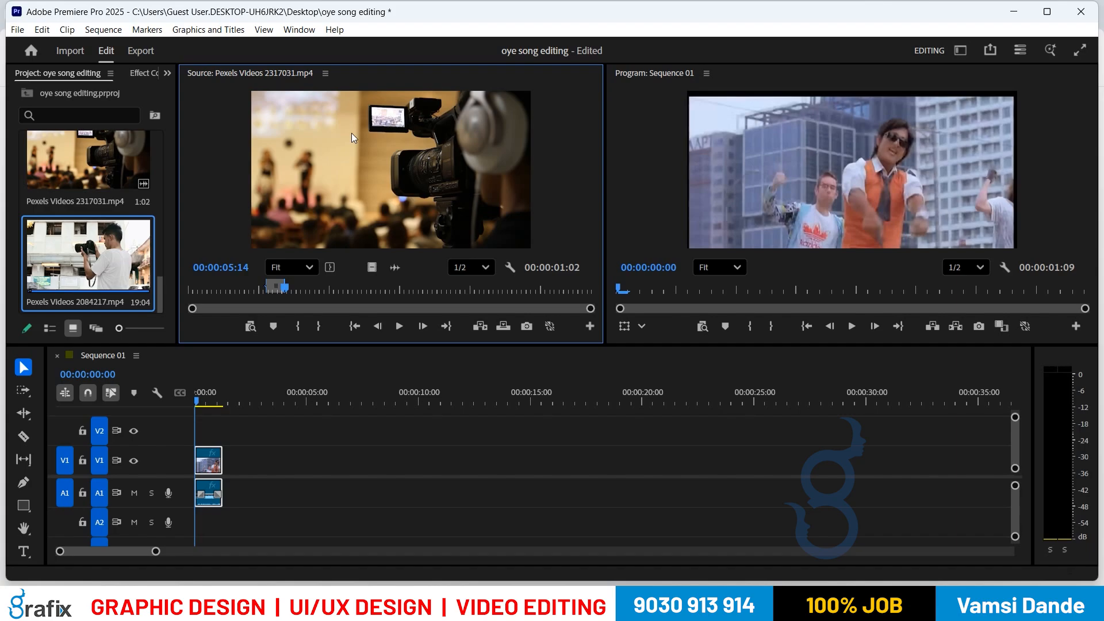
pyautogui.click(419, 472)
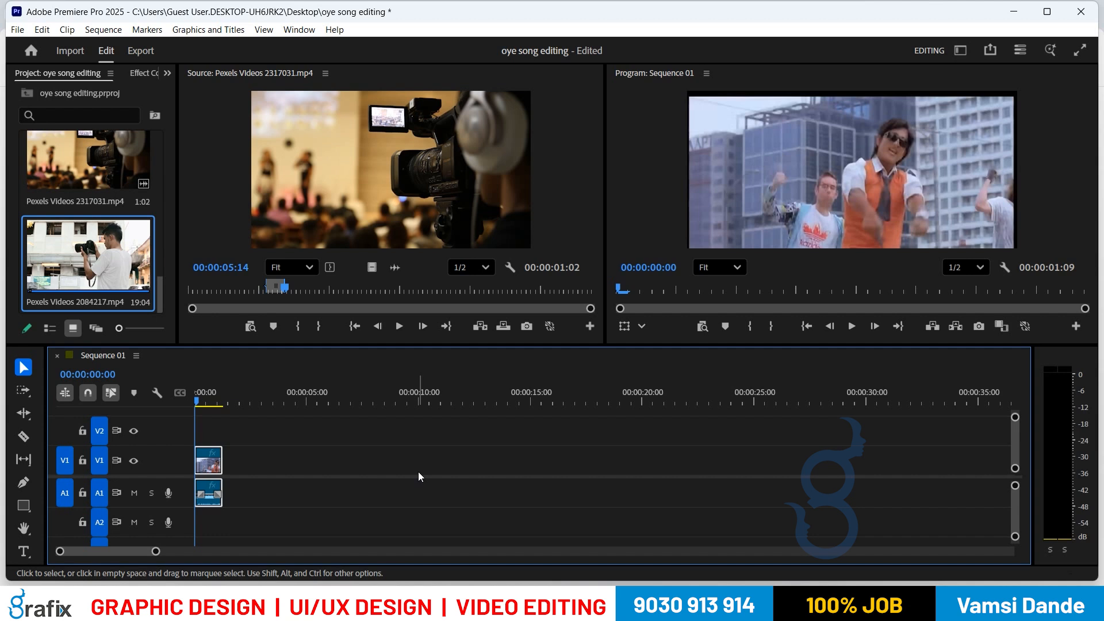
pyautogui.click(457, 401)
pyautogui.click(403, 199)
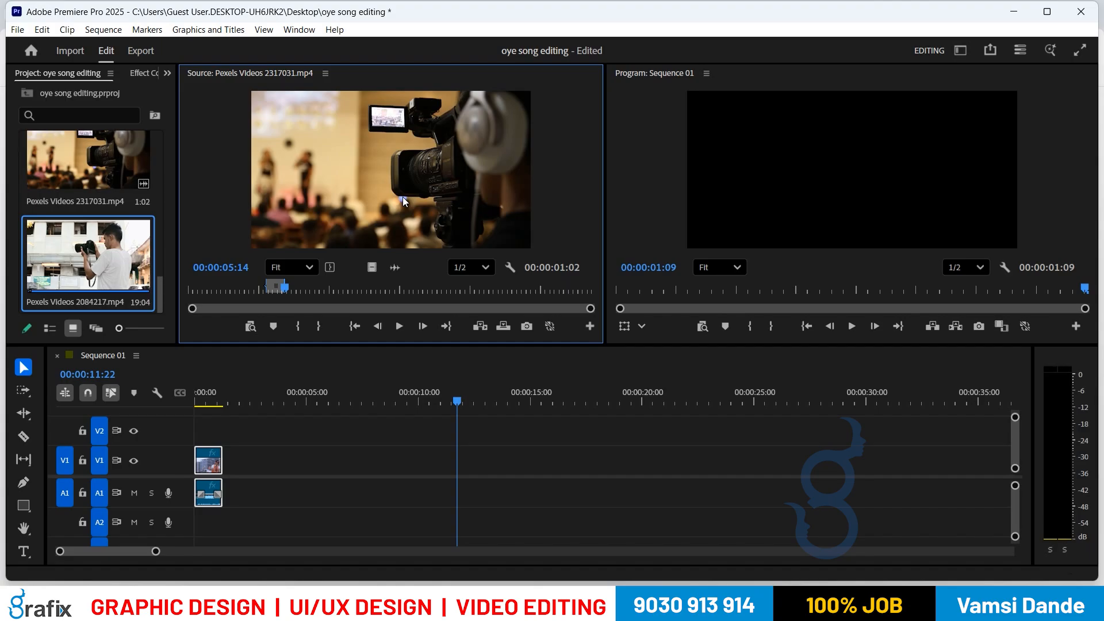
pyautogui.hotkey('shift', '3')
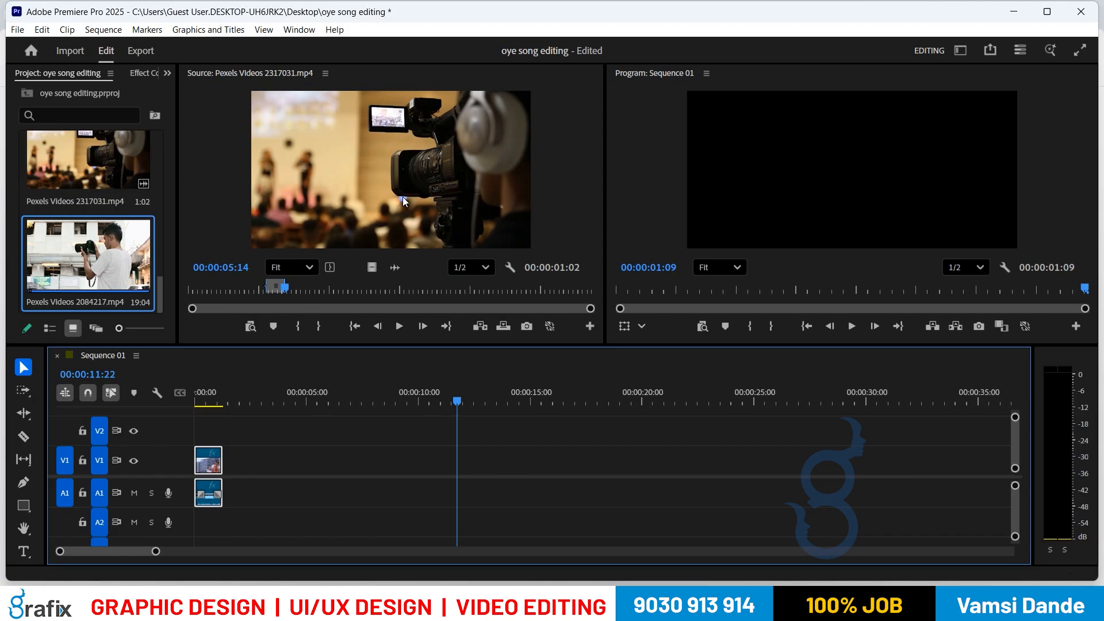
pyautogui.press('Up')
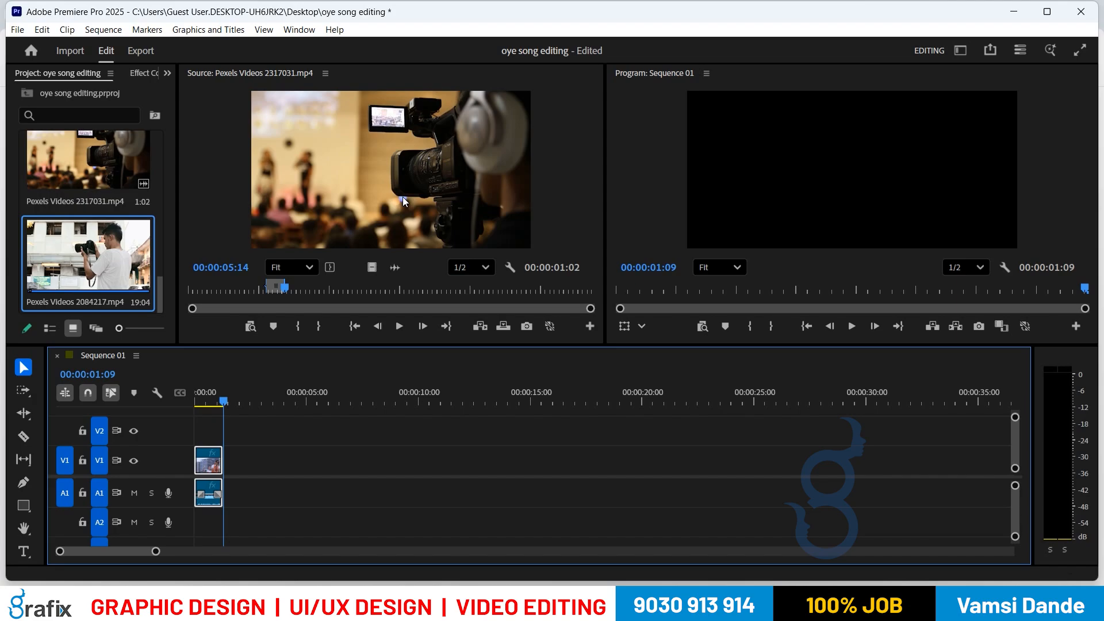
# Step: Park the playhead at the opening clip's end and add the marked Pexels Videos 2317031 section there
pyautogui.press('Home')
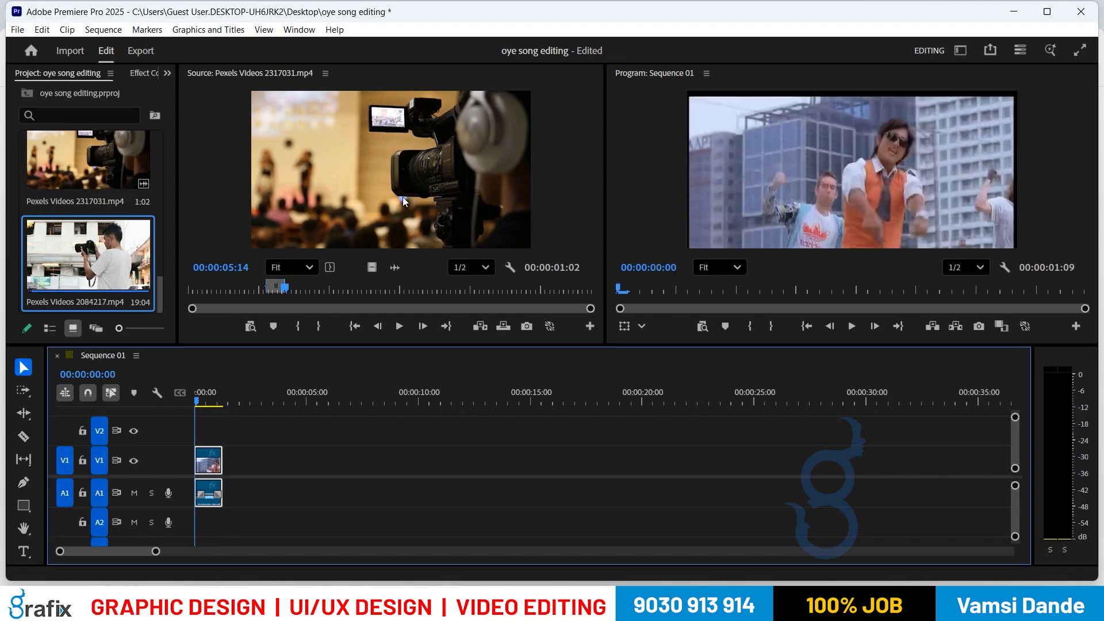
pyautogui.press('End')
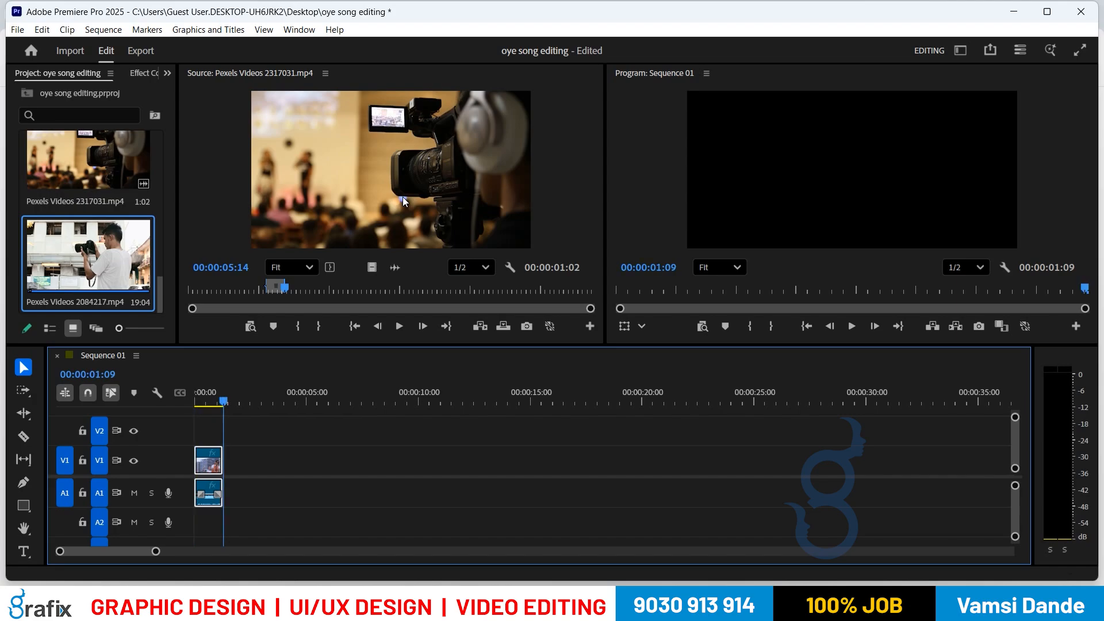
pyautogui.press('Home')
pyautogui.press('End')
pyautogui.press('Home')
pyautogui.press('End')
pyautogui.press('Home')
pyautogui.press('End')
pyautogui.press('Home')
pyautogui.press('End')
pyautogui.press('Home')
pyautogui.press('End')
pyautogui.press('Home')
pyautogui.press('End')
pyautogui.press('Home')
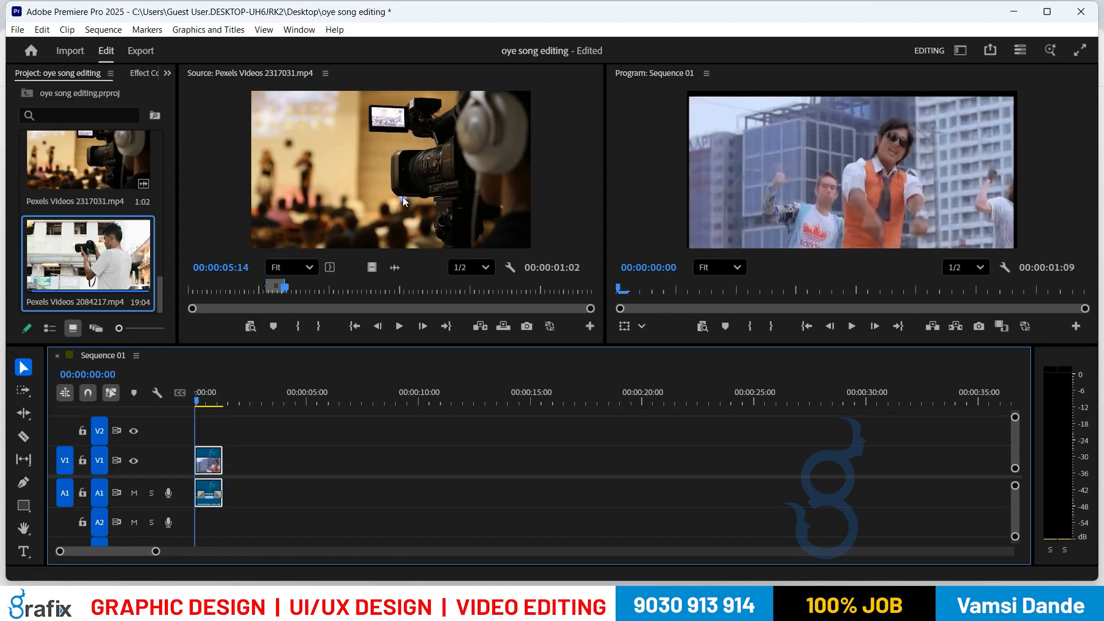
pyautogui.press('End')
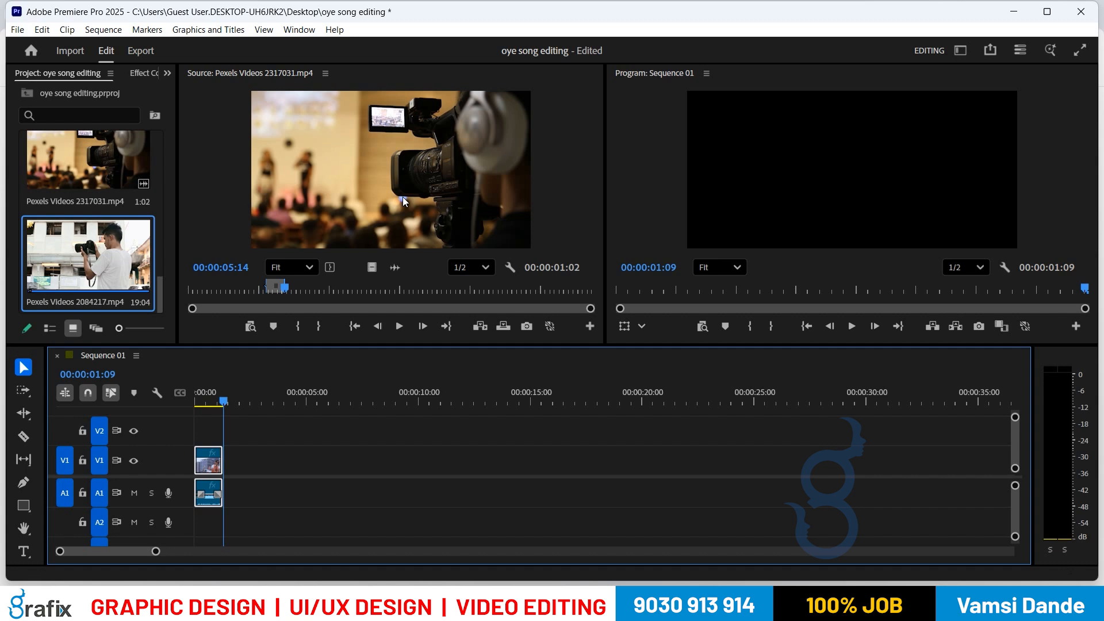
pyautogui.press(',')
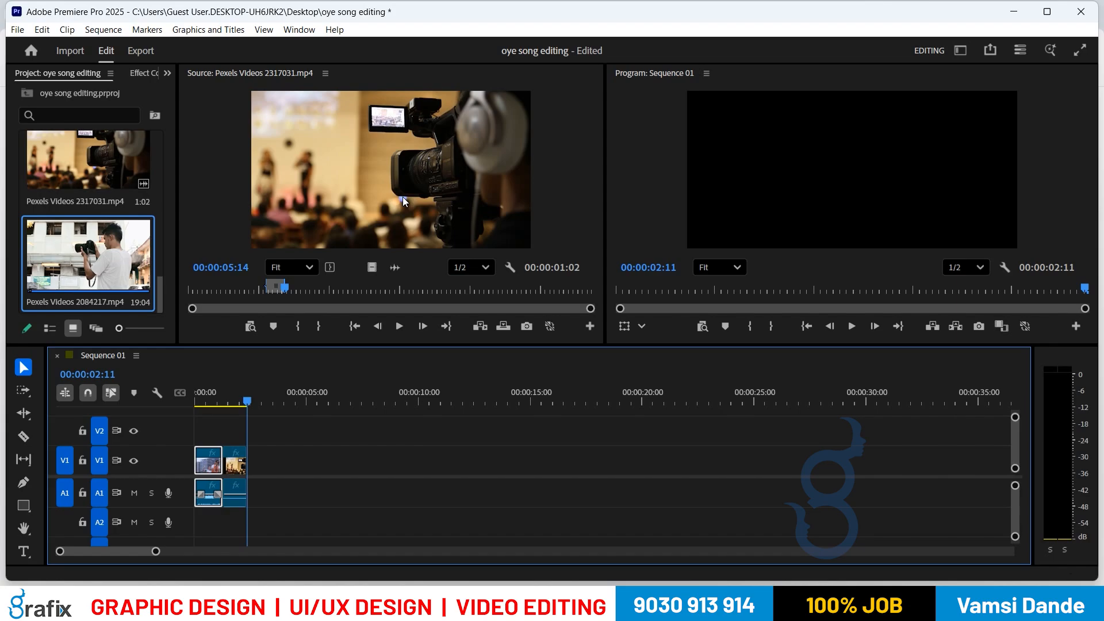
# Step: Mark Pexels Videos 2084217.mp4 from 00:00:07:02 to 00:00:08:10 and add it to V1
pyautogui.doubleClick(102, 235)
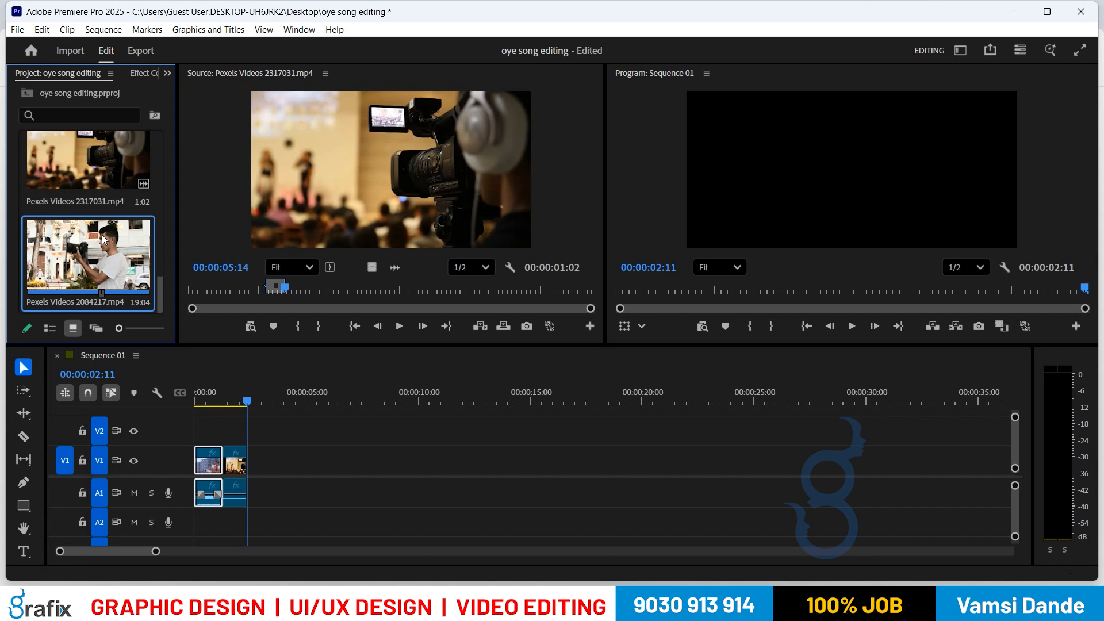
pyautogui.click(337, 288)
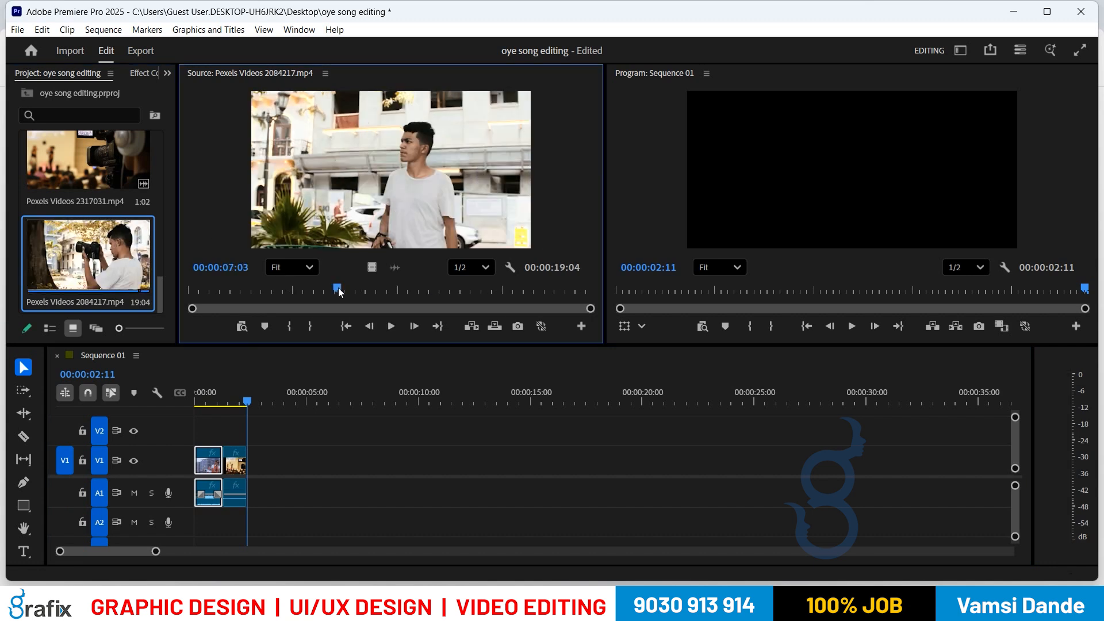
pyautogui.press('i')
pyautogui.click(365, 288)
pyautogui.press('o')
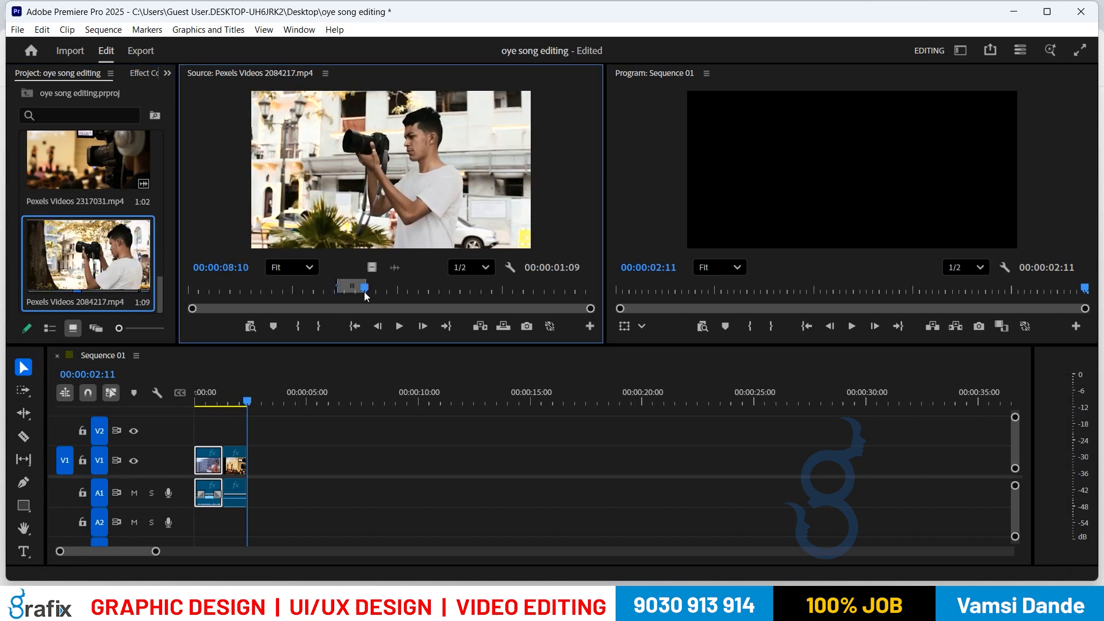
pyautogui.press(',')
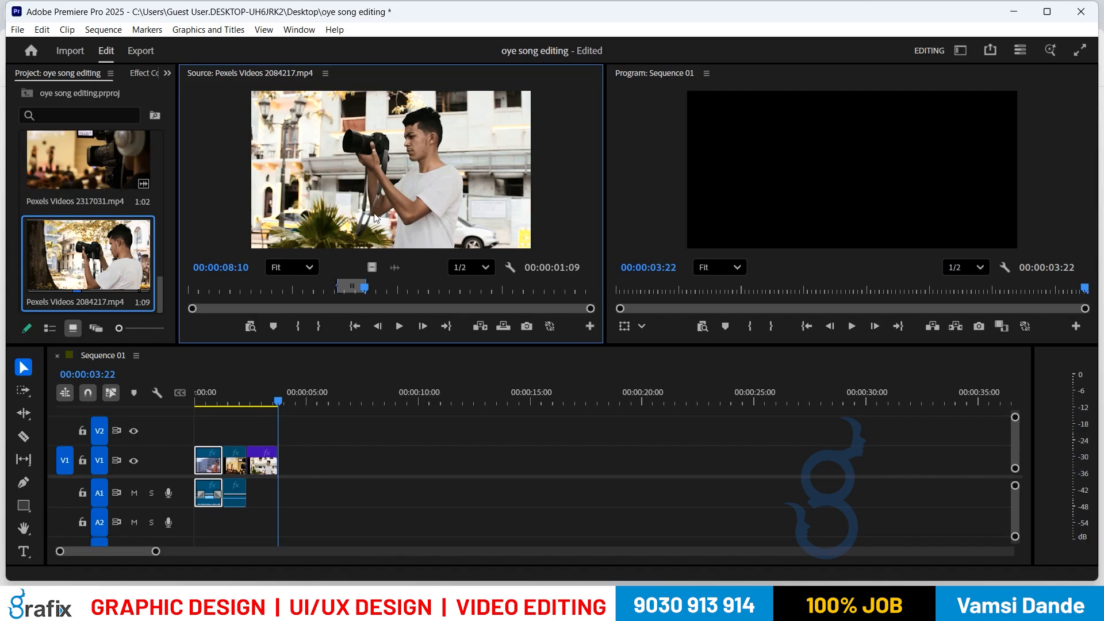
# Step: Mark pexels-c-technical-6492161.mp4 from 00:00:24:15 to 00:00:28:13, overwrite it onto V1, and rewind the playhead
pyautogui.scroll(-3, 91, 231)
pyautogui.doubleClick(90, 239)
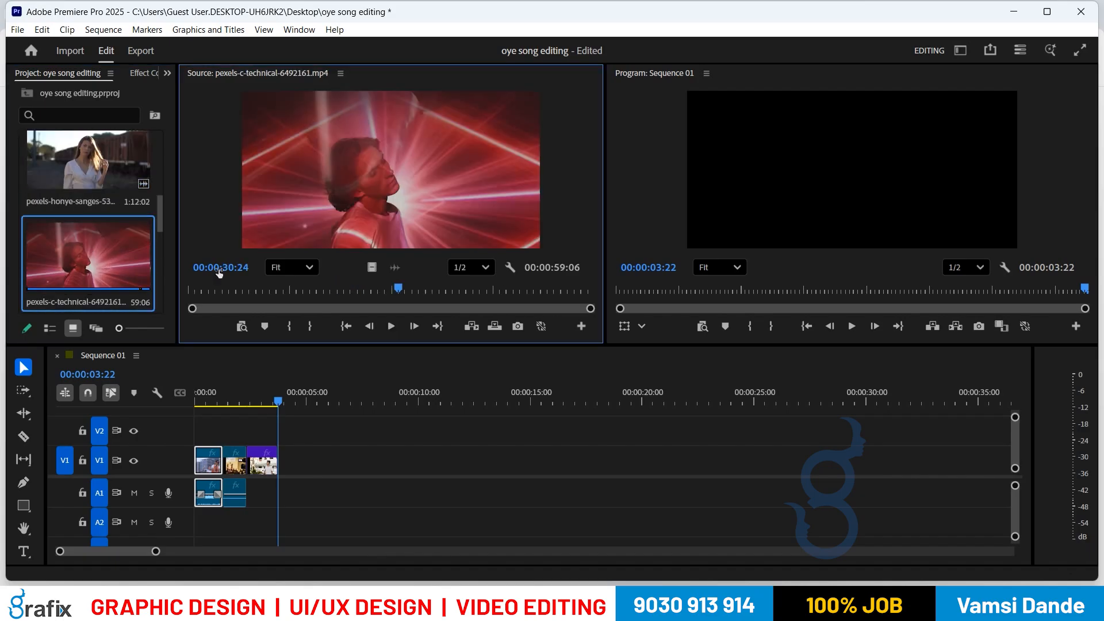
pyautogui.click(355, 289)
pyautogui.press('i')
pyautogui.click(383, 288)
pyautogui.press('o')
pyautogui.press('.')
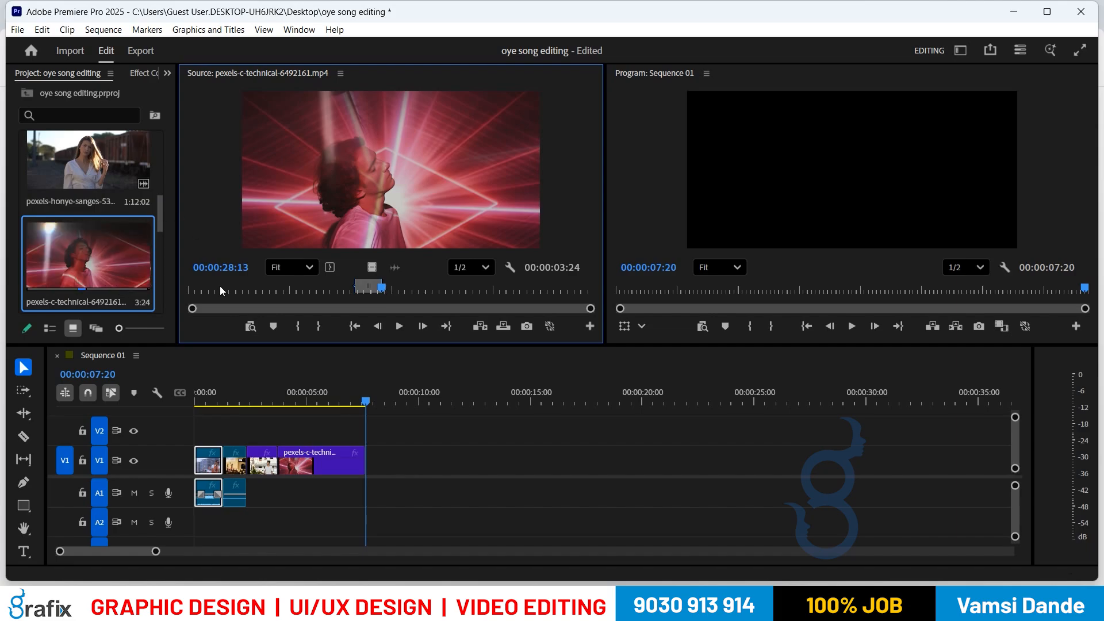
pyautogui.moveTo(286, 391); pyautogui.dragTo(179, 419)
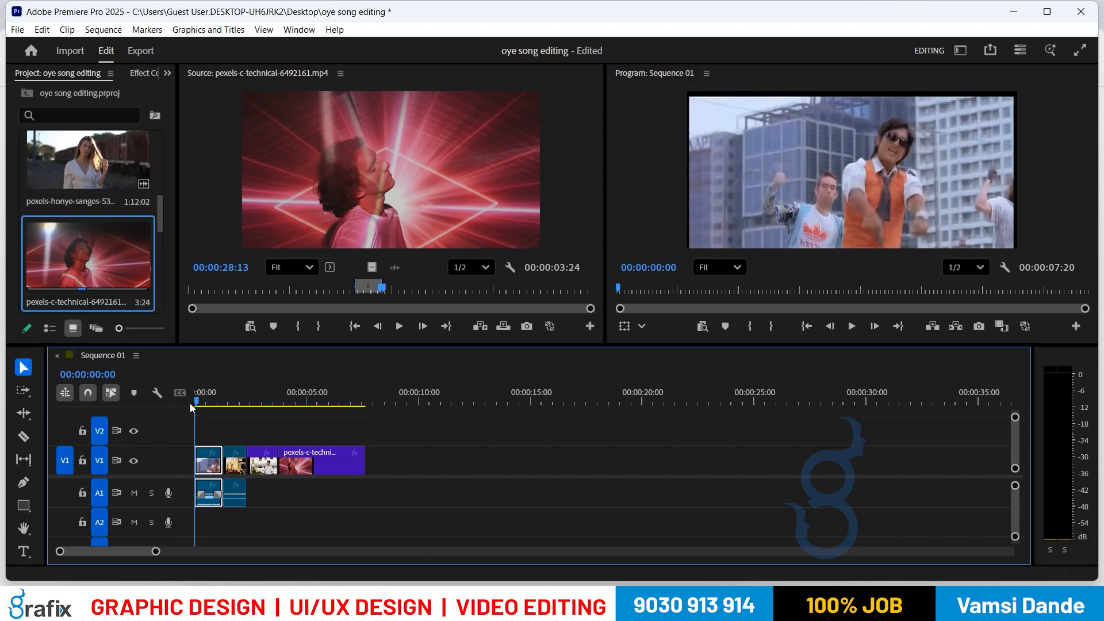
# Step: Load the opening oye movie clip into the Source monitor, reselect it on V1, and widen the Project bin
pyautogui.doubleClick(208, 466)
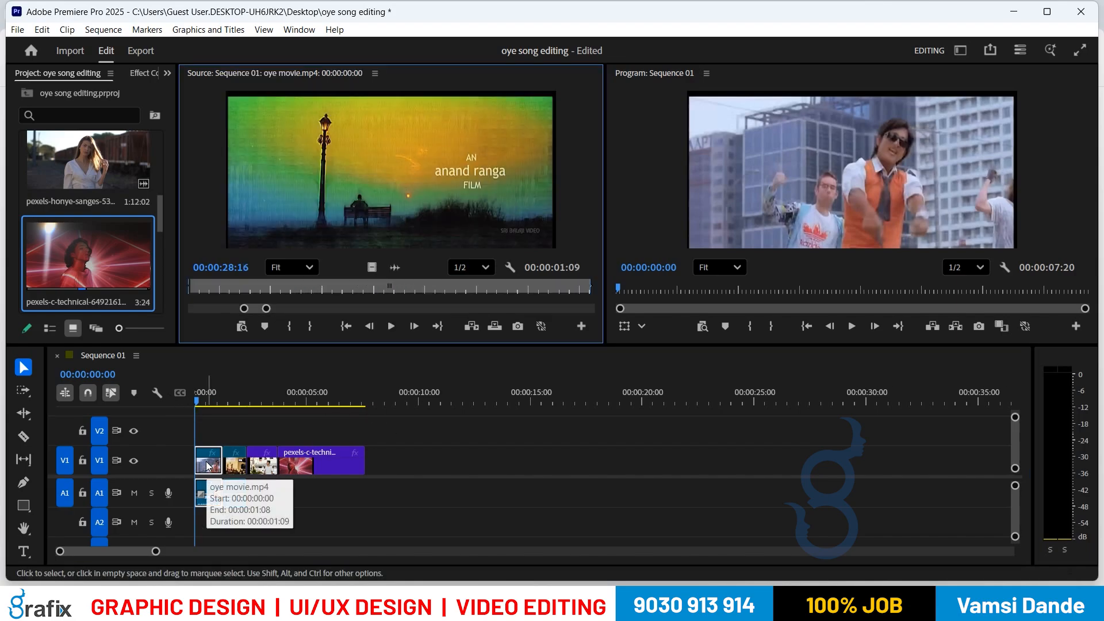
pyautogui.moveTo(404, 426); pyautogui.dragTo(195, 486)
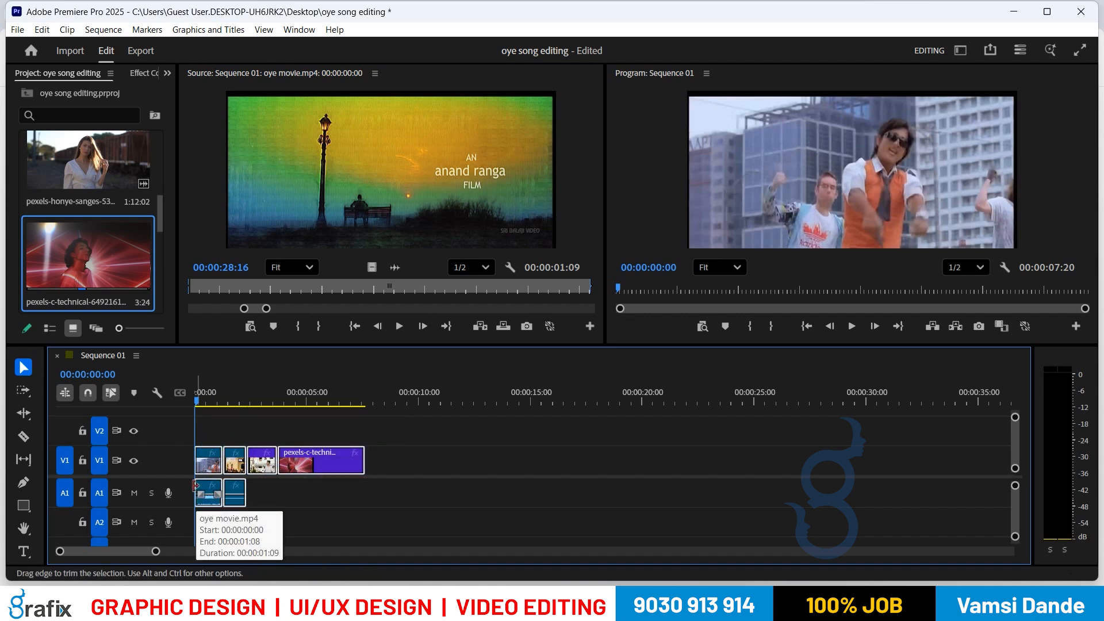
pyautogui.moveTo(402, 454); pyautogui.dragTo(160, 492)
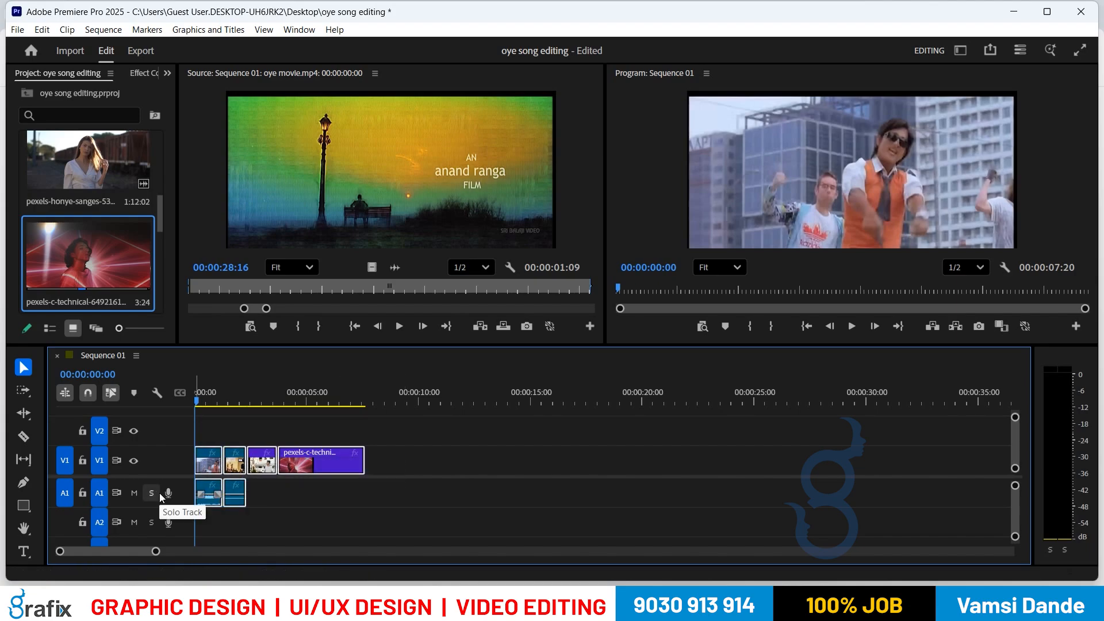
pyautogui.click(333, 519)
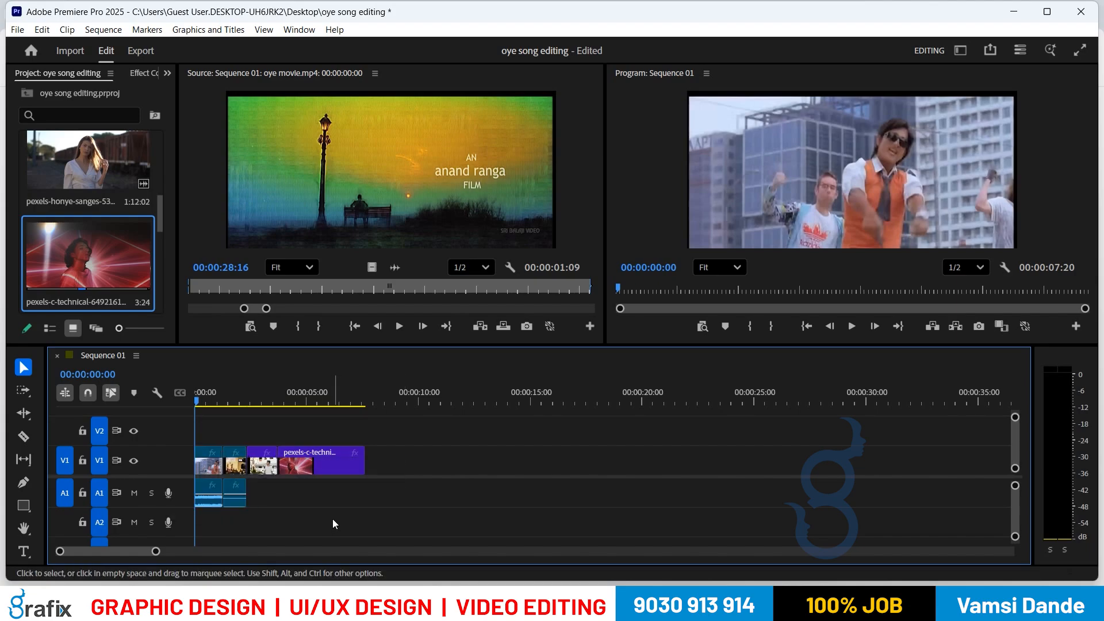
pyautogui.click(211, 473)
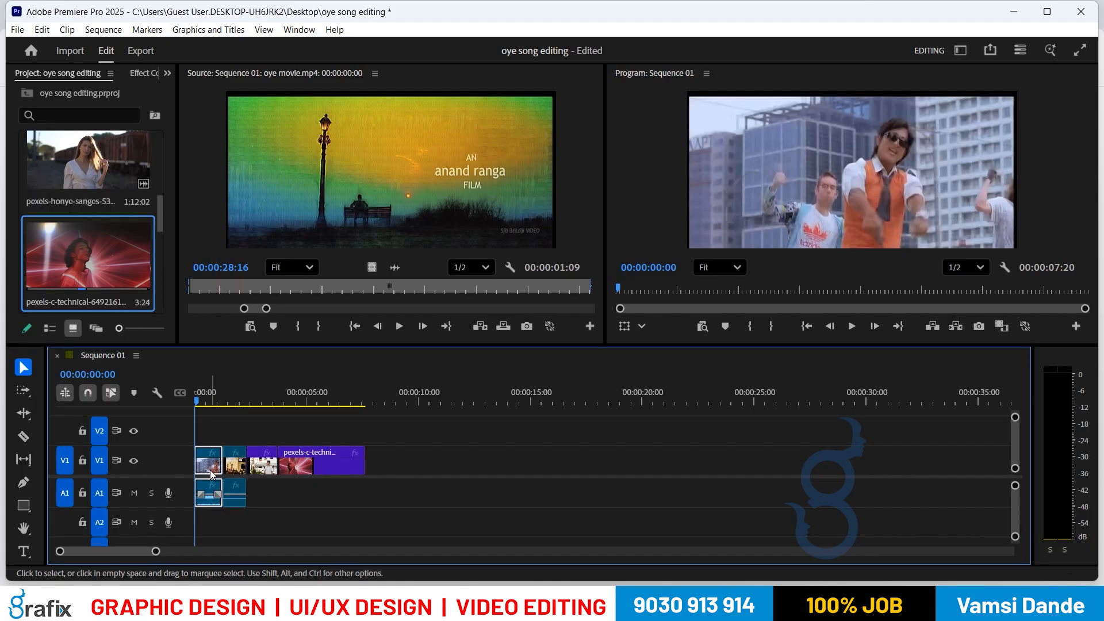
pyautogui.moveTo(177, 299); pyautogui.dragTo(429, 296)
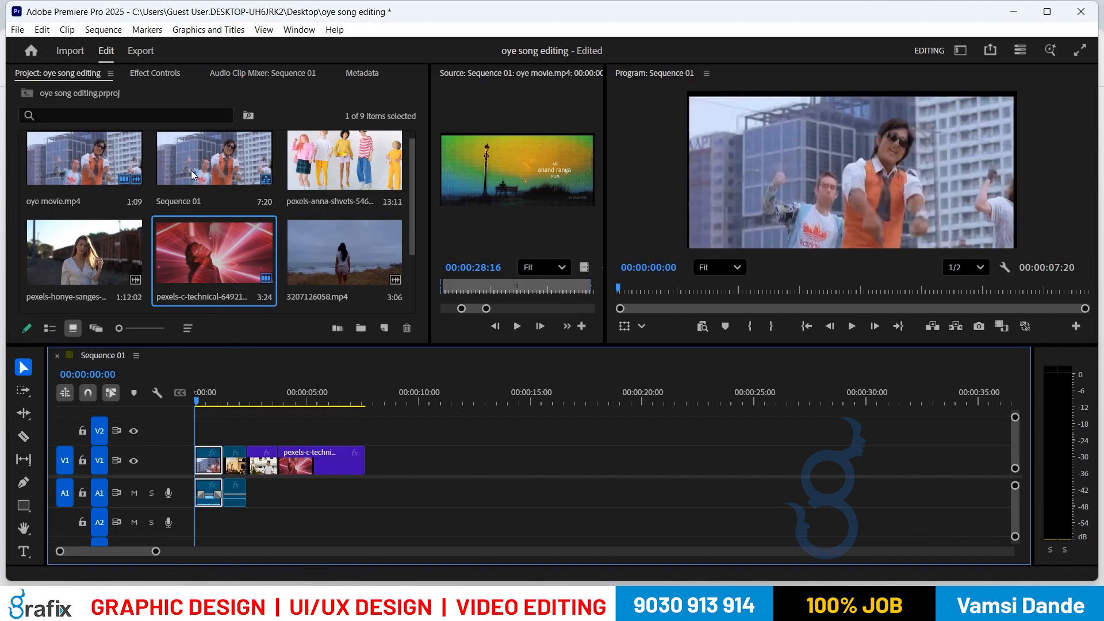
pyautogui.scroll(-3, 173, 190)
pyautogui.scroll(3, 170, 191)
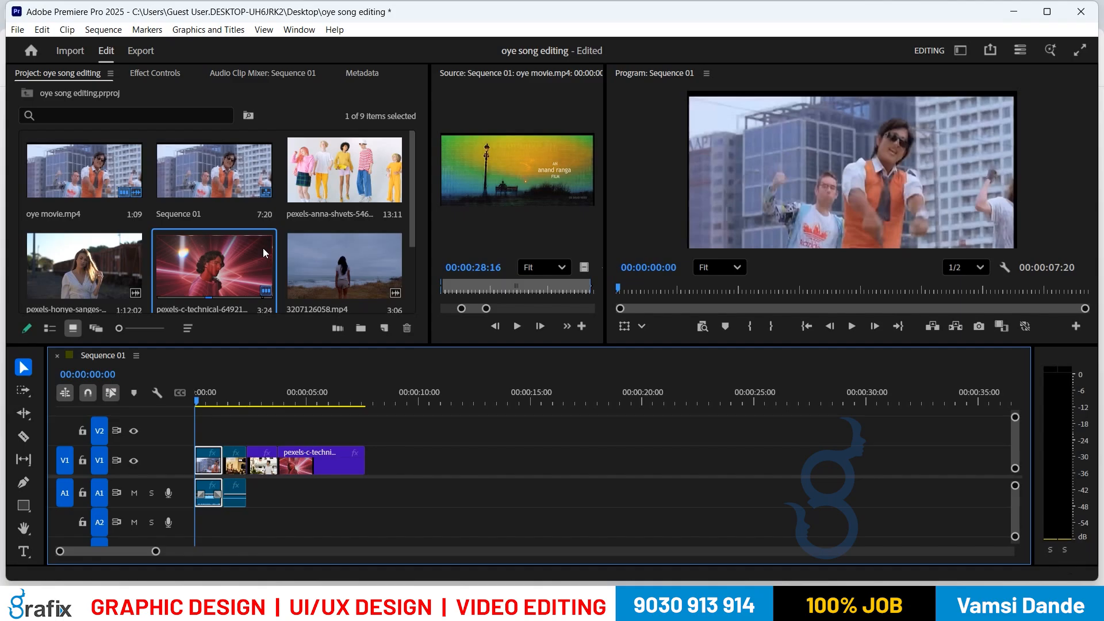
# Step: Reveal the first V1 clip's source file in the Project bin
pyautogui.rightClick(207, 461)
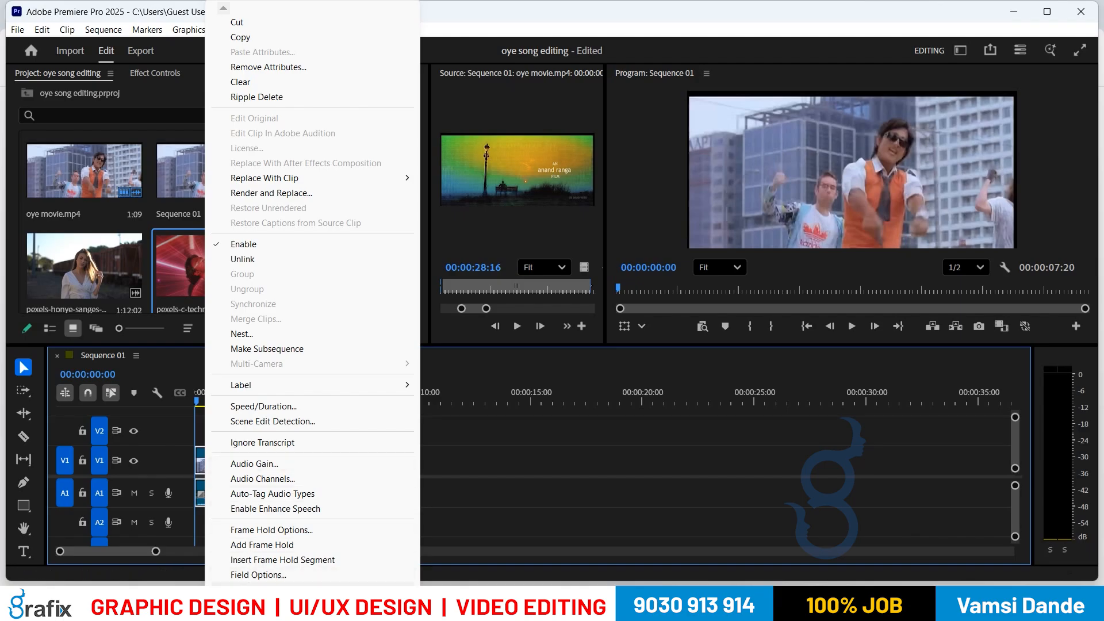
pyautogui.moveTo(276, 613)
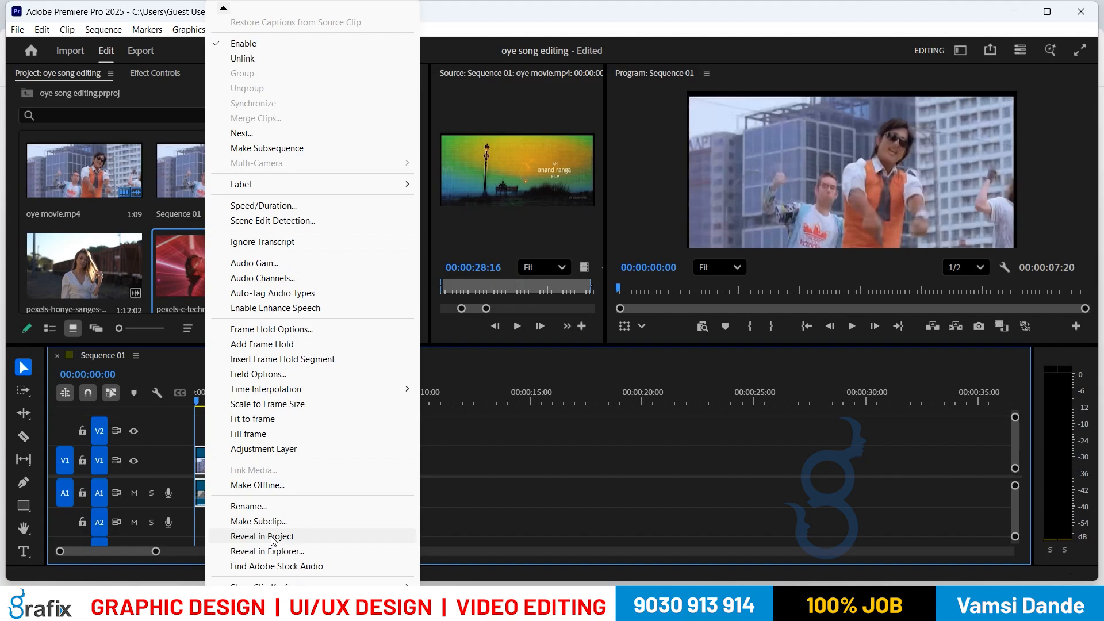
pyautogui.click(272, 537)
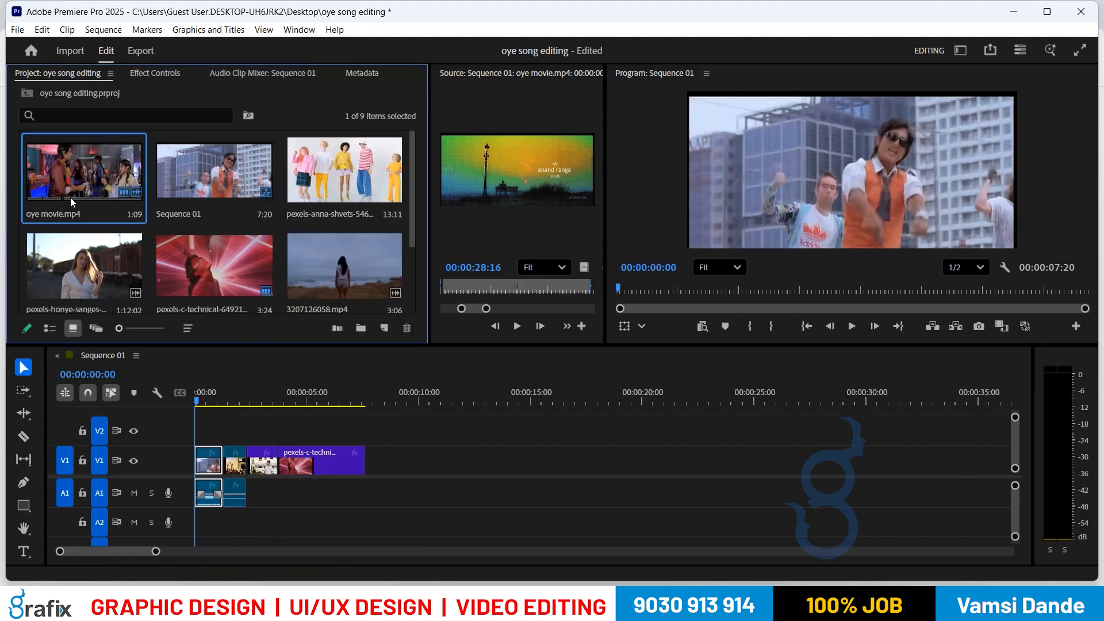
# Step: Marquee-select and delete all V1/A1 clips, then select oye movie.mp4 in the project
pyautogui.moveTo(424, 443); pyautogui.dragTo(200, 505)
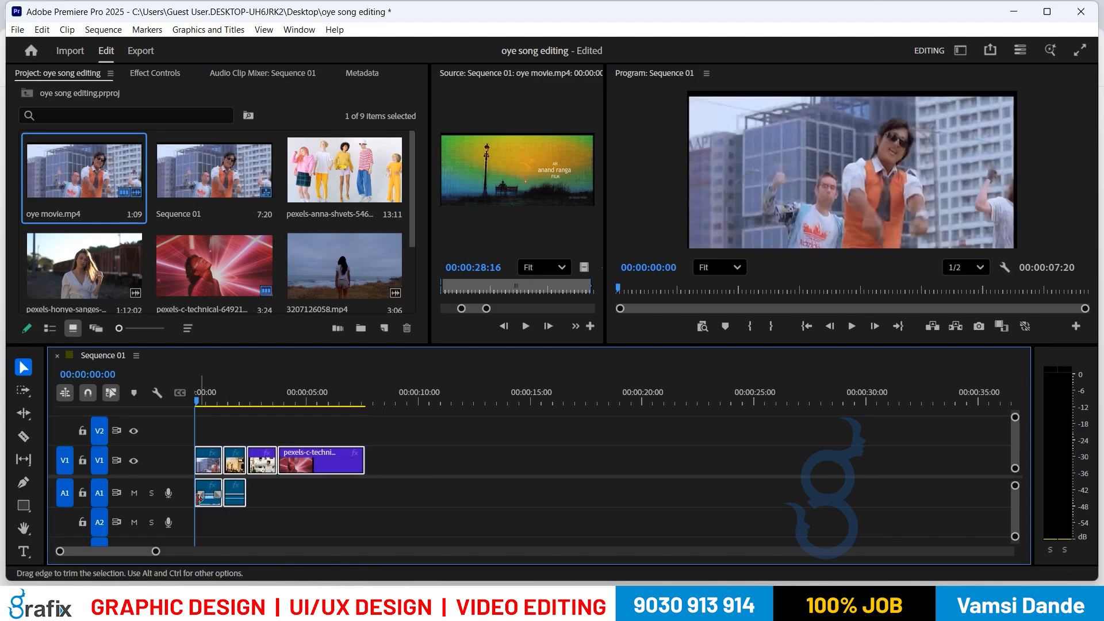
pyautogui.press('Delete')
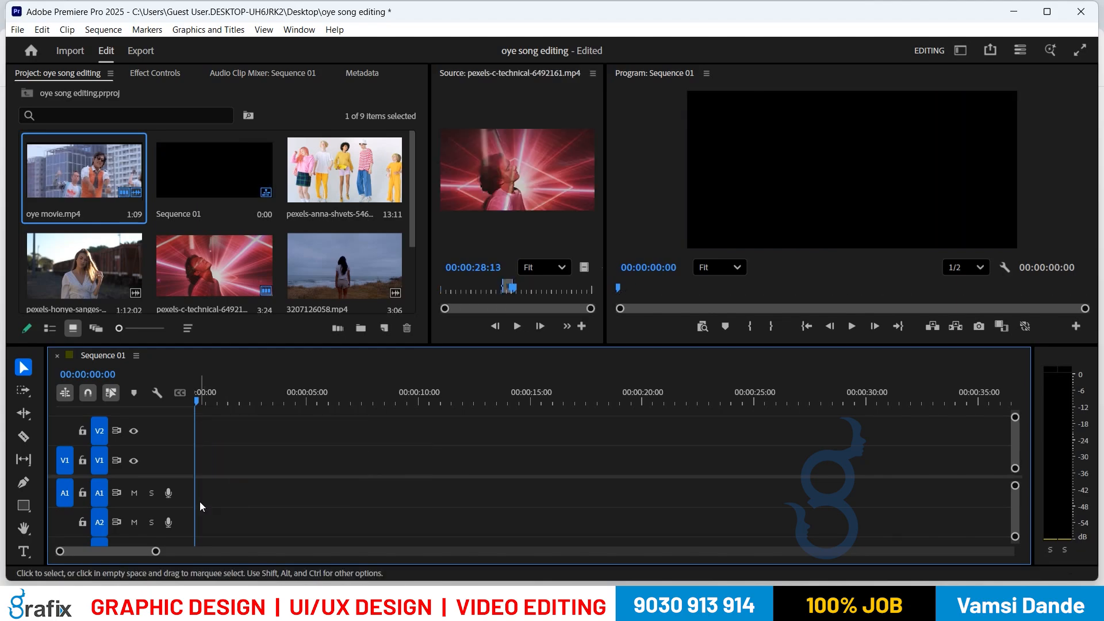
pyautogui.click(110, 195)
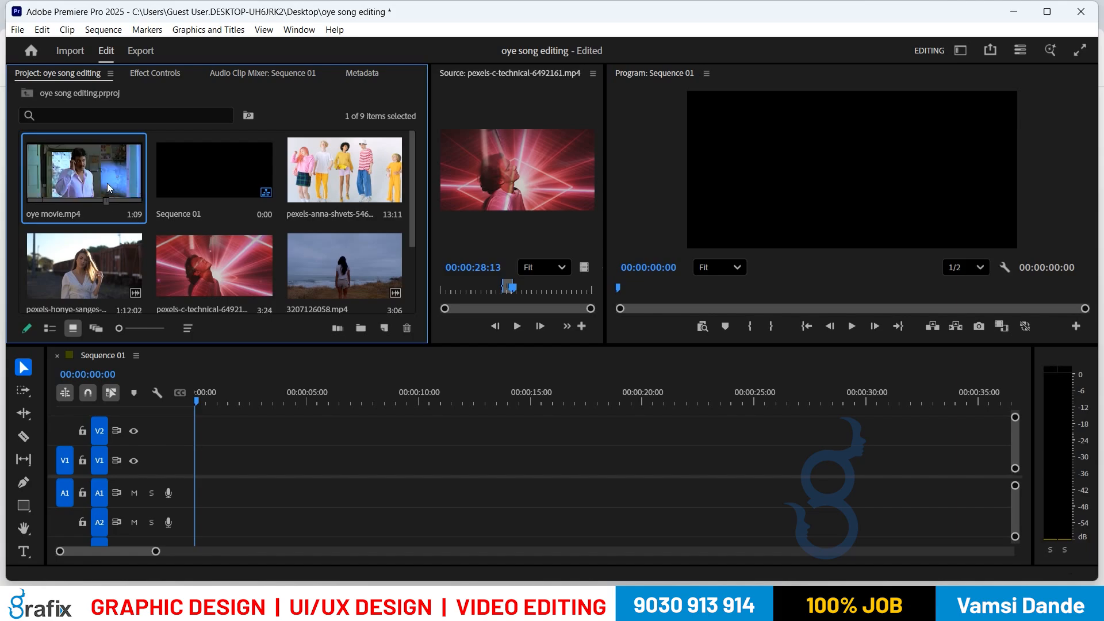
# Step: Open oye movie.mp4 in the Source monitor, widen the panel, and maximize it with the ` key
pyautogui.doubleClick(107, 183)
pyautogui.moveTo(429, 172); pyautogui.dragTo(277, 158)
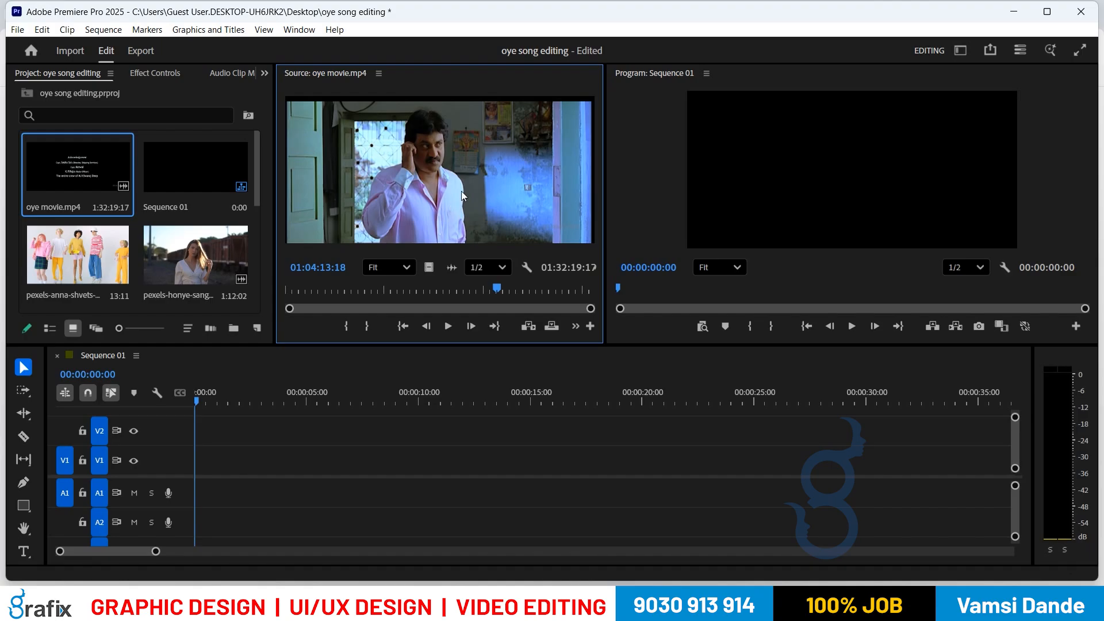
pyautogui.press('`')
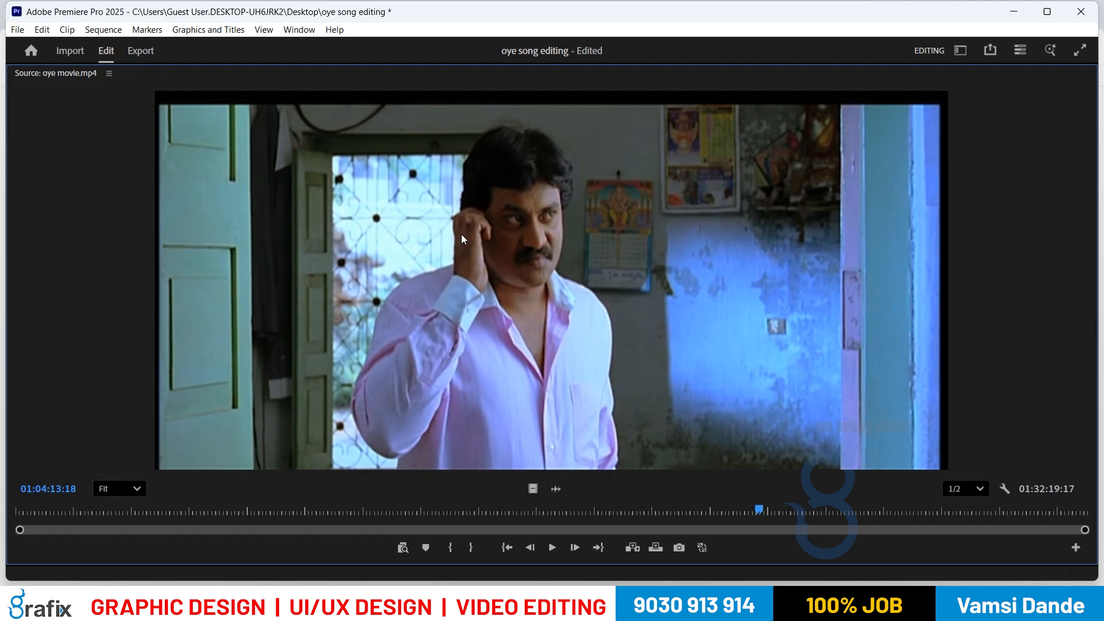
# Step: Mark an In/Out range on oye movie.mp4 around the SIDDHARTH title shot, ending at 00:00:31:05
pyautogui.press('Home')
pyautogui.press('space')
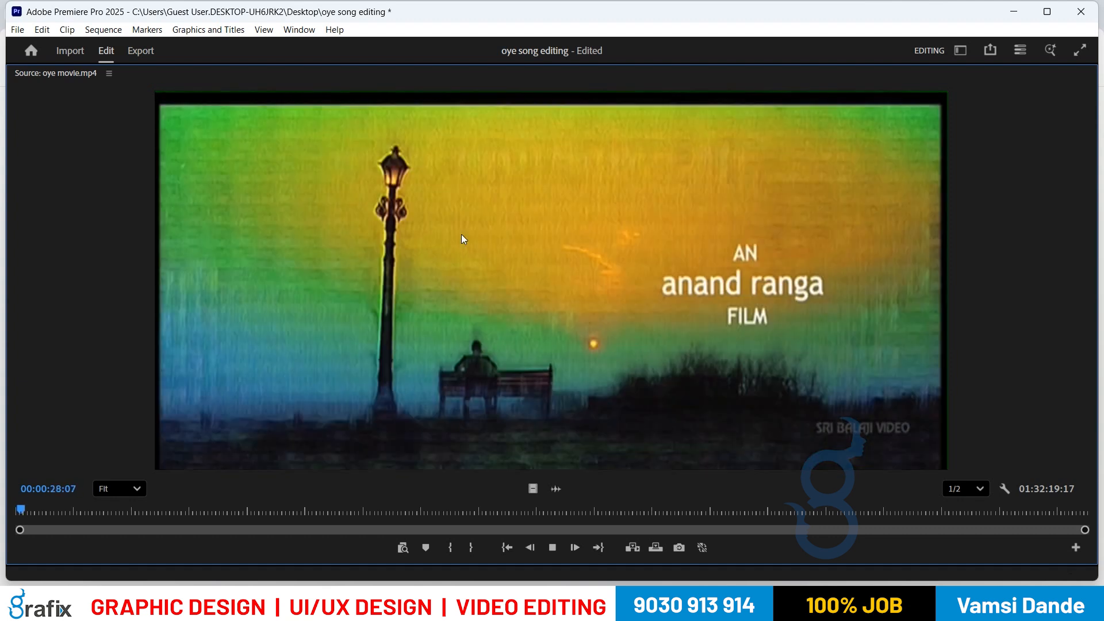
pyautogui.press('space')
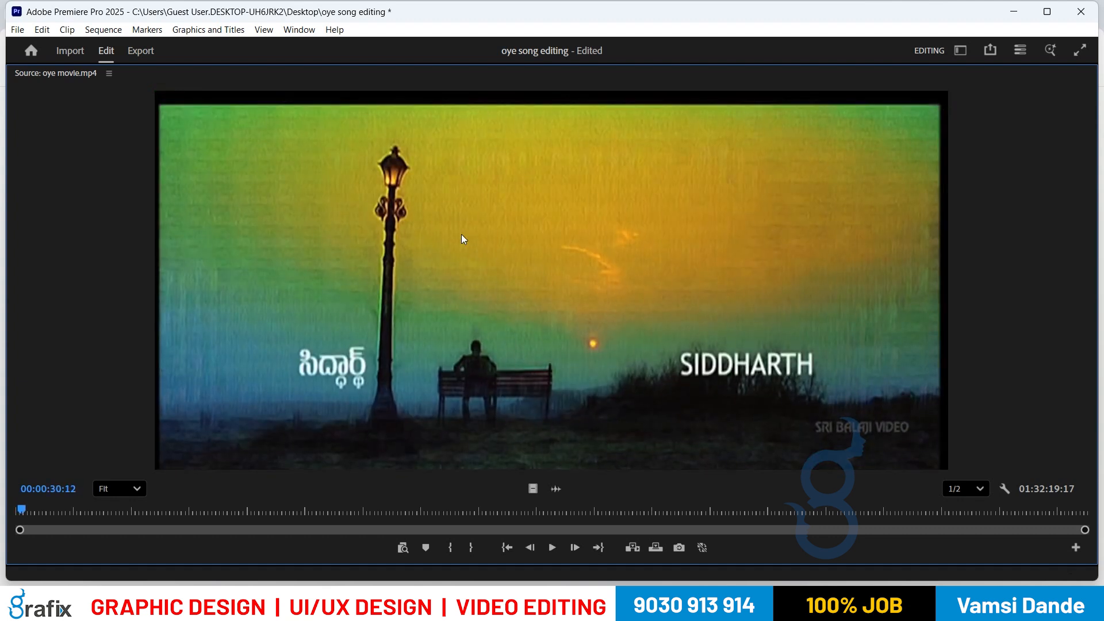
pyautogui.press('i')
pyautogui.press('space')
pyautogui.press('space')
pyautogui.press('o')
pyautogui.press('space')
# Step: Play on to the close-up near 01:07, then restore the multi-panel layout
pyautogui.press('space')
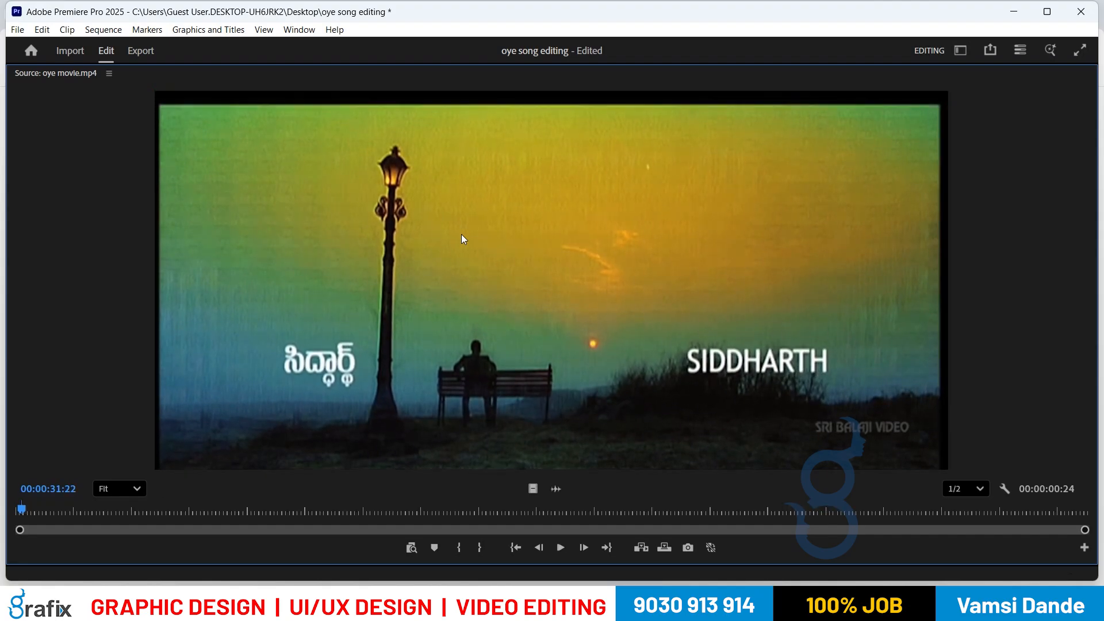
pyautogui.press('space')
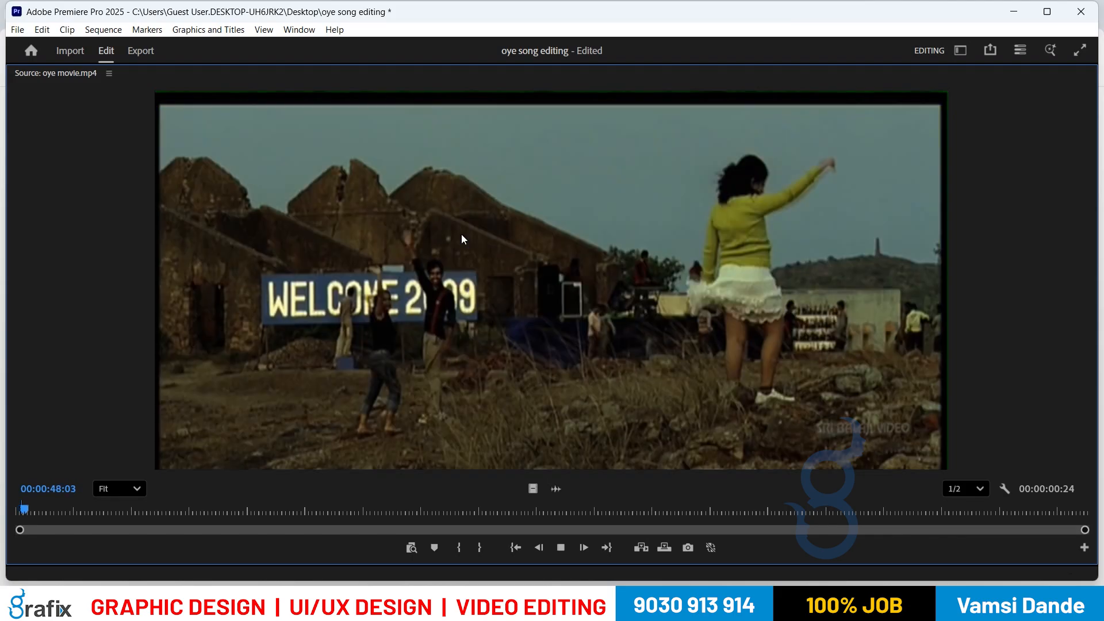
pyautogui.press('space')
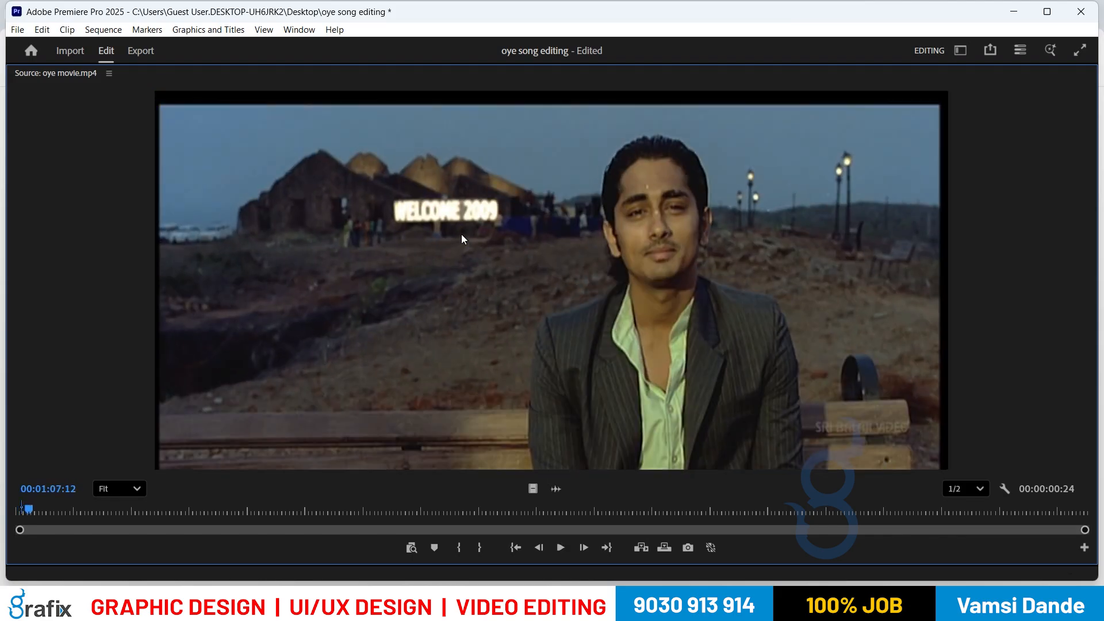
pyautogui.press('space')
pyautogui.press('space')
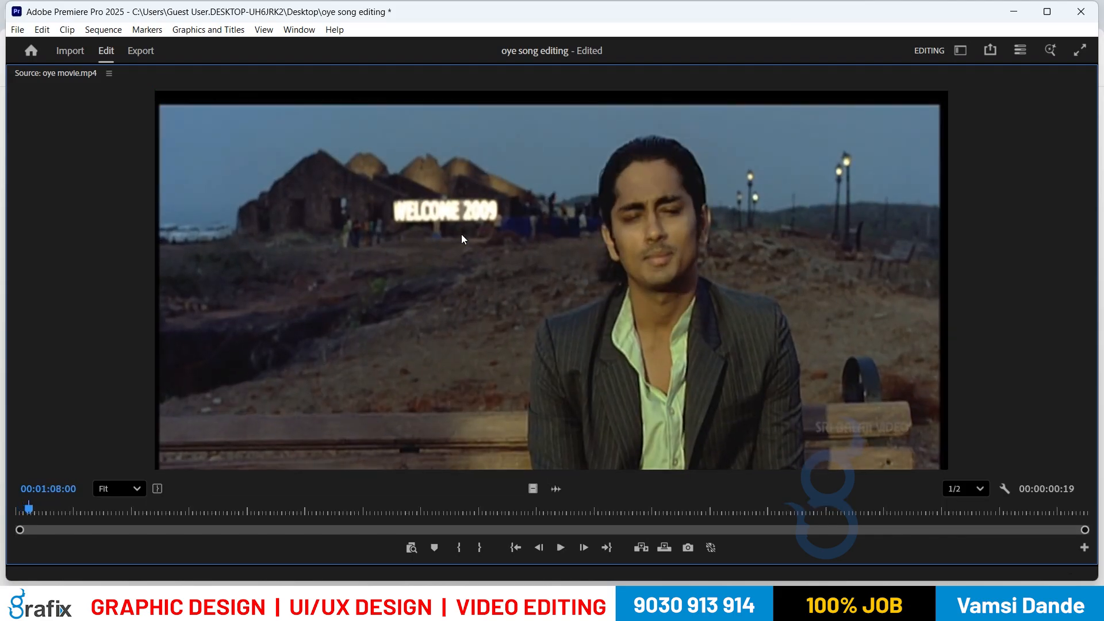
pyautogui.press('space')
pyautogui.press('space')
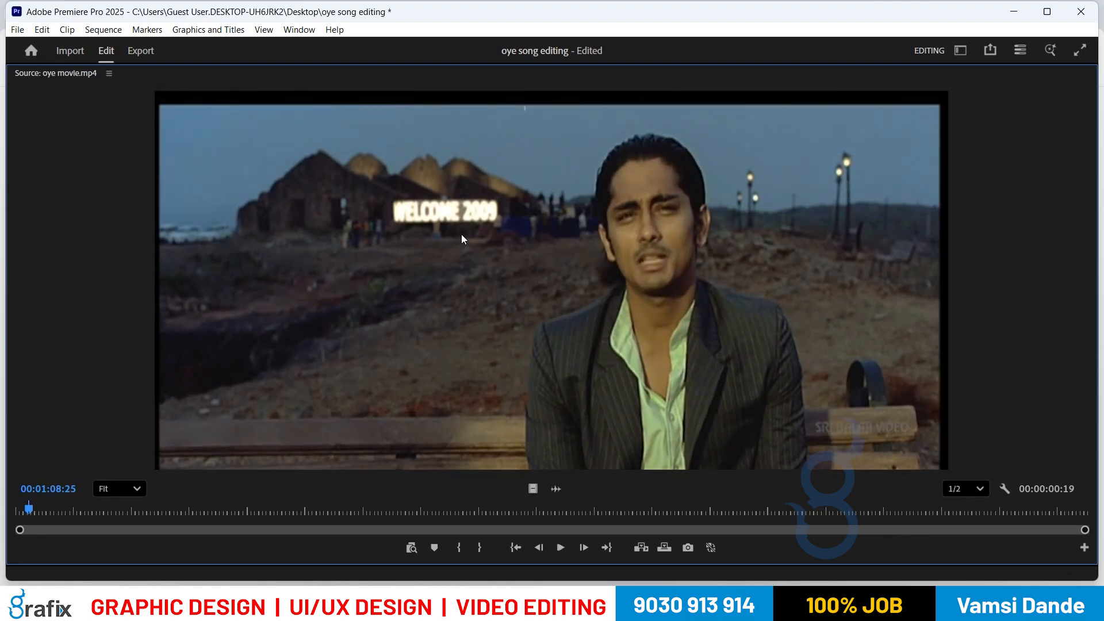
pyautogui.press('`')
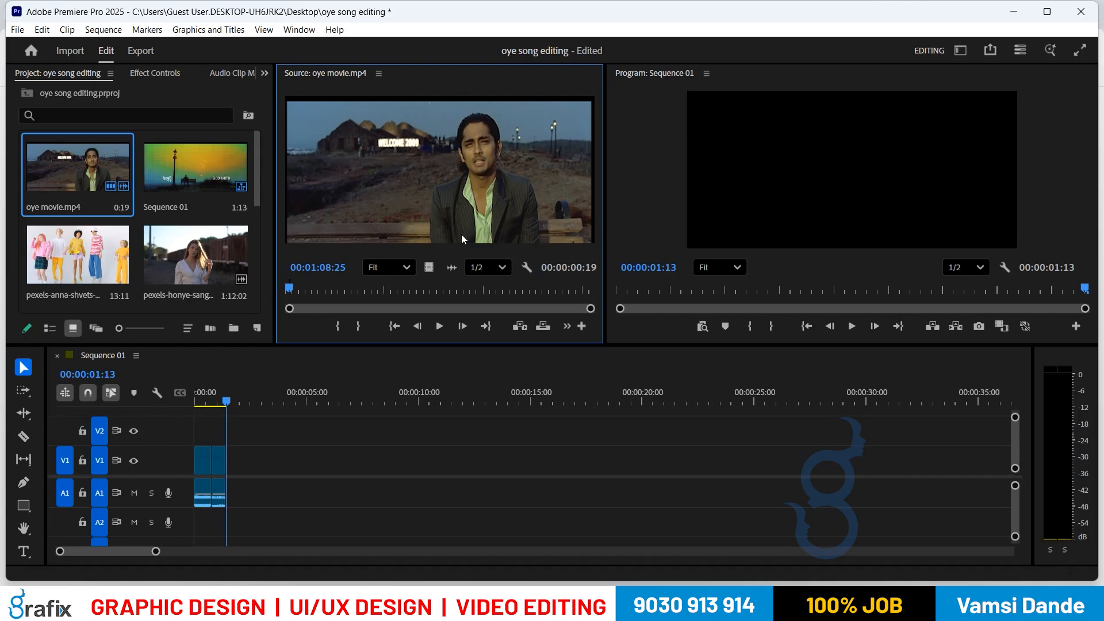
pyautogui.hotkey('shift', '3')
pyautogui.scroll(2, 462, 234)
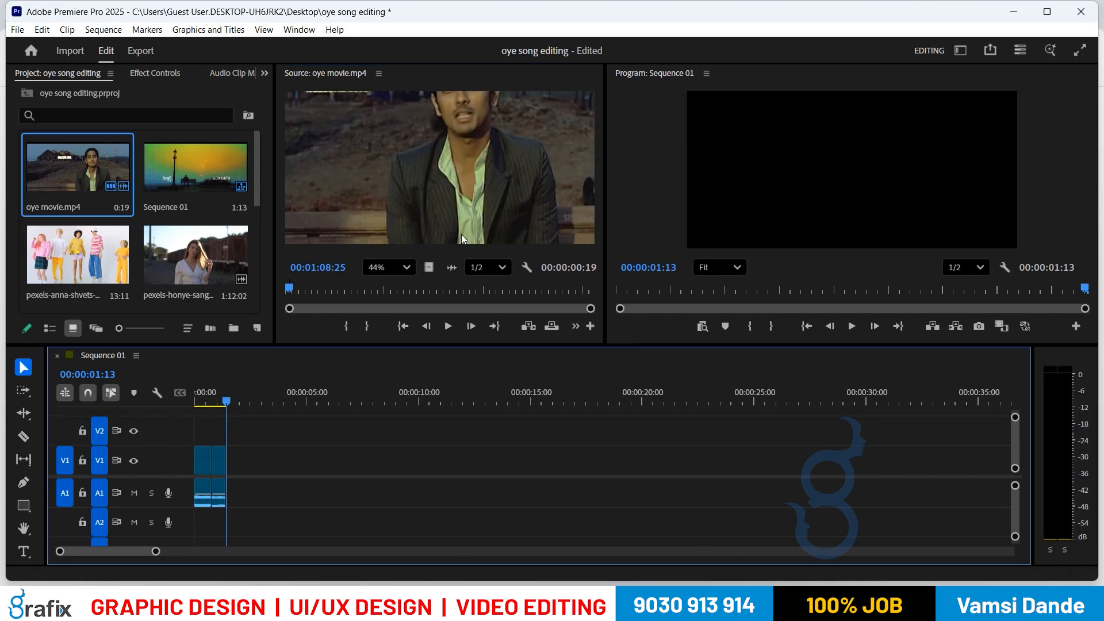
pyautogui.press('space')
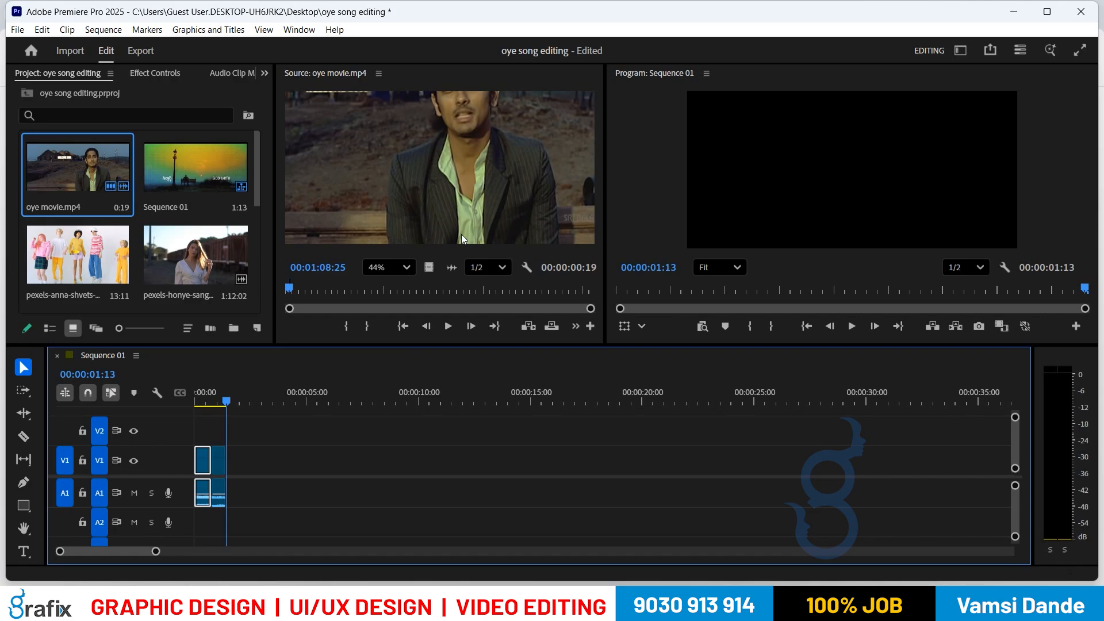
# Step: Stop playback and delete every clip from Sequence 01
pyautogui.press('space')
pyautogui.press('space')
pyautogui.click(384, 177)
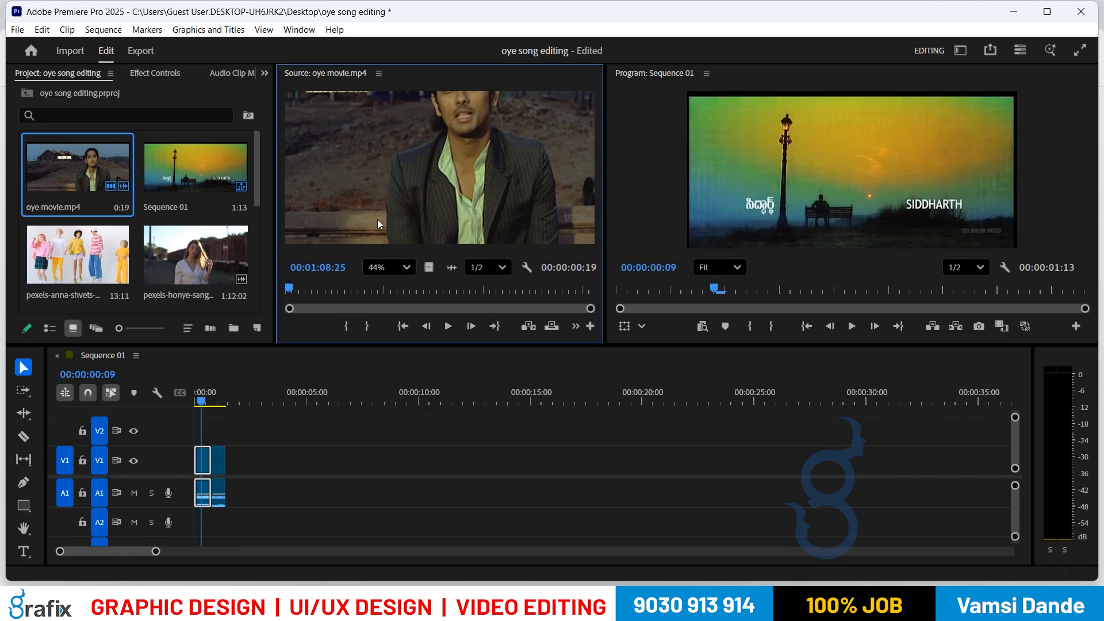
pyautogui.click(292, 449)
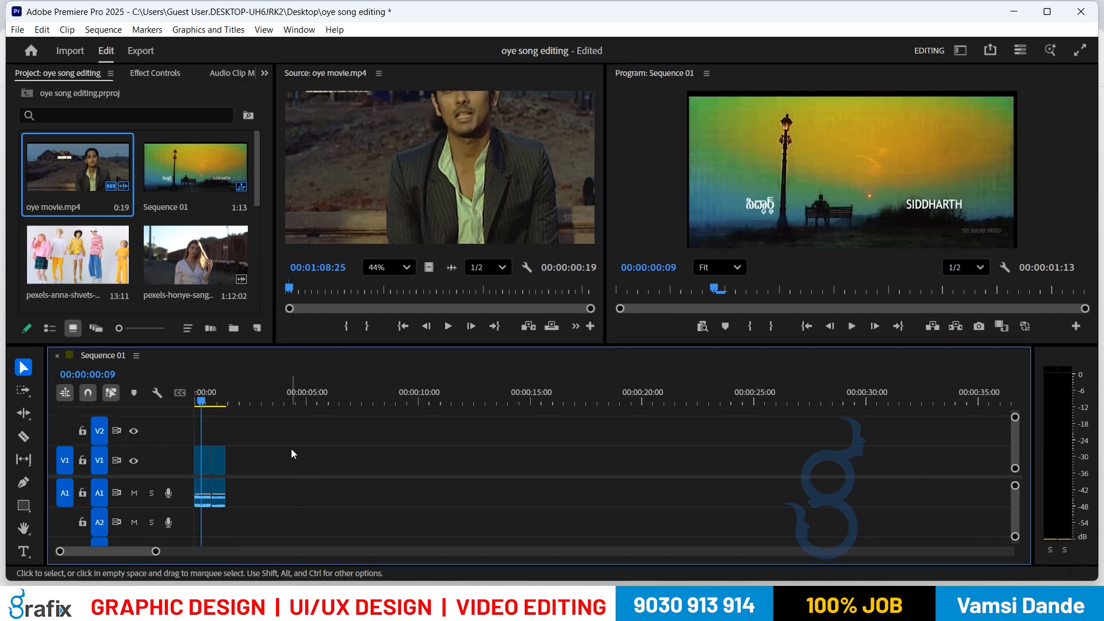
pyautogui.hotkey('ctrl', 'a')
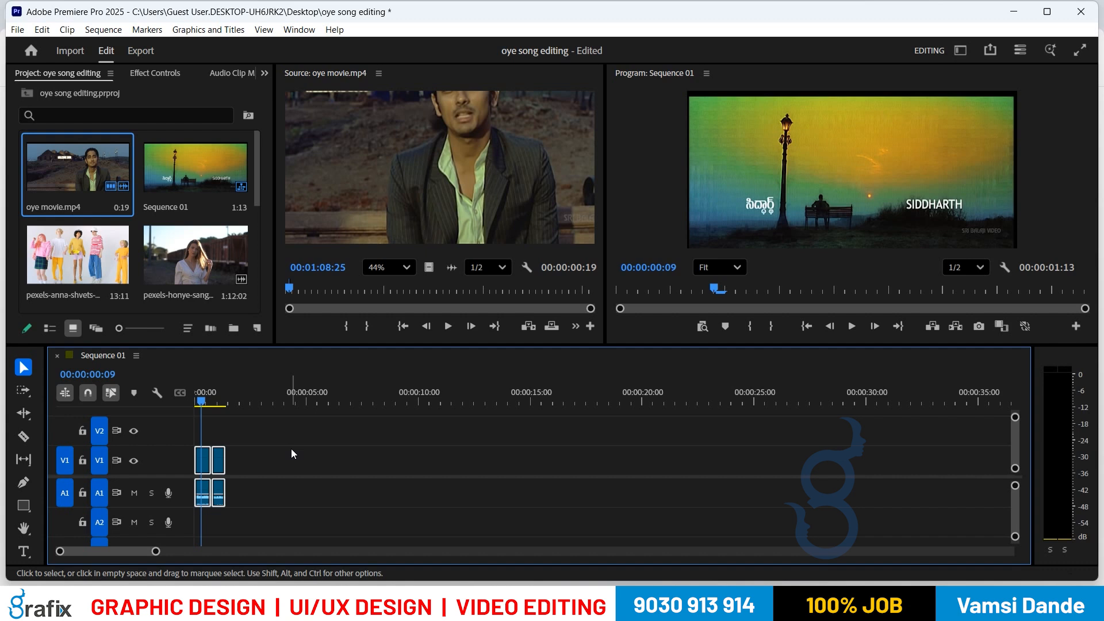
pyautogui.press('Delete')
# Step: Enlarge the Source Monitor and fit the whole source frame in view
pyautogui.hotkey('shift', '2')
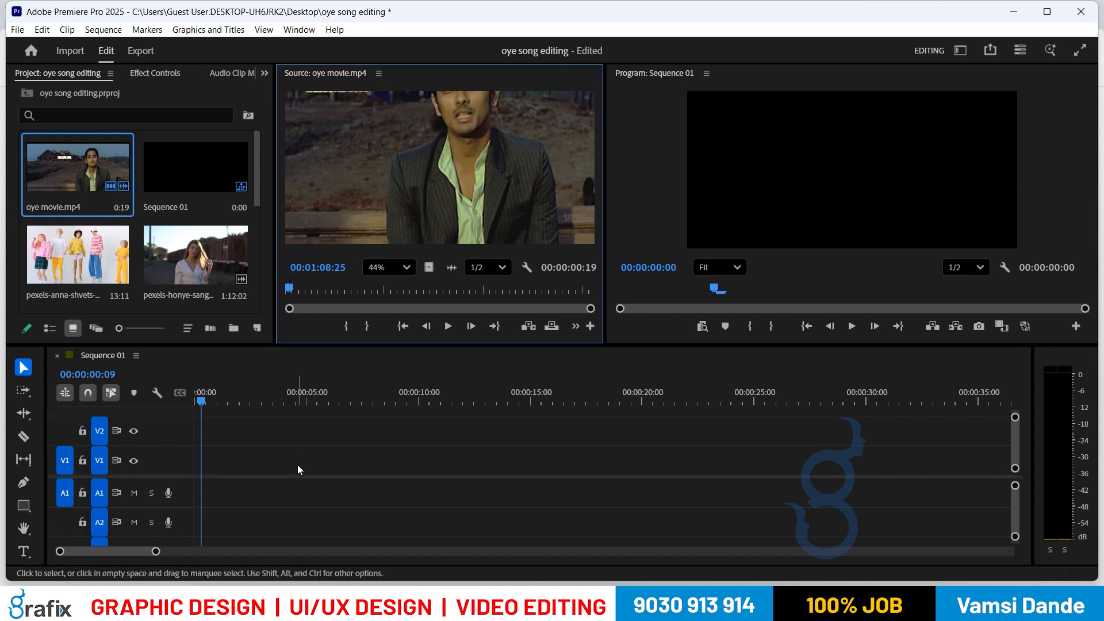
pyautogui.press('`')
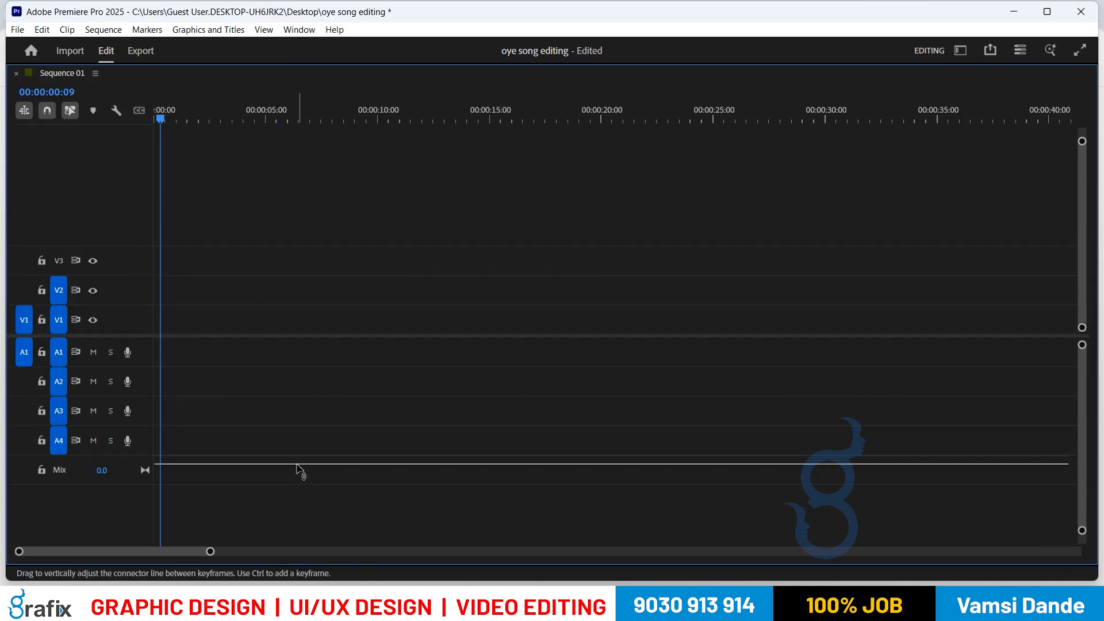
pyautogui.press('`')
pyautogui.press('`')
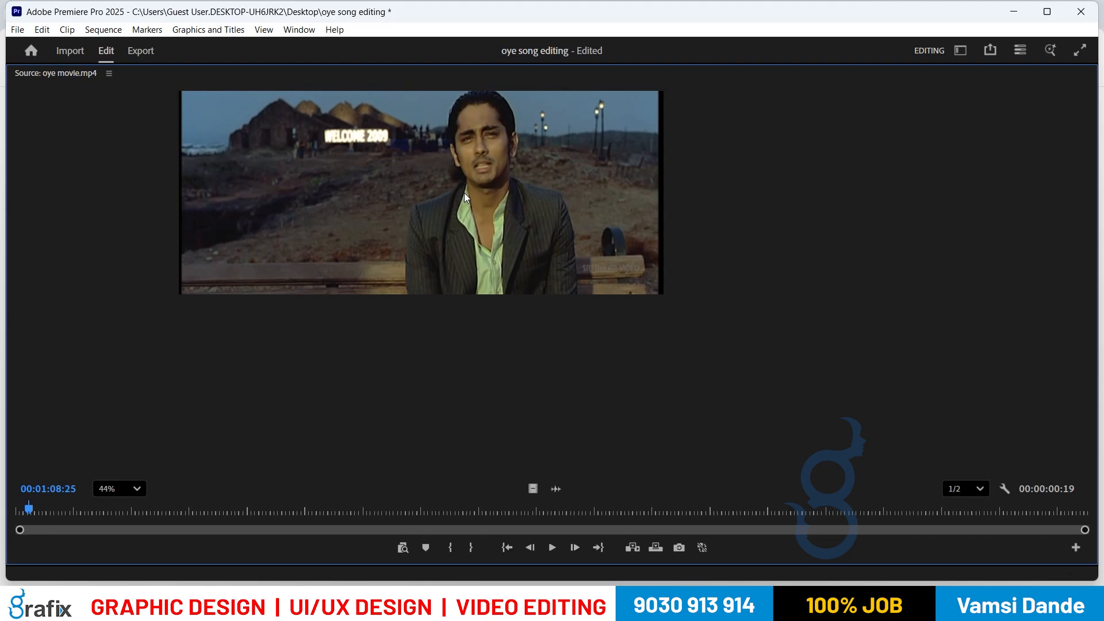
pyautogui.click(114, 486)
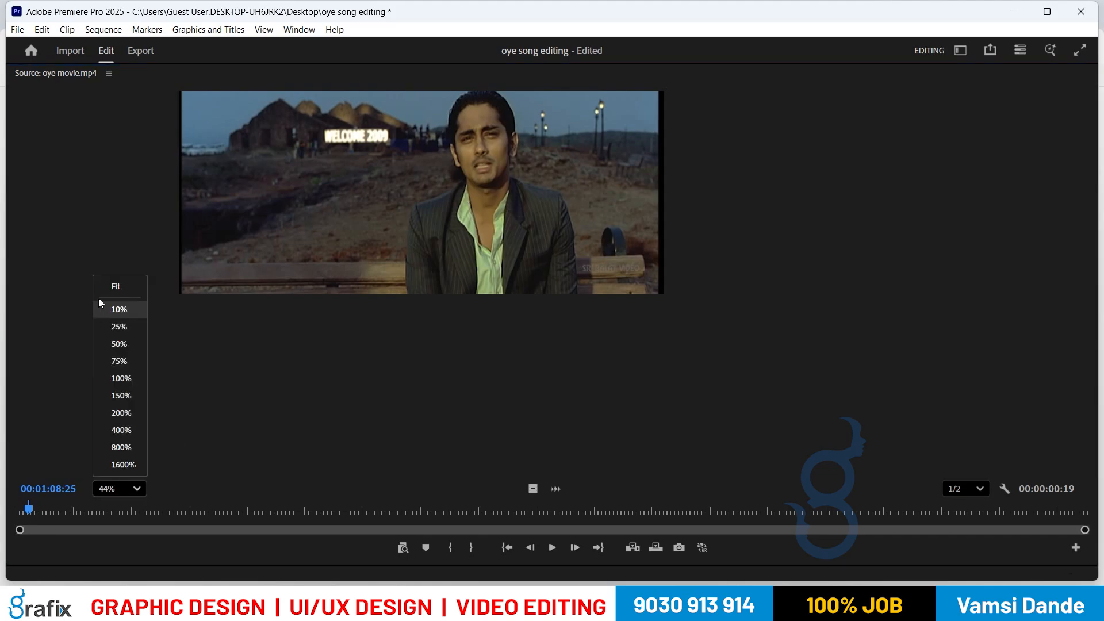
pyautogui.click(108, 284)
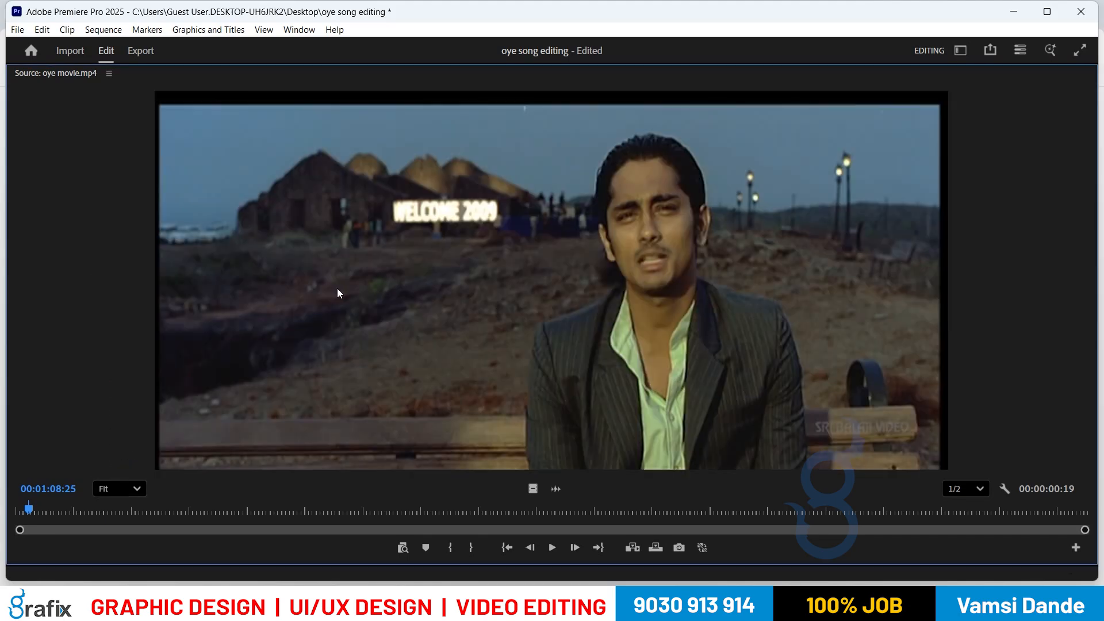
# Step: Shuttle oye movie.mp4 from the start to about 00:05:59 and clear the previous In/Out marks
pyautogui.press('Home')
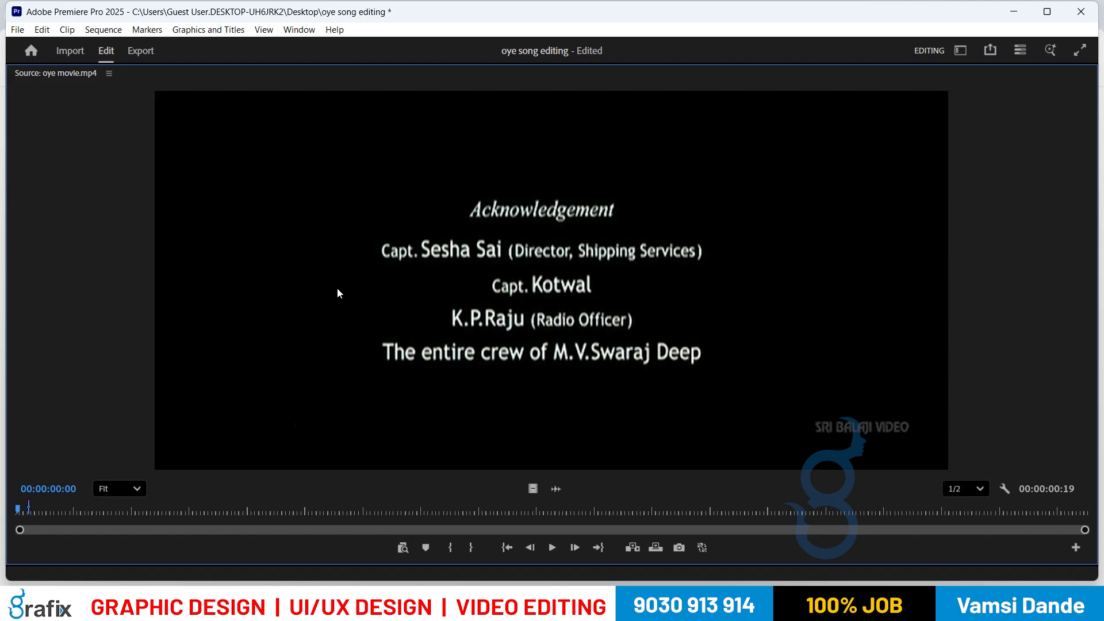
pyautogui.press('space')
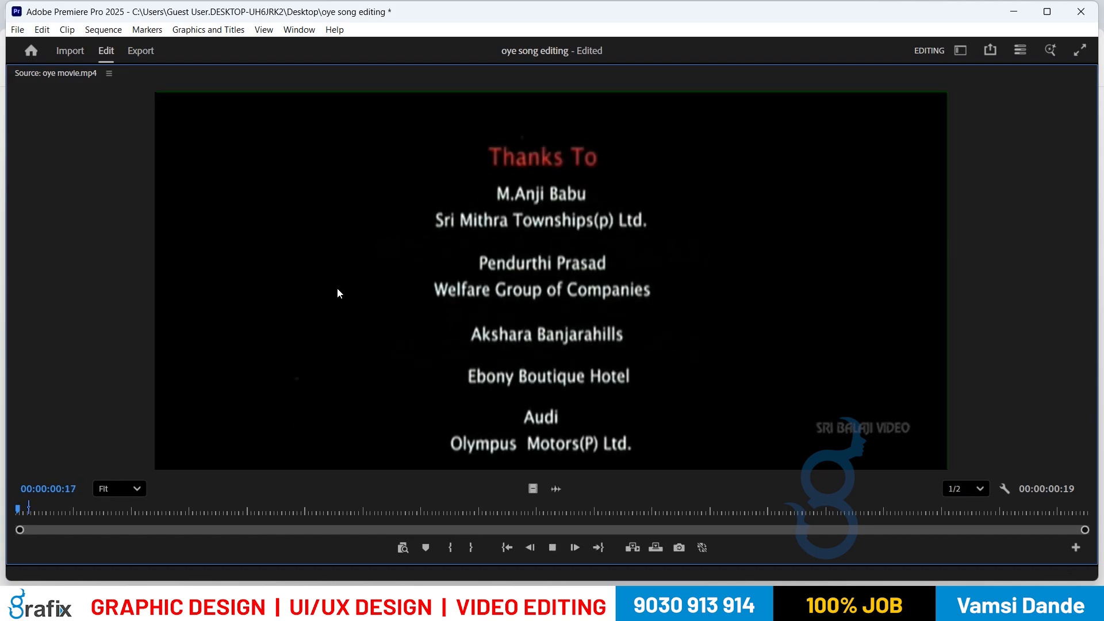
pyautogui.press('space')
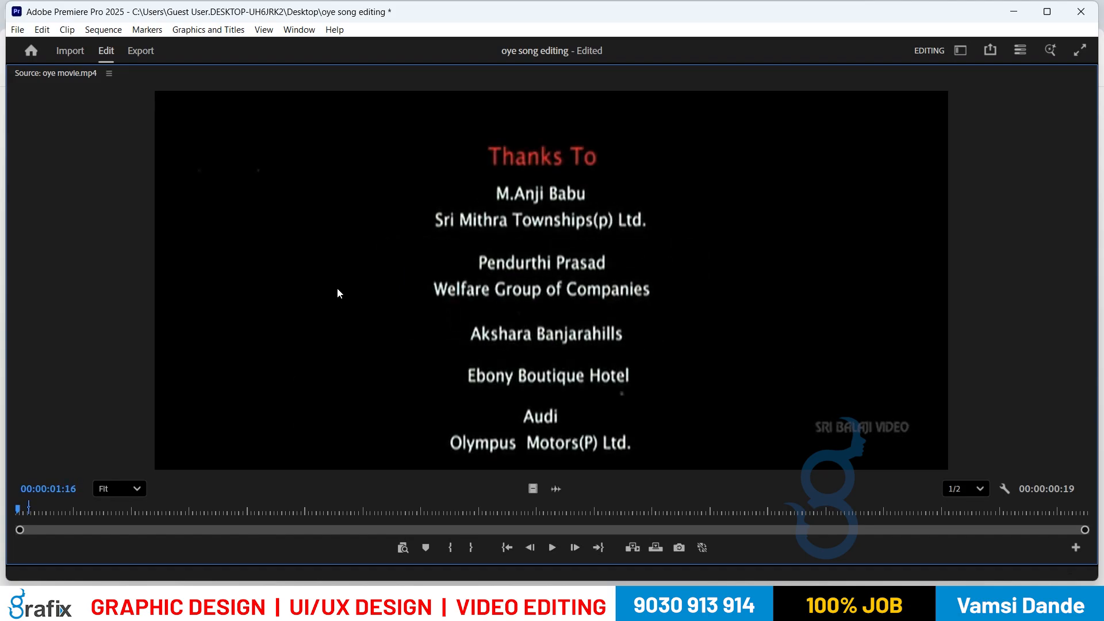
pyautogui.press('space')
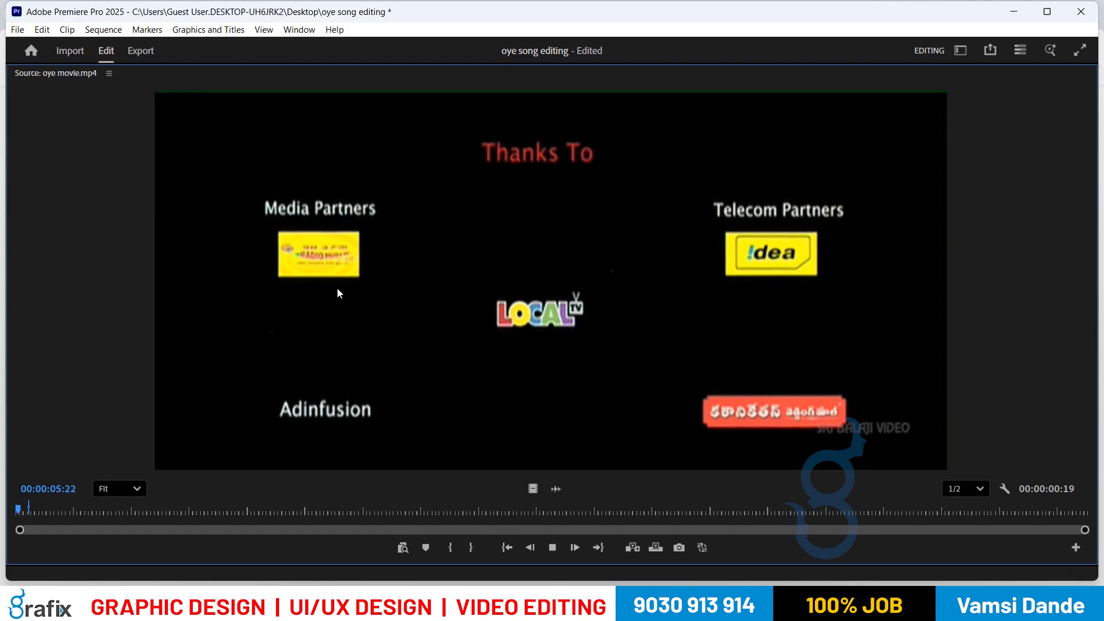
pyautogui.press('l')
pyautogui.press('l')
pyautogui.press('l')
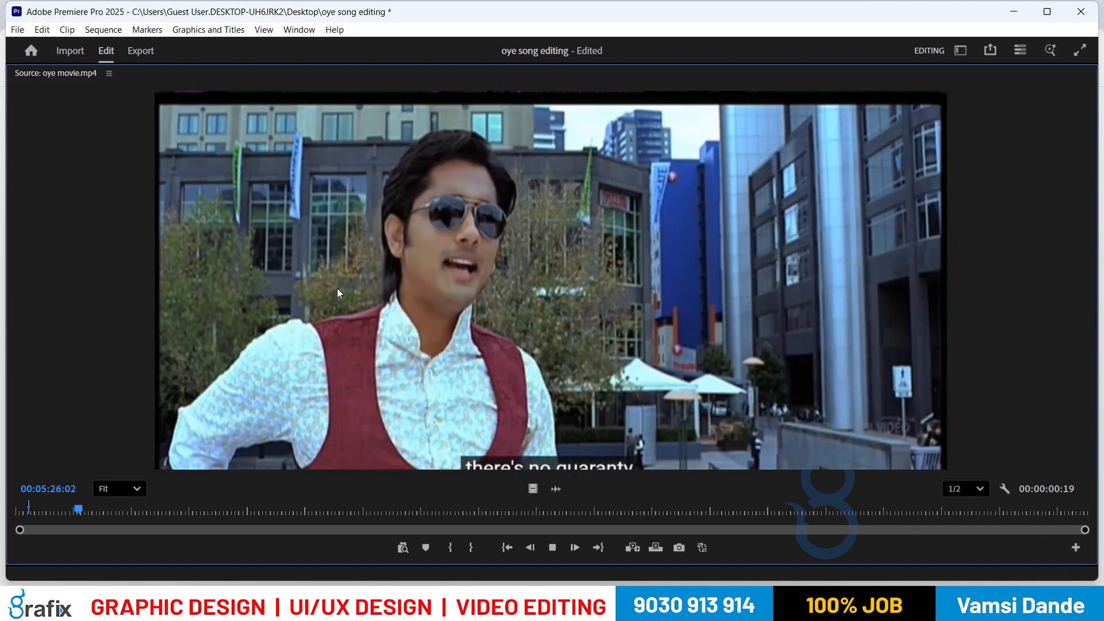
pyautogui.press('space')
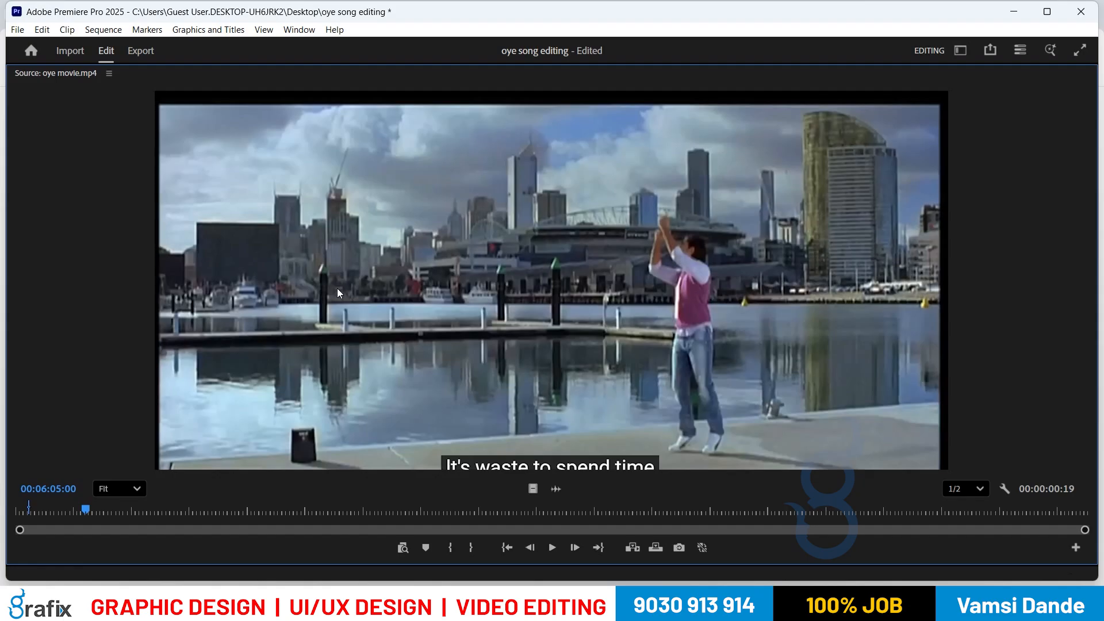
pyautogui.press('space')
pyautogui.press('k')
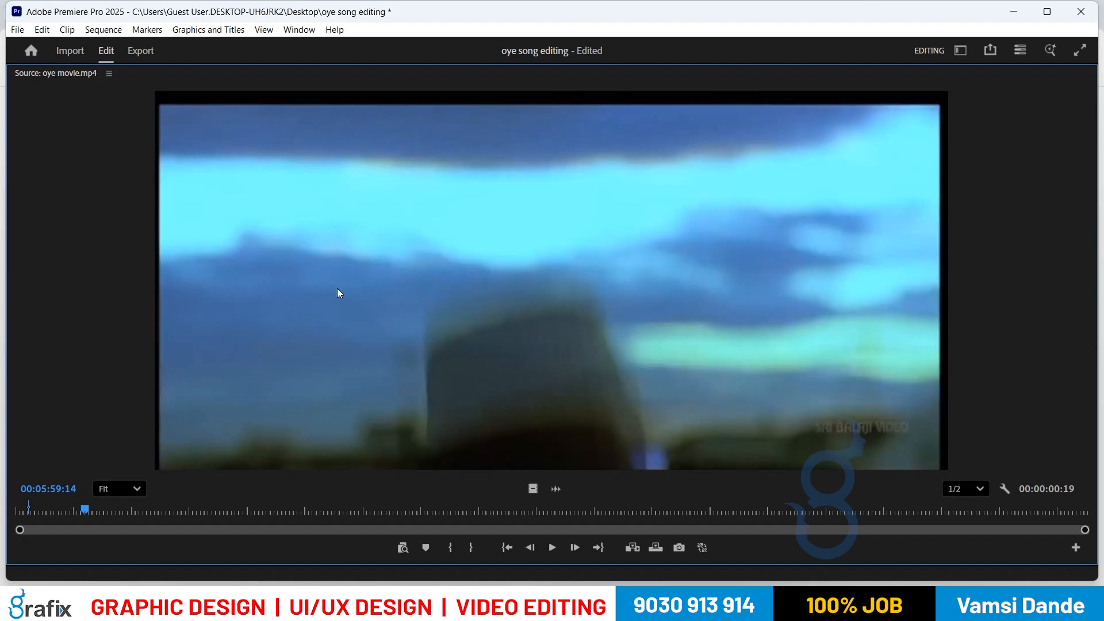
pyautogui.hotkey('ctrl', 'shift', 'x')
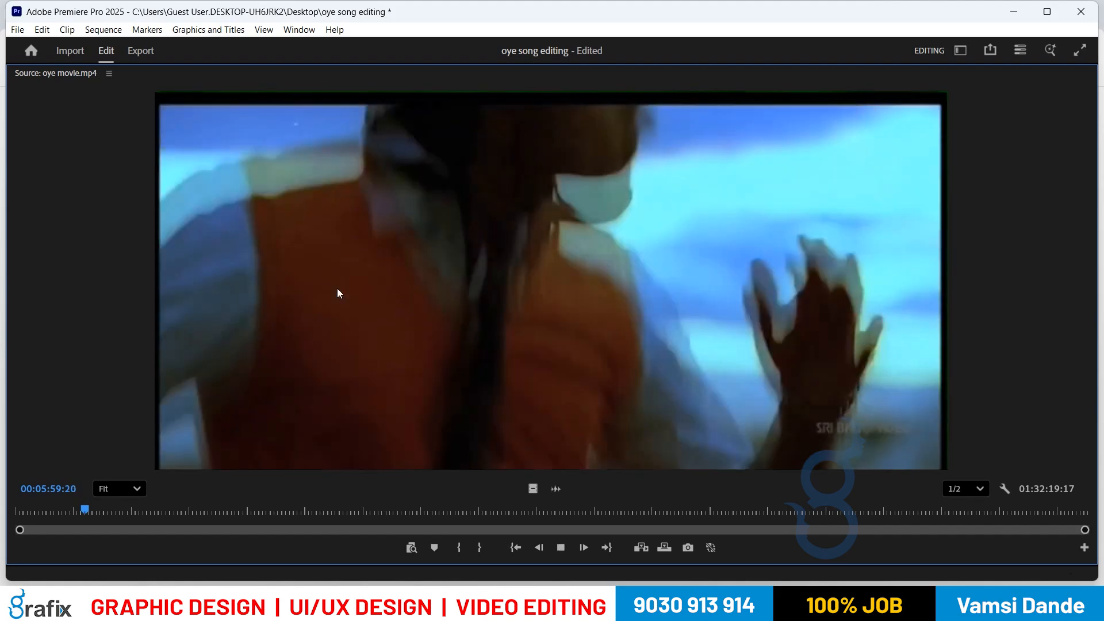
# Step: Try out In and Out points on oye movie.mp4 around 00:06:06
pyautogui.press('i')
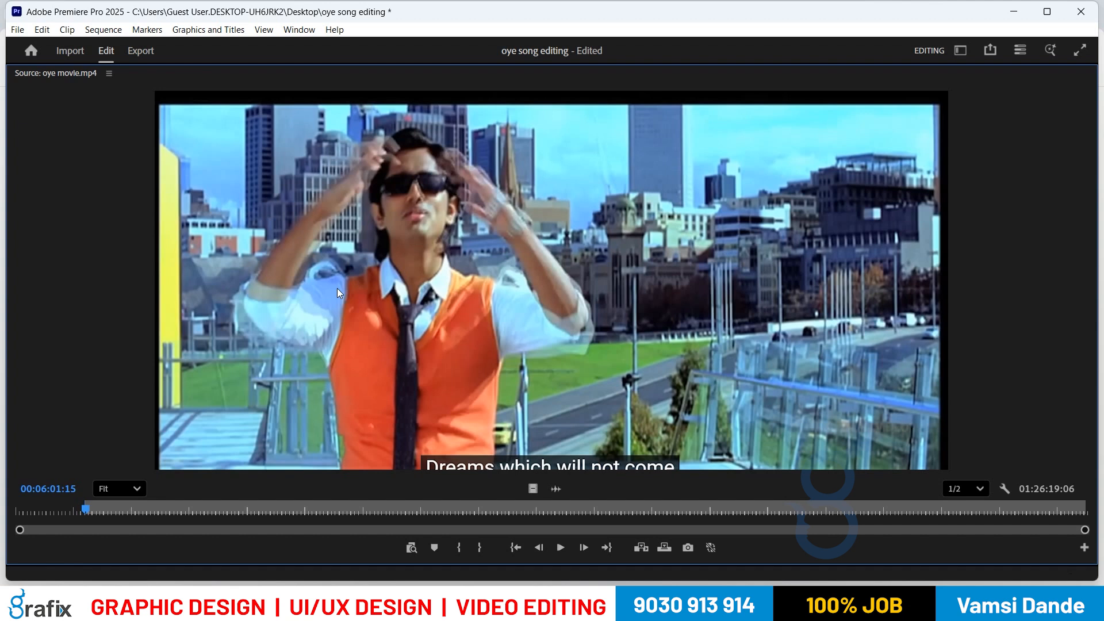
pyautogui.press('o')
pyautogui.press('space')
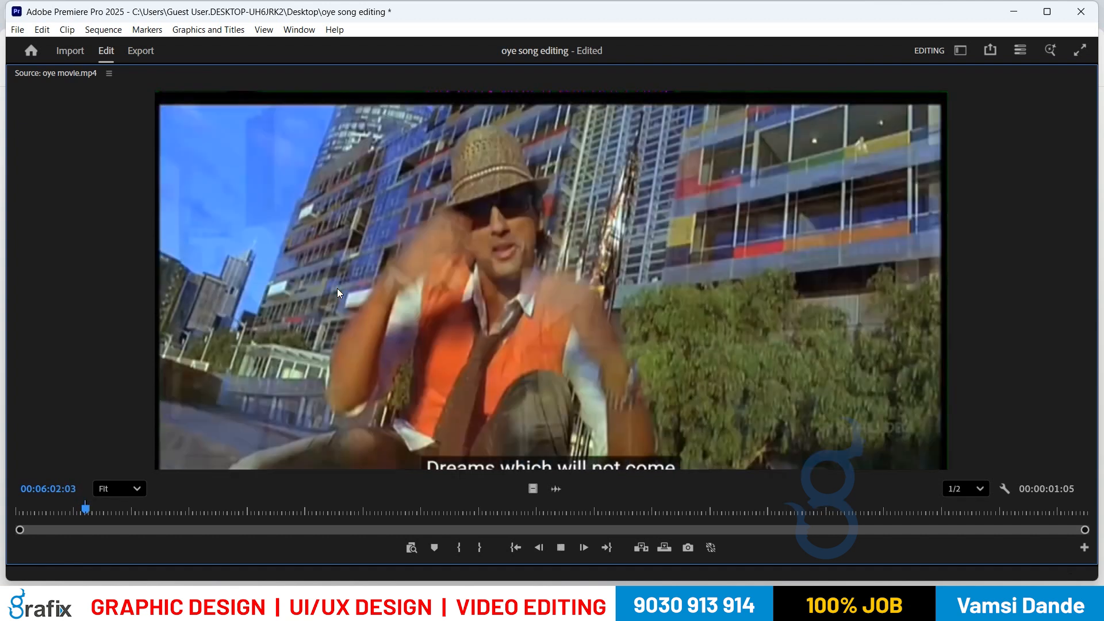
pyautogui.press('space')
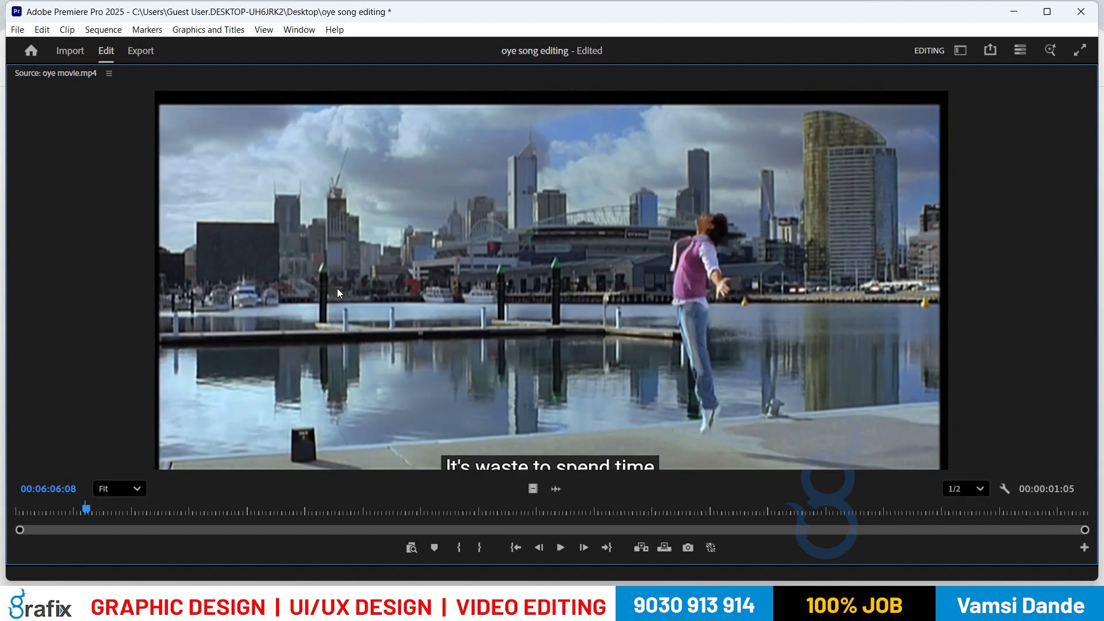
pyautogui.press('i')
pyautogui.press('space')
pyautogui.press('space')
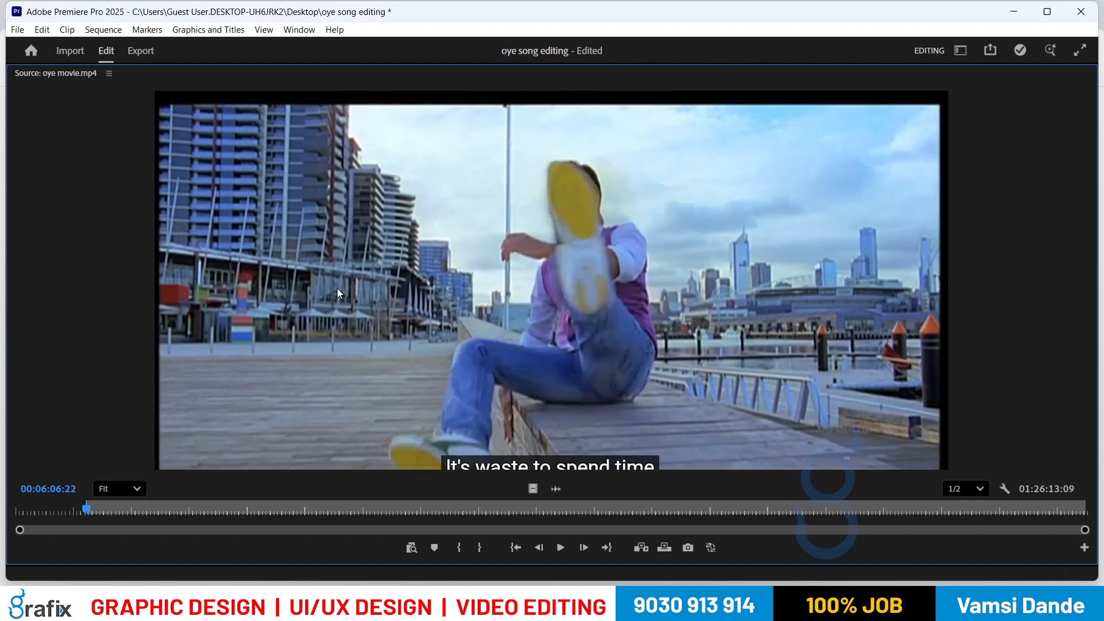
pyautogui.press('space')
pyautogui.press('space')
pyautogui.press('o')
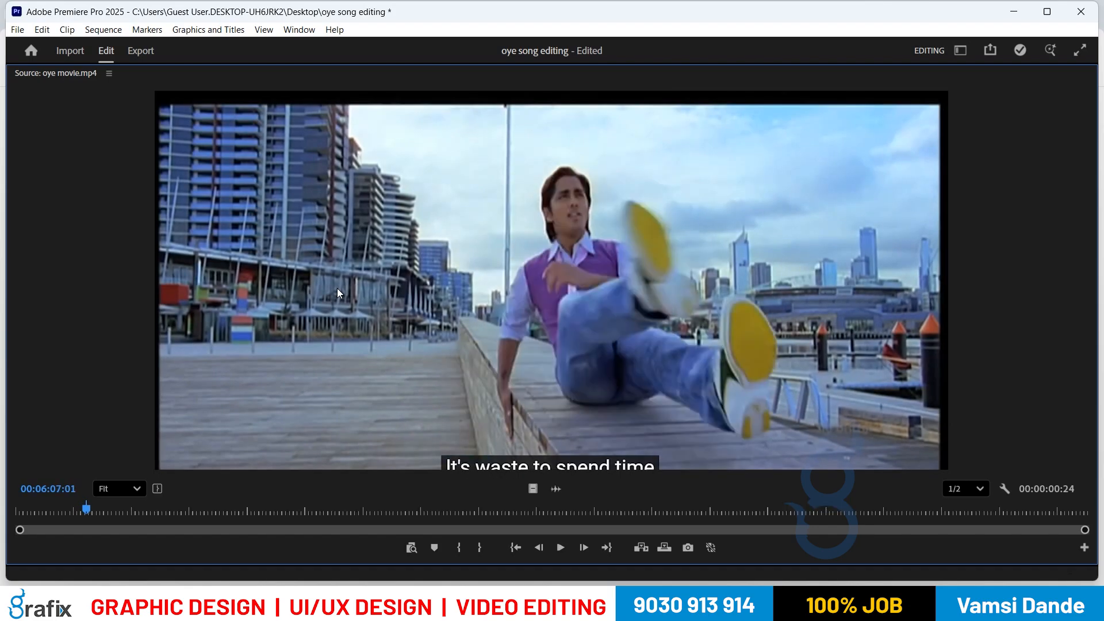
# Step: Settle on a 13-frame In/Out range near 00:06:12, then restore the full editing layout
pyautogui.press('space')
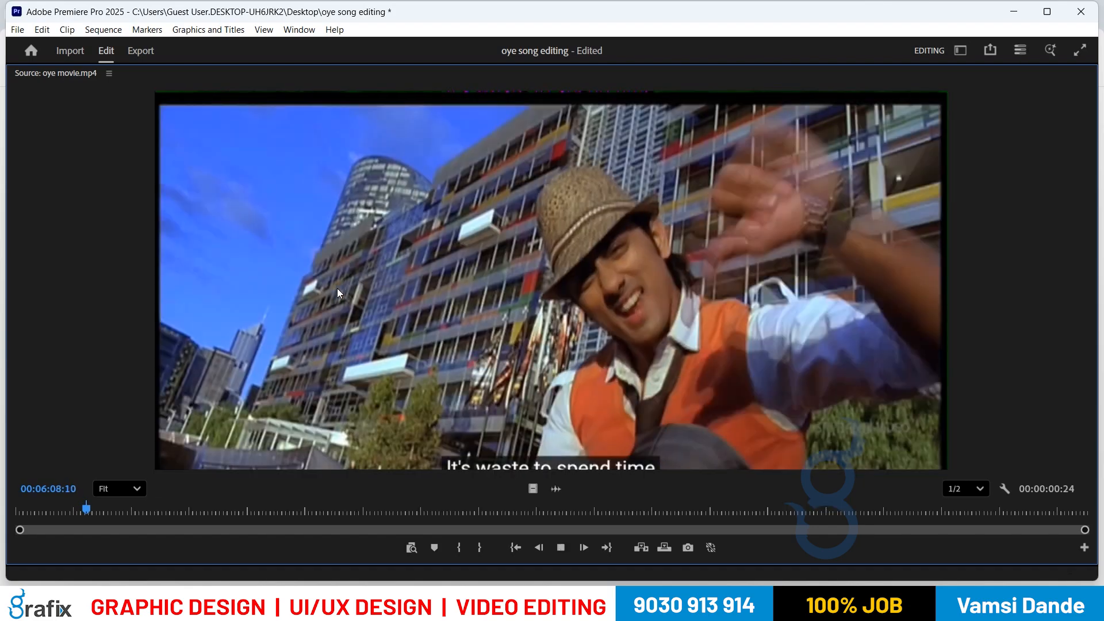
pyautogui.press('space')
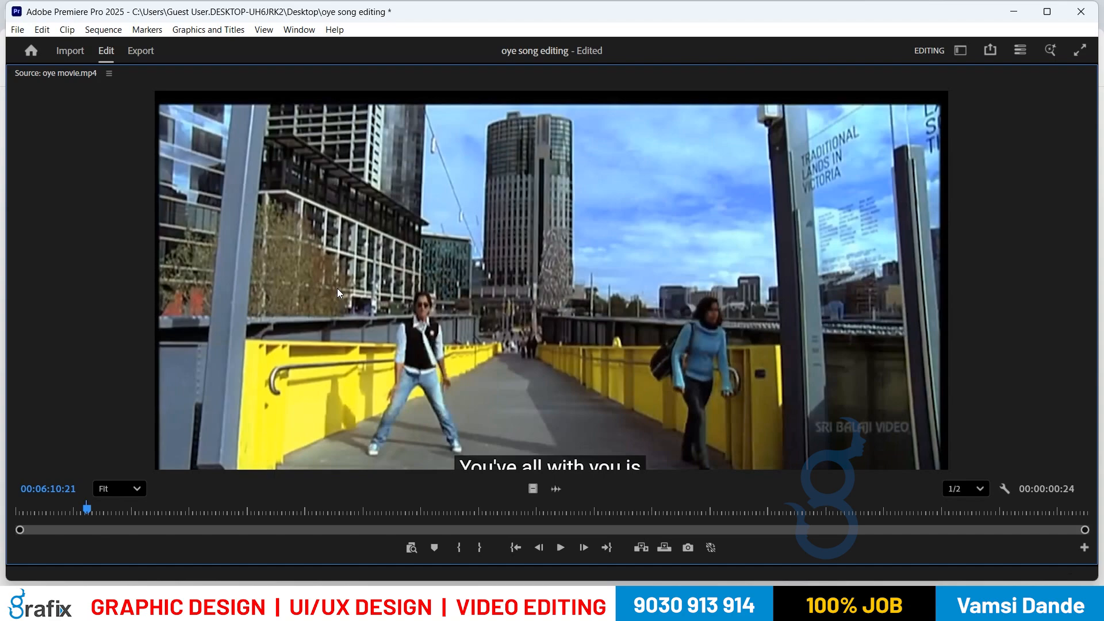
pyautogui.press('i')
pyautogui.press('space')
pyautogui.press('space')
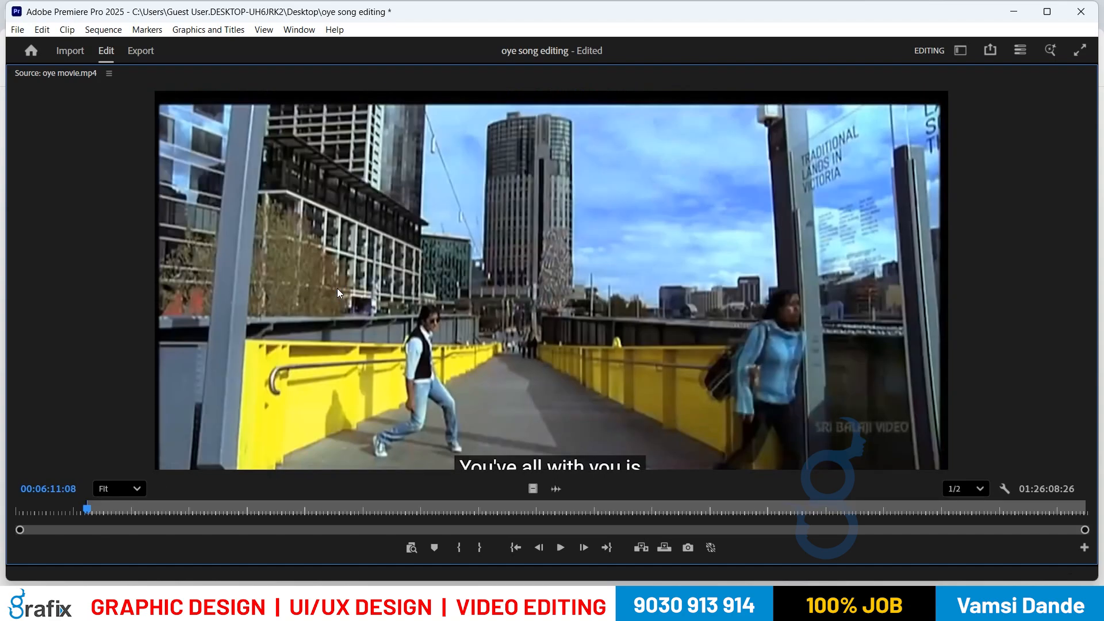
pyautogui.press('space')
pyautogui.press('space')
pyautogui.press('i')
pyautogui.press('space')
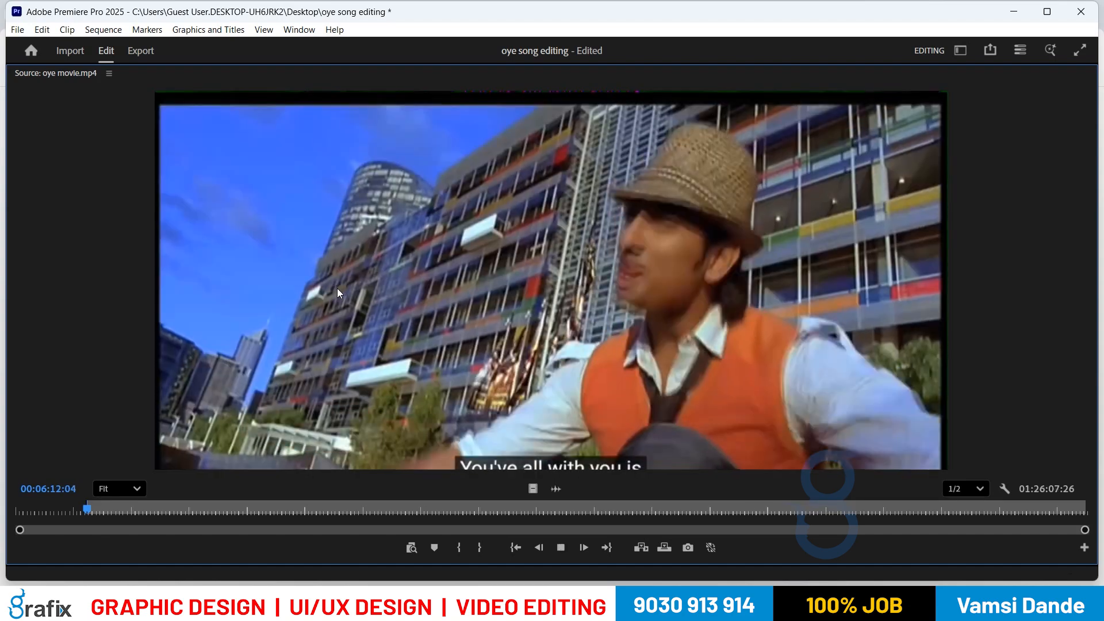
pyautogui.press('space')
pyautogui.press('i')
pyautogui.press('space')
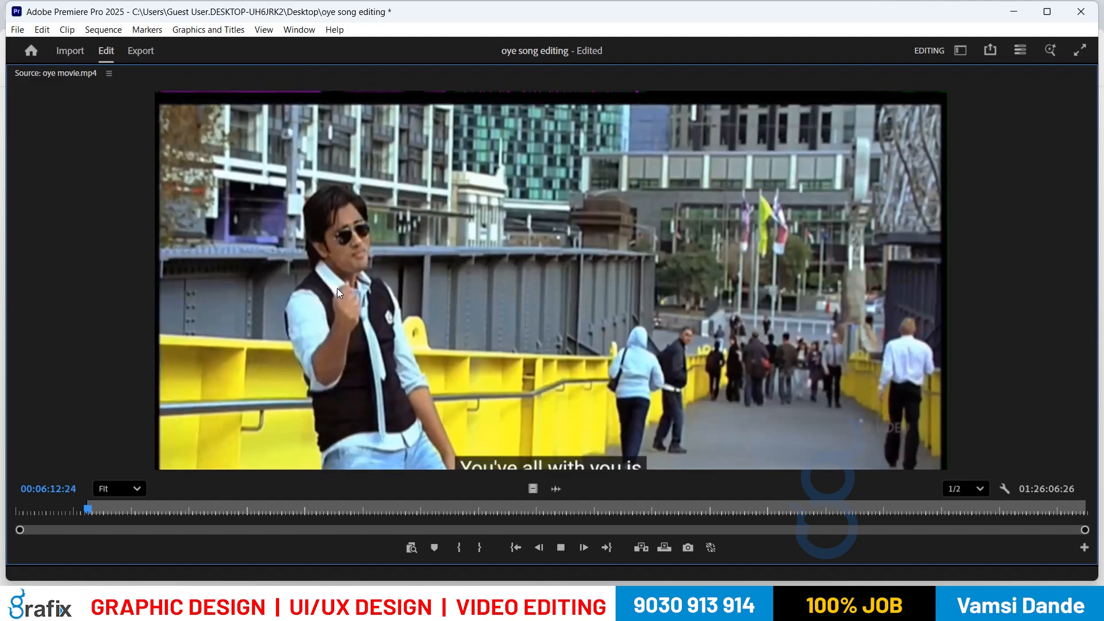
pyautogui.press('space')
pyautogui.press('space')
pyautogui.press('o')
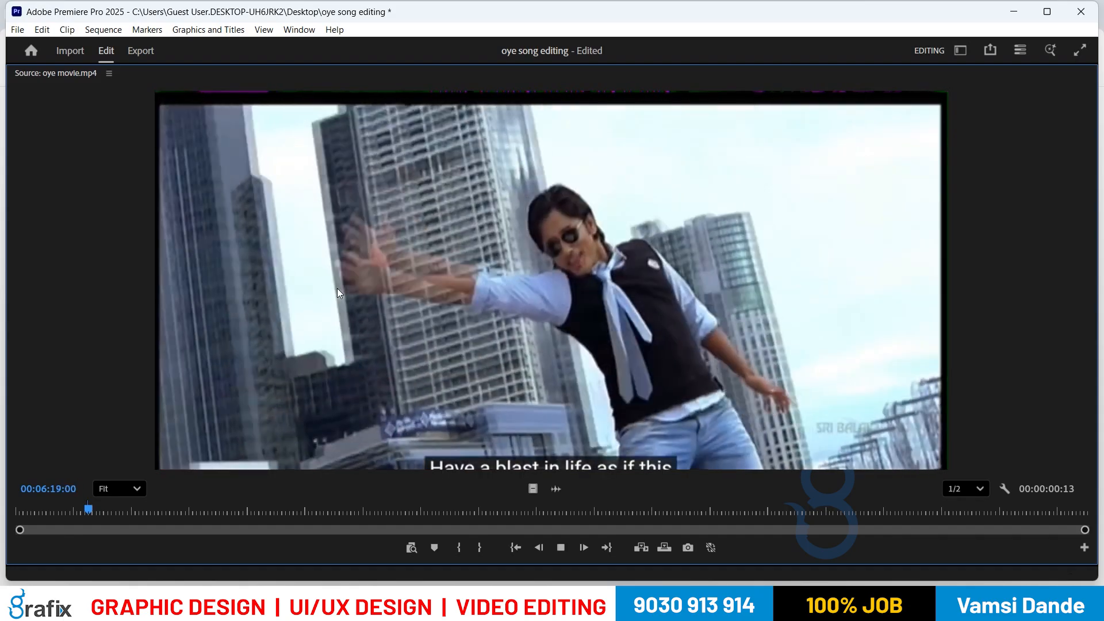
pyautogui.press('space')
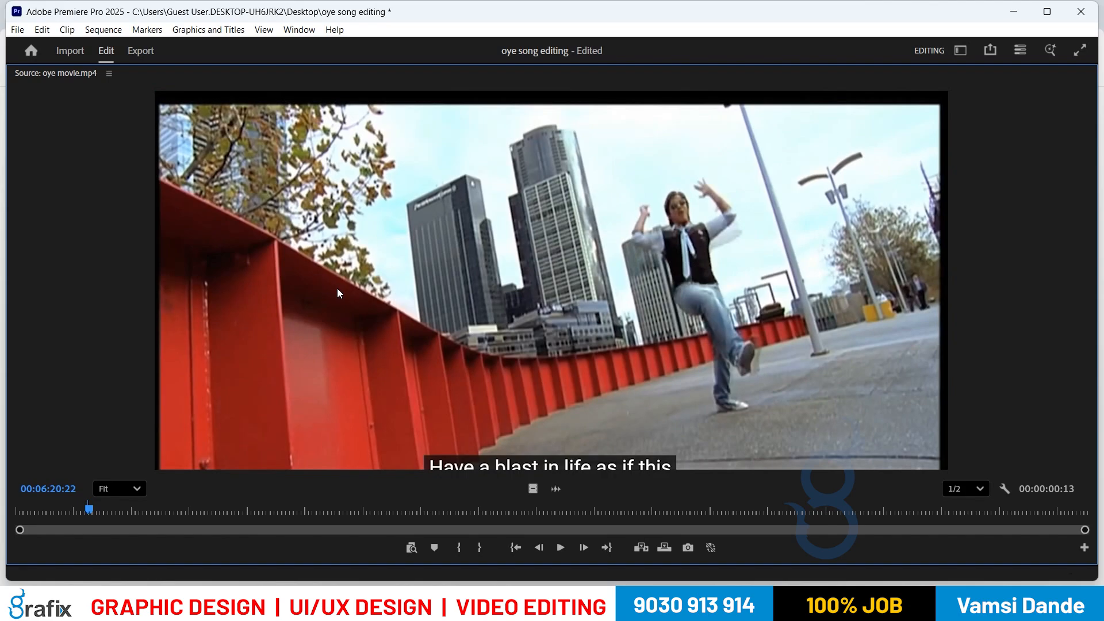
pyautogui.press('`')
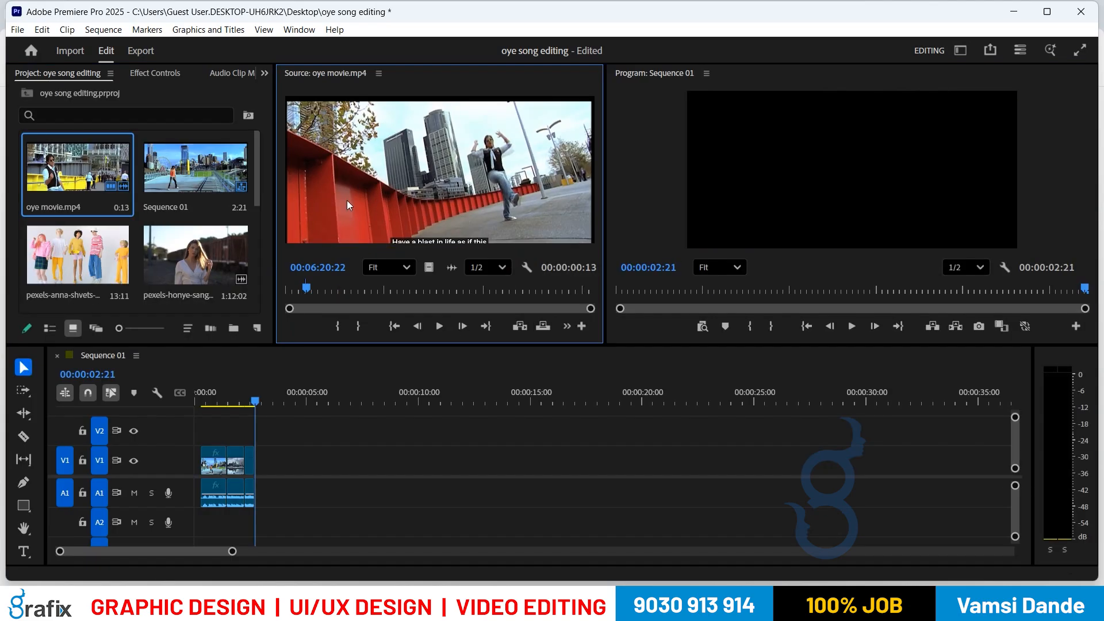
# Step: Scrub oye movie.mp4 through 00:13:43, 00:11:45 and 00:17:38, then mark In at 00:15:01:15
pyautogui.click(331, 290)
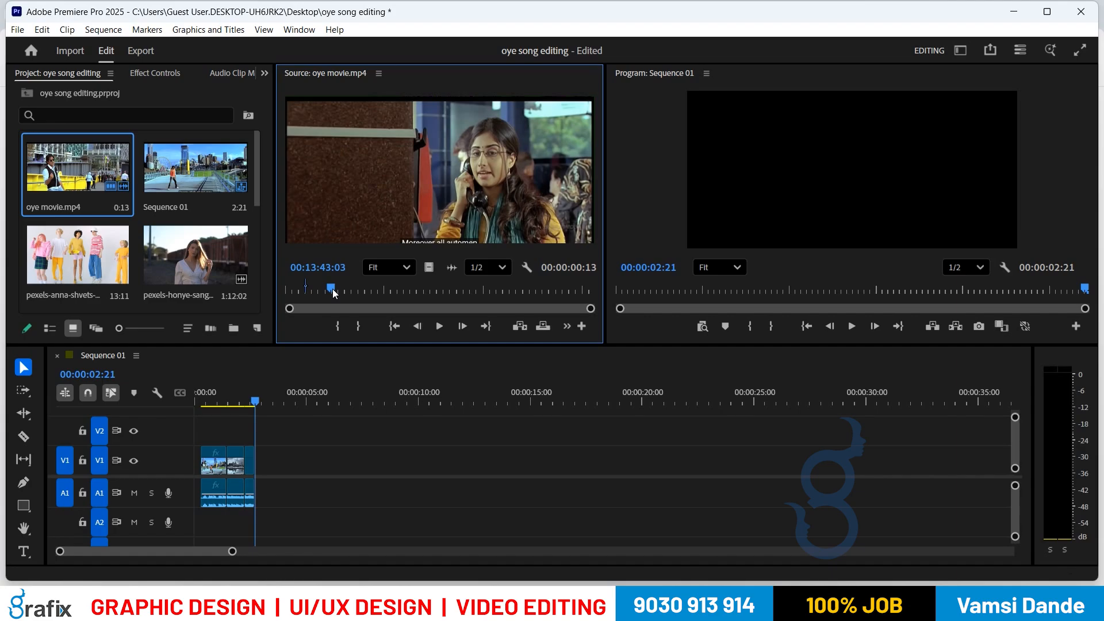
pyautogui.moveTo(334, 292); pyautogui.dragTo(341, 295)
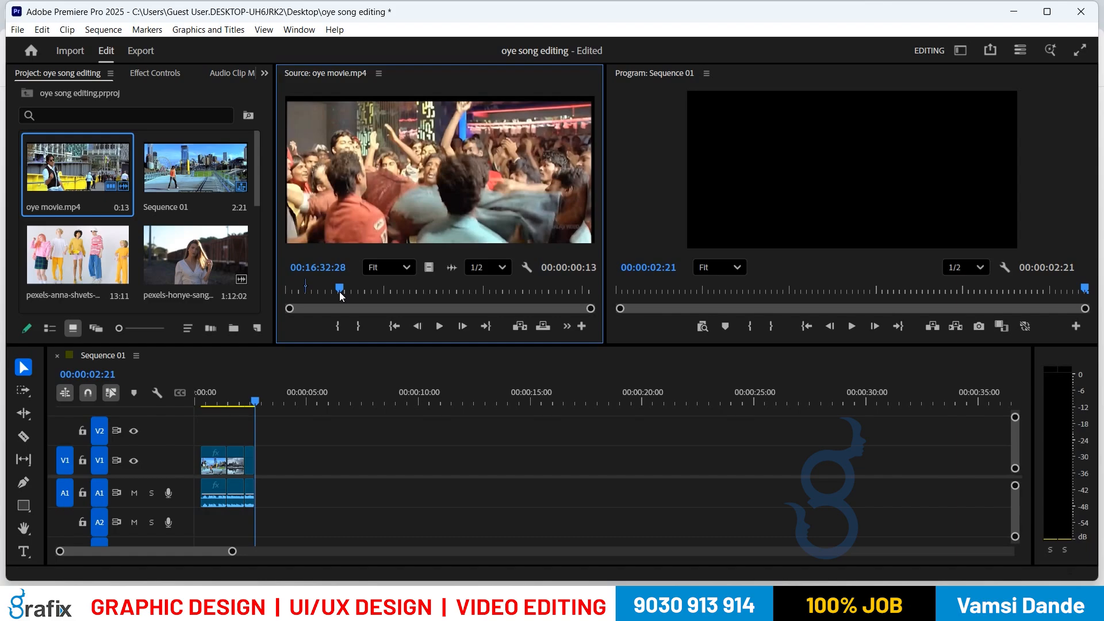
pyautogui.moveTo(340, 289); pyautogui.dragTo(346, 291)
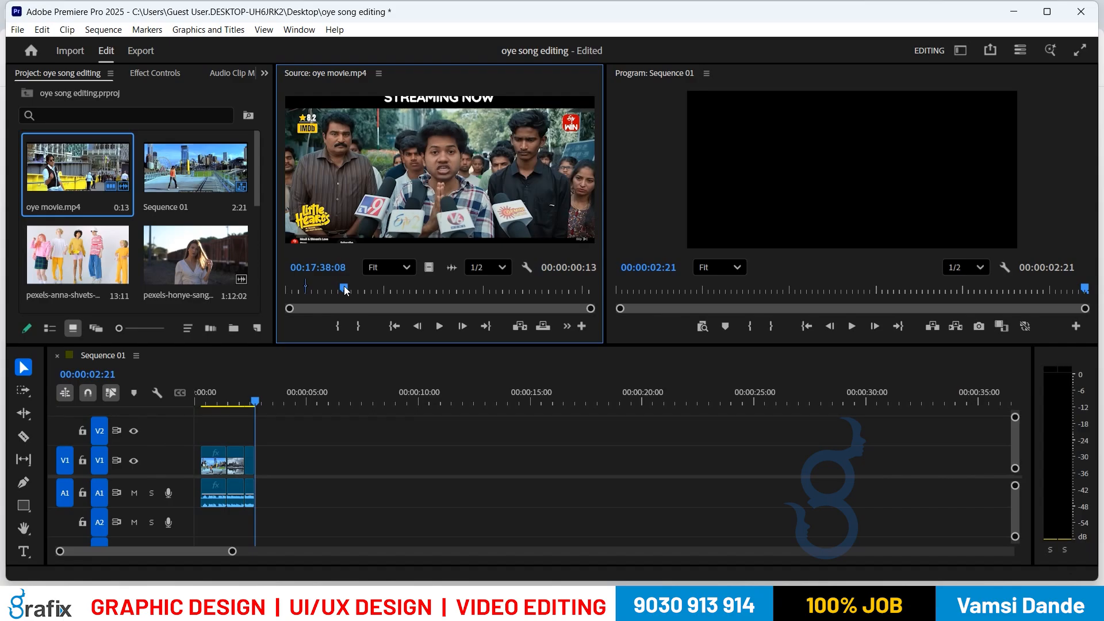
pyautogui.moveTo(345, 290); pyautogui.dragTo(336, 289)
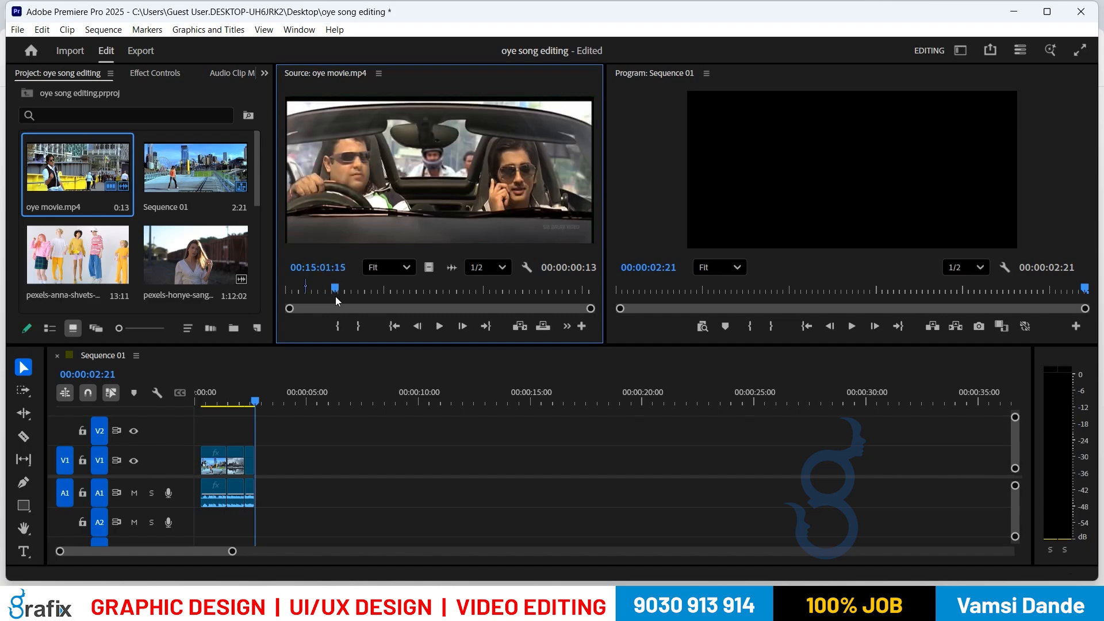
pyautogui.click(337, 332)
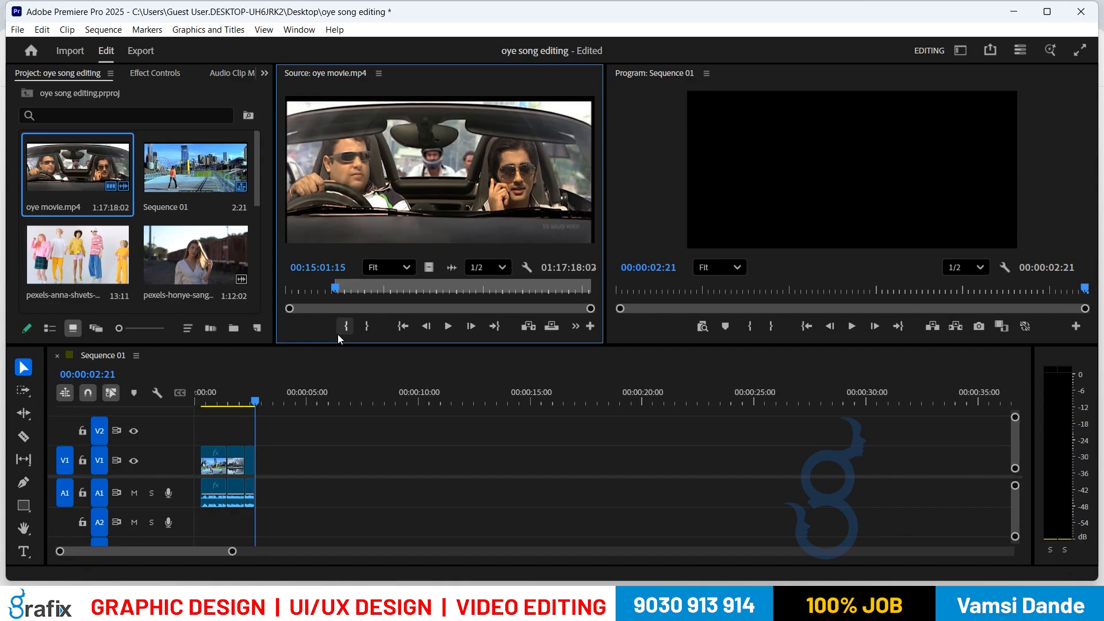
# Step: Preview later parts of the film, then mark the Out point at 00:27:52:10
pyautogui.click(356, 289)
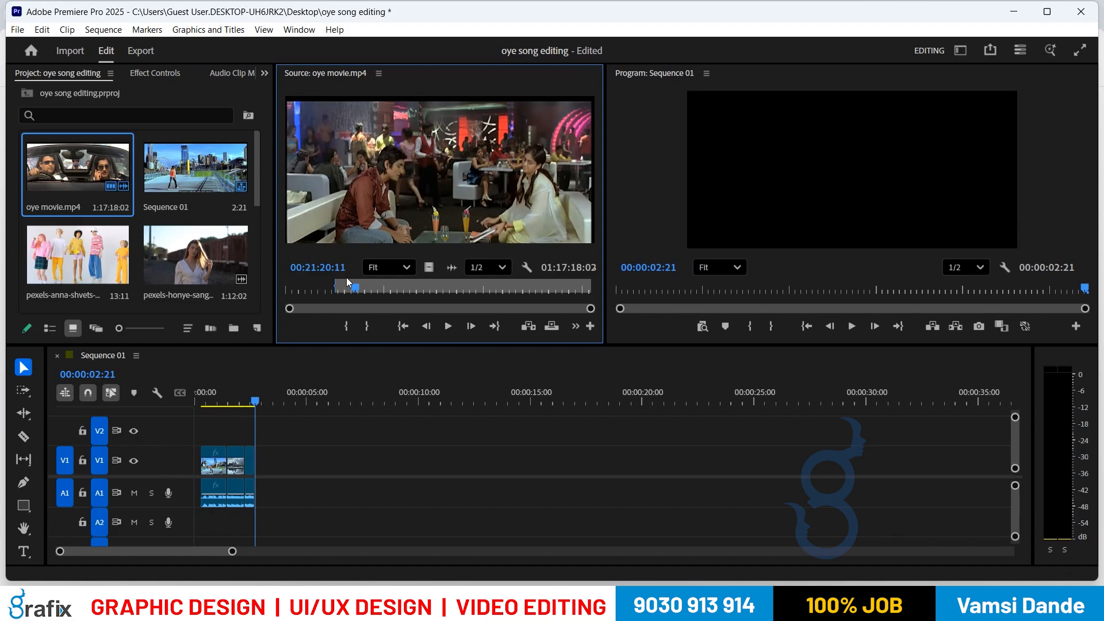
pyautogui.click(381, 288)
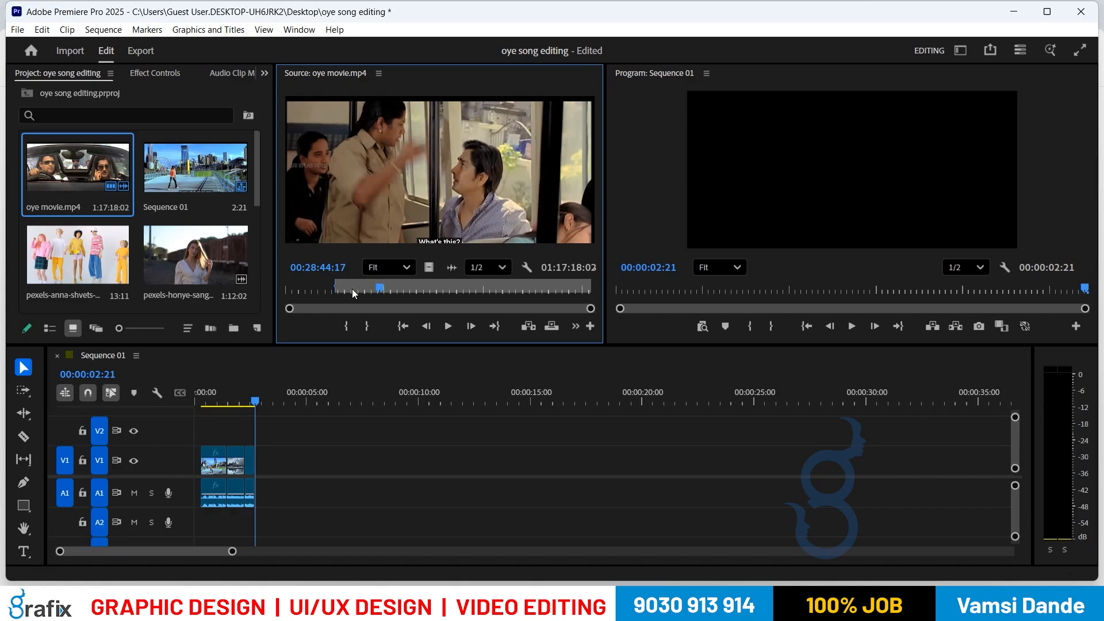
pyautogui.click(322, 289)
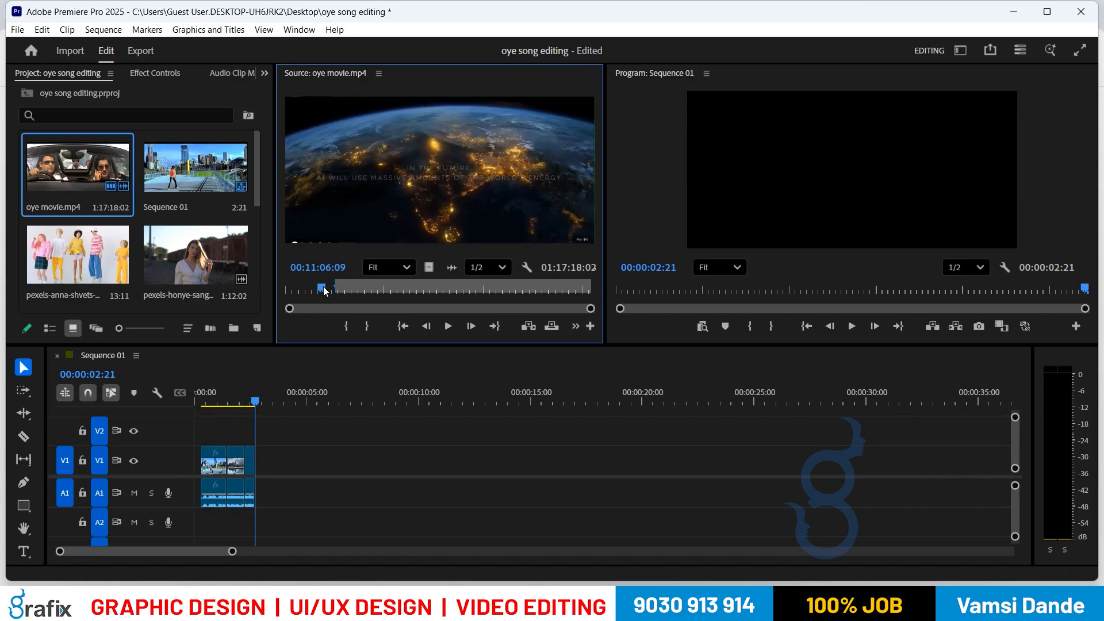
pyautogui.click(355, 291)
pyautogui.click(362, 291)
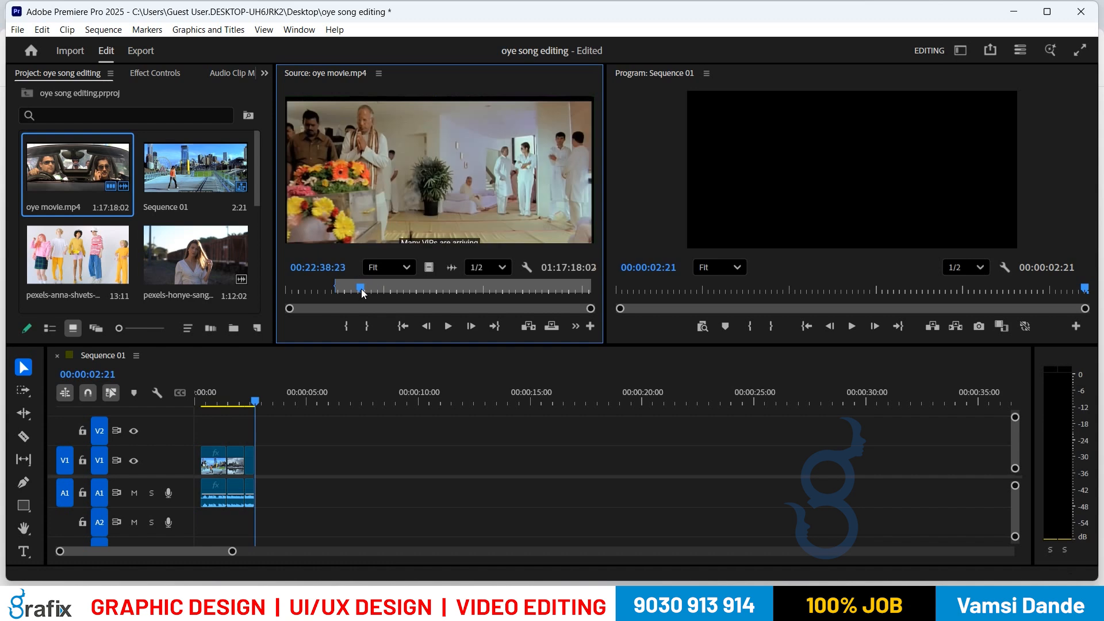
pyautogui.click(356, 291)
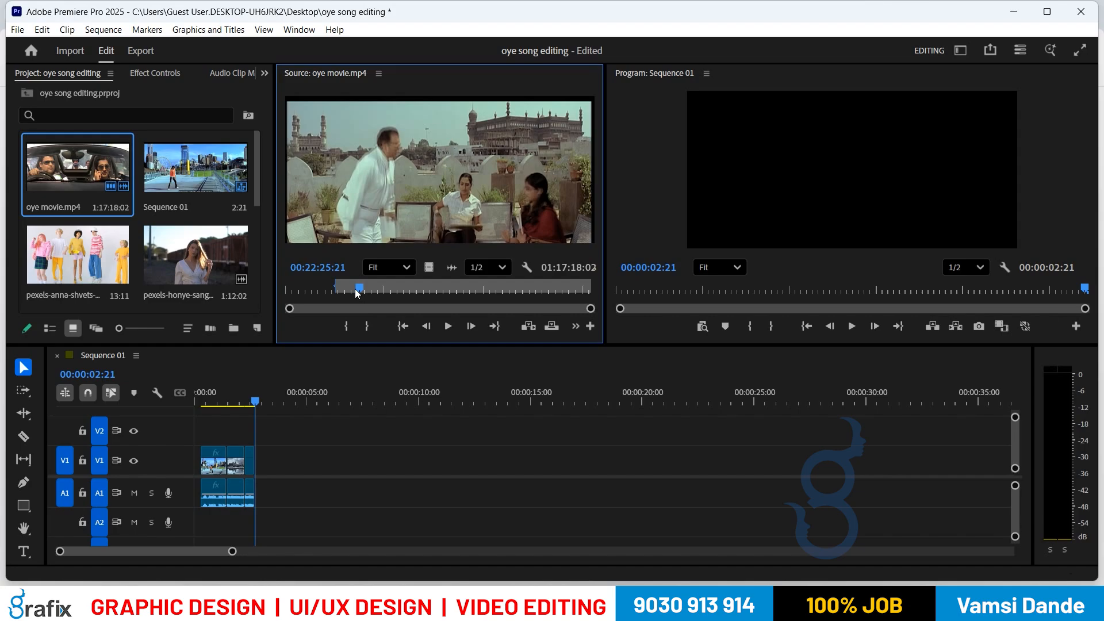
pyautogui.moveTo(355, 291); pyautogui.dragTo(379, 291)
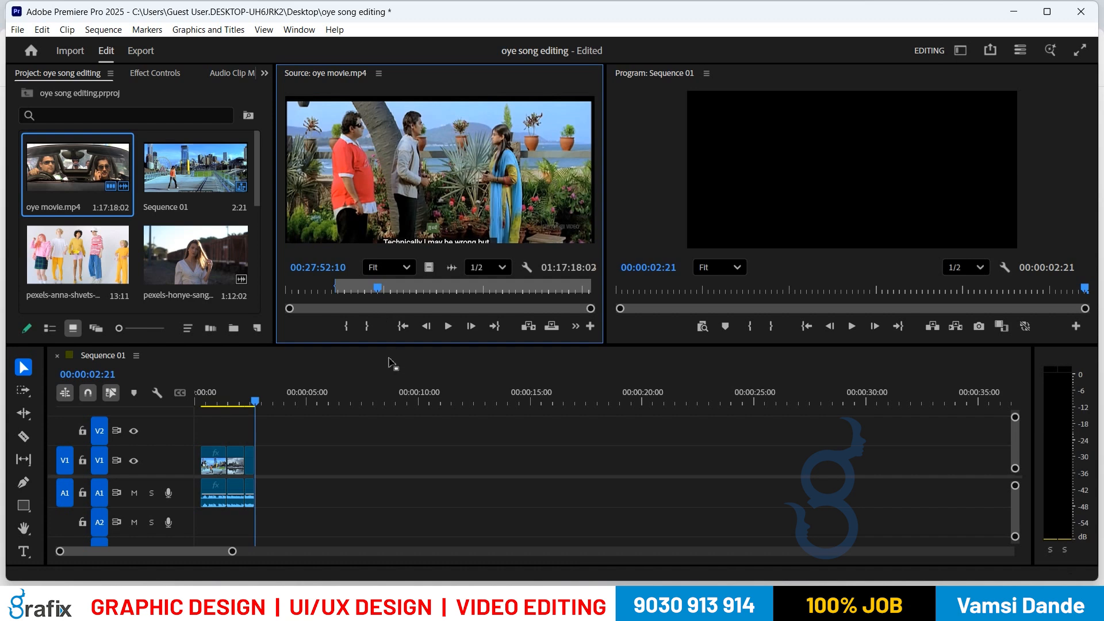
pyautogui.click(366, 326)
# Step: Preview the bar and car scenes in the marked range, then return the sequence playhead to 00:00:01:20
pyautogui.click(356, 284)
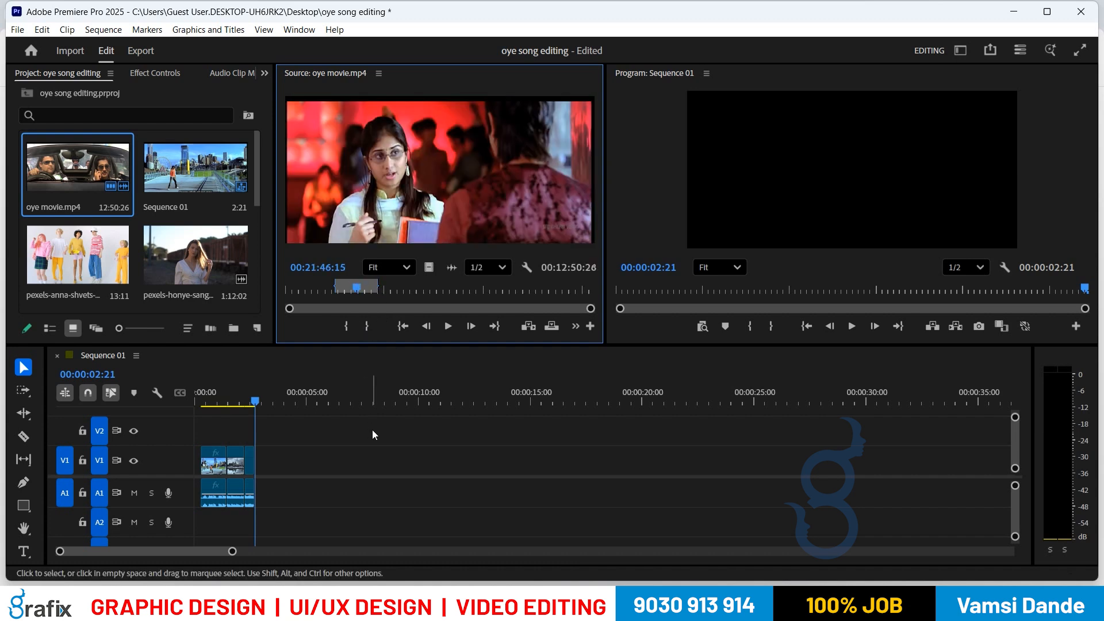
pyautogui.click(349, 289)
pyautogui.click(367, 289)
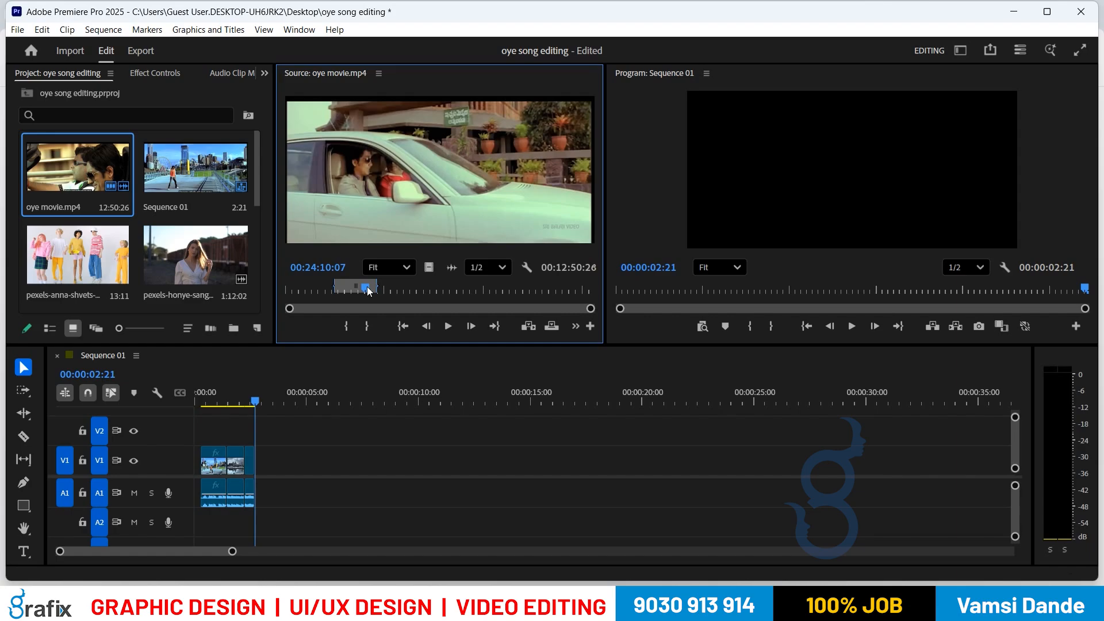
pyautogui.moveTo(218, 392); pyautogui.dragTo(233, 391)
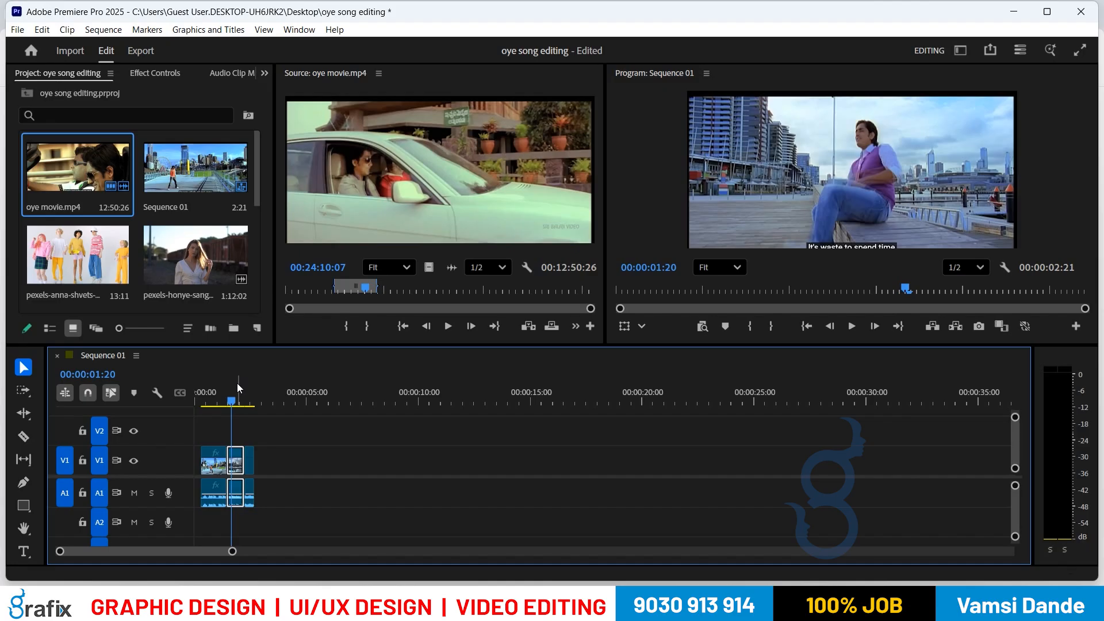
# Step: Zoom the timeline in on the three short clips and park the playhead at 00:00:00:20
pyautogui.press('=')
pyautogui.press('=')
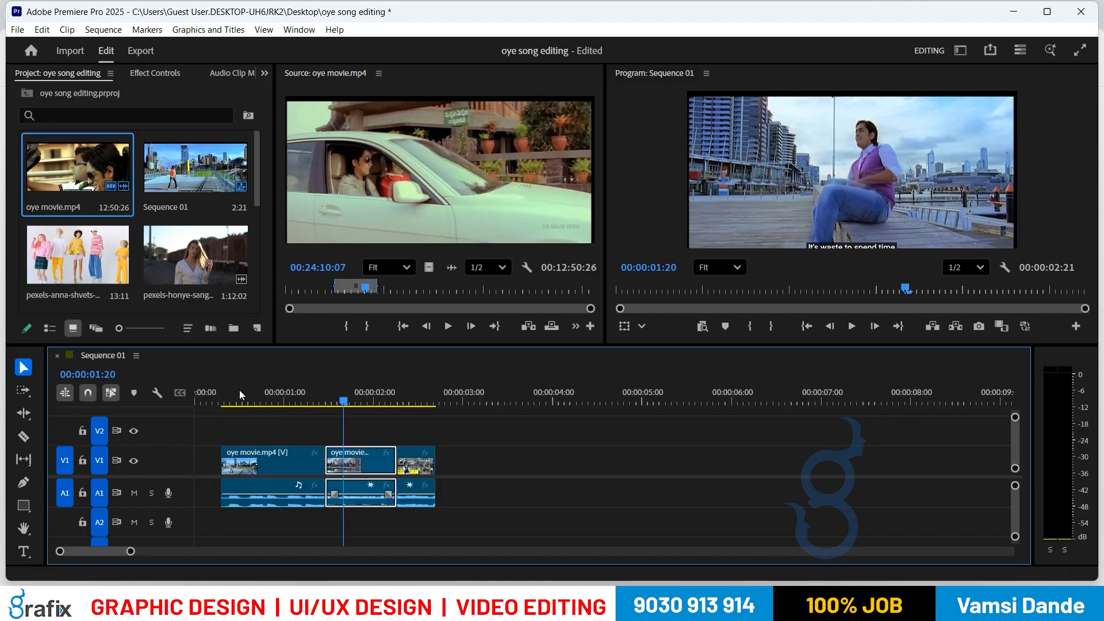
pyautogui.click(240, 391)
pyautogui.moveTo(241, 391); pyautogui.dragTo(258, 392)
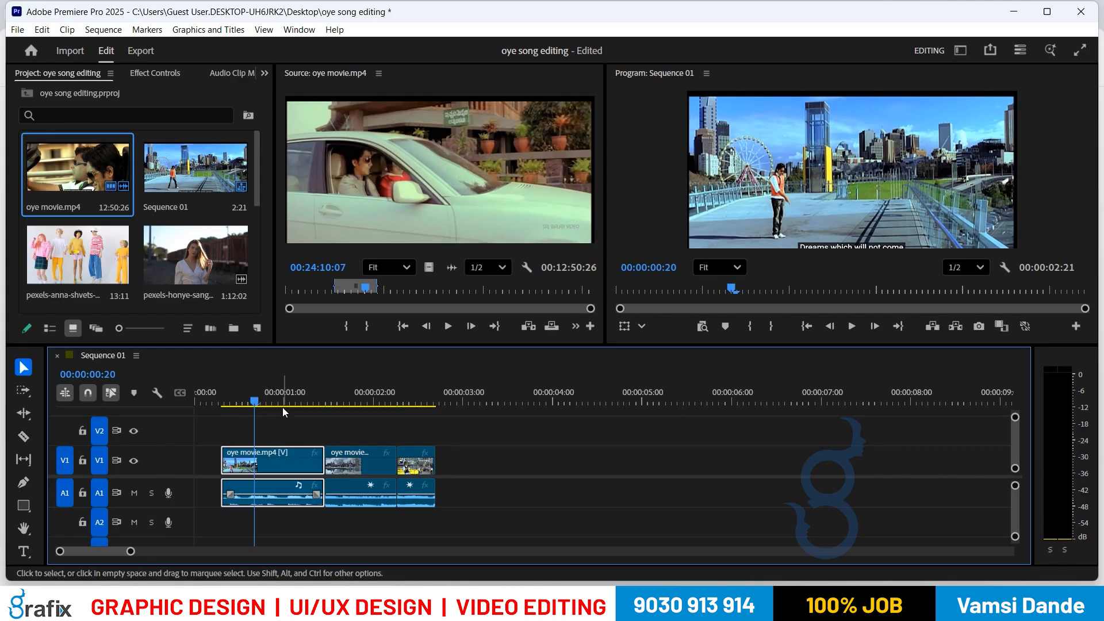
# Step: Give the first clip the Purple label and park the sequence playhead at 00:00:00:25
pyautogui.rightClick(270, 460)
pyautogui.moveTo(323, 387)
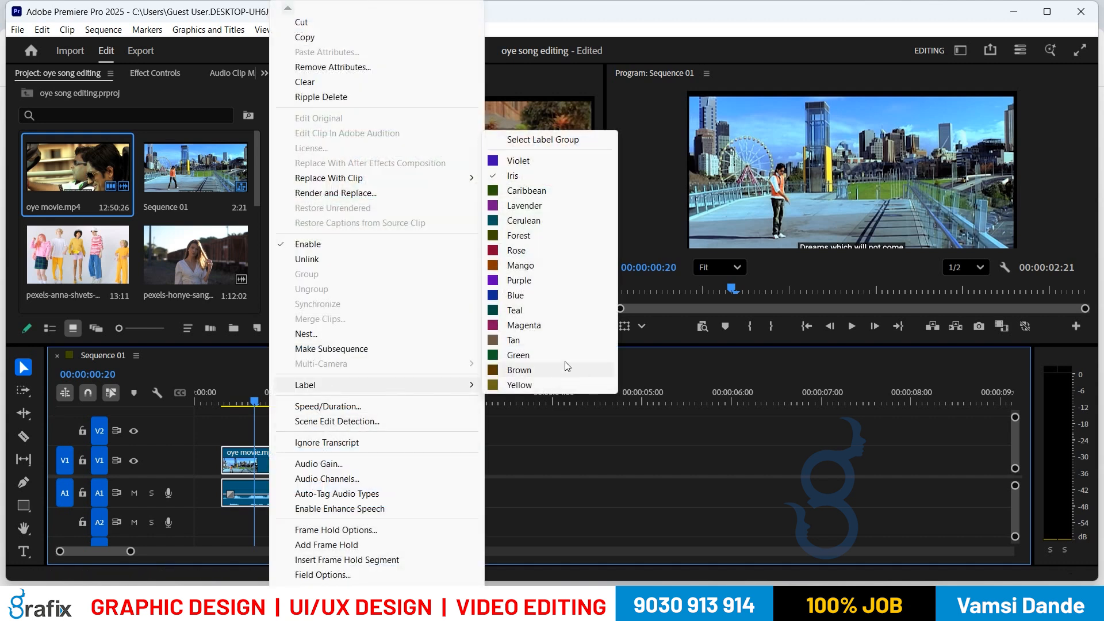
pyautogui.click(540, 280)
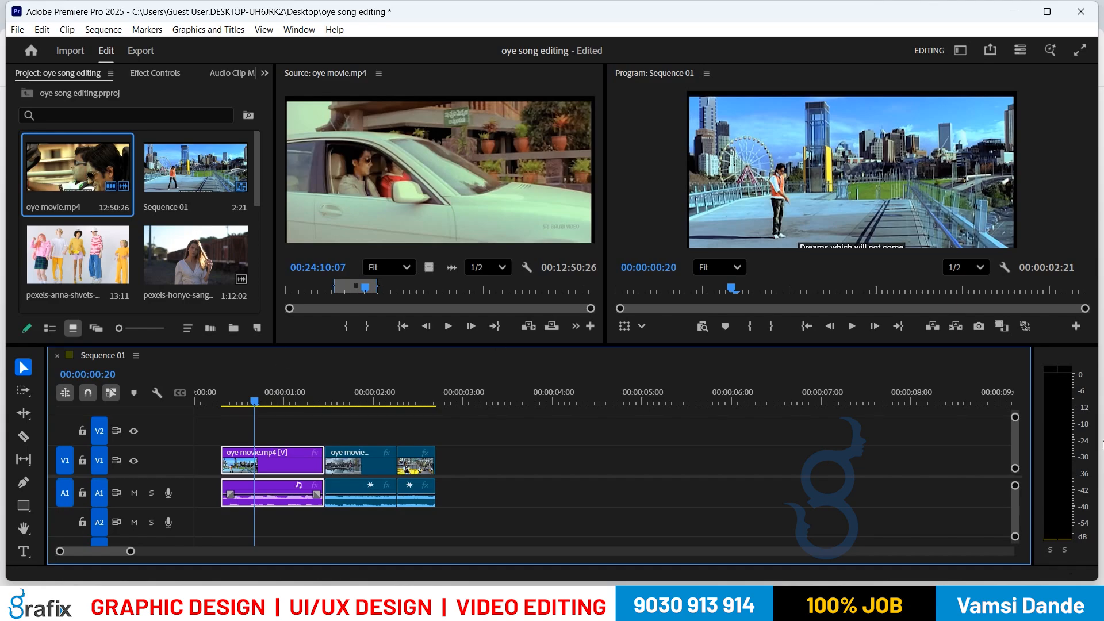
pyautogui.moveTo(242, 402); pyautogui.dragTo(269, 410)
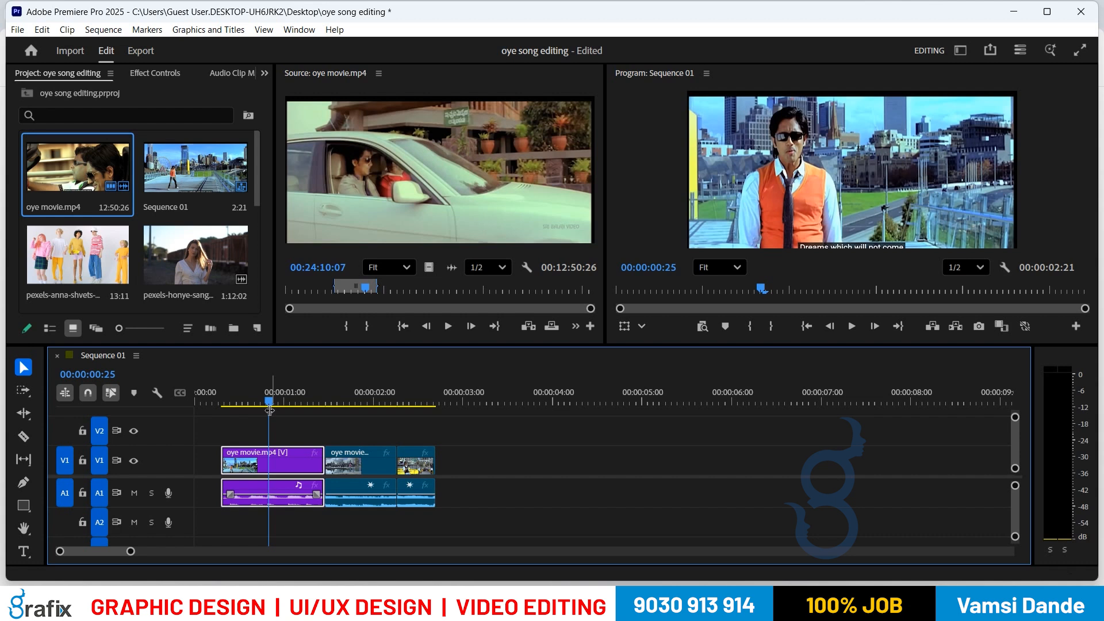
# Step: Load pexels-honye-sanges-5327148.mp4, mark 17:12 to 22:07, and insert that range into V1/A1
pyautogui.doubleClick(163, 260)
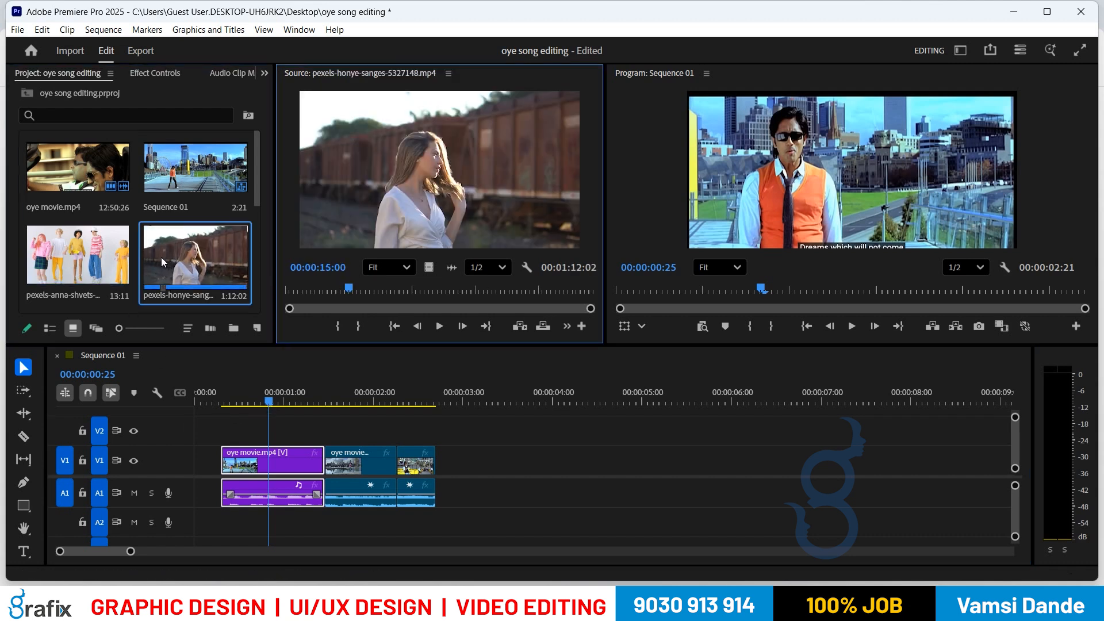
pyautogui.moveTo(349, 288); pyautogui.dragTo(361, 289)
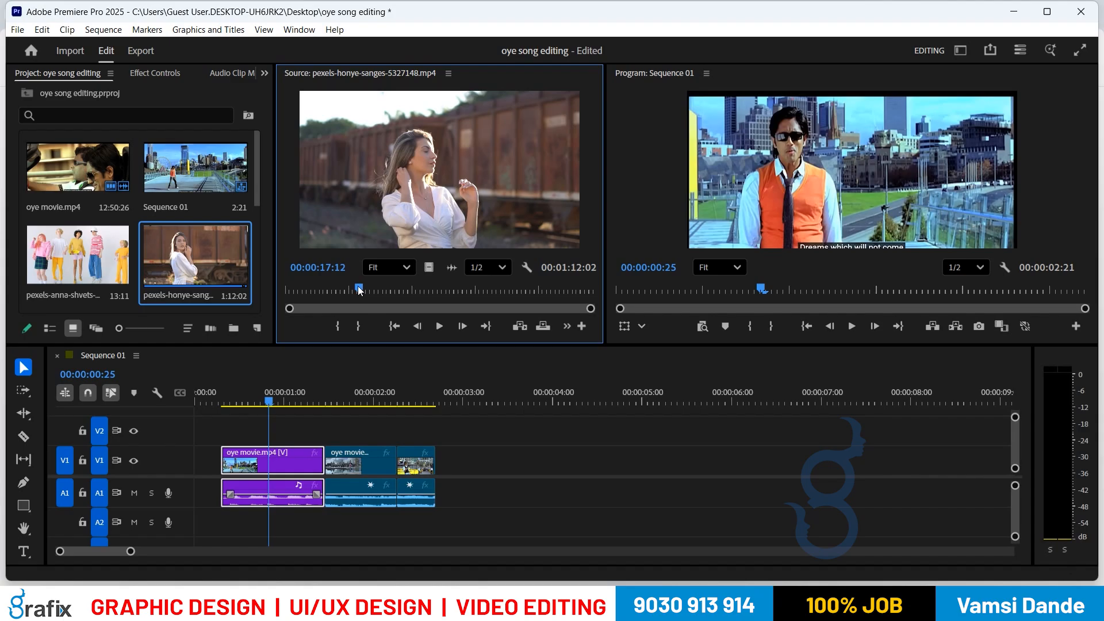
pyautogui.press('i')
pyautogui.click(381, 291)
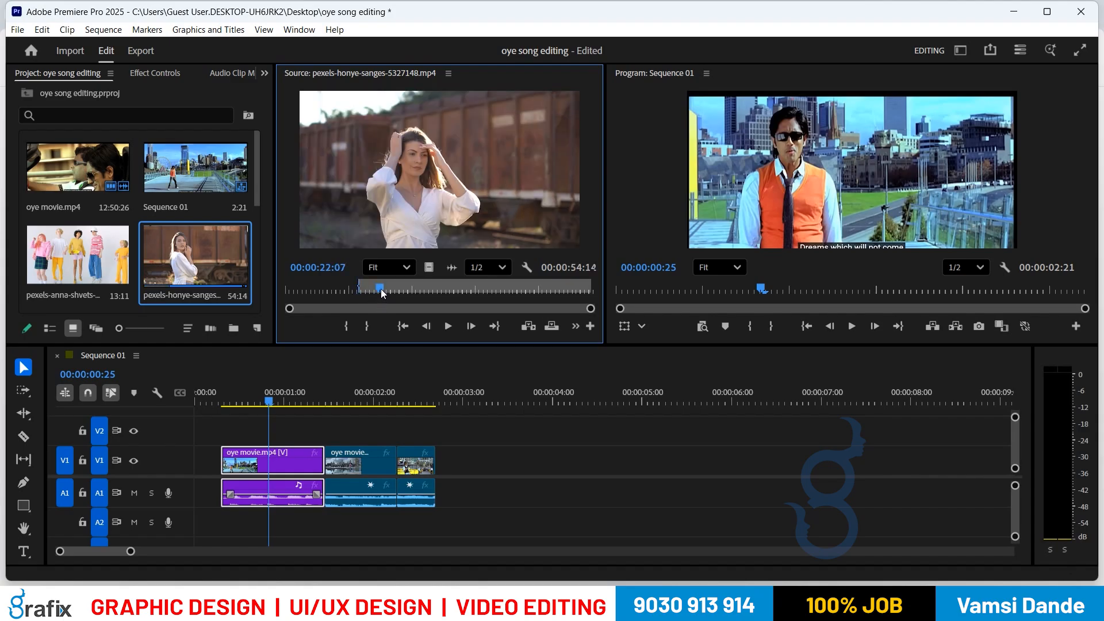
pyautogui.press('o')
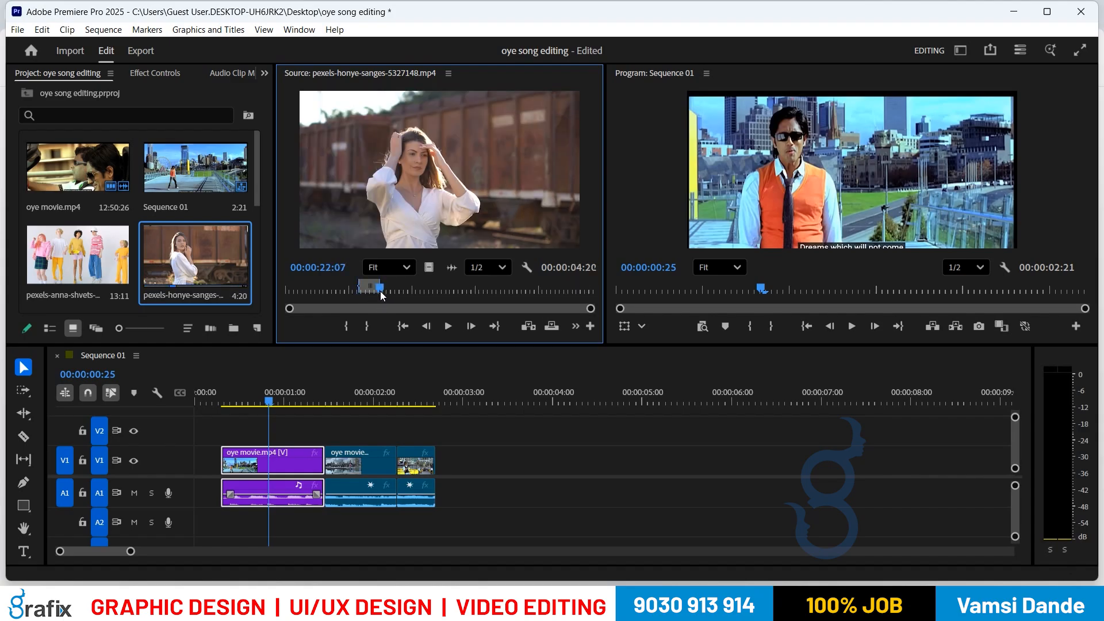
pyautogui.press(',')
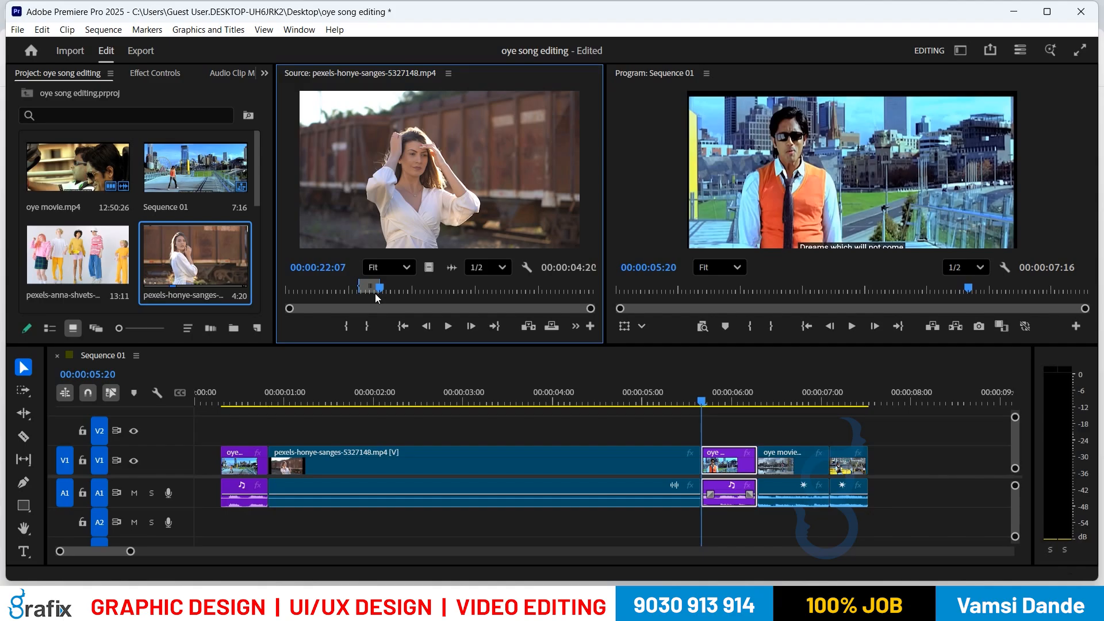
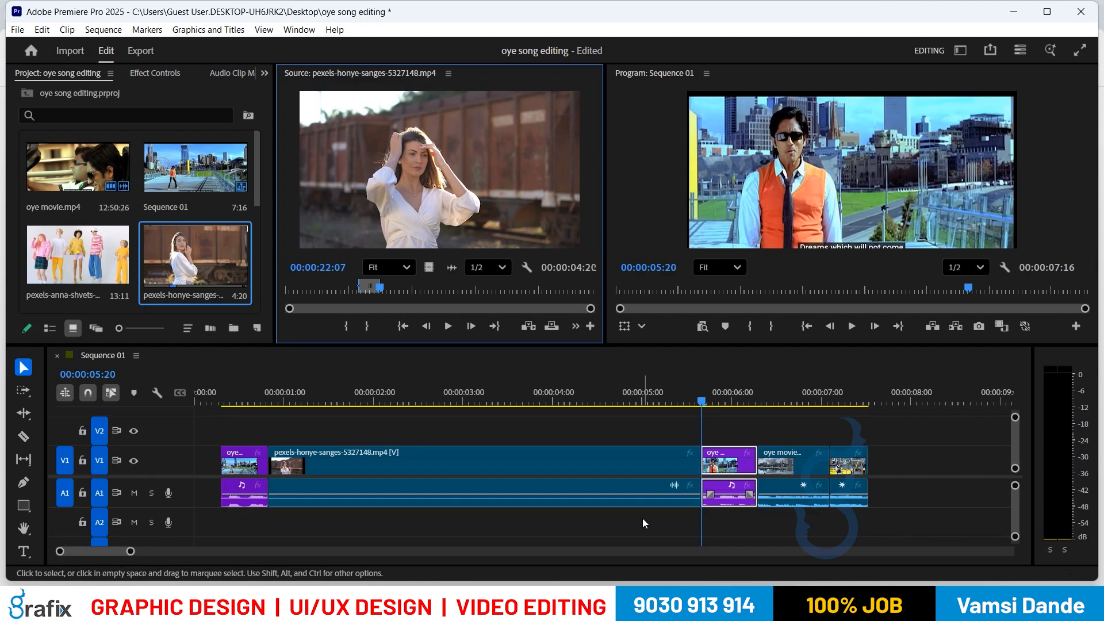
# Step: Play Sequence 01 from the timeline to review the edit, then jump back to 00:00:00:00
pyautogui.click(643, 524)
pyautogui.press('space')
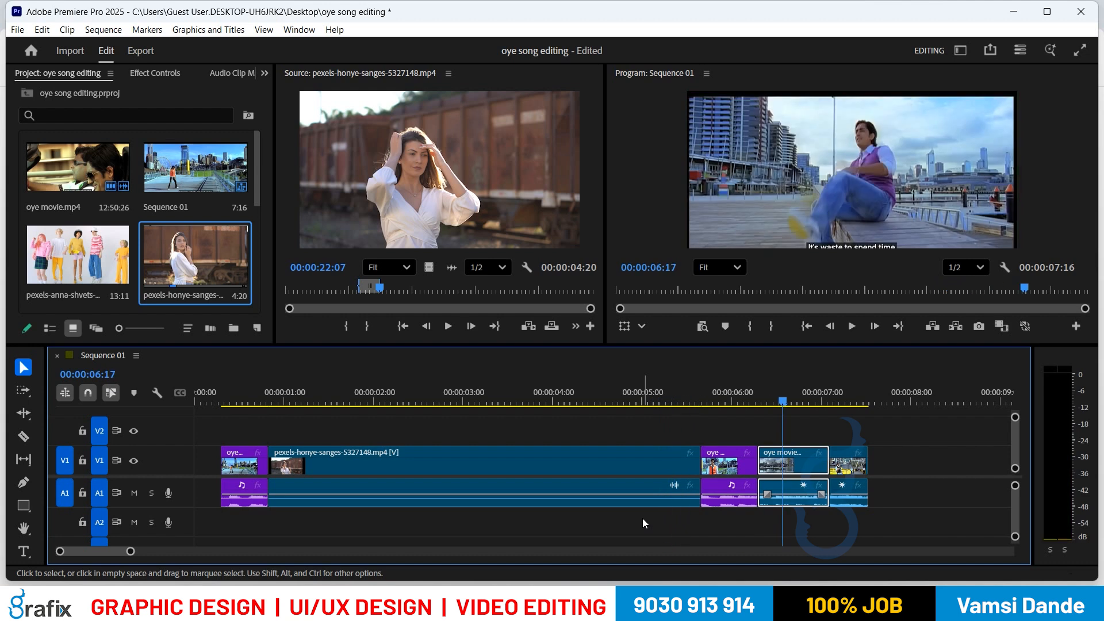
pyautogui.press('Up')
pyautogui.press('Up')
pyautogui.press('Up')
pyautogui.press('Up')
pyautogui.press('Up')
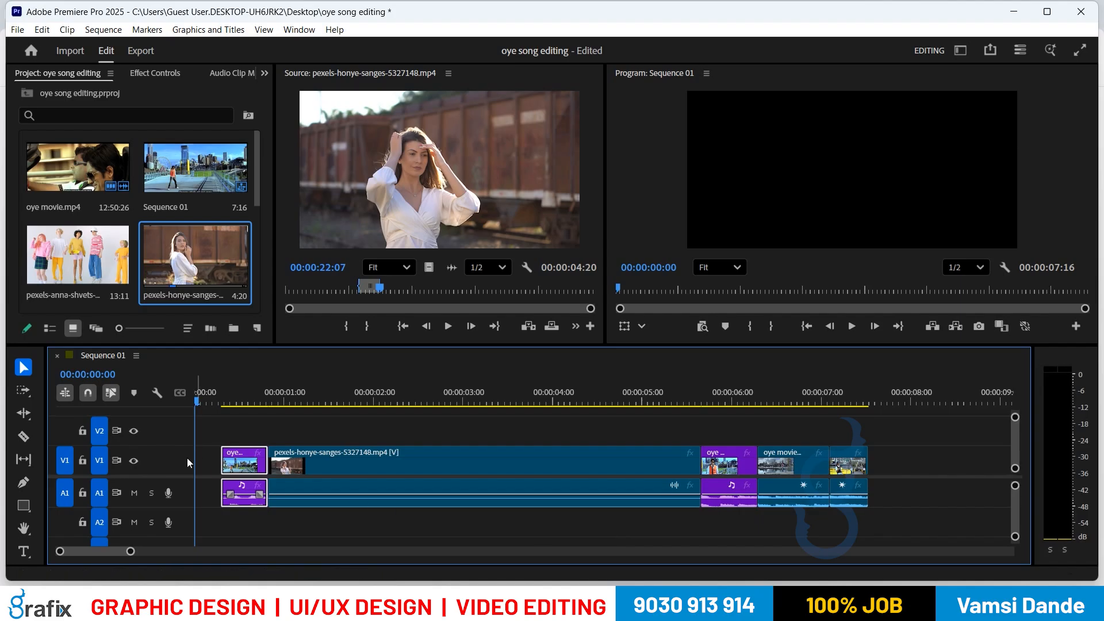
pyautogui.click(207, 462)
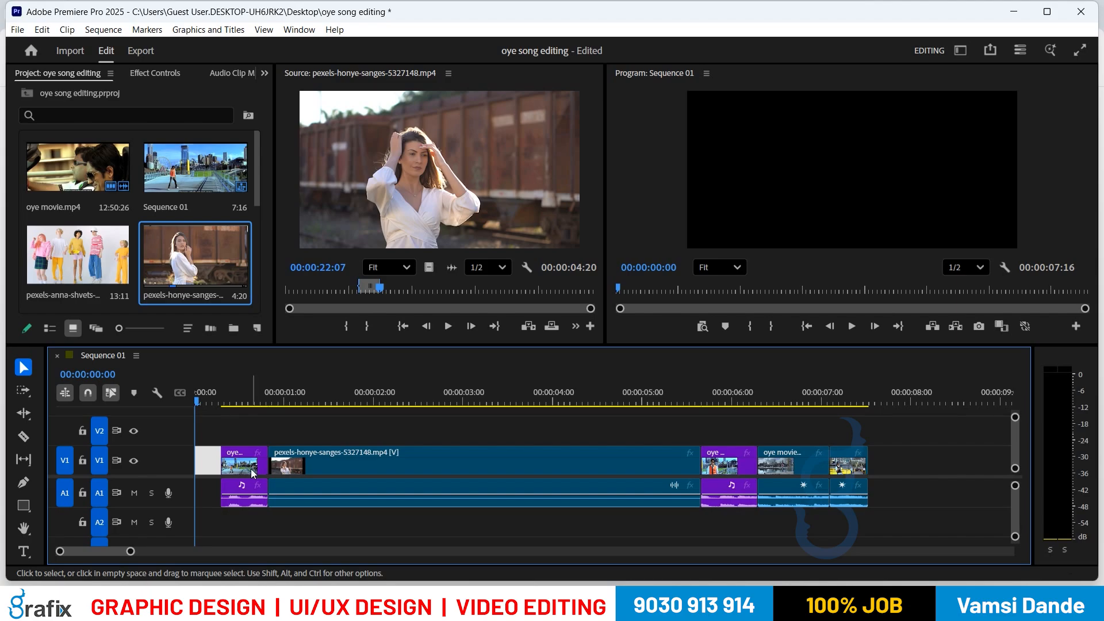
pyautogui.click(226, 423)
pyautogui.click(223, 436)
pyautogui.press('Delete')
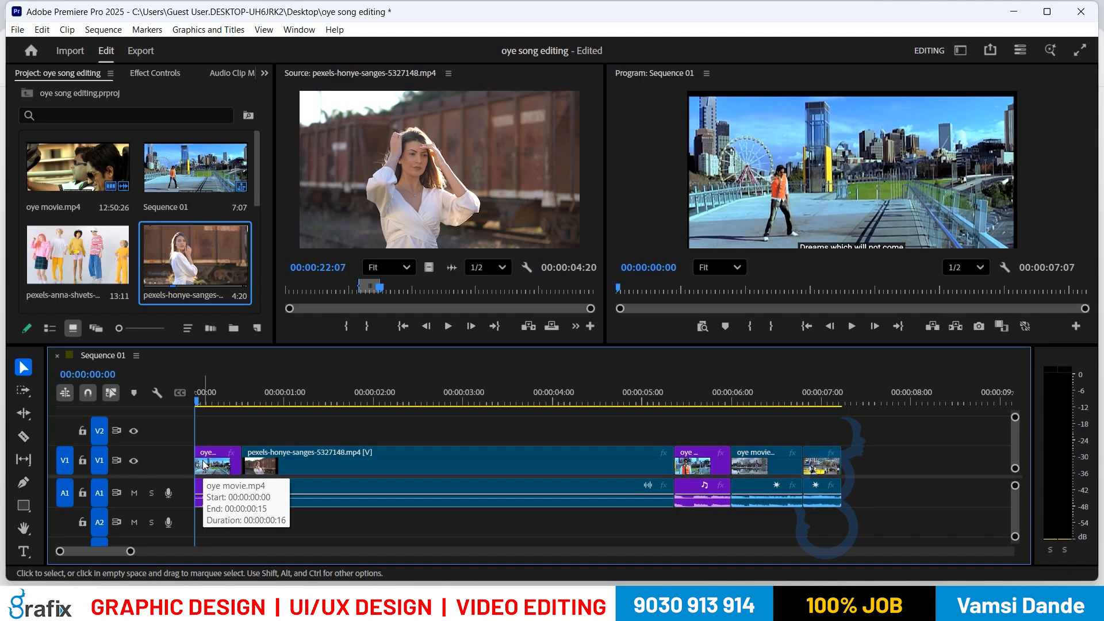
pyautogui.hotkey('ctrl', 'z')
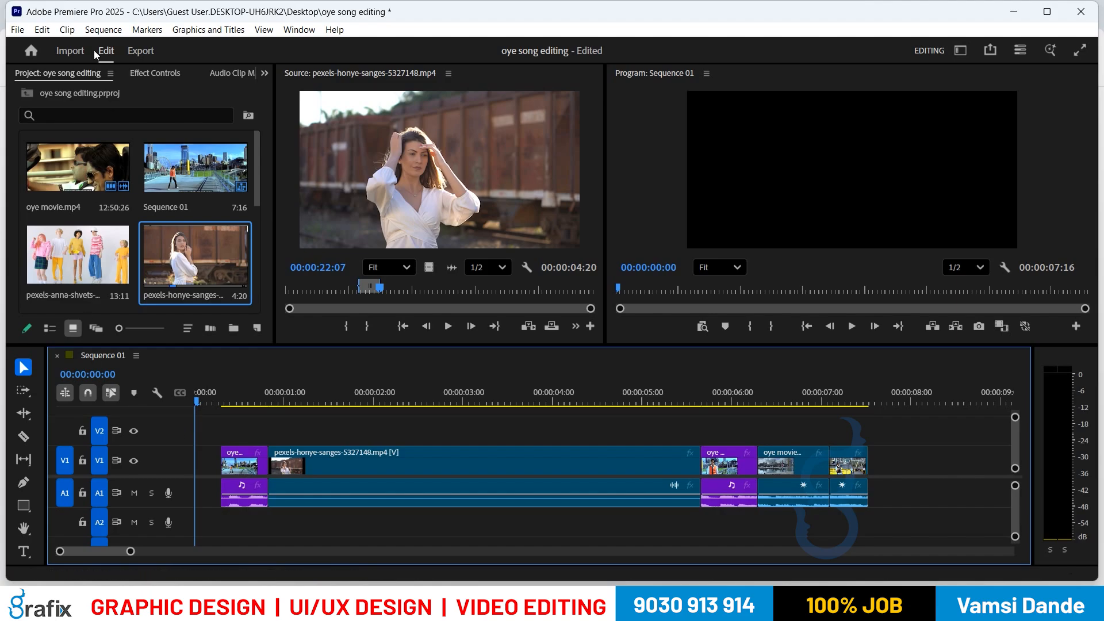
# Step: Marquee-select the last two oye movie clips and drag them +00:00:00:09 later
pyautogui.click(100, 29)
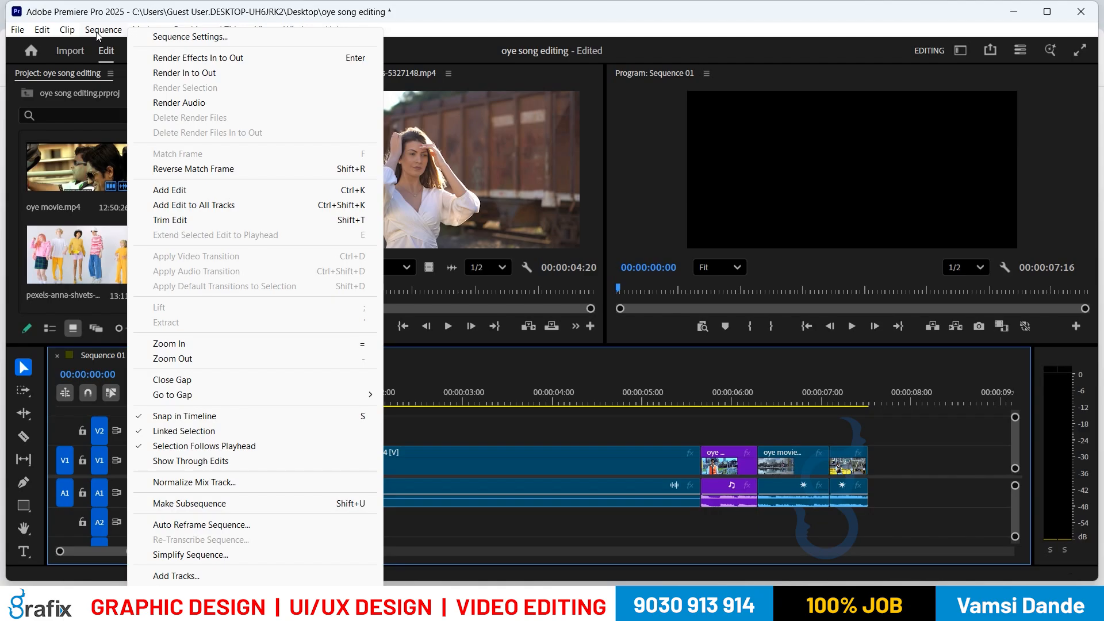
pyautogui.moveTo(73, 34)
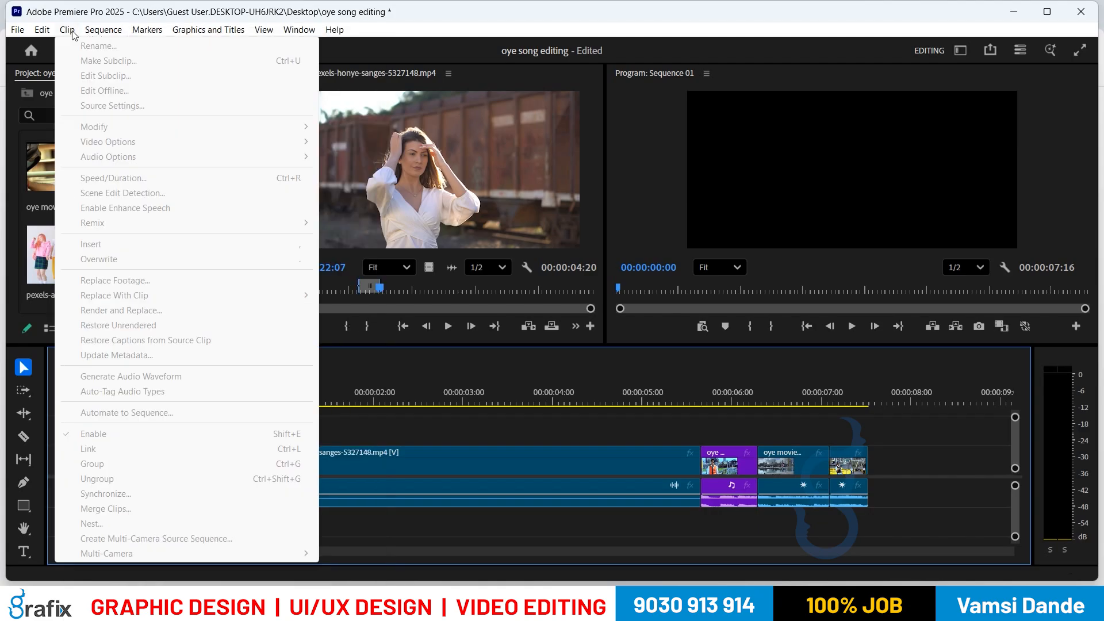
pyautogui.click(503, 467)
pyautogui.moveTo(799, 509); pyautogui.dragTo(862, 435)
pyautogui.moveTo(785, 456); pyautogui.dragTo(813, 458)
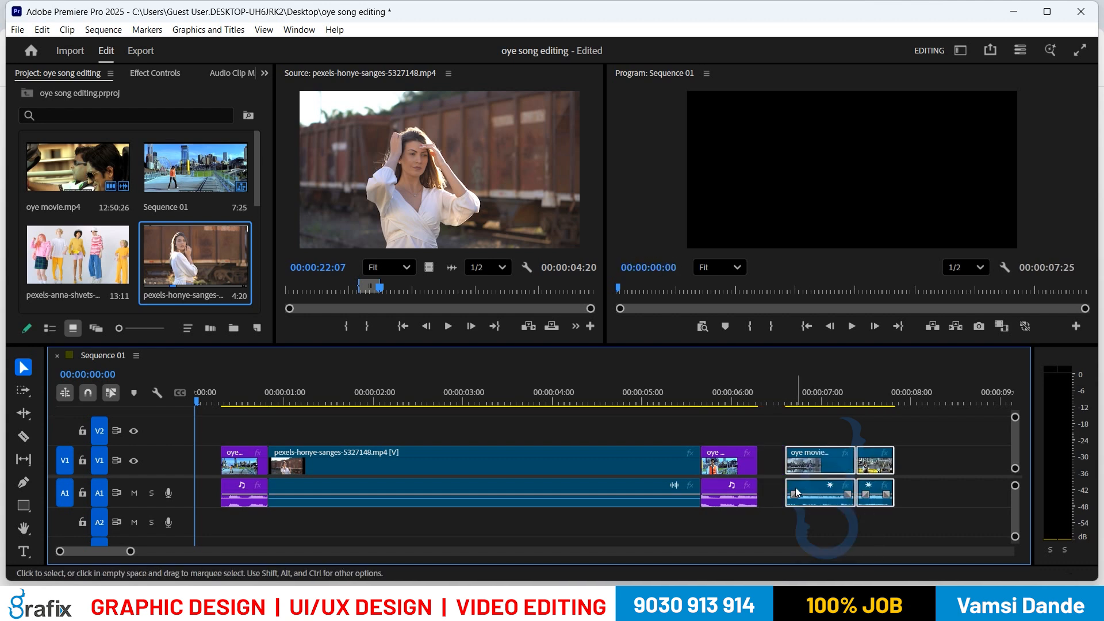
# Step: Look through the Clip and Sequence menu commands, then return to the Premiere window
pyautogui.click(60, 33)
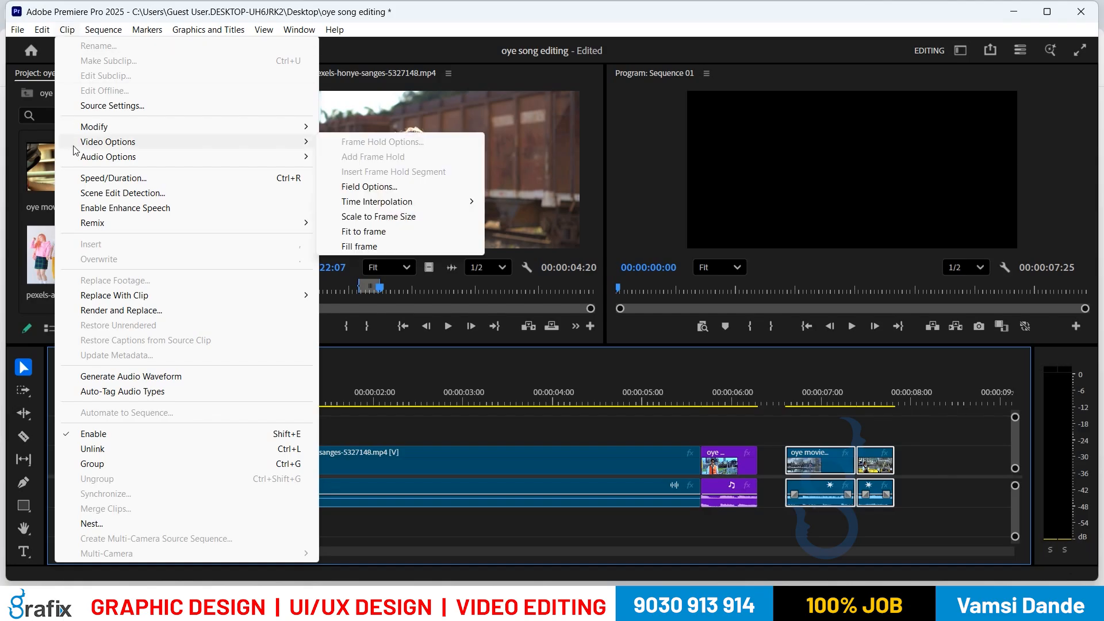
pyautogui.moveTo(172, 297)
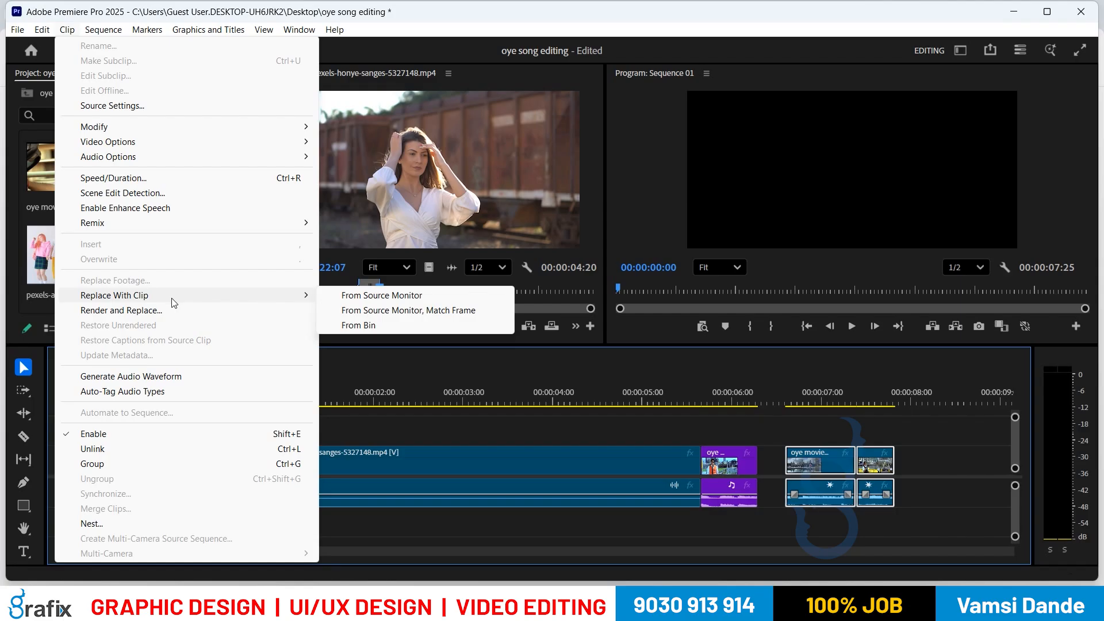
pyautogui.moveTo(109, 30)
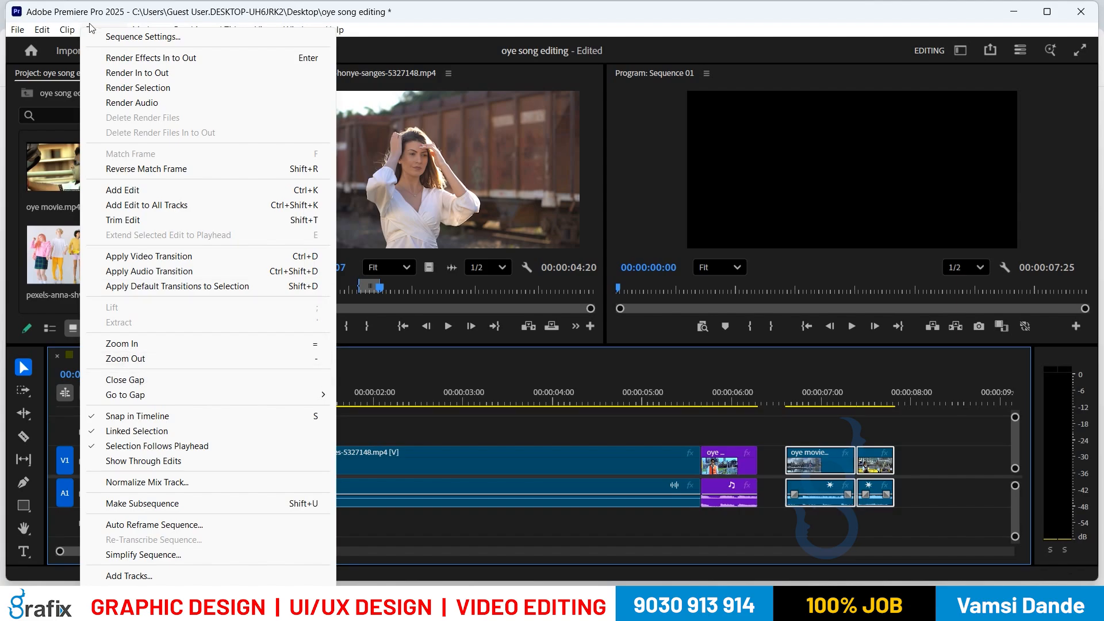
pyautogui.click(108, 2)
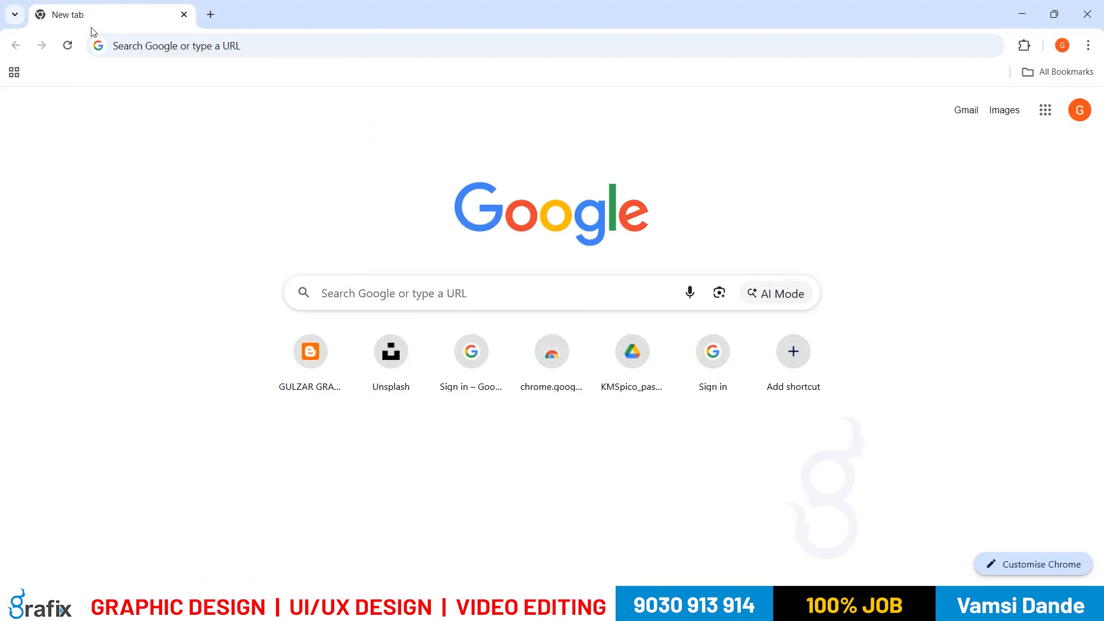
pyautogui.hotkey('alt', 'Tab')
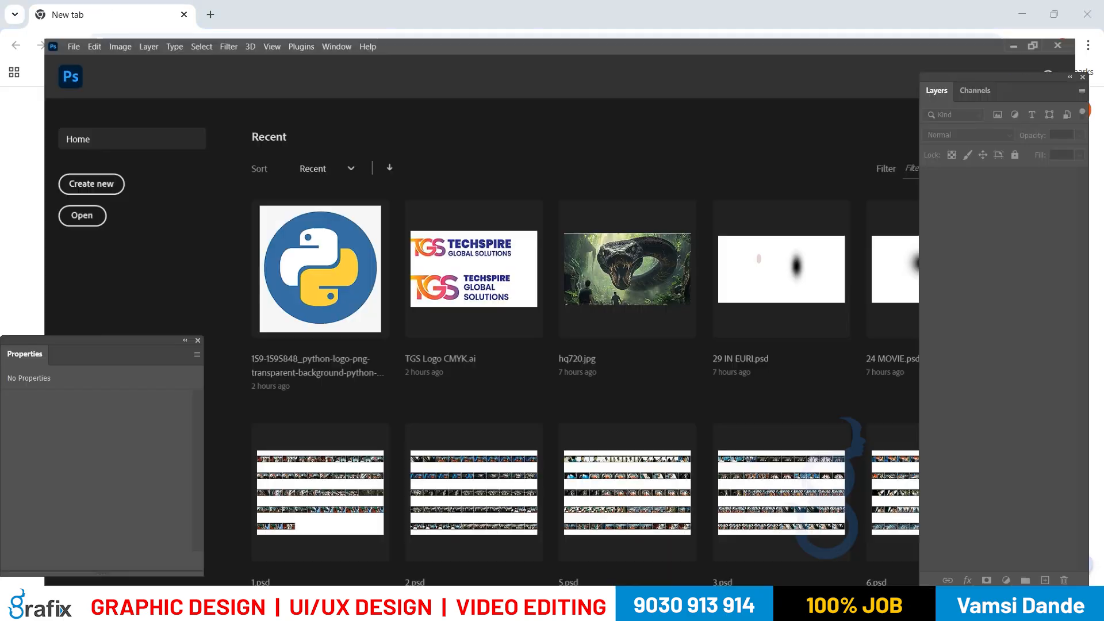
pyautogui.hotkey('alt', 'Tab')
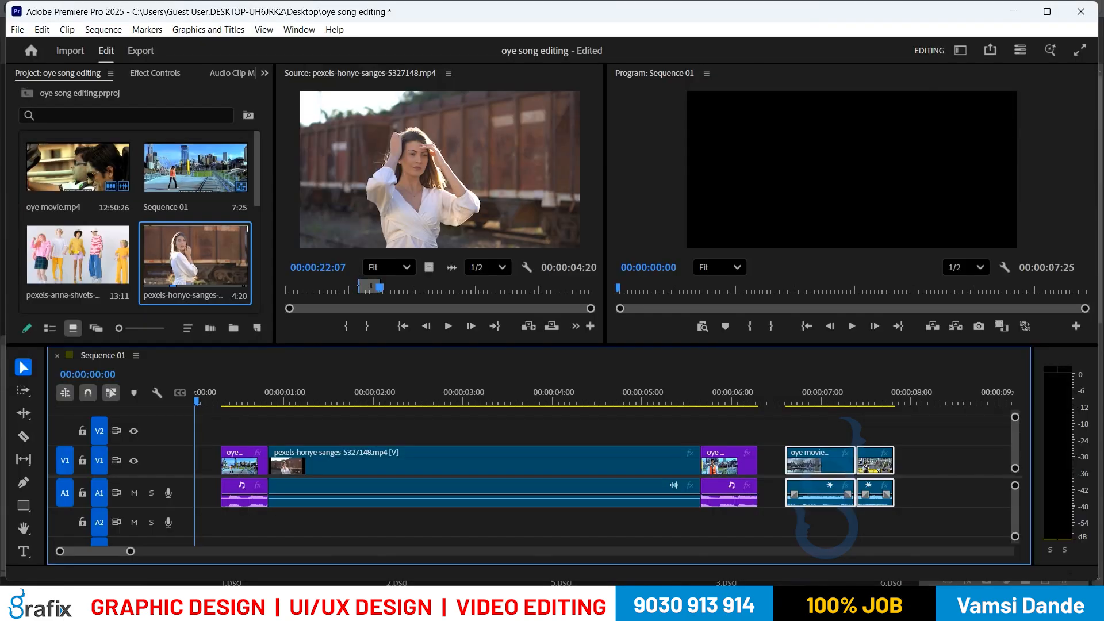
# Step: Try Sequence > Close Gap, undo it, and nudge the two oye movie clips about 11 frames later
pyautogui.click(104, 30)
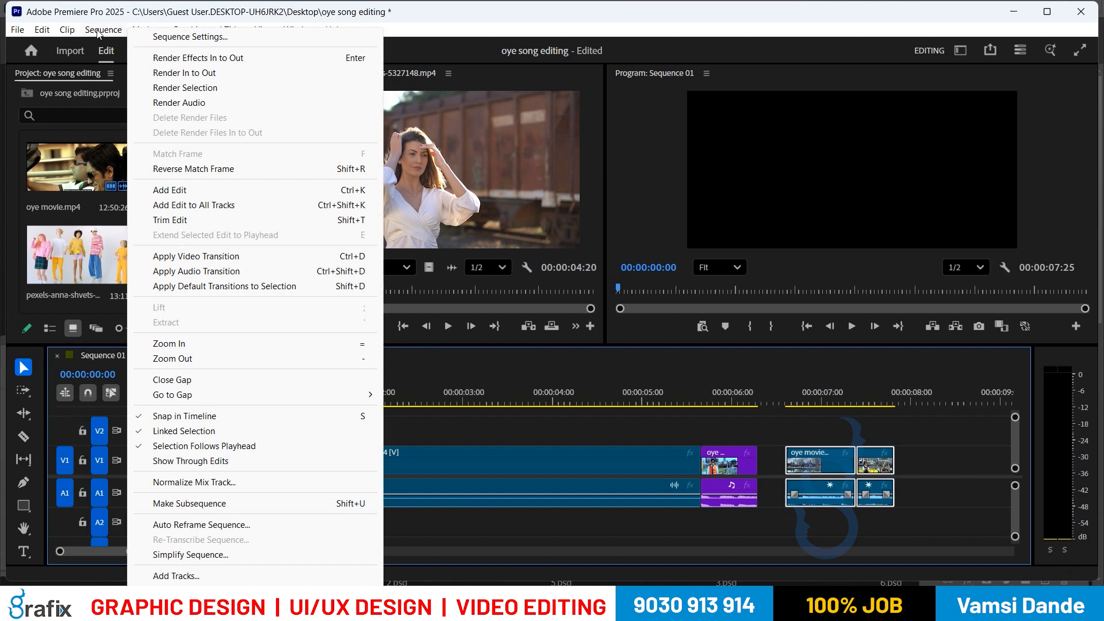
pyautogui.click(187, 380)
pyautogui.click(205, 412)
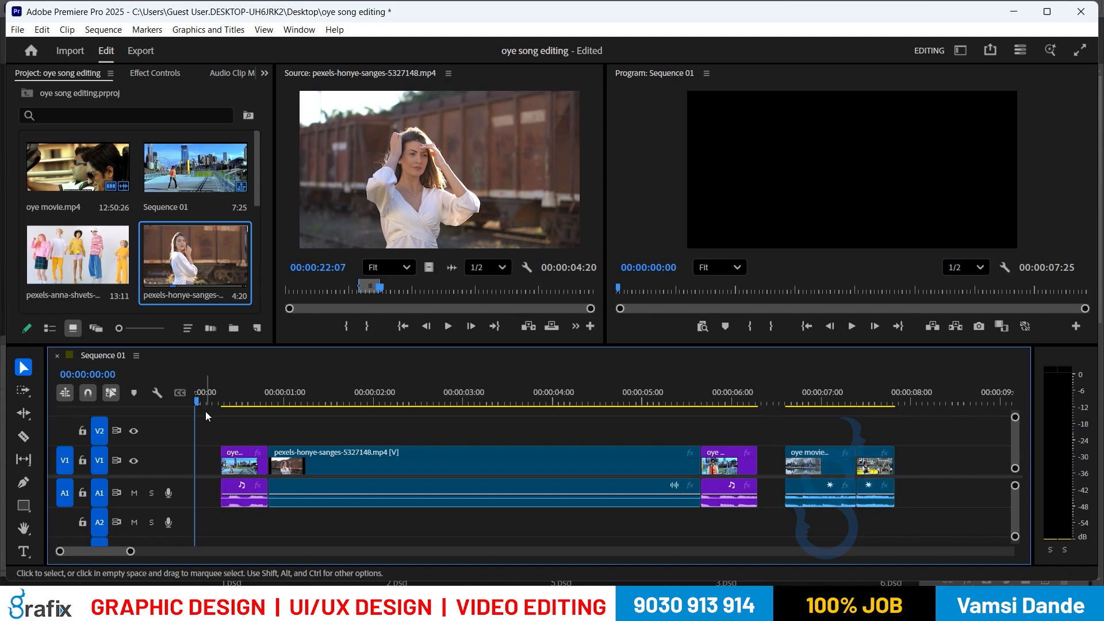
pyautogui.hotkey('ctrl', 'z')
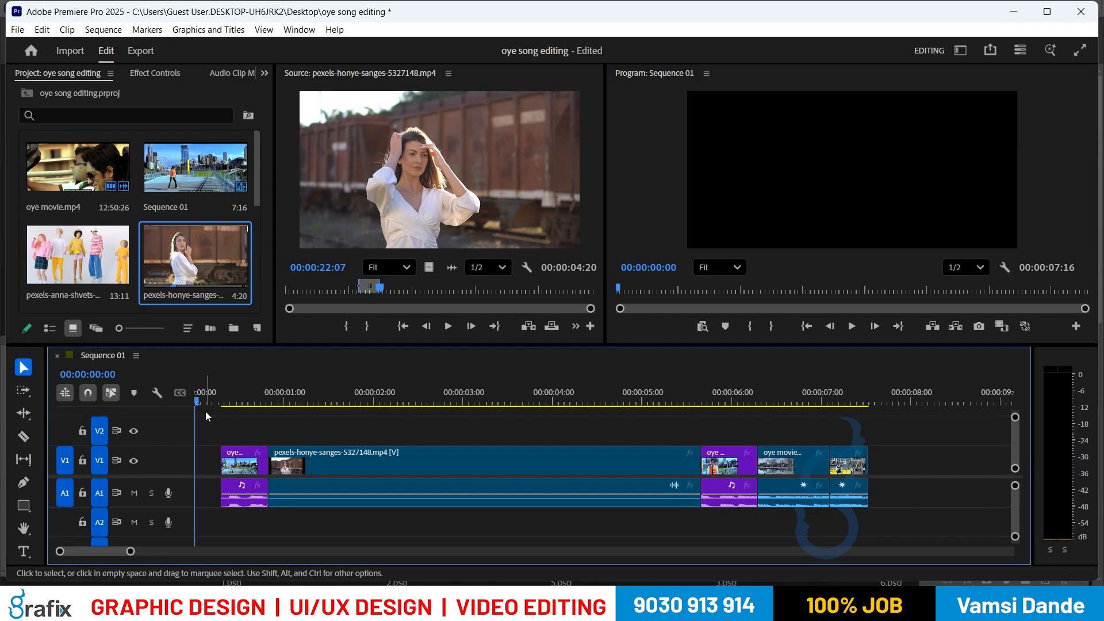
pyautogui.moveTo(956, 448); pyautogui.dragTo(809, 538)
pyautogui.moveTo(859, 463); pyautogui.dragTo(931, 464)
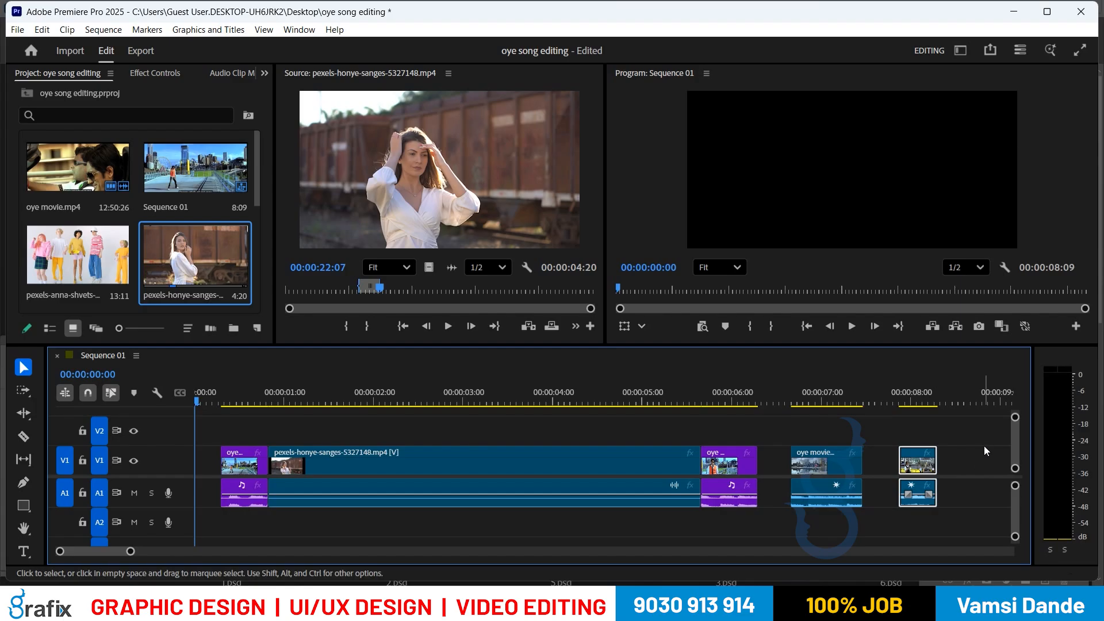
# Step: Select every clip on V1 and A1 and close all gaps between them with Close Gap
pyautogui.moveTo(987, 431); pyautogui.dragTo(195, 535)
pyautogui.click(105, 31)
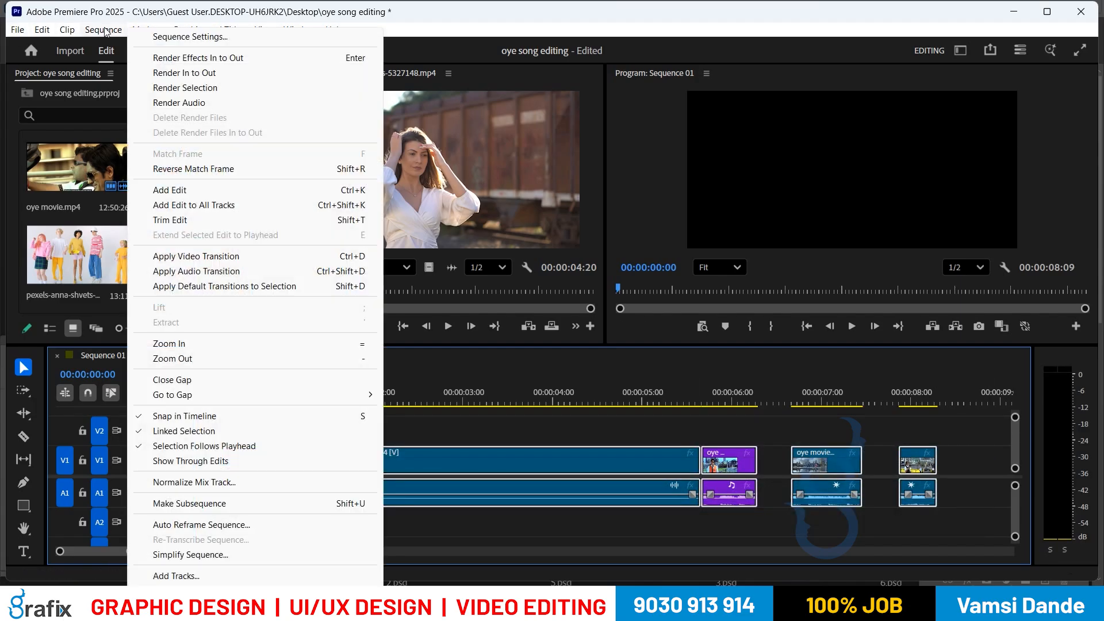
pyautogui.click(165, 378)
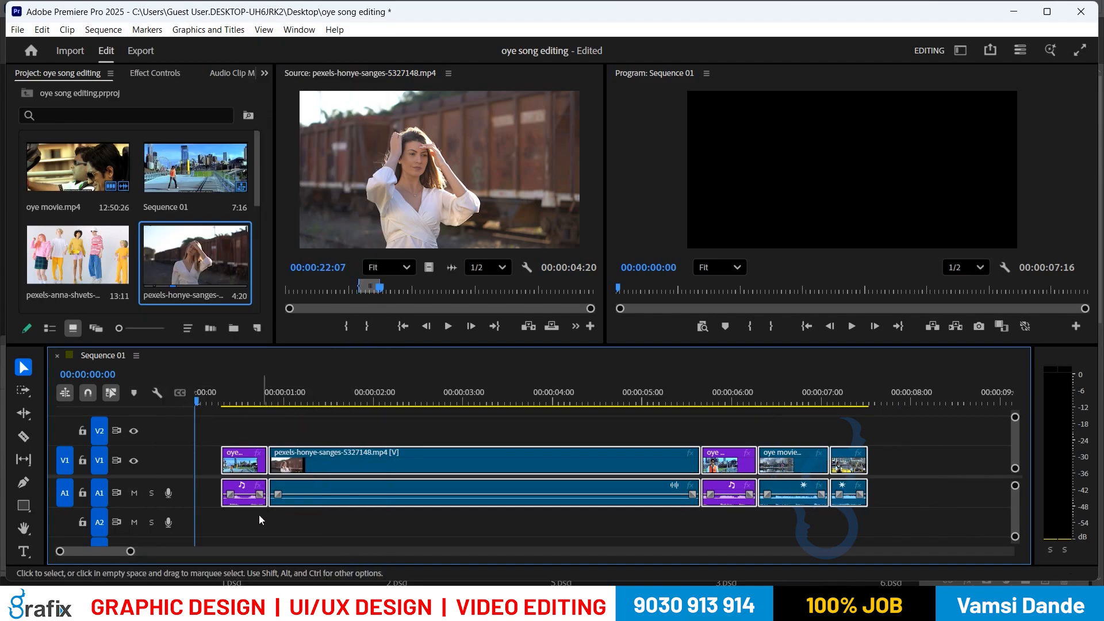
# Step: Set an Out point at the first clip's edge and Lift that opening range, leaving an empty gap
pyautogui.click(212, 471)
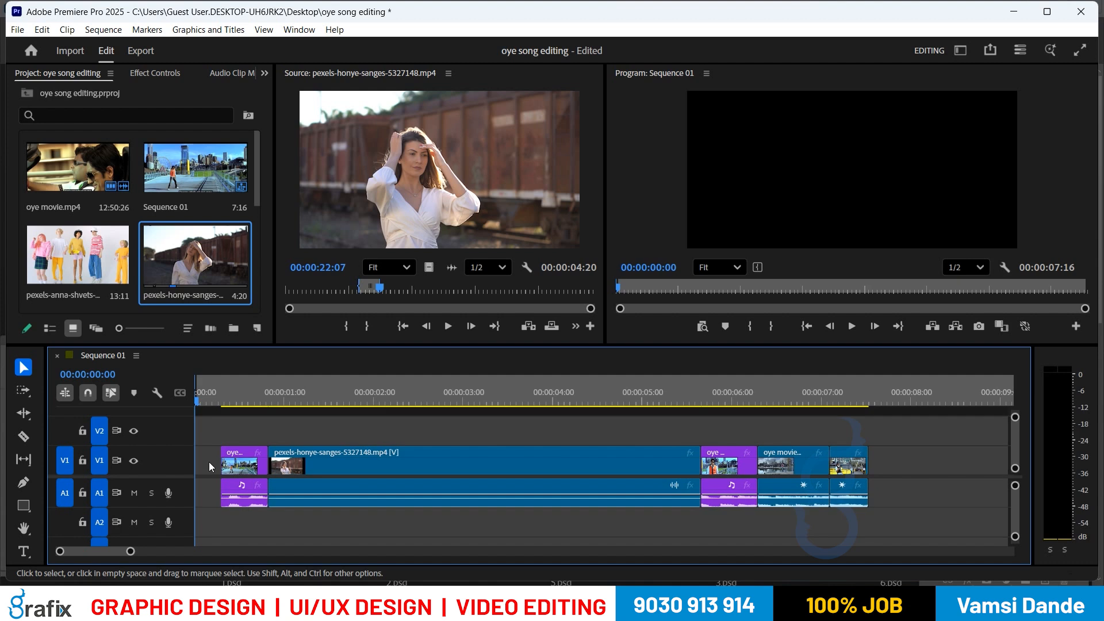
pyautogui.press('Down')
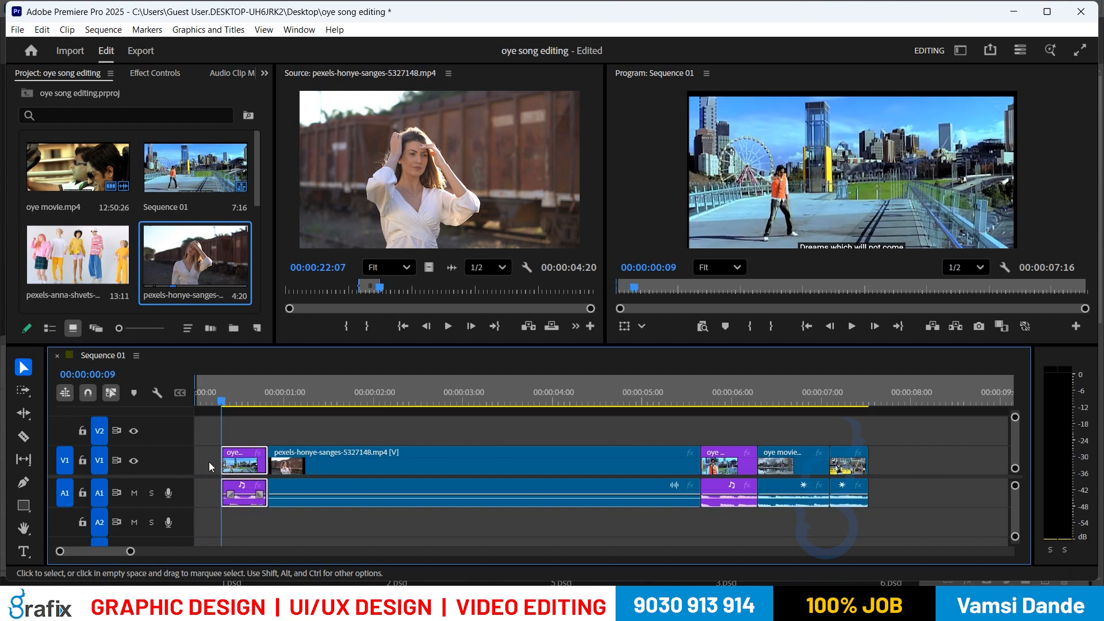
pyautogui.press('o')
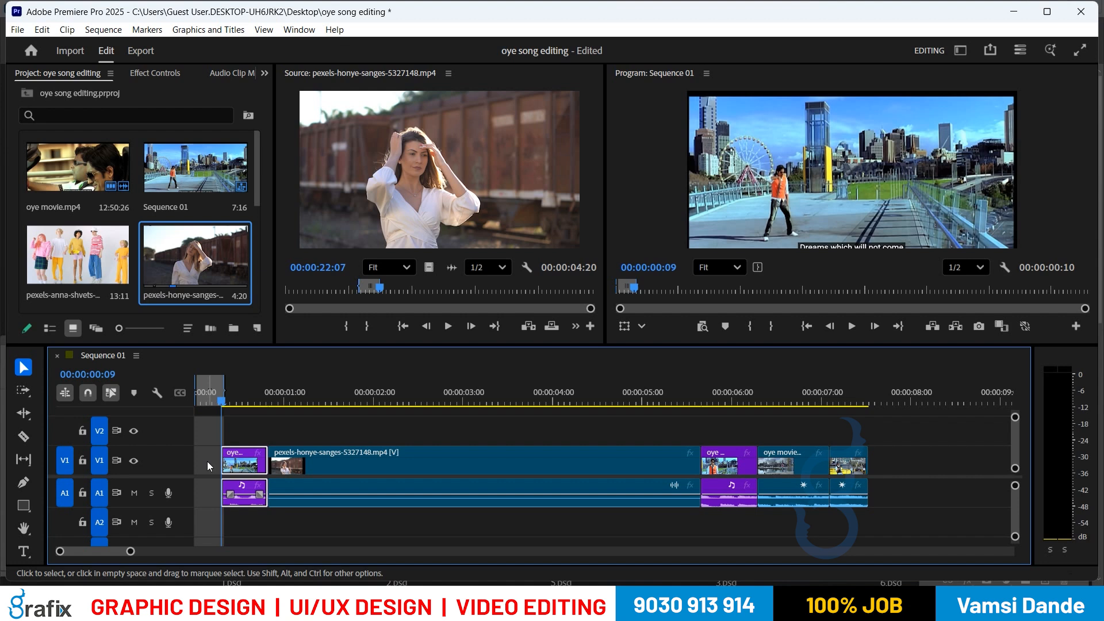
pyautogui.click(99, 32)
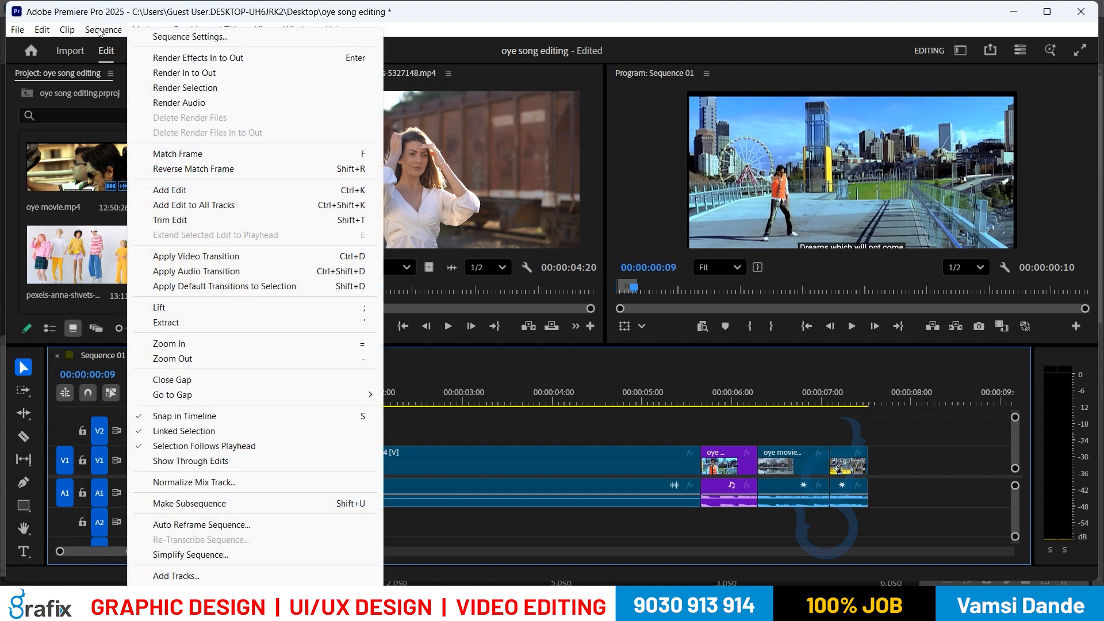
pyautogui.click(212, 310)
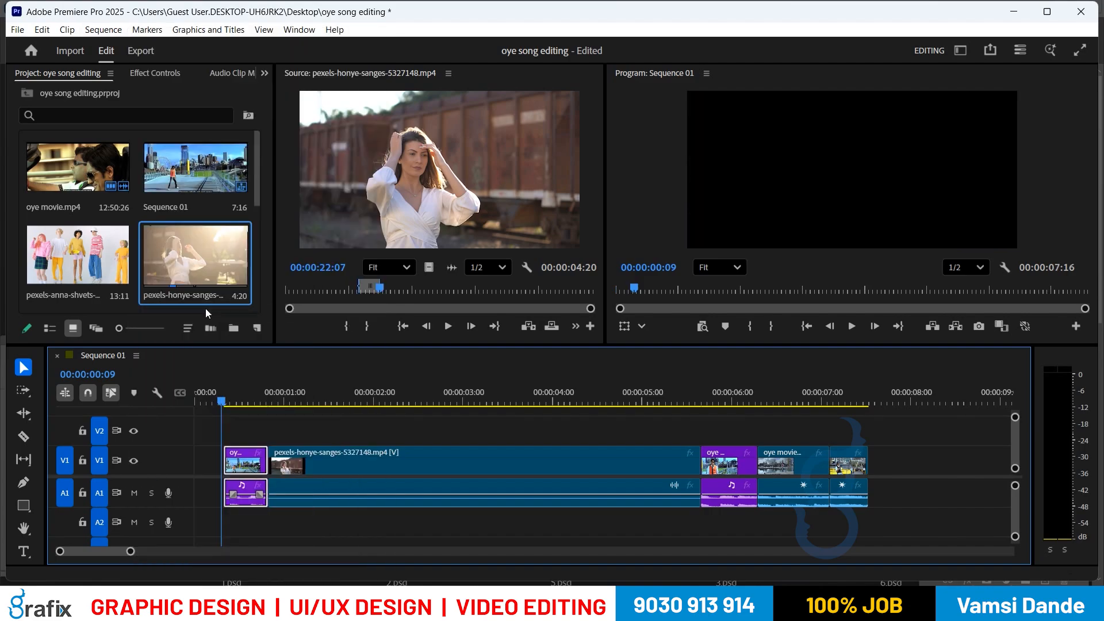
pyautogui.press('super')
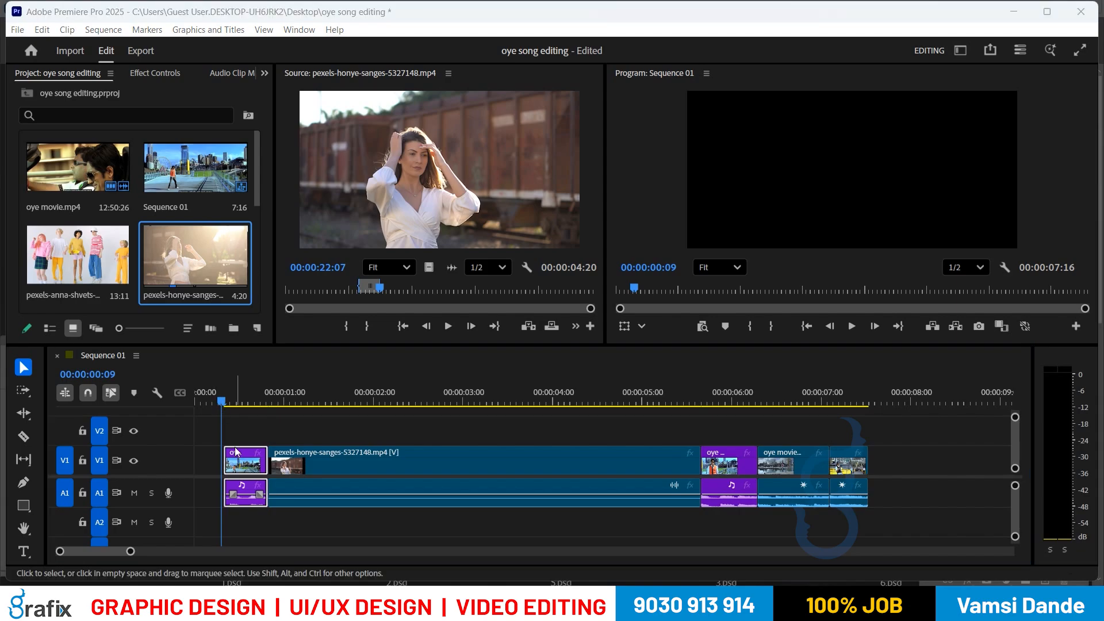
pyautogui.click(239, 431)
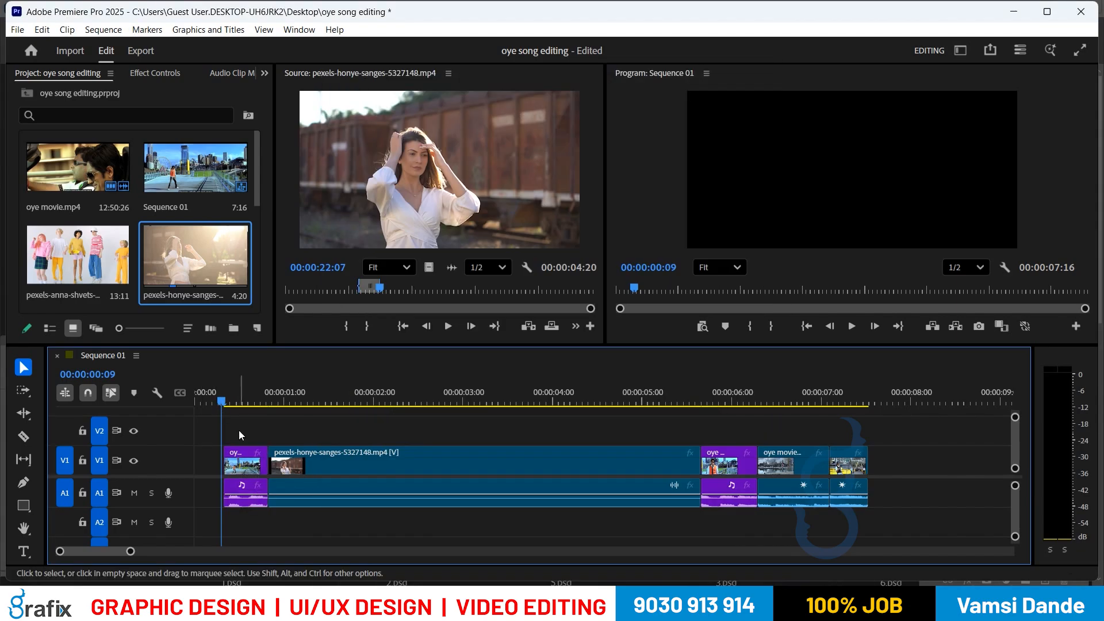
# Step: Extract the marked opening range so the clips ripple left and the sequence runs 7:06
pyautogui.click(147, 30)
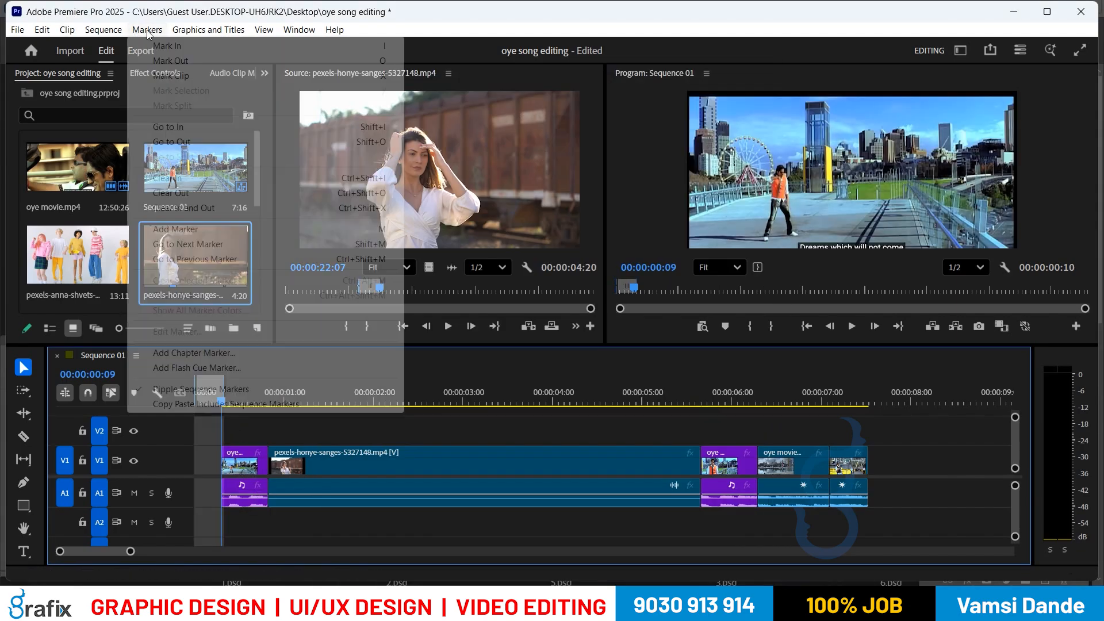
pyautogui.moveTo(104, 30)
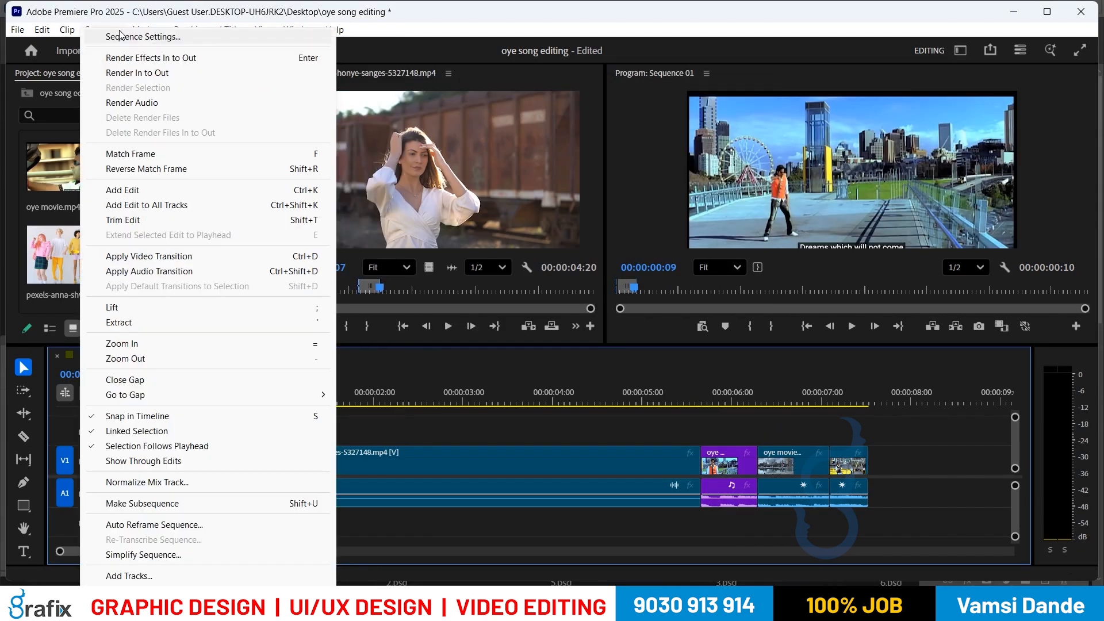
pyautogui.click(199, 322)
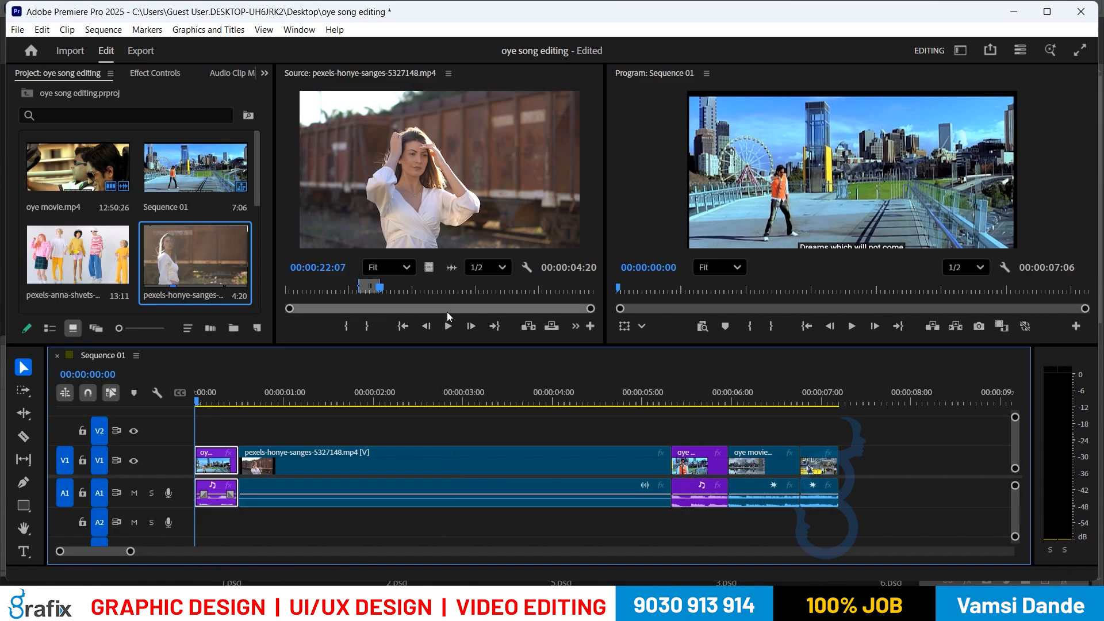
# Step: Load pexels-anna-shvets-5461001.mp4, mark a 14-frame In/Out range, and park the playhead at 00:00:02:24
pyautogui.click(455, 288)
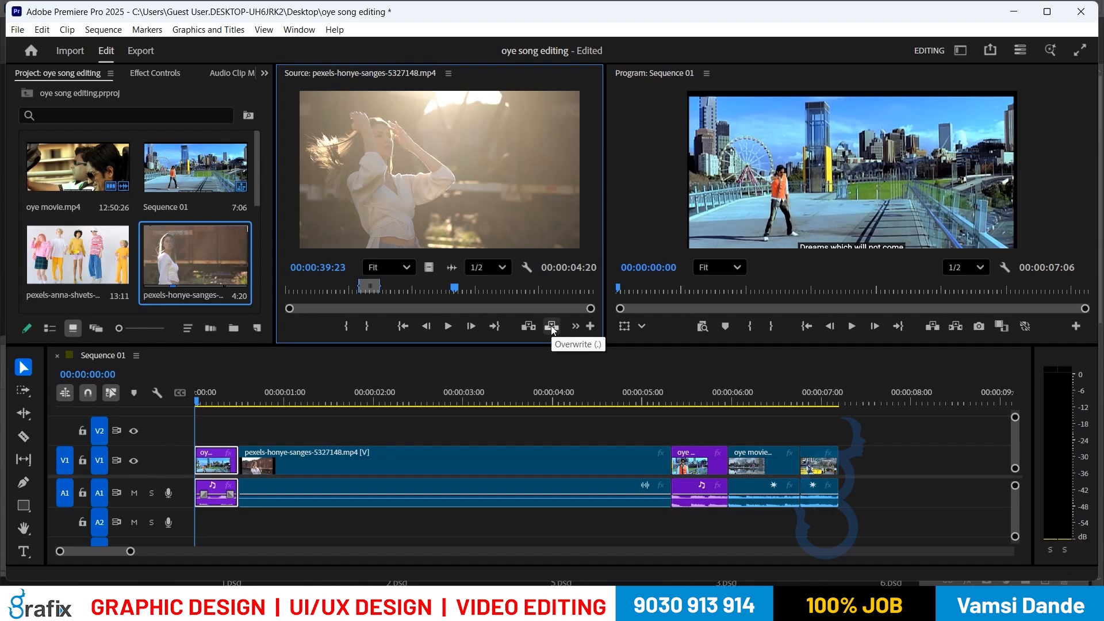
pyautogui.doubleClick(97, 248)
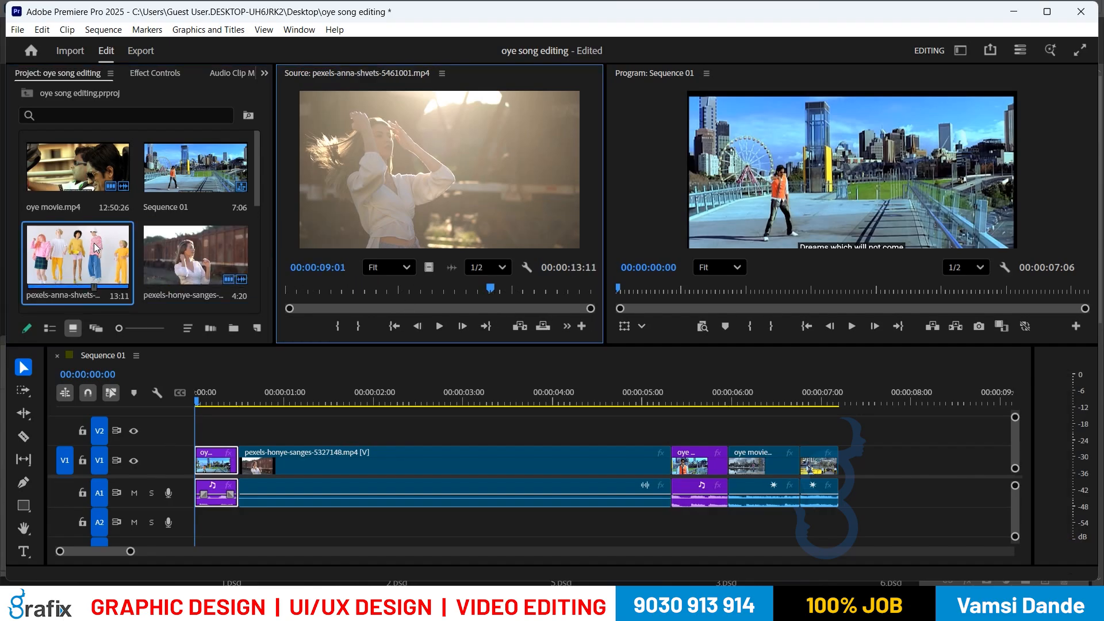
pyautogui.moveTo(409, 291)
pyautogui.mouseDown()
pyautogui.moveTo(454, 291)
pyautogui.moveTo(433, 294)
pyautogui.moveTo(453, 289)
pyautogui.moveTo(444, 289)
pyautogui.mouseUp()
pyautogui.press('i')
pyautogui.press('o')
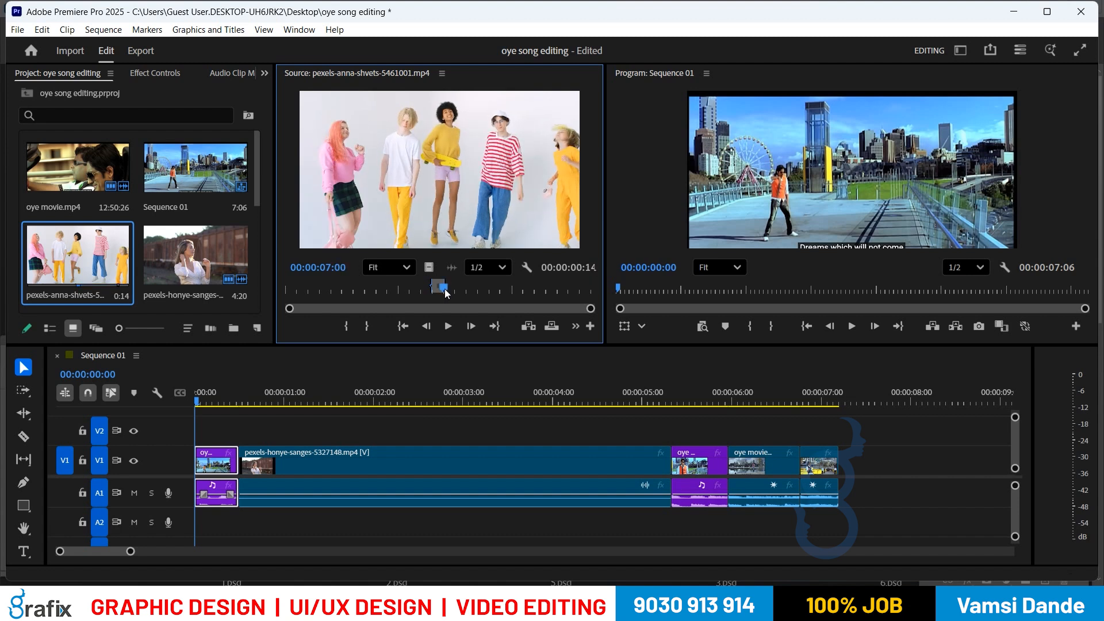
pyautogui.click(446, 401)
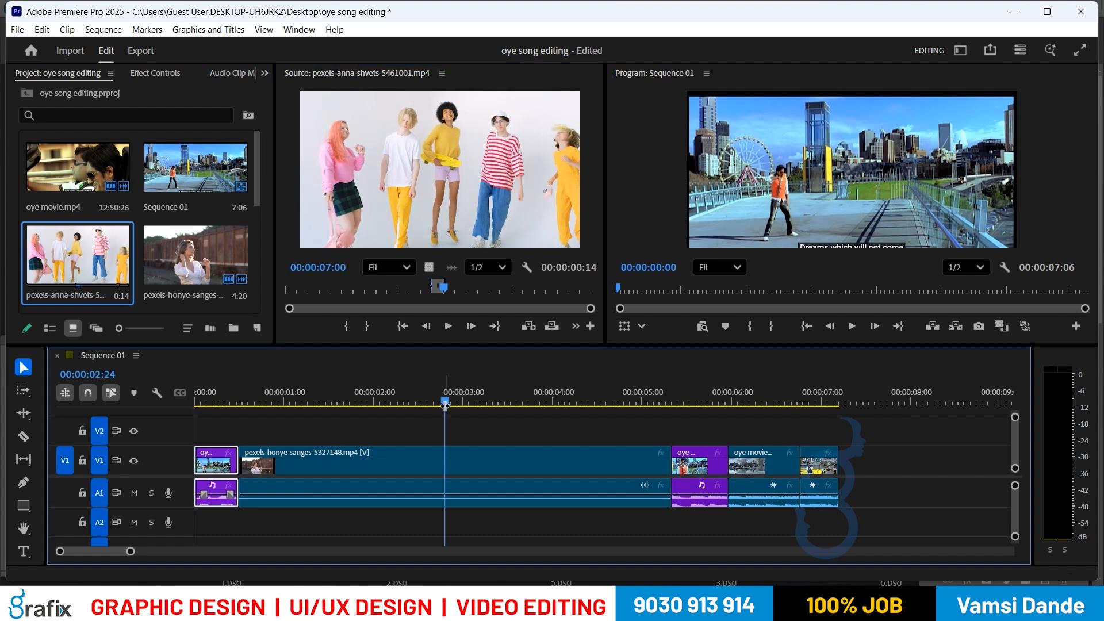
# Step: Label the pexels-honye-sanges clip Rose, then scrub back through the sequence to review it
pyautogui.rightClick(445, 460)
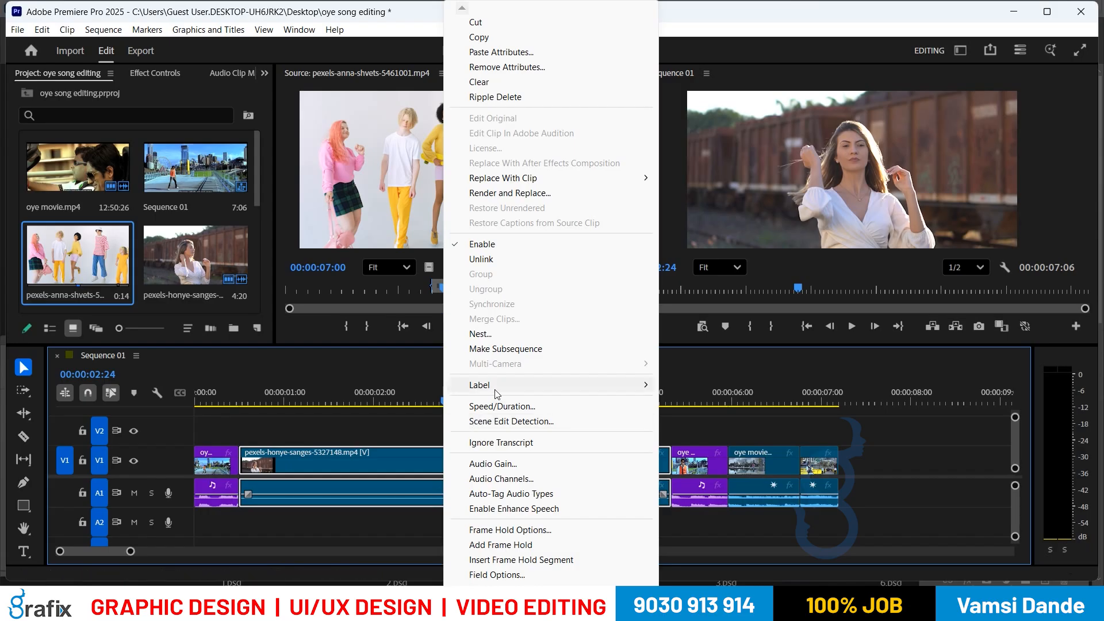
pyautogui.moveTo(551, 389)
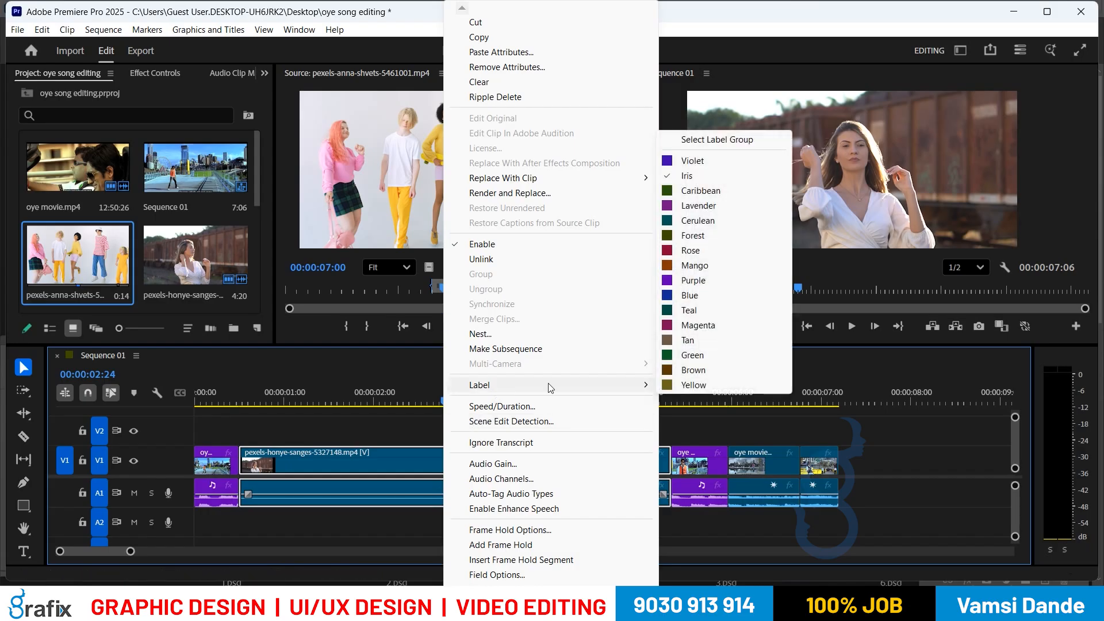
pyautogui.click(691, 252)
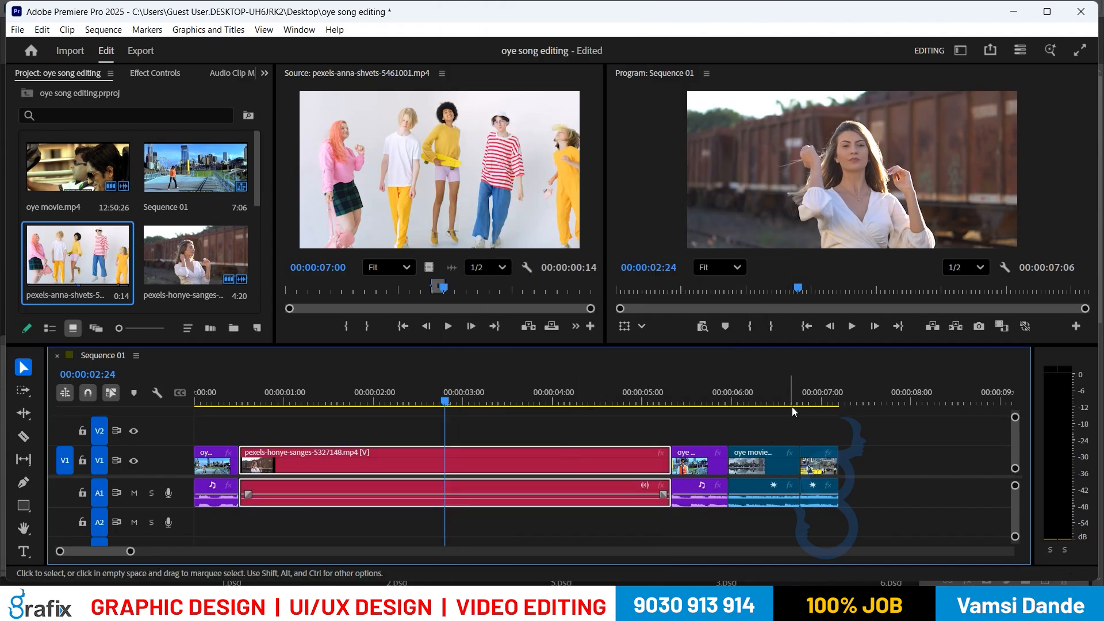
pyautogui.click(818, 392)
pyautogui.moveTo(820, 392); pyautogui.dragTo(520, 415)
pyautogui.moveTo(642, 402); pyautogui.dragTo(450, 407)
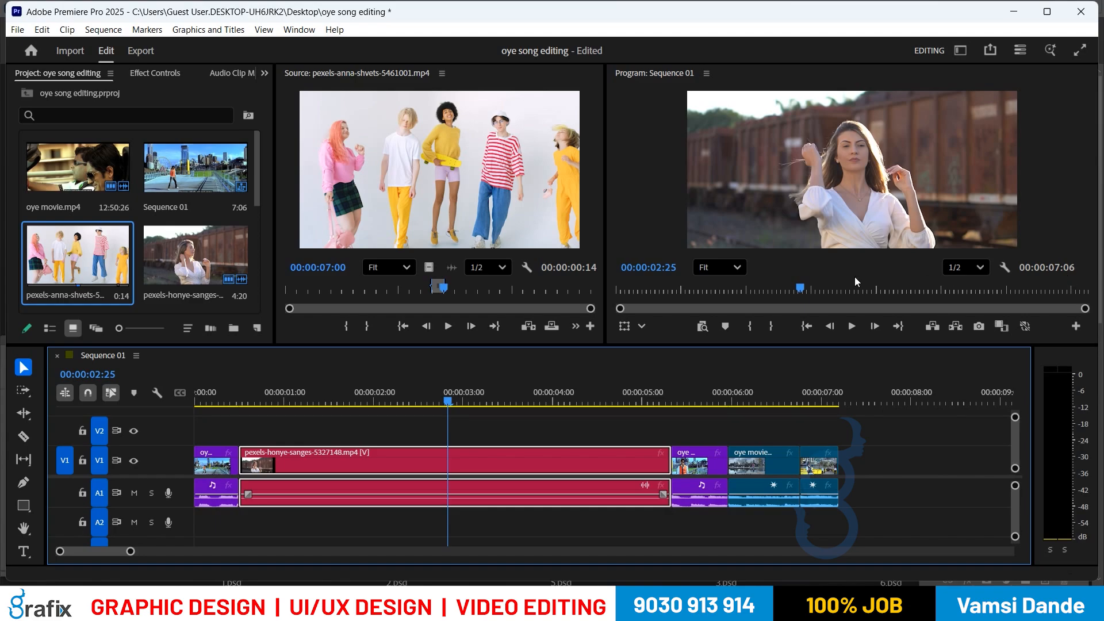
# Step: Overwrite the 17-frame pexels-anna-shvets clip into V1 at 00:00:02:23, keeping Sequence 01 at 7:06
pyautogui.click(444, 390)
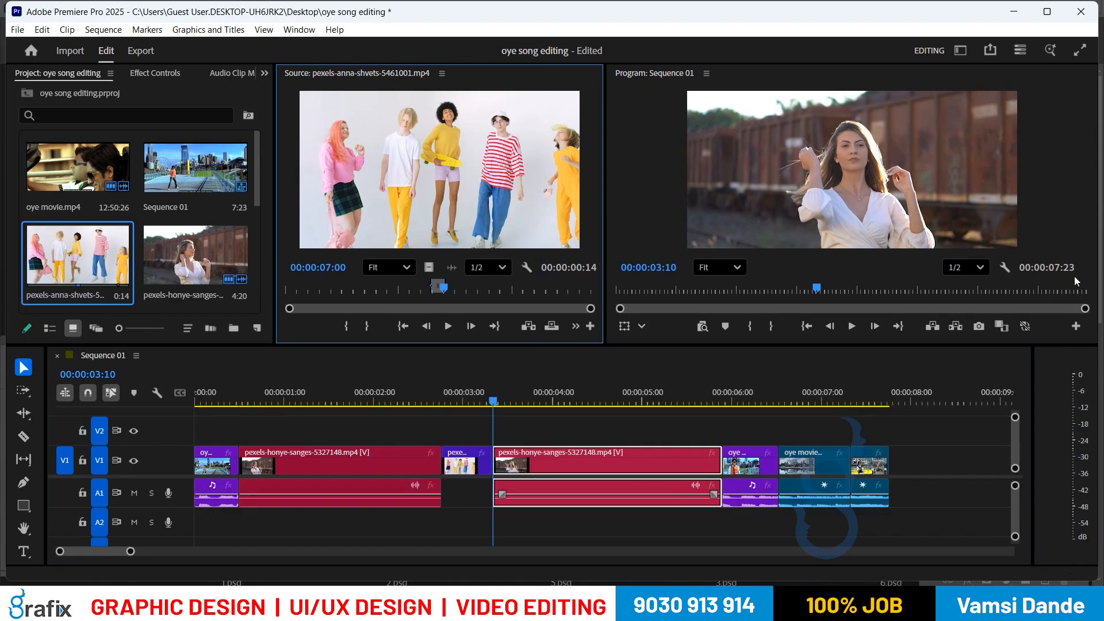
pyautogui.press('q')
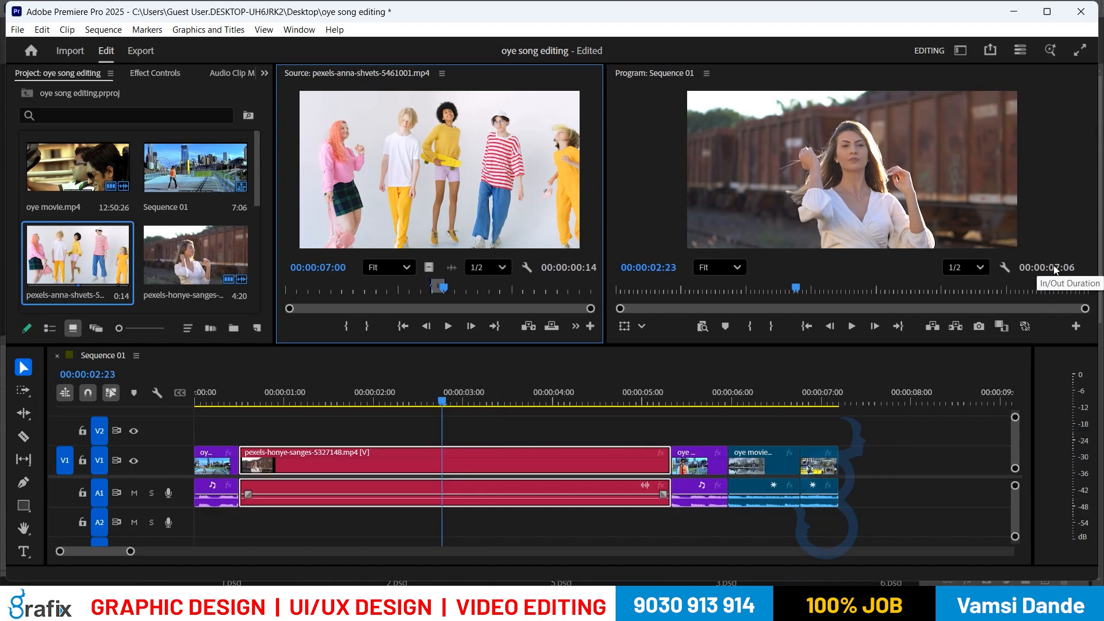
pyautogui.click(551, 327)
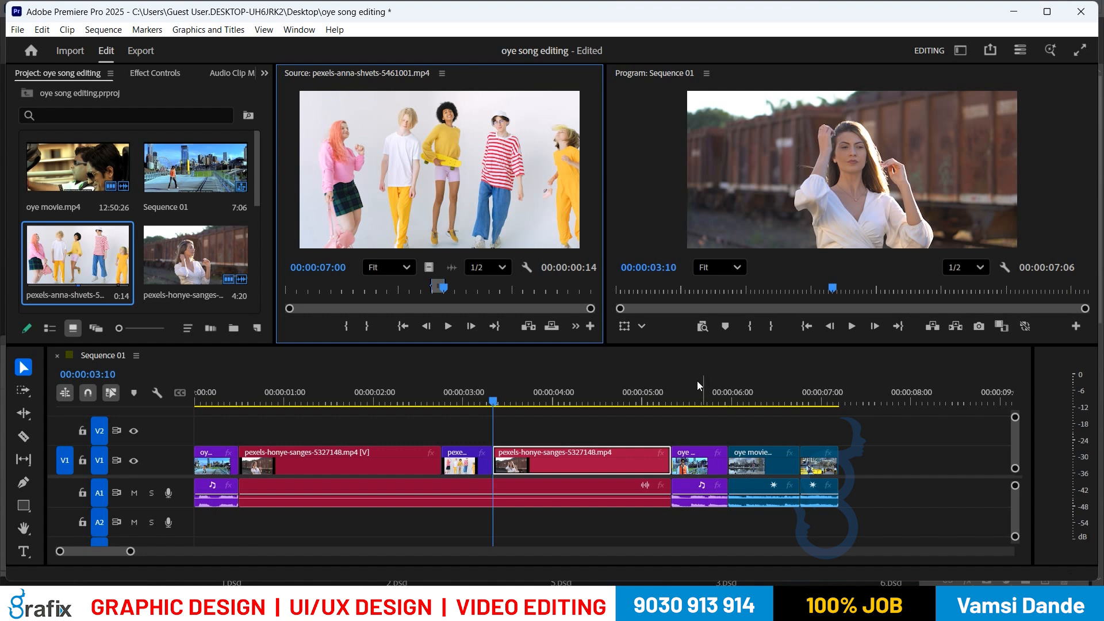
pyautogui.click(461, 396)
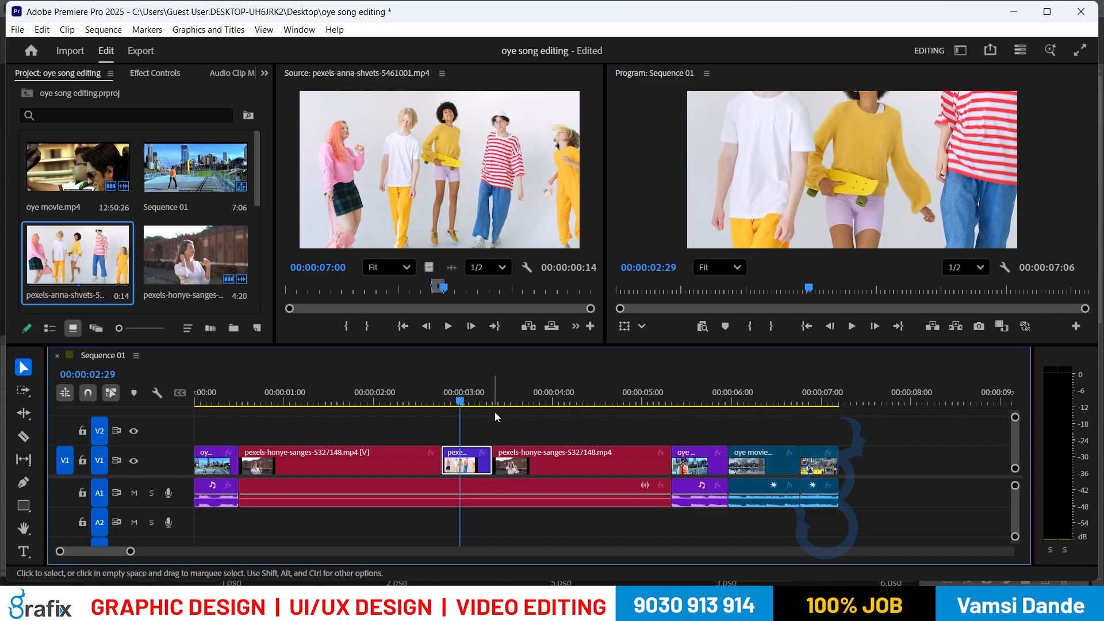
# Step: Undo the overwrite and lay the pexels-anna-shvets clip over the honye clip again from 00:00:02:23
pyautogui.hotkey('ctrl', 'z')
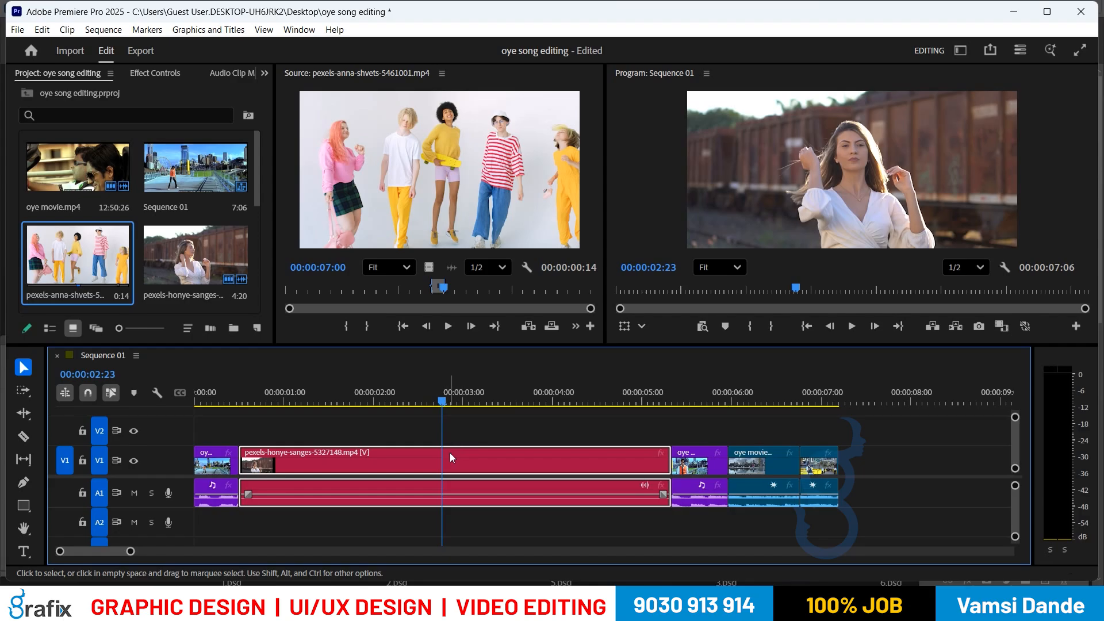
pyautogui.click(551, 325)
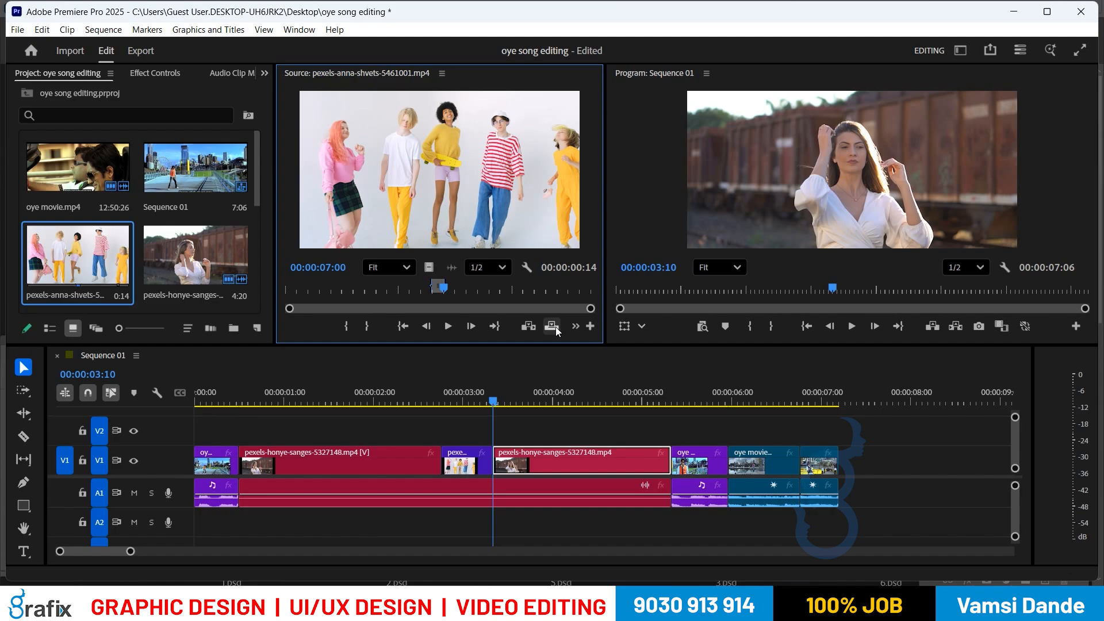
# Step: Scrub back through the cut to review it, then show the Windows Wi-Fi network list
pyautogui.moveTo(432, 405); pyautogui.dragTo(516, 394)
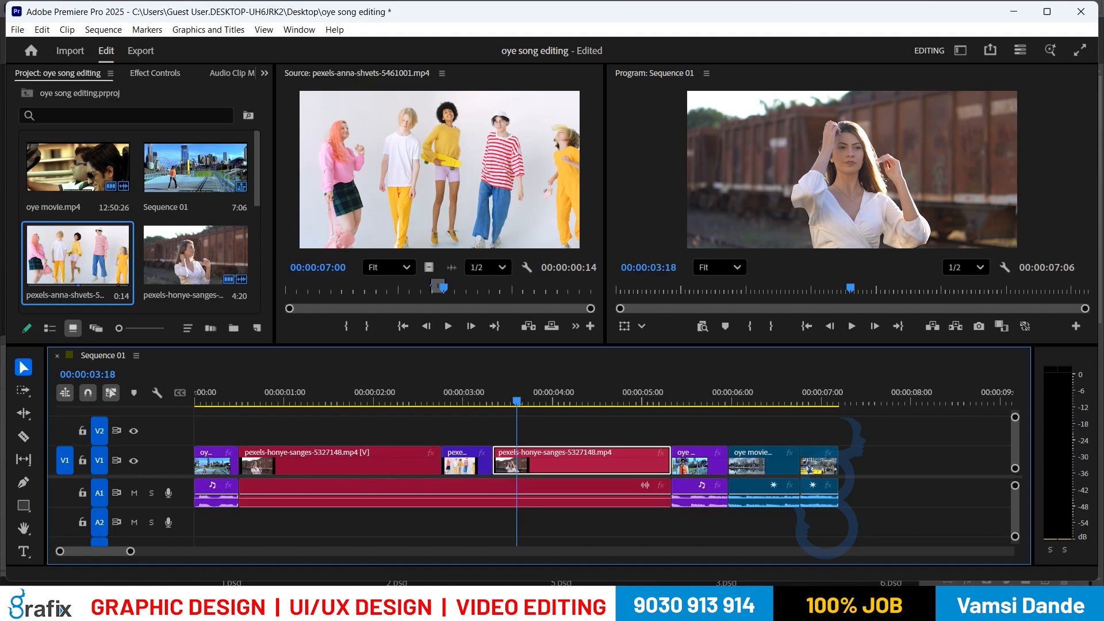
pyautogui.click(981, 604)
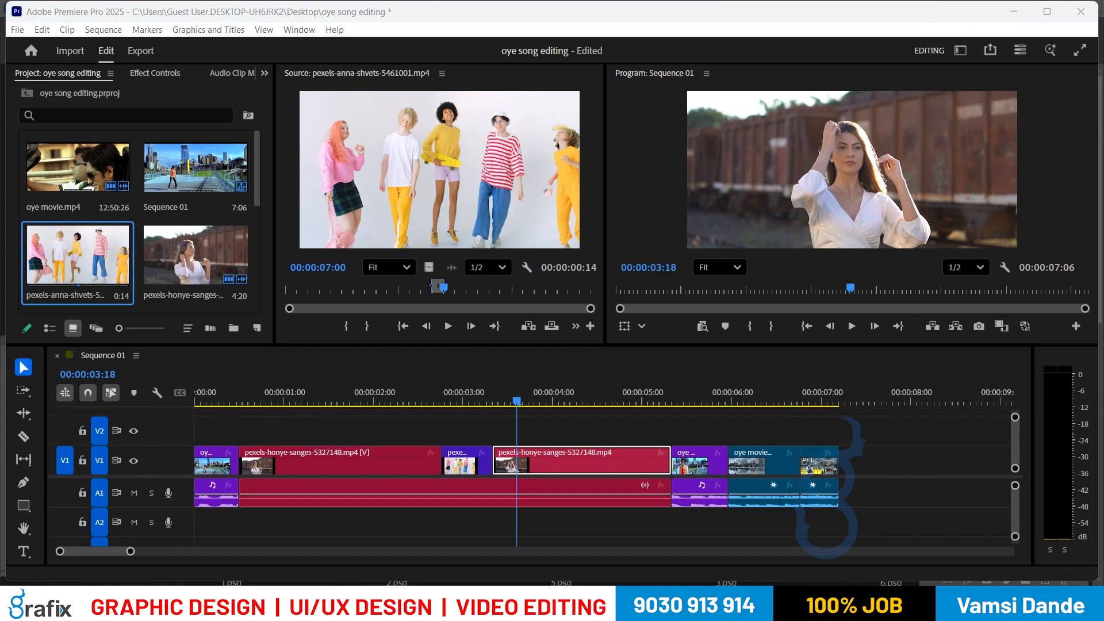
pyautogui.click(908, 340)
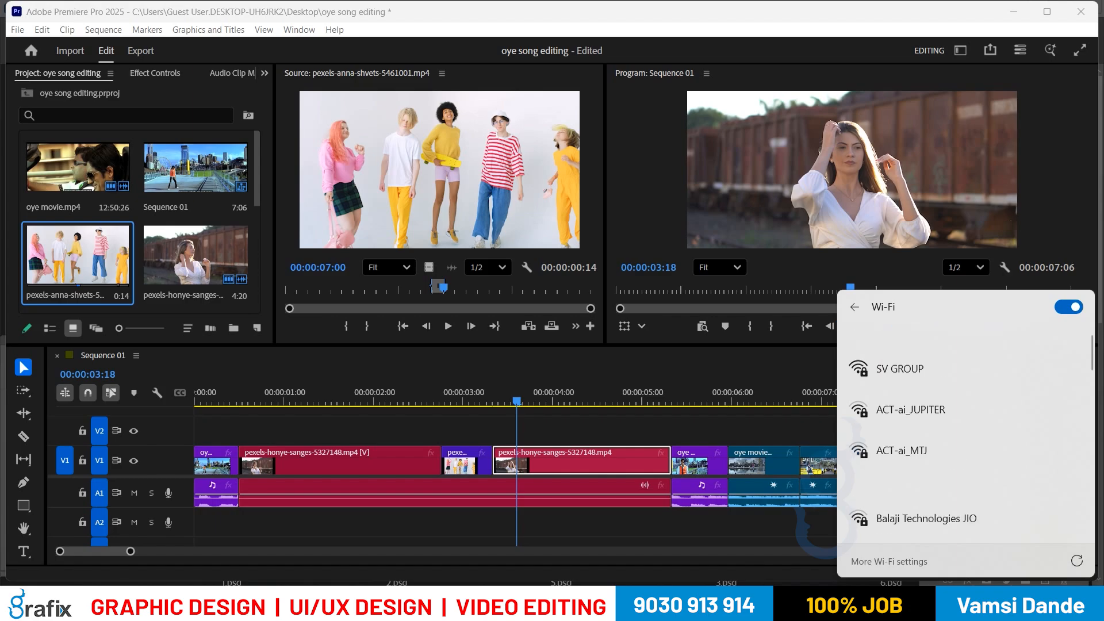
# Step: Open the Google Sheets link pinned in the EDITING BATCH-125 WhatsApp group in the browser
pyautogui.click(732, 604)
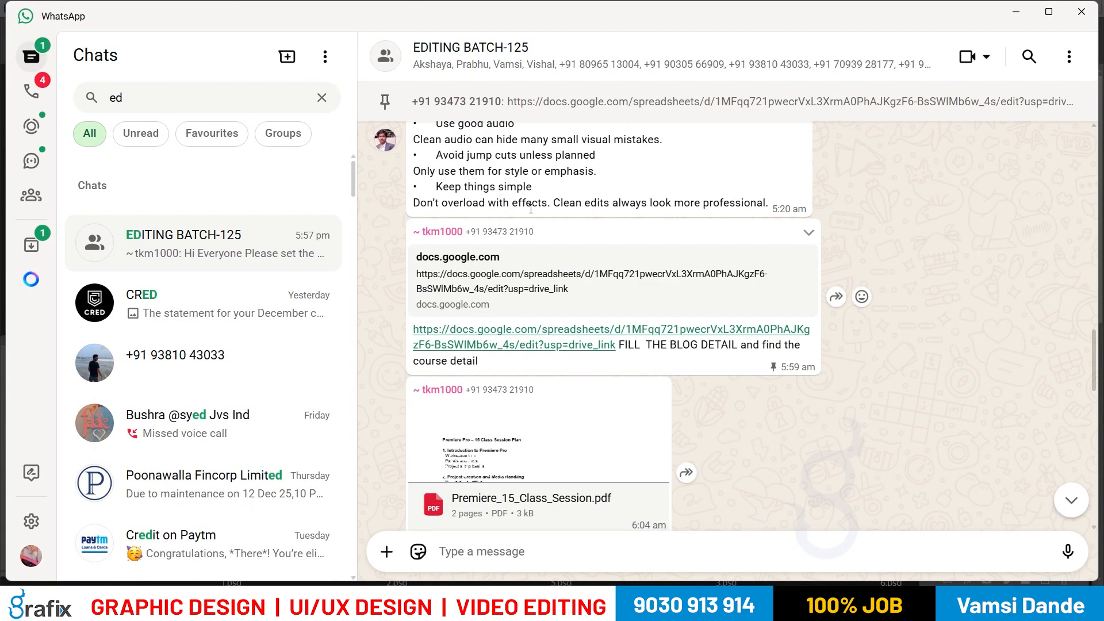
pyautogui.click(557, 110)
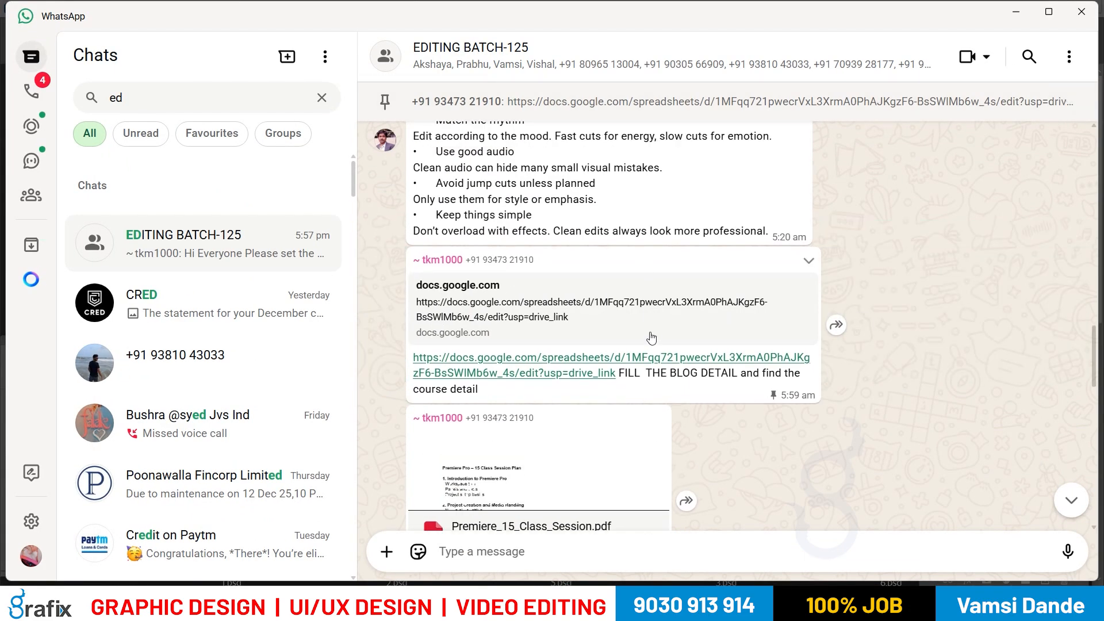
pyautogui.click(653, 359)
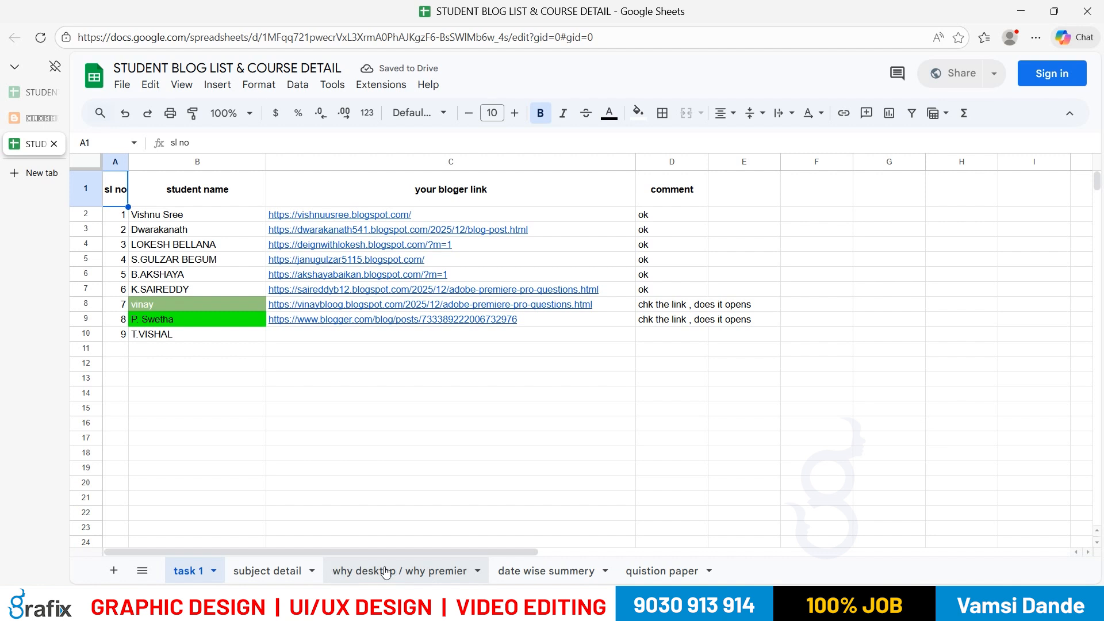
# Step: Switch to the 'date wise summery' tab and scroll to its latest row, entry 6 dated 12/12/2025
pyautogui.click(539, 574)
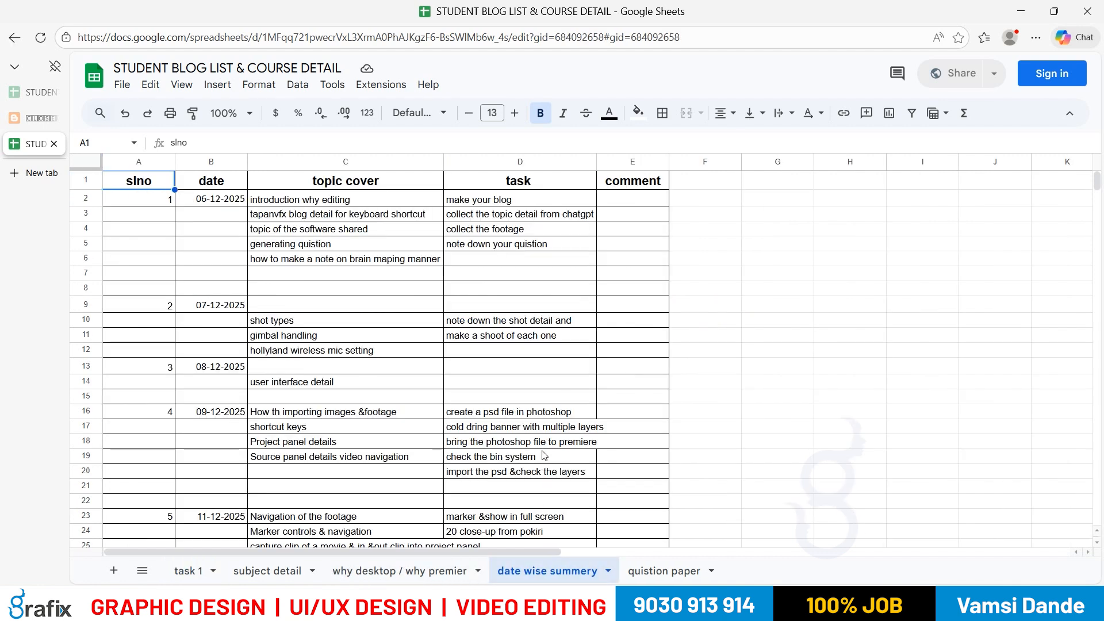
pyautogui.scroll(-3, 544, 456)
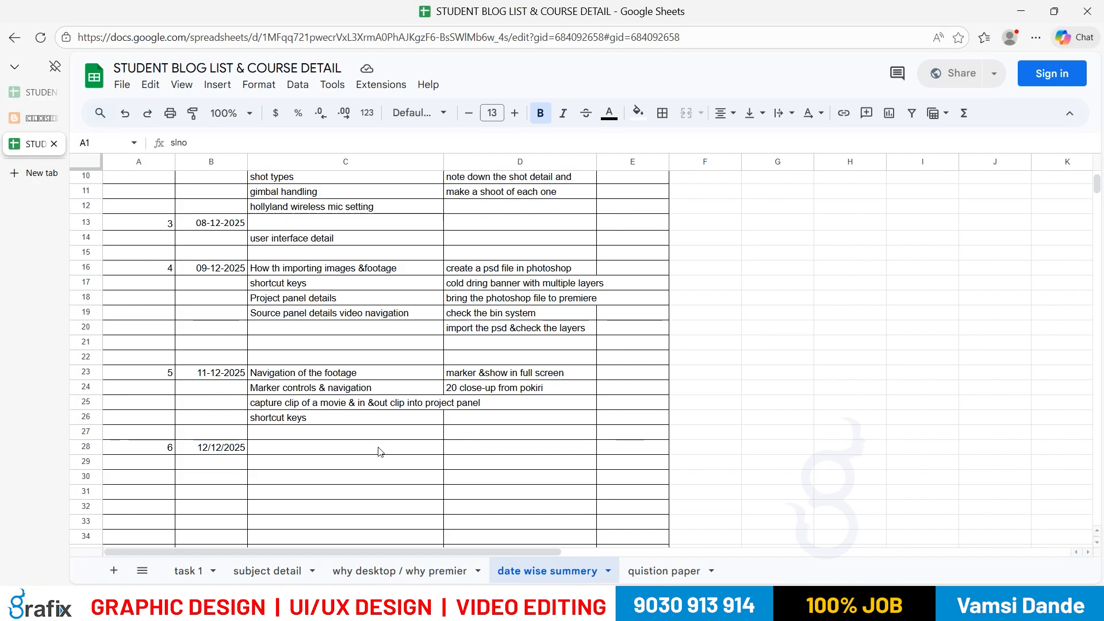
pyautogui.scroll(3, 381, 445)
pyautogui.scroll(-3, 385, 444)
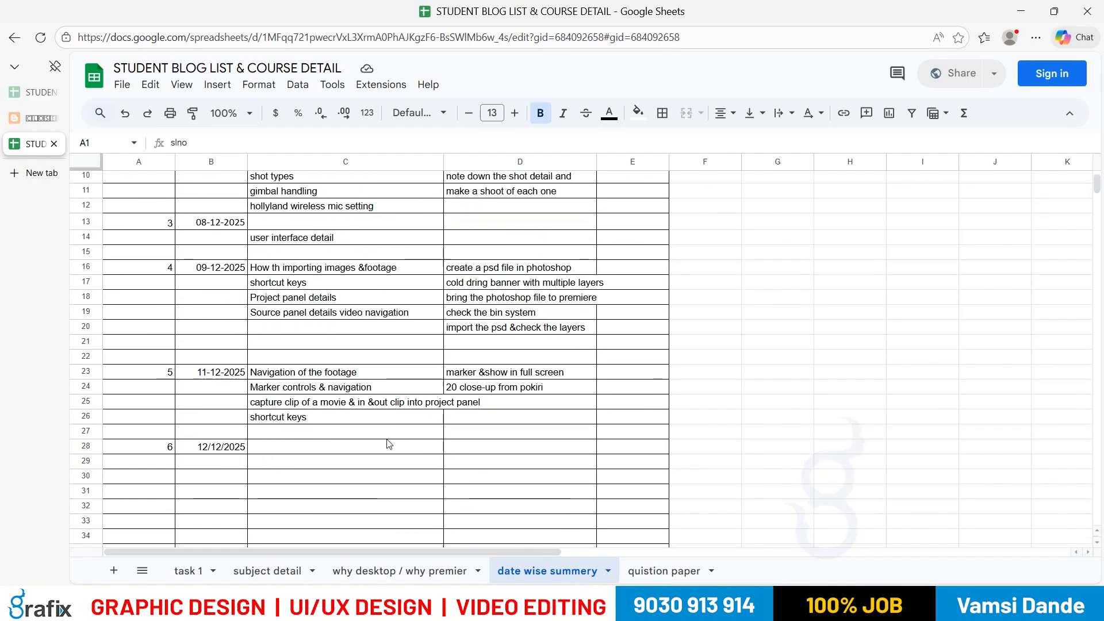
pyautogui.scroll(3, 267, 435)
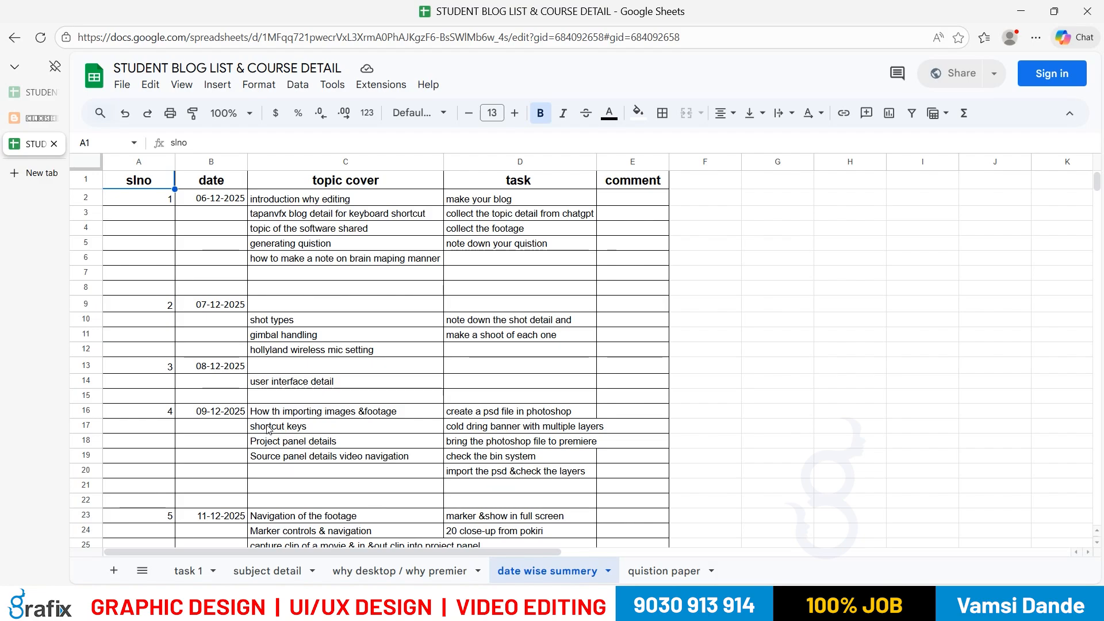
pyautogui.scroll(-3, 269, 429)
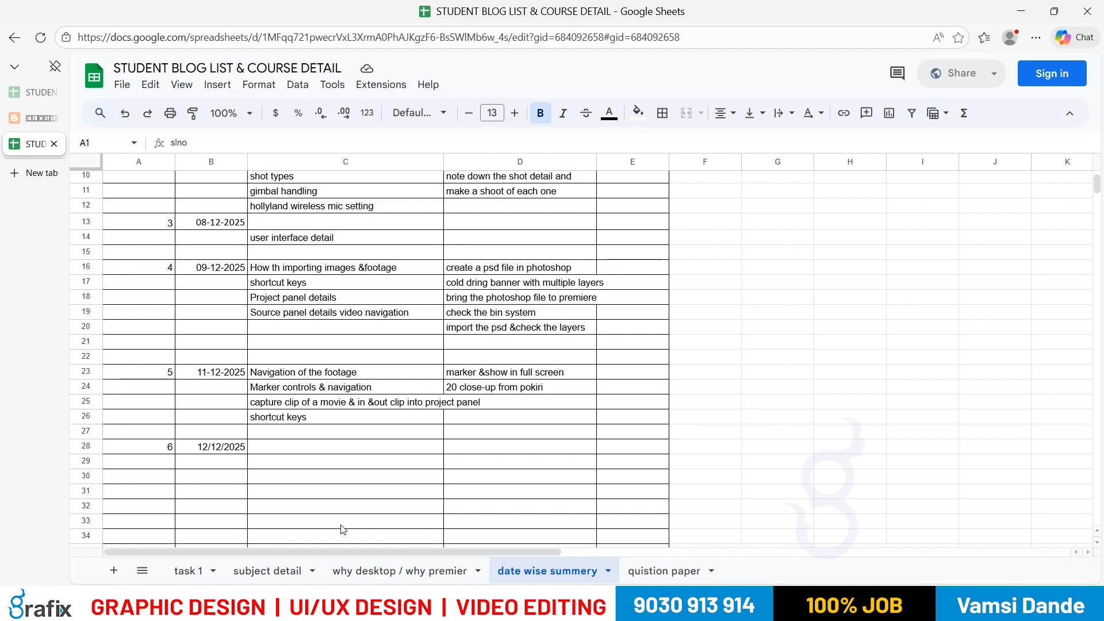
# Step: Paste the date 12/15/2025 into cell B32, below the 12/12/2025 entry
pyautogui.click(302, 462)
pyautogui.click(310, 437)
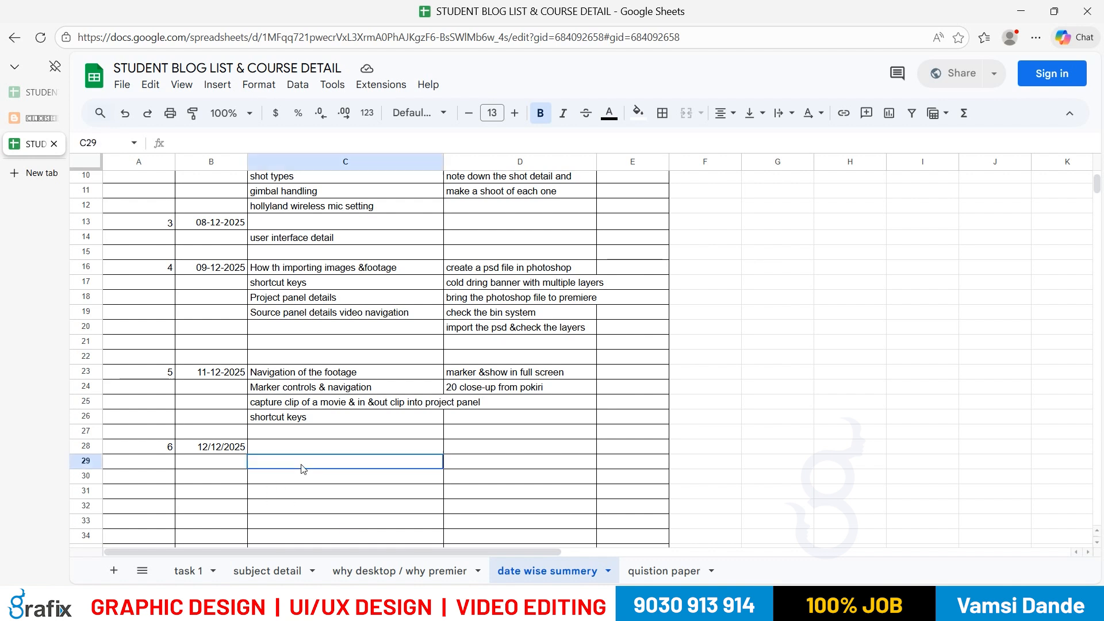
pyautogui.click(312, 446)
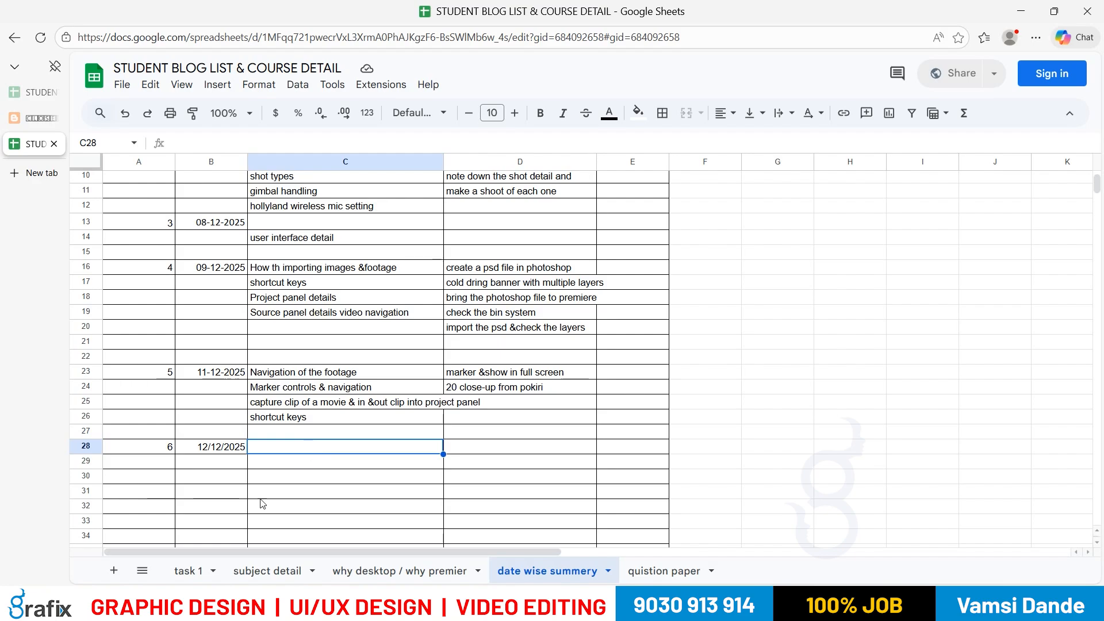
pyautogui.click(229, 507)
pyautogui.click(171, 506)
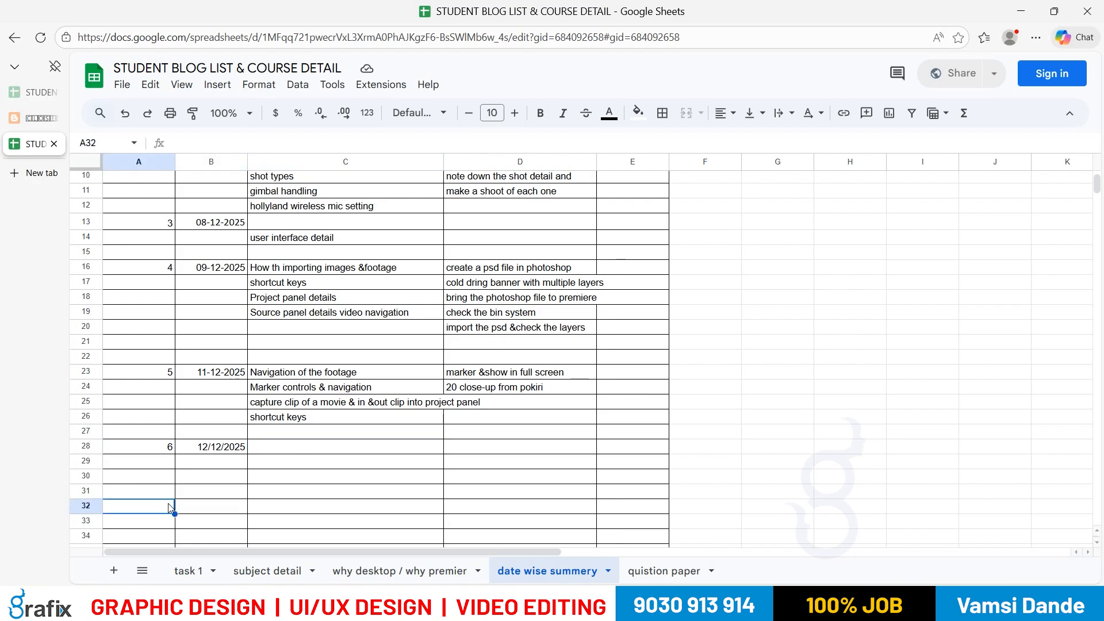
pyautogui.click(194, 497)
pyautogui.click(196, 508)
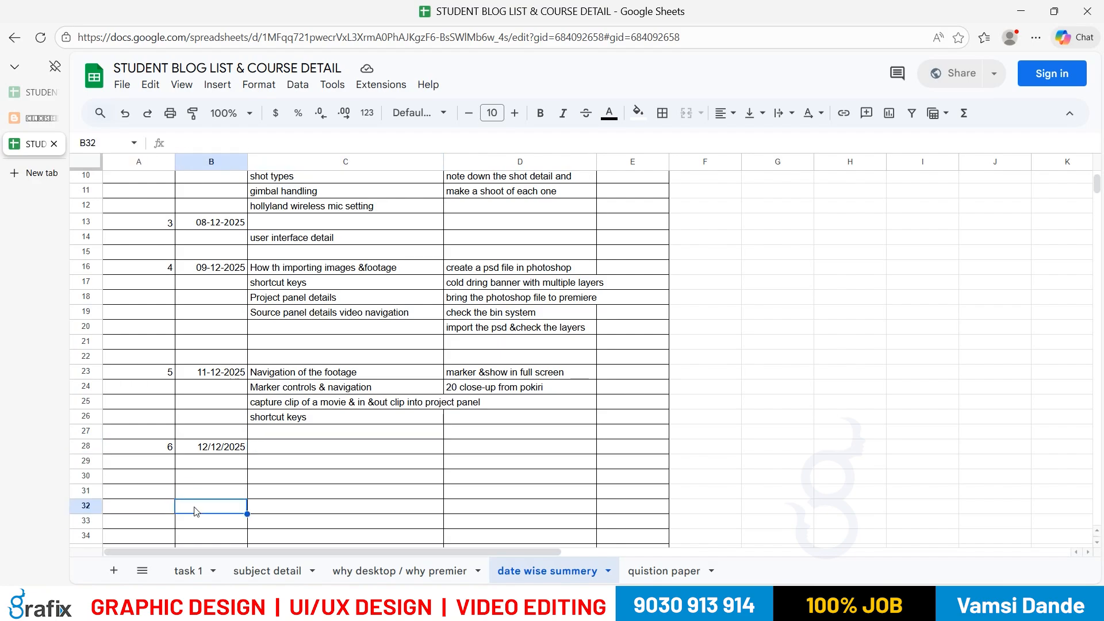
pyautogui.write('12/15/2025')
# Step: Launch the On-Screen Keyboard via 'osk' search, reposition it over the sheet, then close it
pyautogui.press('super')
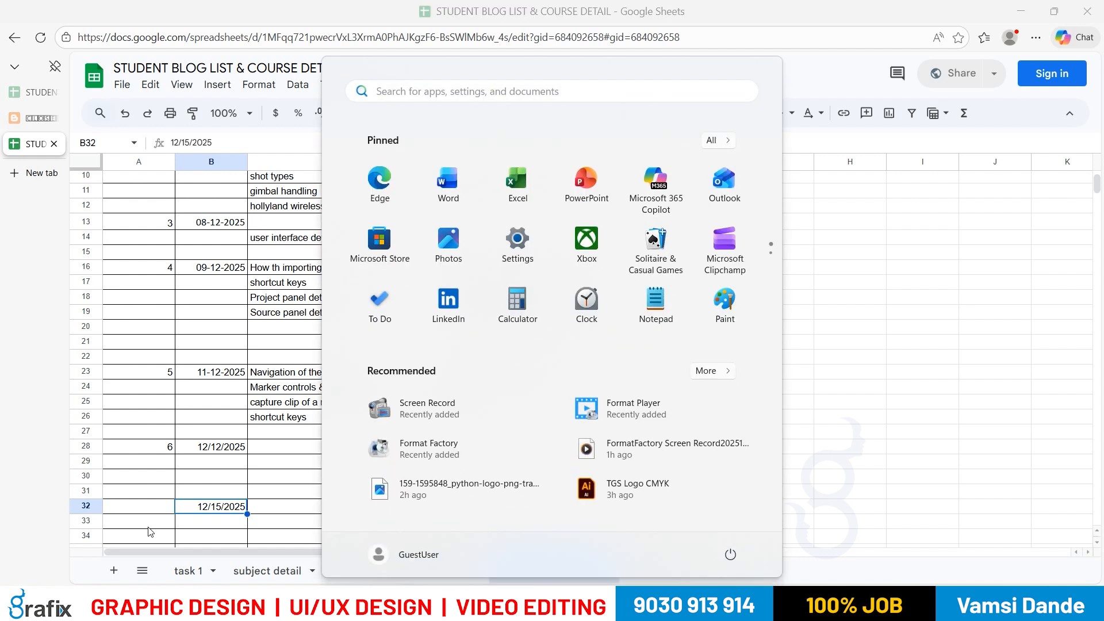
pyautogui.write('osk')
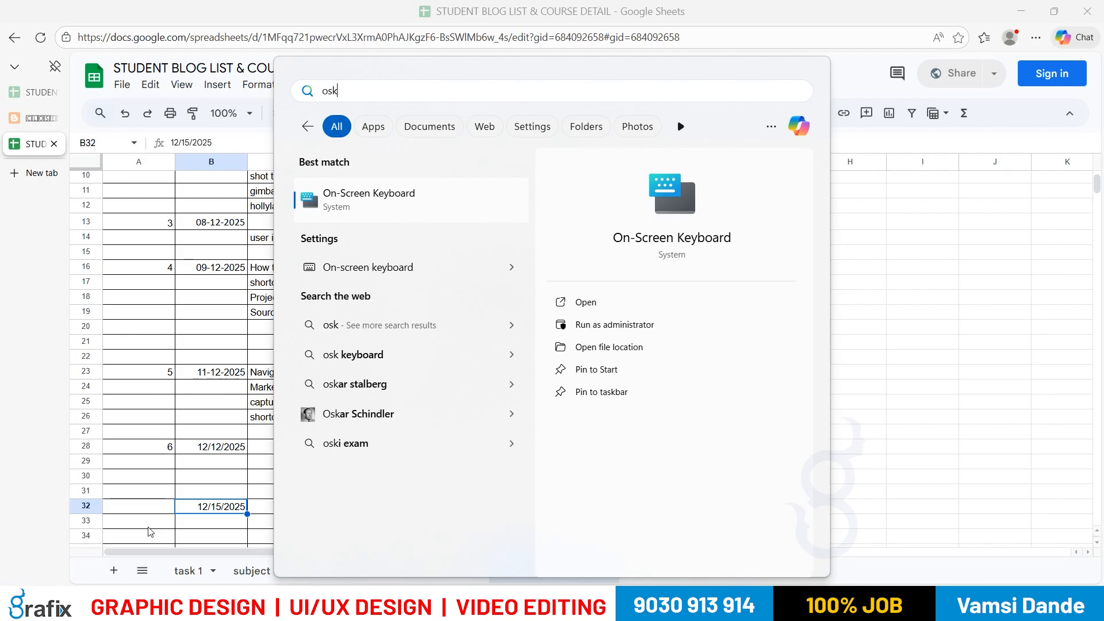
pyautogui.press('Return')
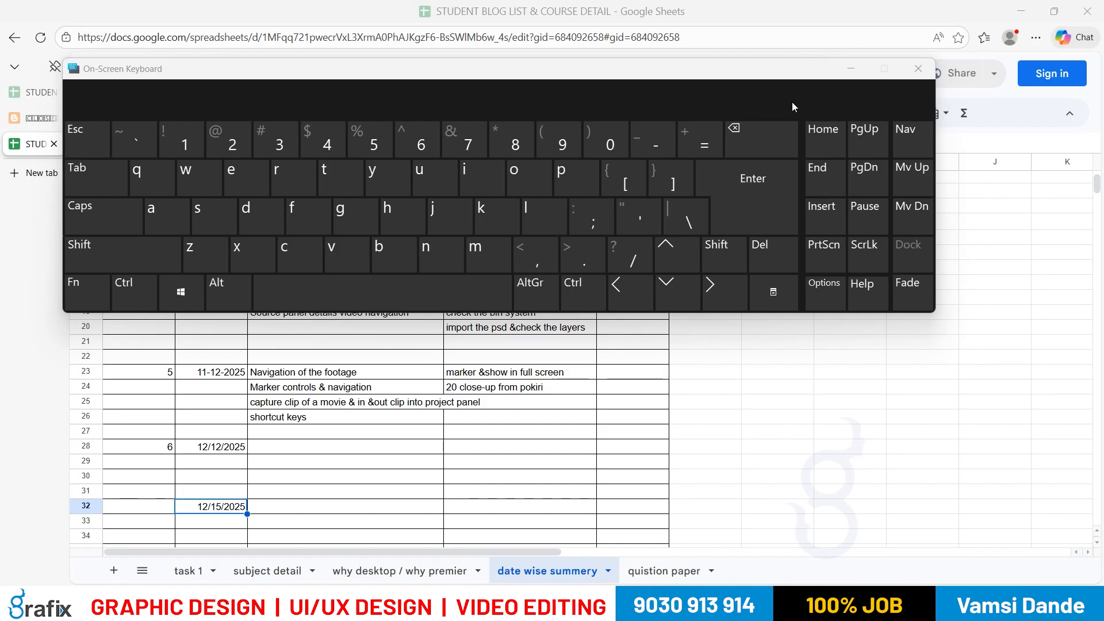
pyautogui.moveTo(574, 81); pyautogui.dragTo(585, 170)
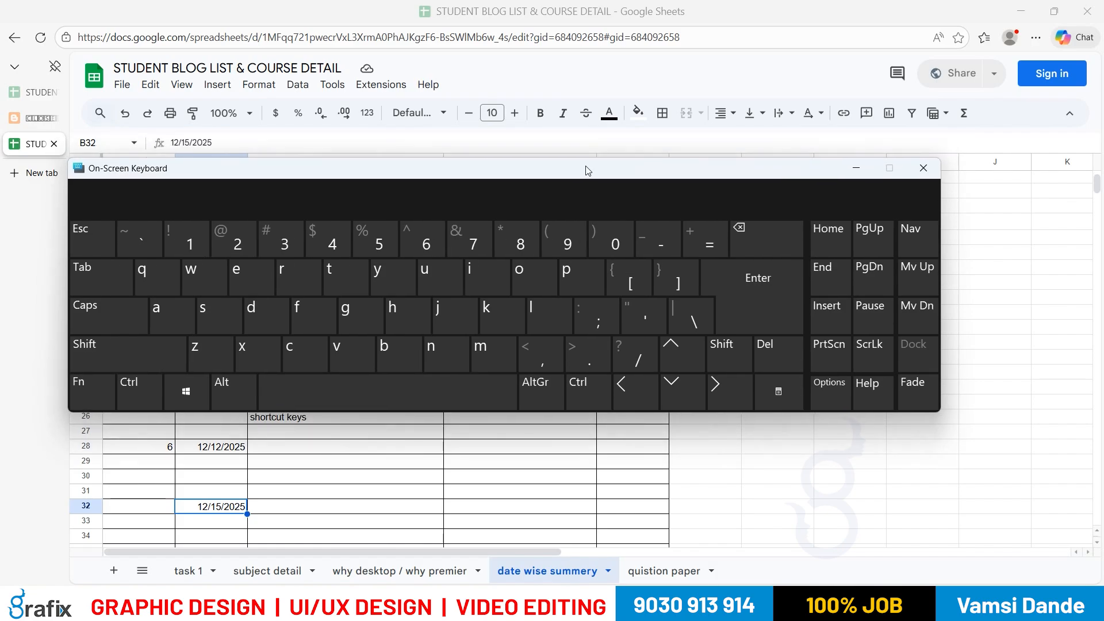
pyautogui.moveTo(585, 170); pyautogui.dragTo(640, 169)
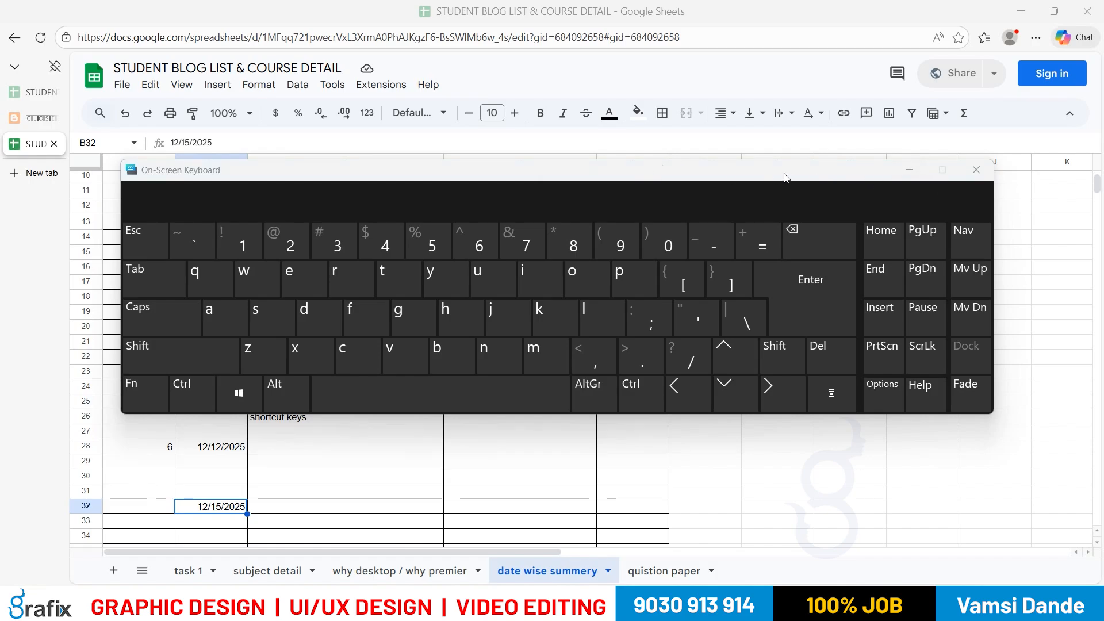
pyautogui.moveTo(785, 176); pyautogui.dragTo(775, 177)
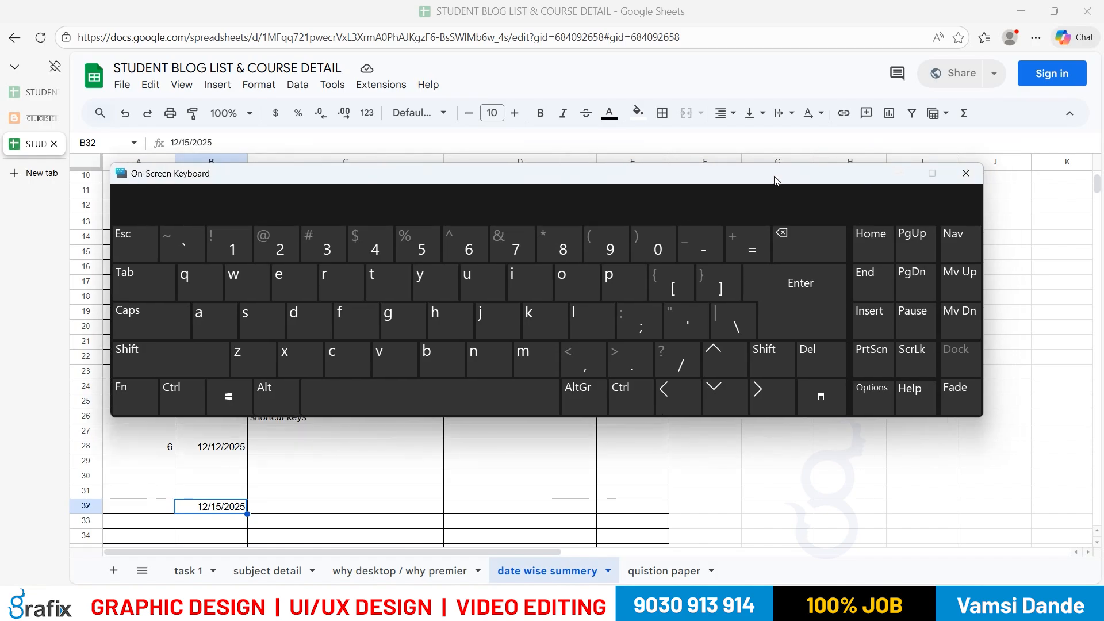
pyautogui.click(968, 174)
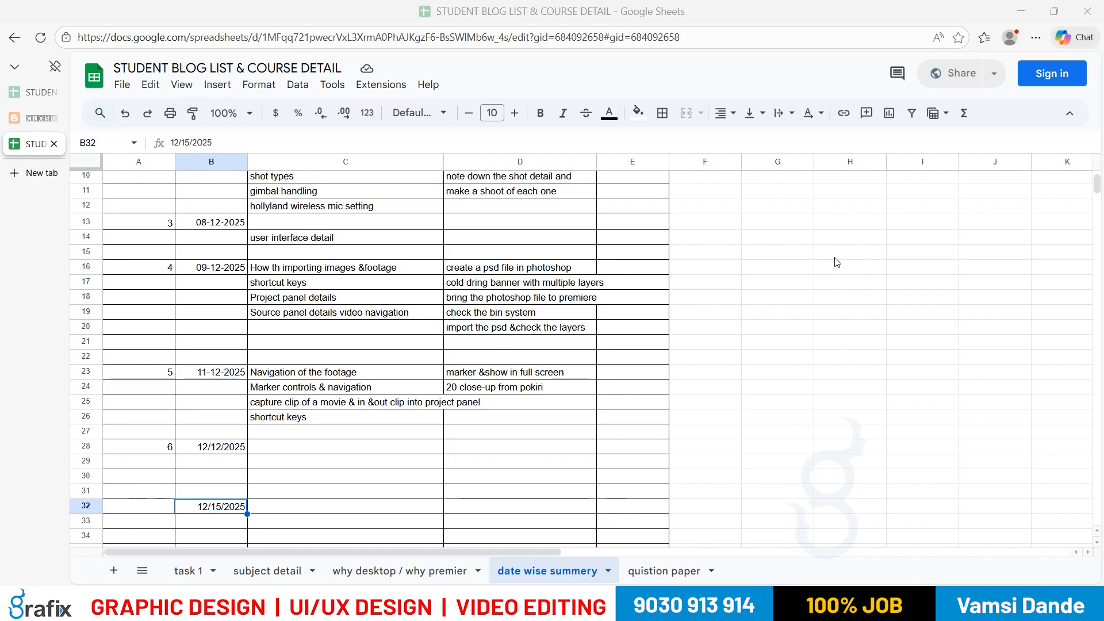
# Step: Relaunch the On-Screen Keyboard through the 'osk' search and close it again
pyautogui.press('super')
pyautogui.write('osk')
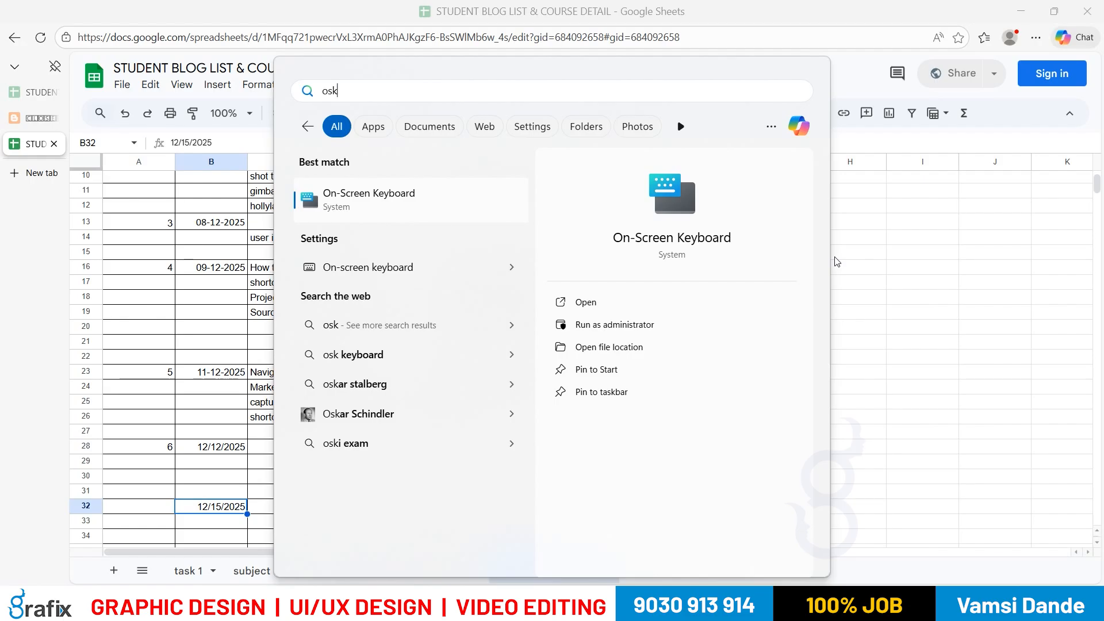
pyautogui.press('Return')
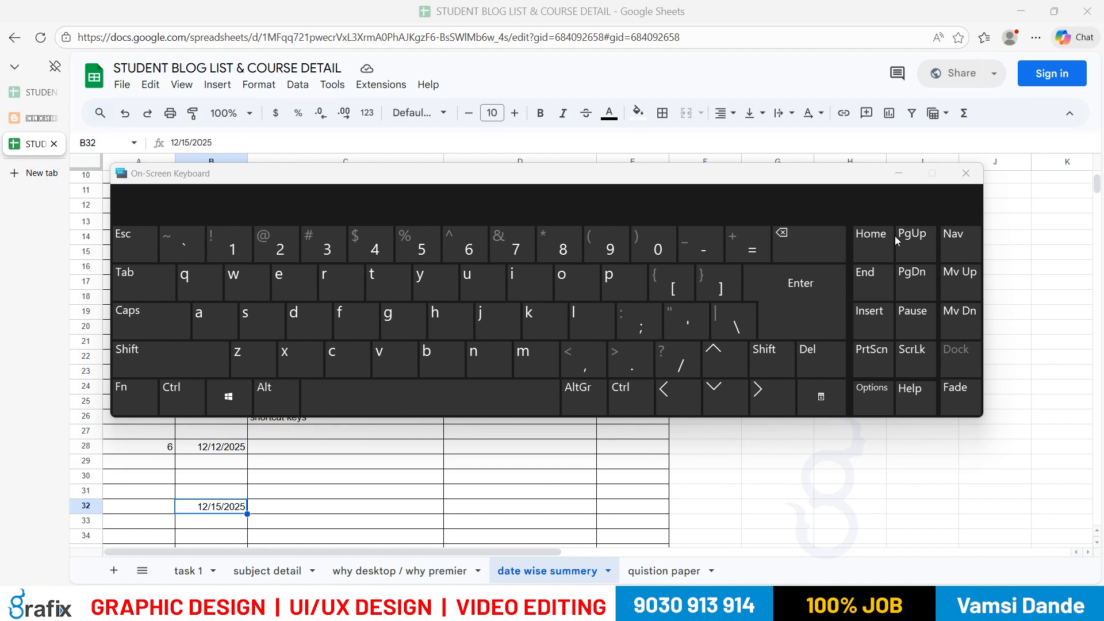
pyautogui.click(966, 174)
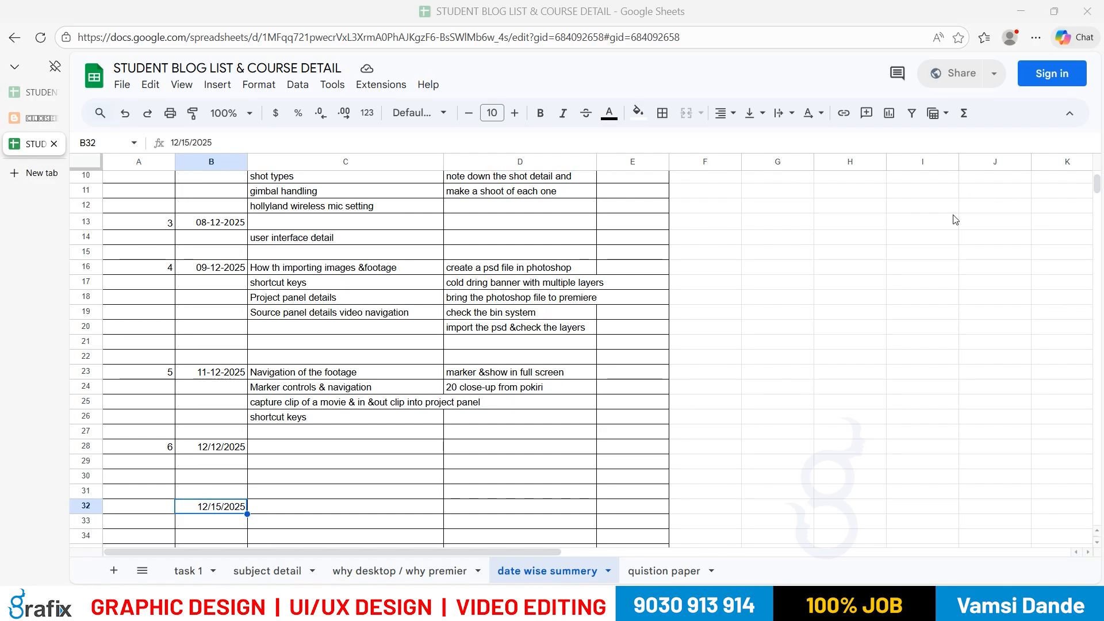
# Step: Enter serial number 7 in cell A32
pyautogui.click(157, 506)
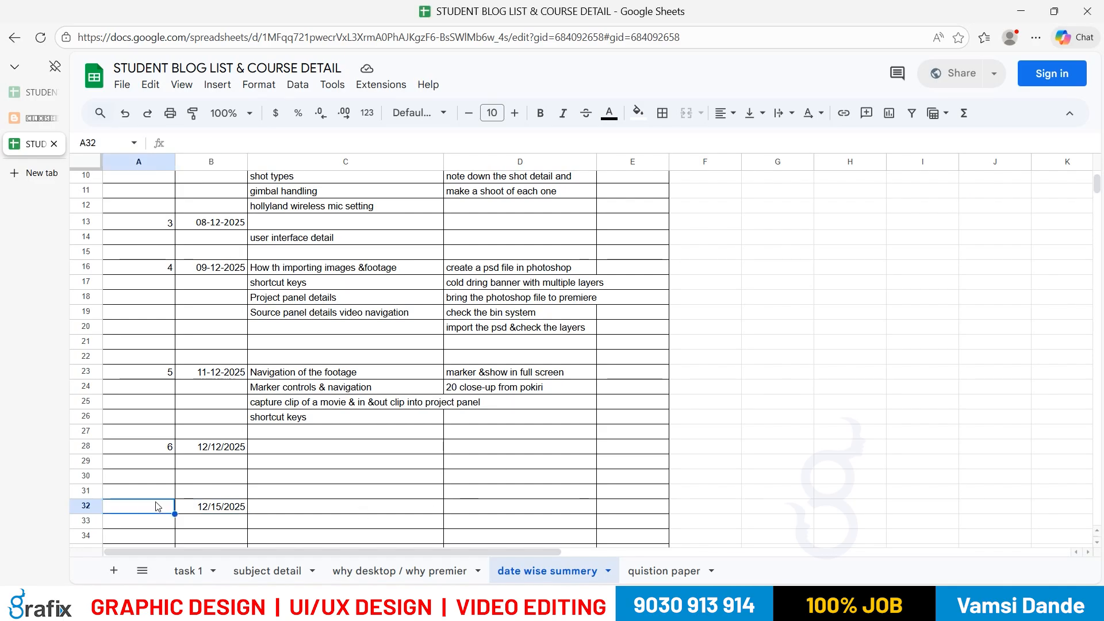
pyautogui.write('7')
pyautogui.press('Return')
# Step: Clear the date mistakenly pasted into C32, leaving the topic cell empty, and reselect B32
pyautogui.click(290, 493)
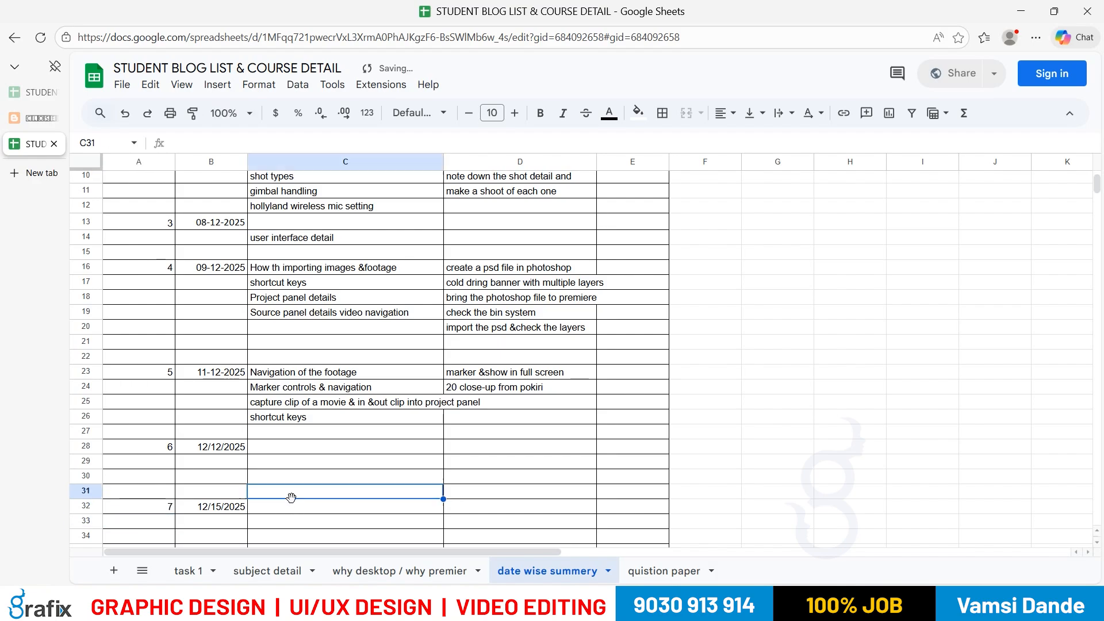
pyautogui.click(290, 509)
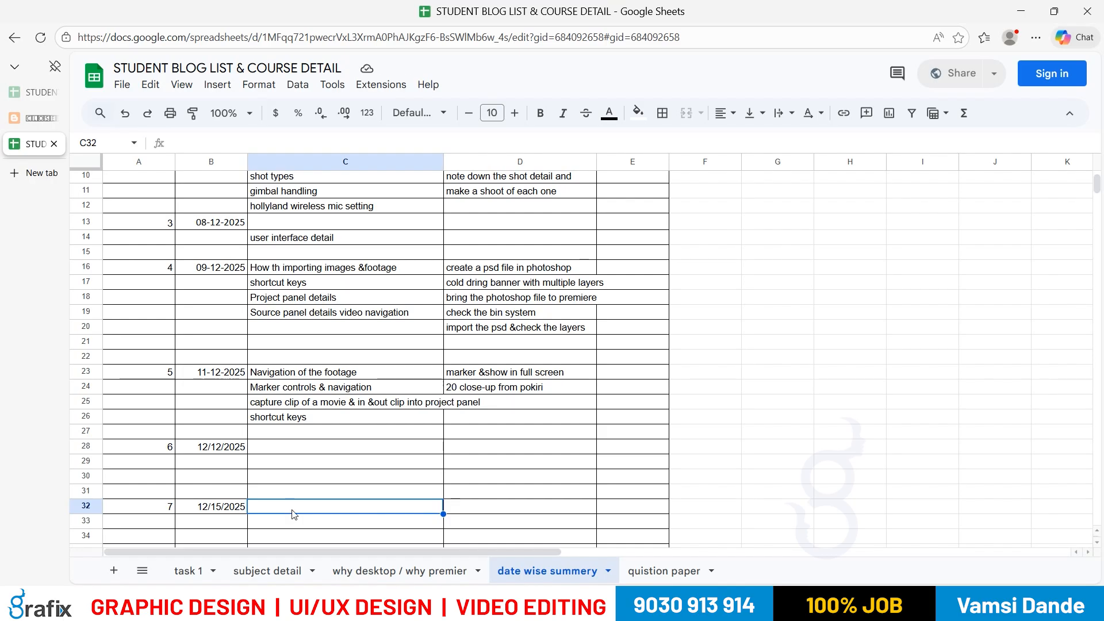
pyautogui.write('12/15/2025')
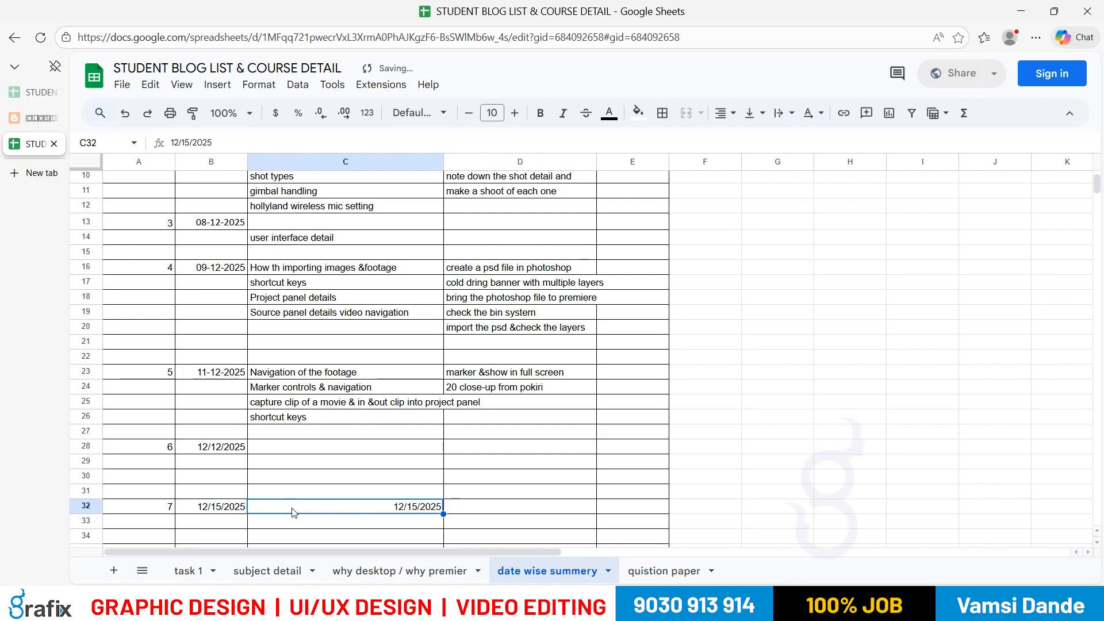
pyautogui.click(472, 511)
pyautogui.click(417, 506)
pyautogui.press('Delete')
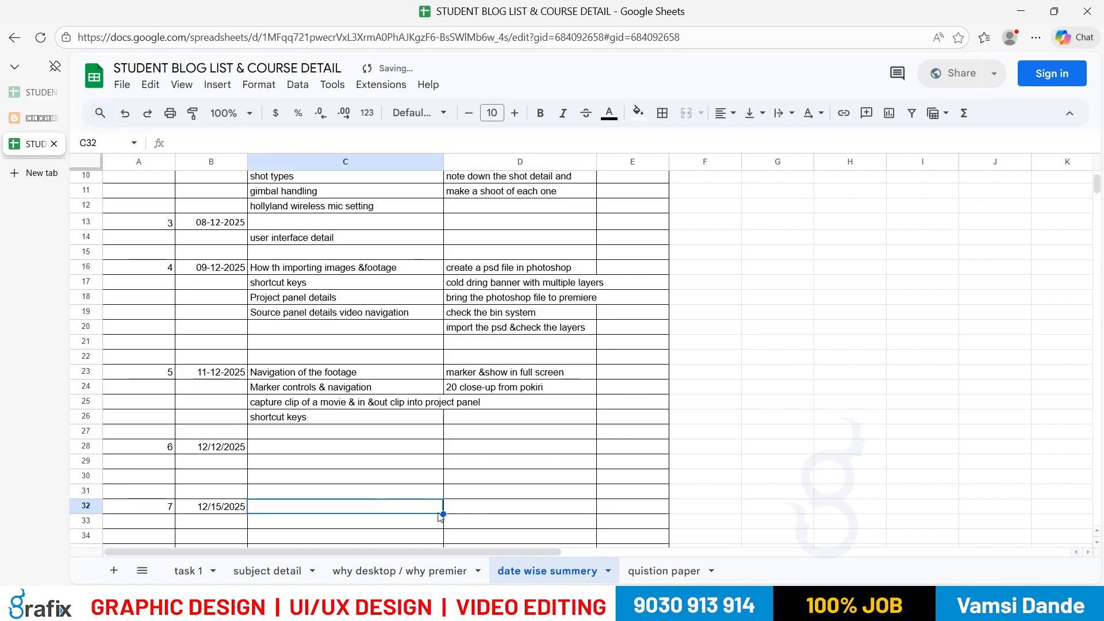
pyautogui.click(234, 509)
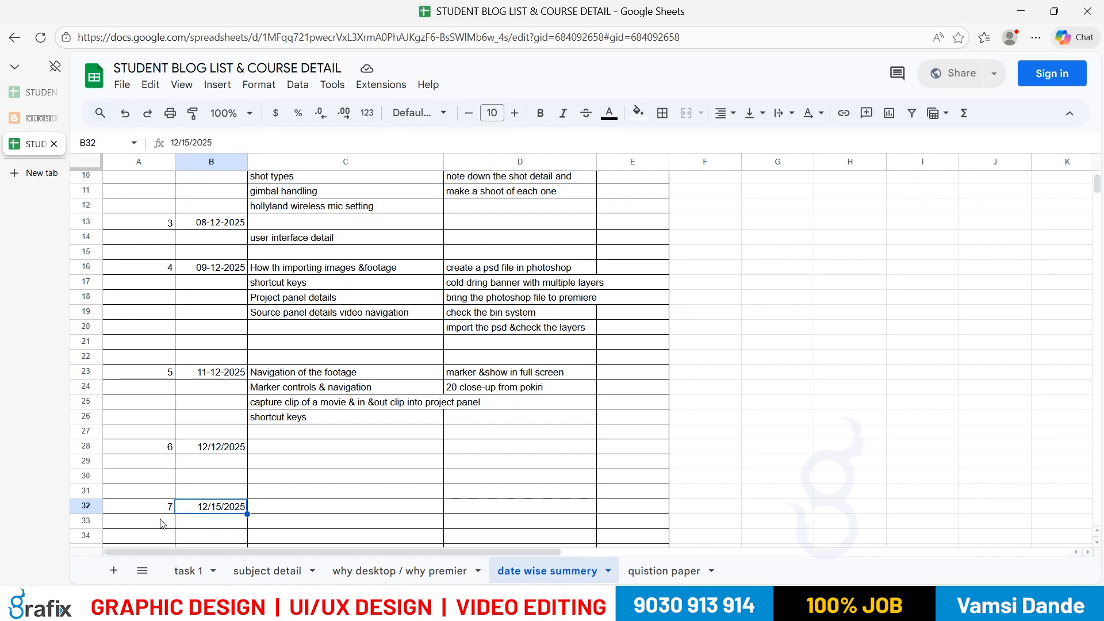
pyautogui.click(213, 449)
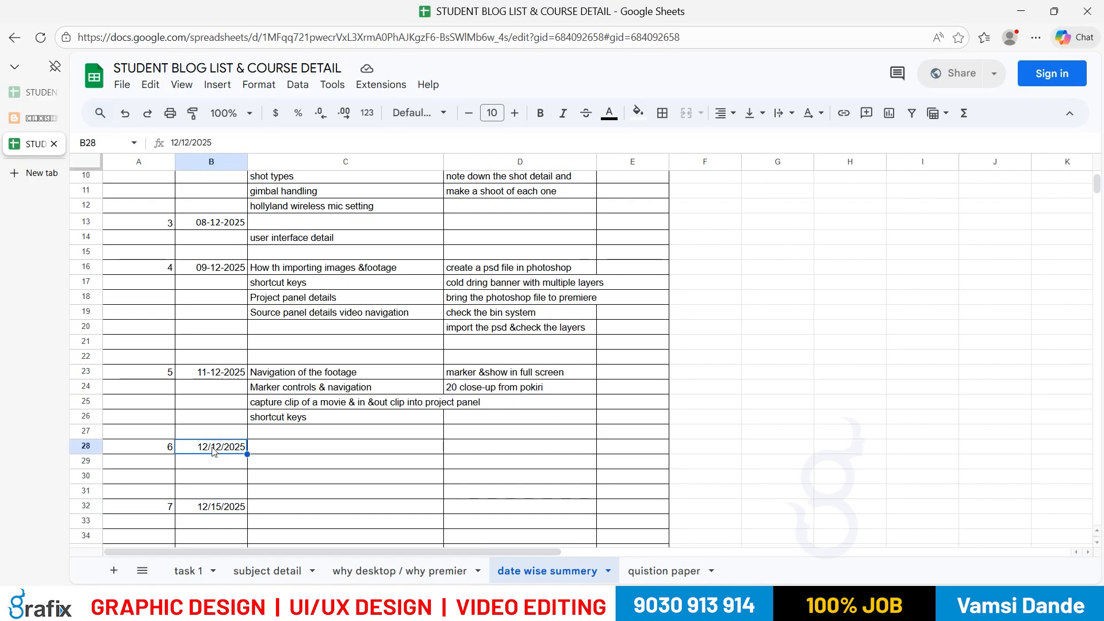
pyautogui.click(343, 477)
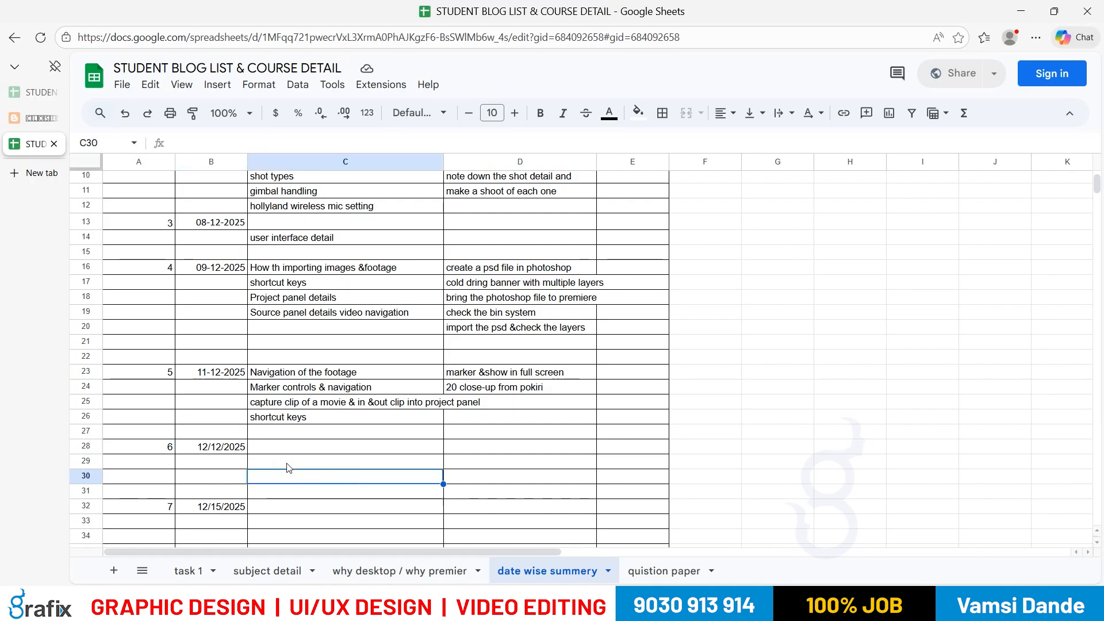
pyautogui.click(478, 461)
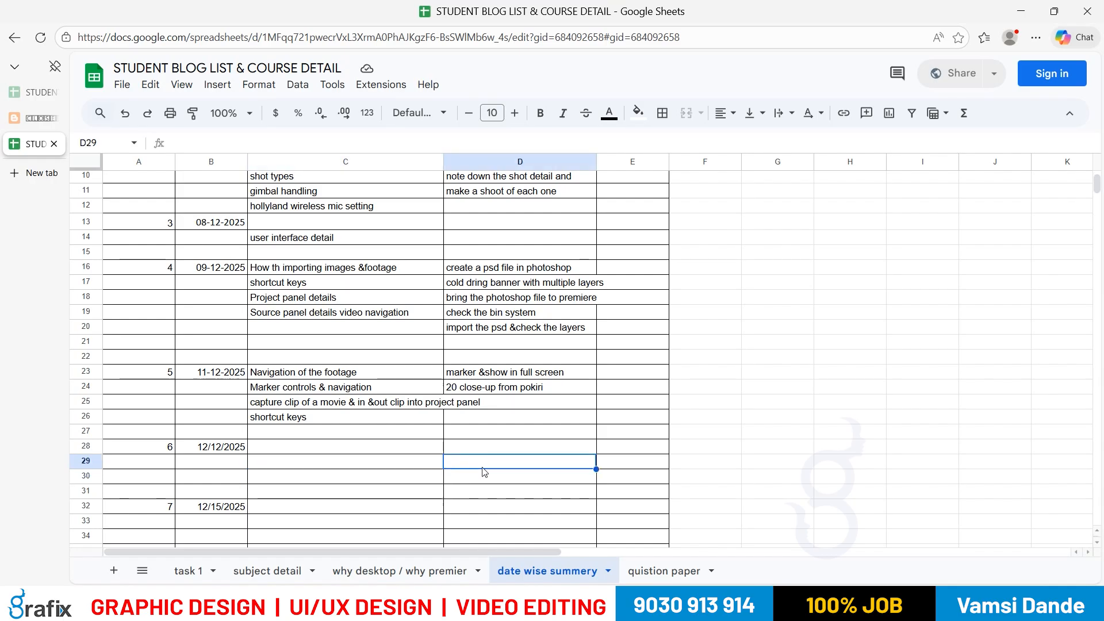
pyautogui.click(297, 509)
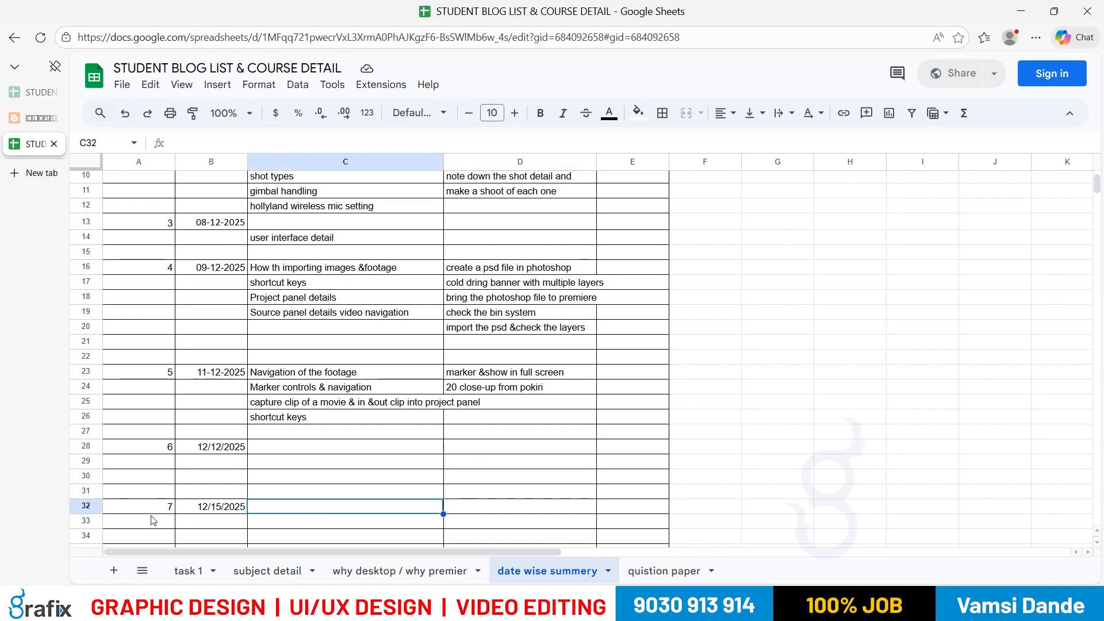
pyautogui.scroll(3, 168, 382)
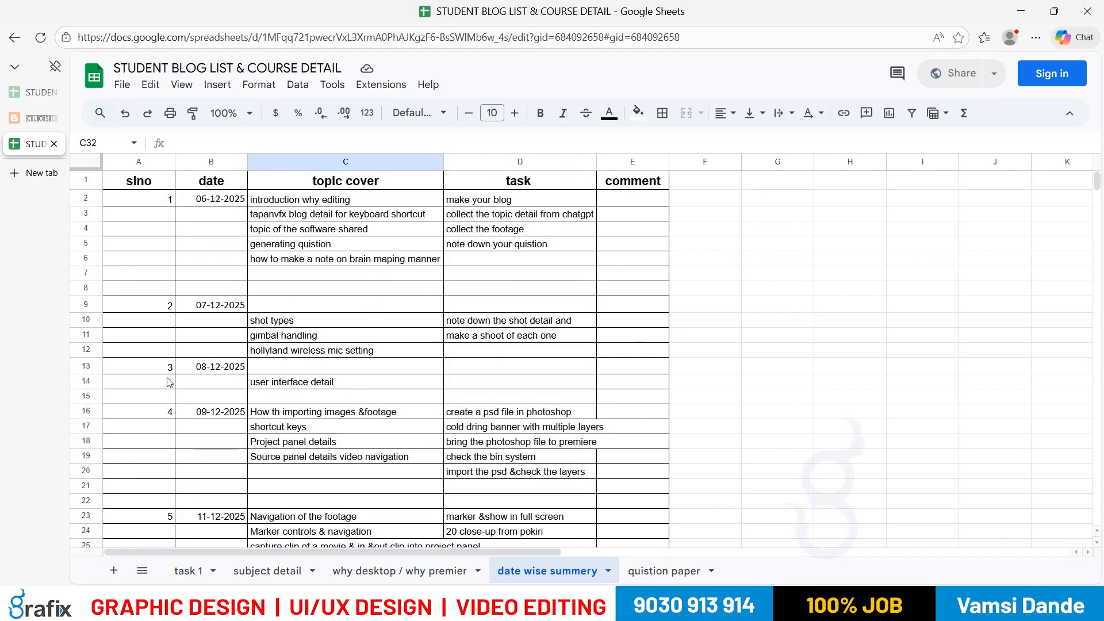
pyautogui.scroll(-3, 168, 382)
pyautogui.scroll(3, 168, 381)
pyautogui.scroll(-3, 168, 379)
pyautogui.scroll(3, 168, 380)
pyautogui.scroll(-5, 437, 386)
pyautogui.scroll(5, 436, 389)
pyautogui.scroll(-6, 431, 400)
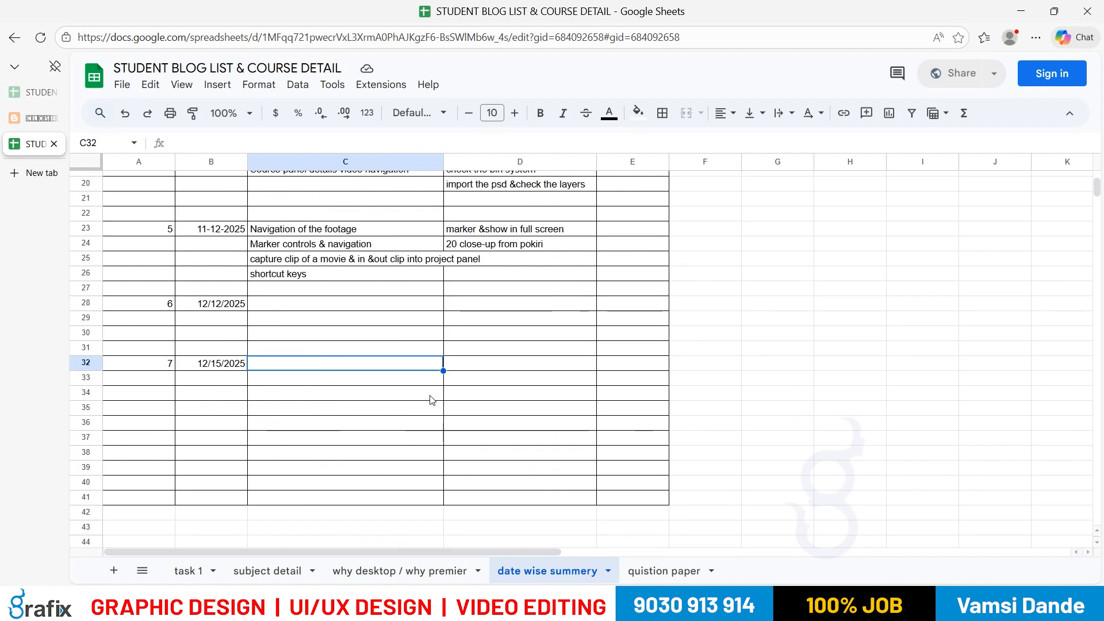
pyautogui.scroll(2, 432, 399)
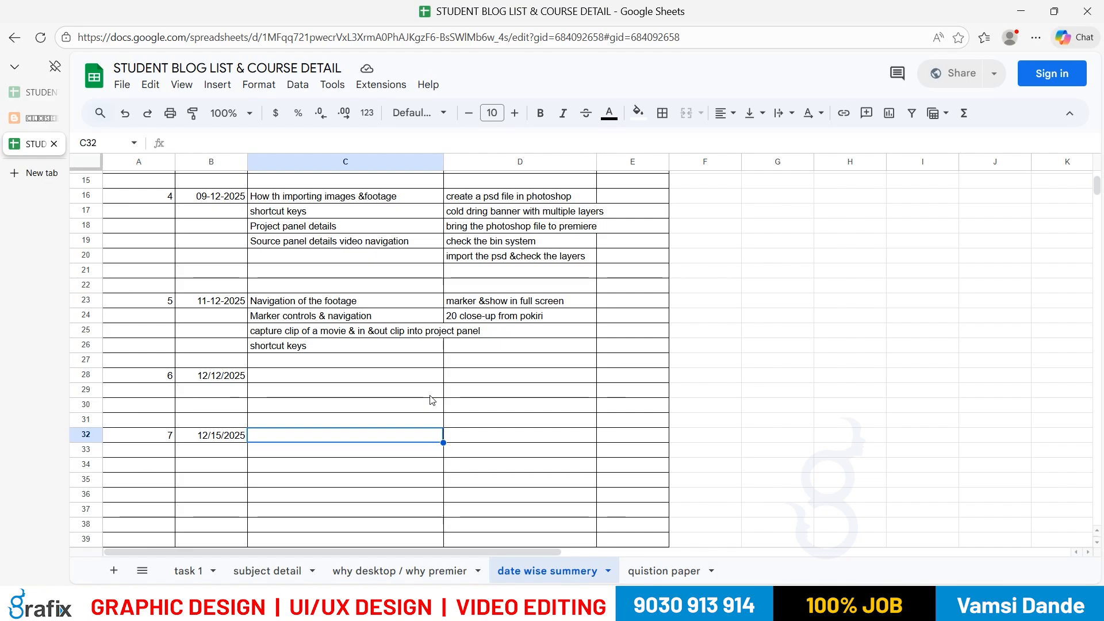